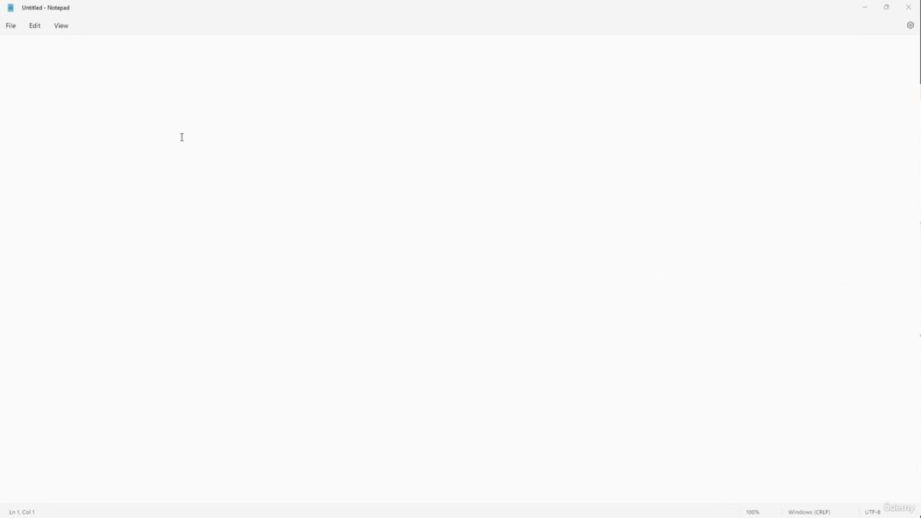
Look through the available file, editing and view commands and the Notepad settings page, then return to the empty note.
{"action": "left_click", "coordinate": [11, 27]}
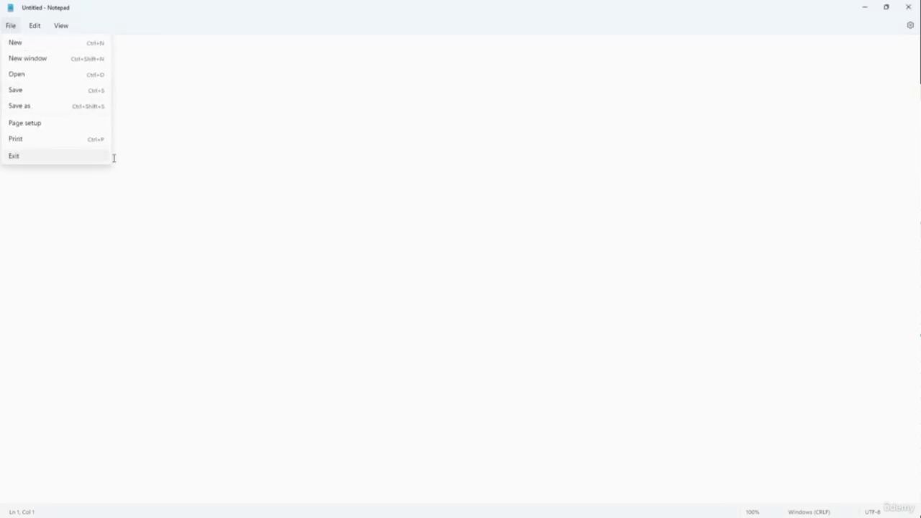
{"action": "left_click", "coordinate": [179, 100]}
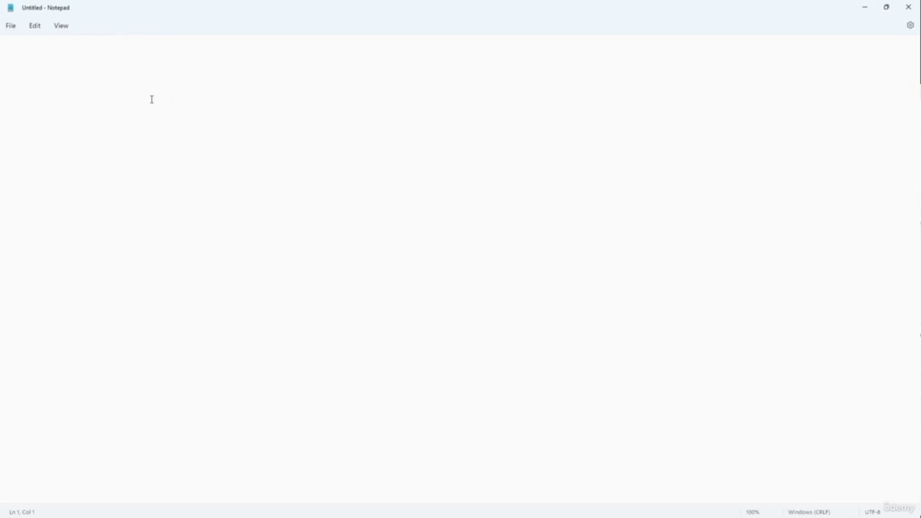
{"action": "left_click", "coordinate": [34, 27]}
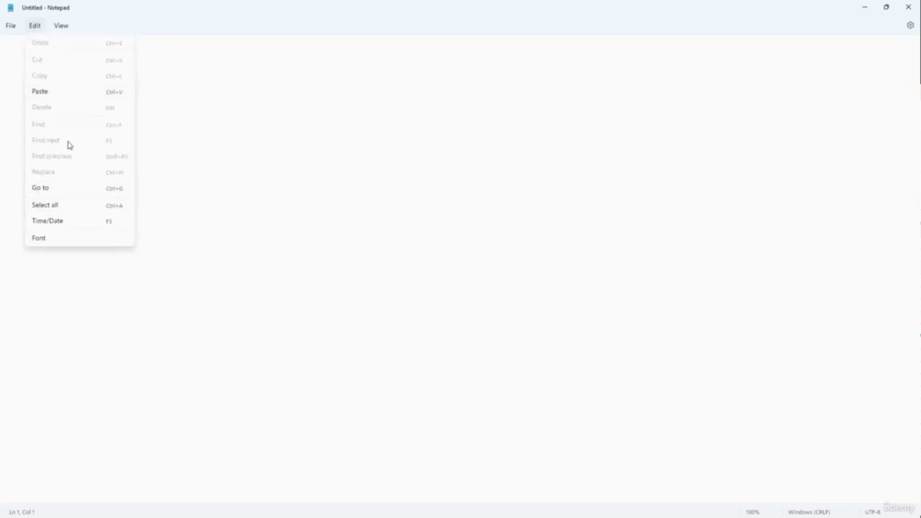
{"action": "left_click", "coordinate": [186, 155]}
{"action": "left_click", "coordinate": [60, 27]}
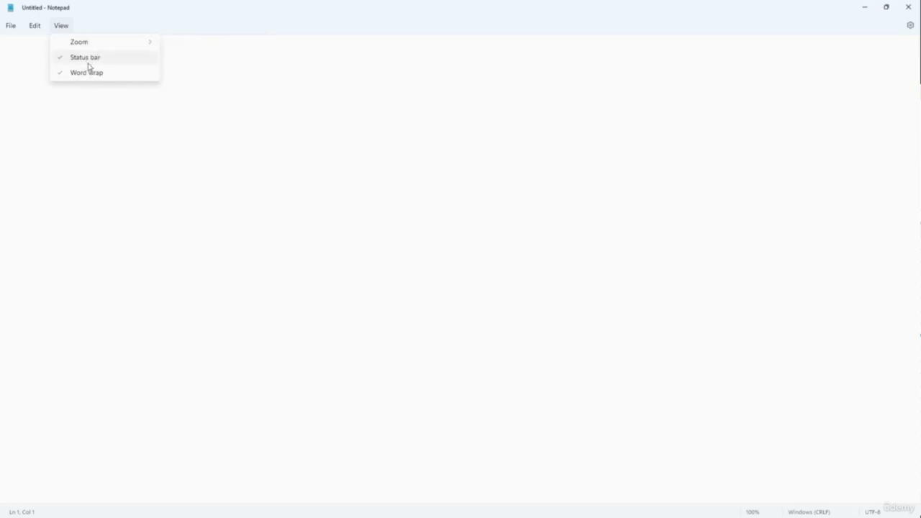
{"action": "left_click", "coordinate": [249, 152]}
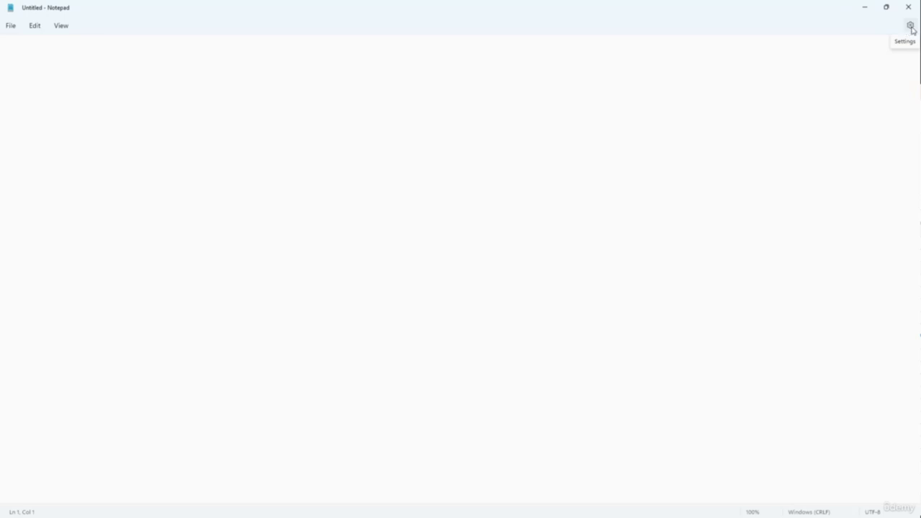
{"action": "left_click", "coordinate": [909, 27]}
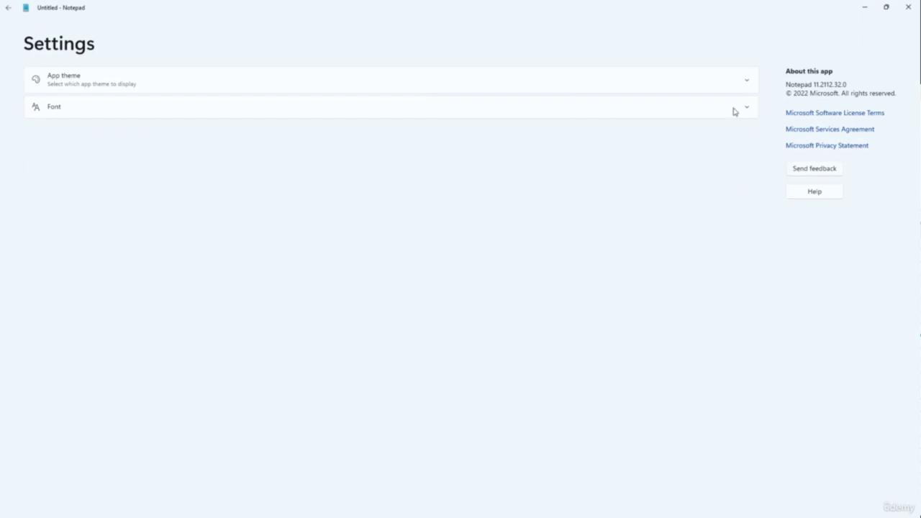
{"action": "left_click", "coordinate": [7, 9]}
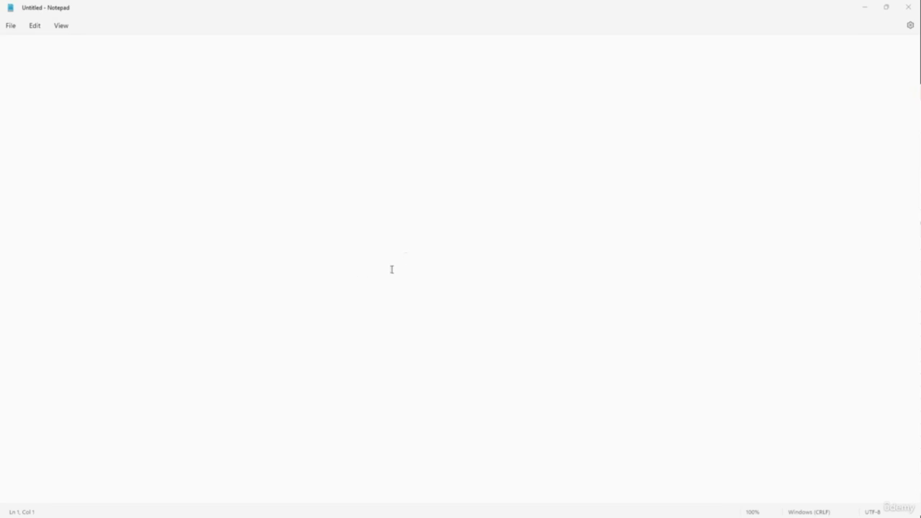
Enter "Welcome to this Udemy Course." in the empty note, undo the typing and check the editing commands.
{"action": "left_click", "coordinate": [52, 65]}
{"action": "type", "text": "Welcome to tyh"}
{"action": "key", "text": "BackSpace"}
{"action": "key", "text": "BackSpace"}
{"action": "type", "text": "this Udemy Co"}
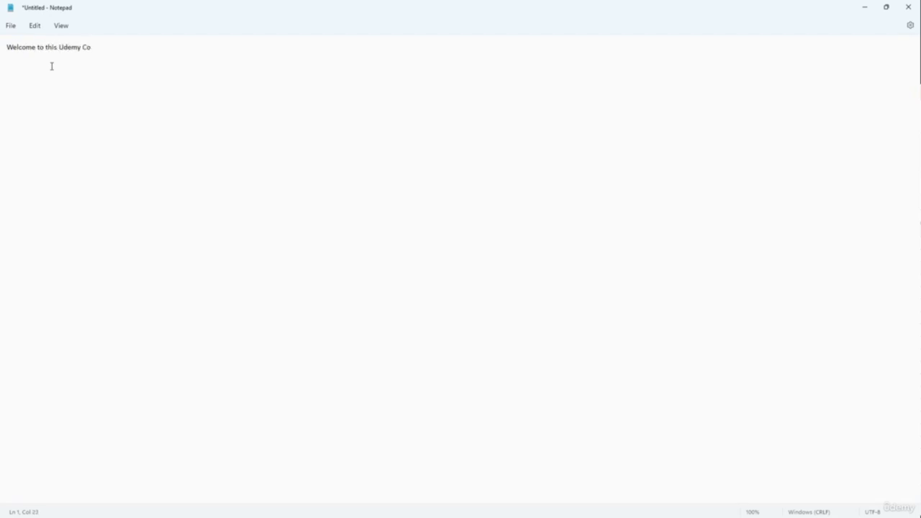
{"action": "type", "text": "urse."}
{"action": "key", "text": "ctrl+z"}
{"action": "left_click", "coordinate": [34, 27]}
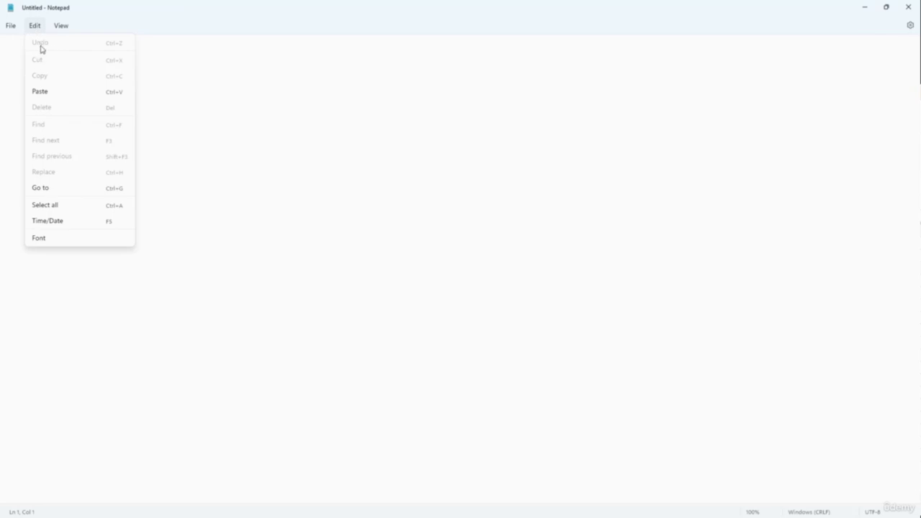
{"action": "left_click", "coordinate": [324, 137]}
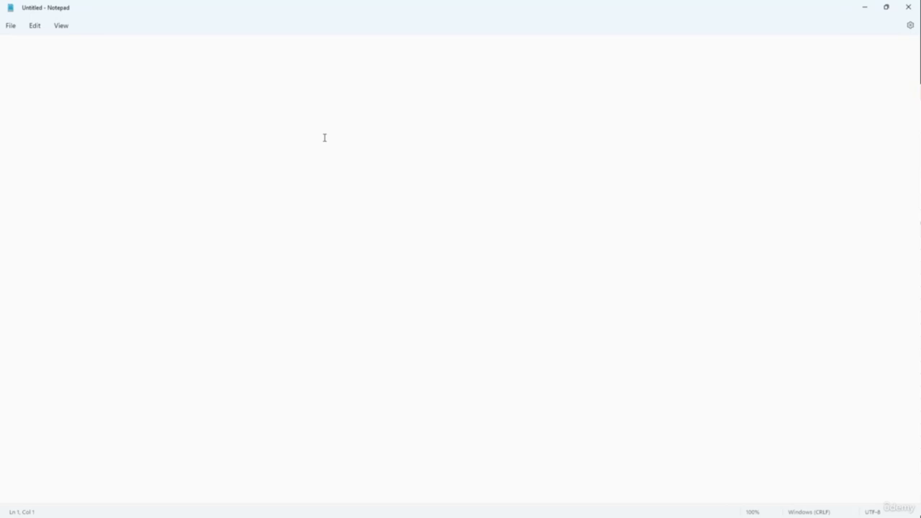
Write "Welcome to Udemy Course.", "We are going to learn alot about Notepad" and the filler text "dfgdfgdfgdf" on separate lines.
{"action": "type", "text": "Welcome to Udemy Course."}
{"action": "key", "text": "Return"}
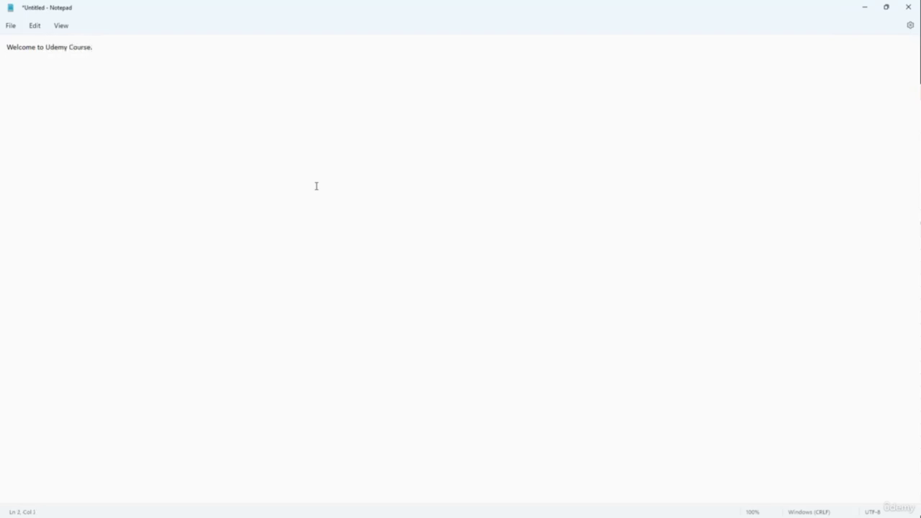
{"action": "type", "text": "We are going to learn alot about Notepad"}
{"action": "key", "text": "Return"}
{"action": "type", "text": "dfgdfgdfgdf"}
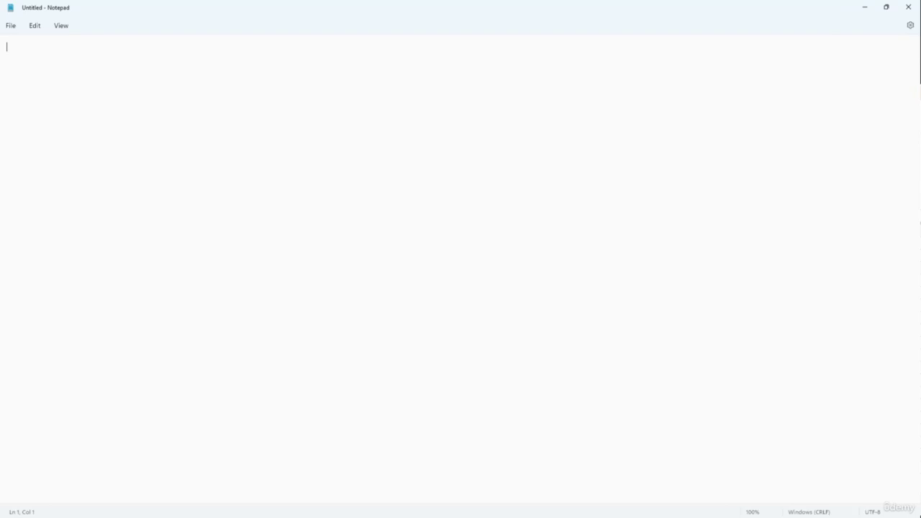
Enter three lines of filler text in the note: "dfgdfgdf", "dfgdfgdfg" and "dfgdfgdf".
{"action": "type", "text": "dfgdfgdf"}
{"action": "left_click", "coordinate": [34, 26]}
{"action": "left_click", "coordinate": [195, 66]}
{"action": "key", "text": "Return"}
{"action": "type", "text": "dfgdfgdfg"}
{"action": "left_click", "coordinate": [34, 26]}
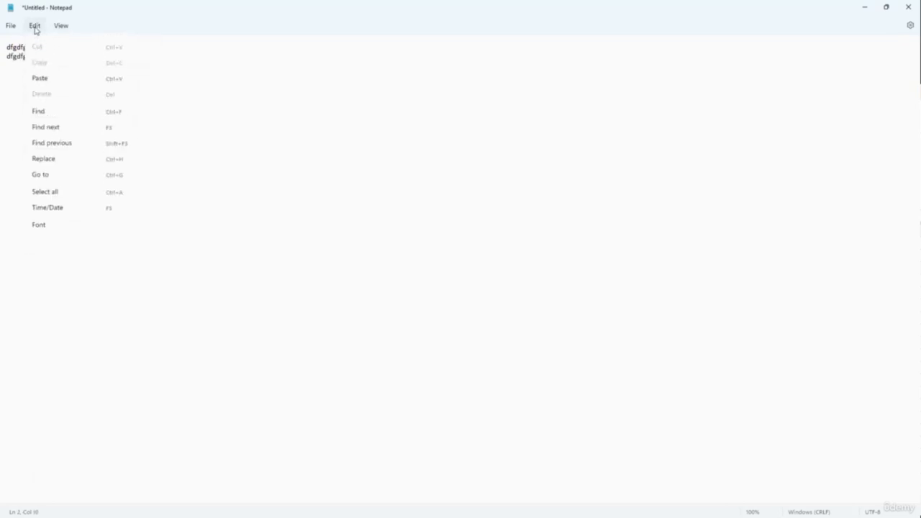
{"action": "left_click", "coordinate": [218, 57]}
{"action": "key", "text": "Return"}
{"action": "type", "text": "dfgdfgdf"}
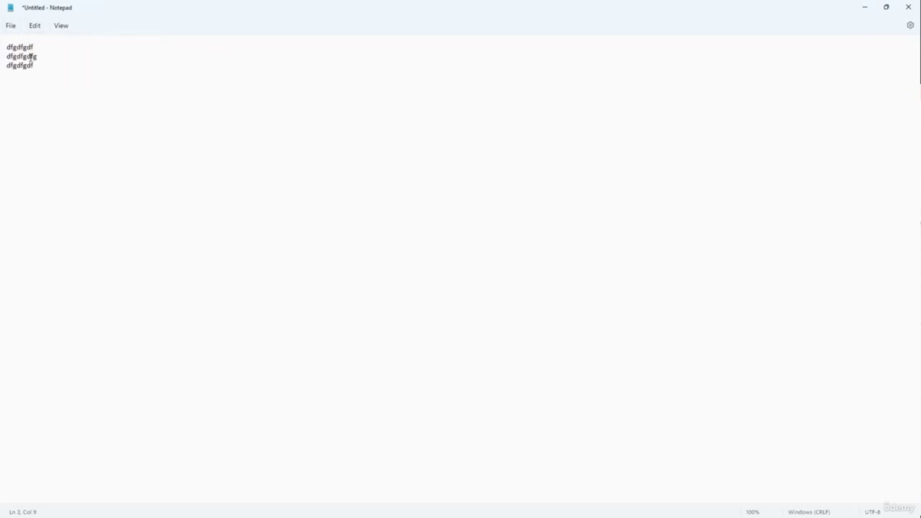
Undo the filler typing until the note is empty again.
{"action": "left_click", "coordinate": [37, 27]}
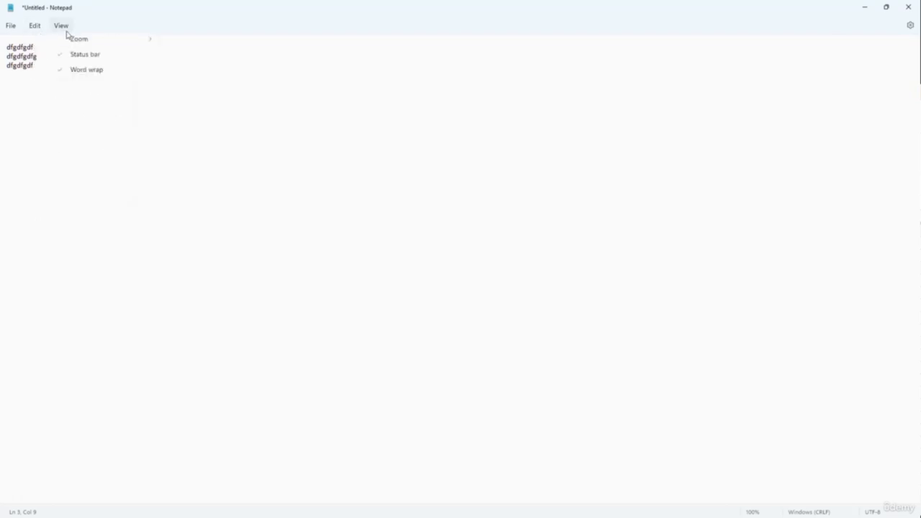
{"action": "left_click", "coordinate": [70, 85]}
{"action": "key", "text": "ctrl+z"}
{"action": "key", "text": "ctrl+z"}
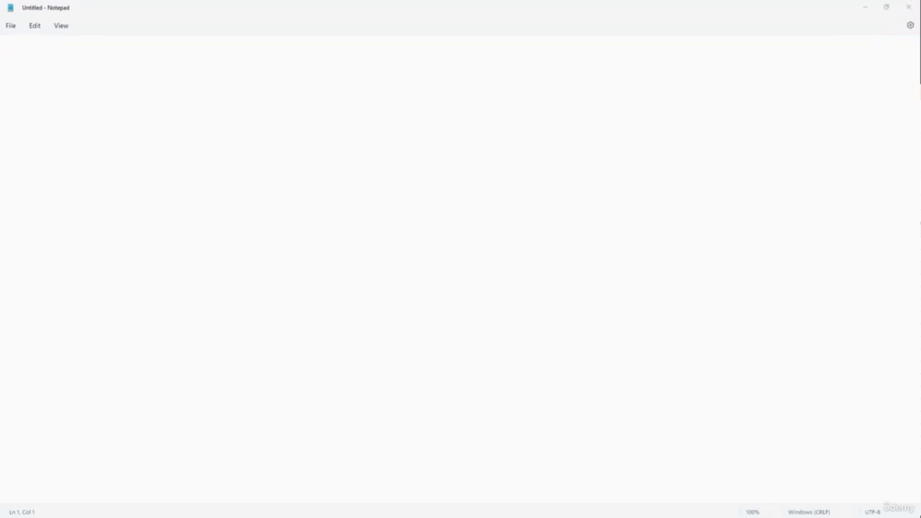
Write "Welcome to Udemy." in the note and save it to the Desktop as a text document named Udemy.
{"action": "left_click", "coordinate": [314, 216]}
{"action": "type", "text": "Welcome to Udemy."}
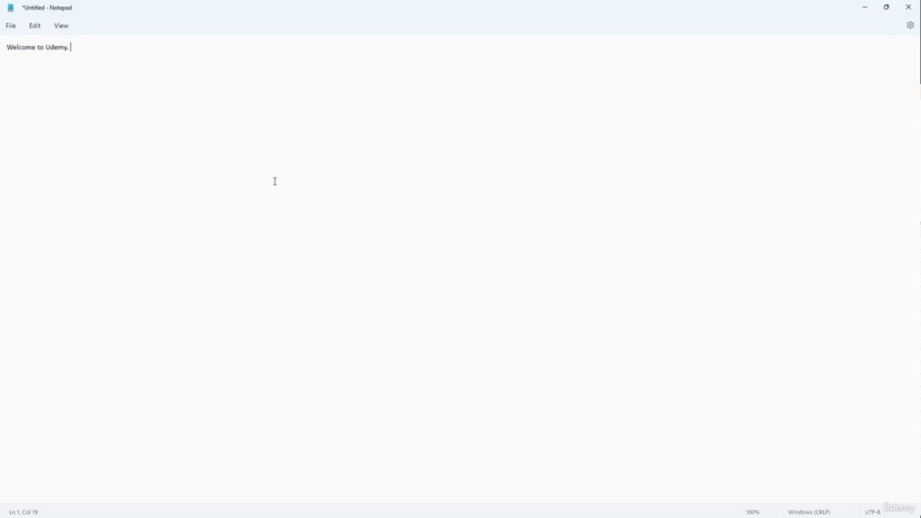
{"action": "left_click", "coordinate": [13, 26]}
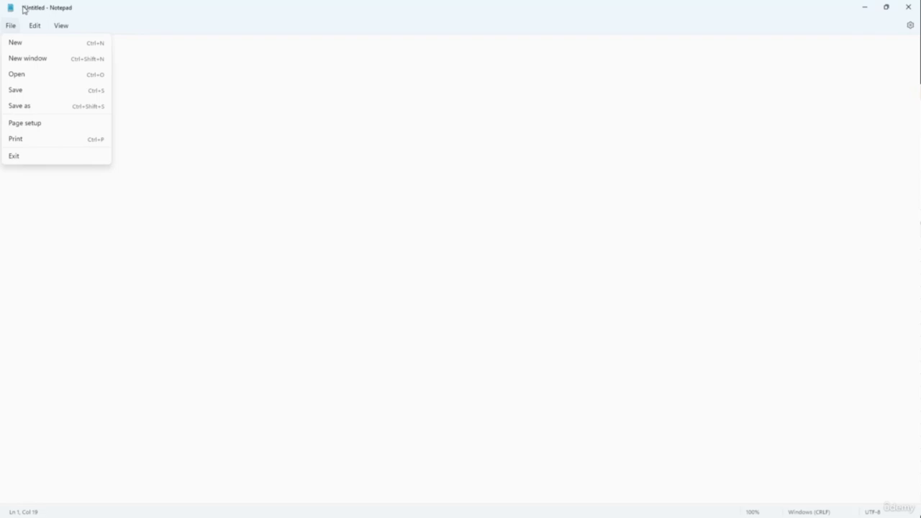
{"action": "left_click", "coordinate": [34, 25]}
{"action": "left_click", "coordinate": [10, 25]}
{"action": "left_click", "coordinate": [25, 105]}
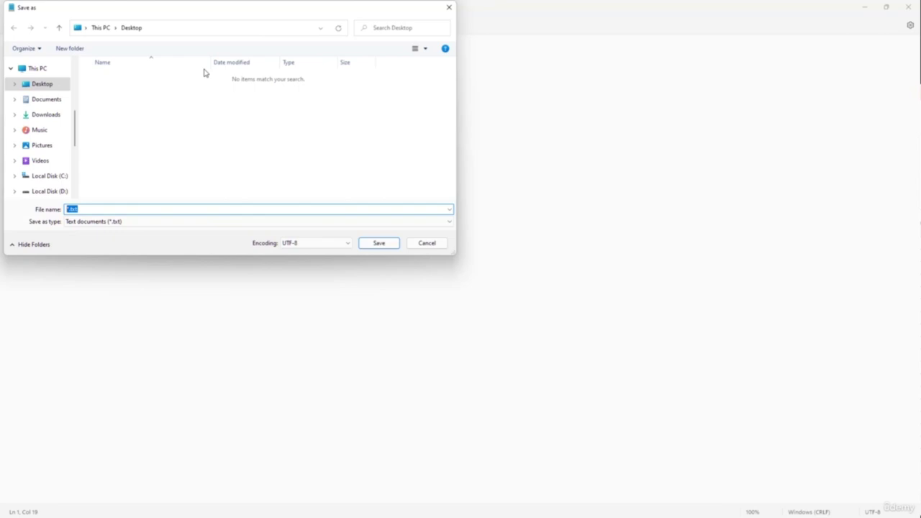
{"action": "type", "text": "Udemy"}
{"action": "key", "text": "Return"}
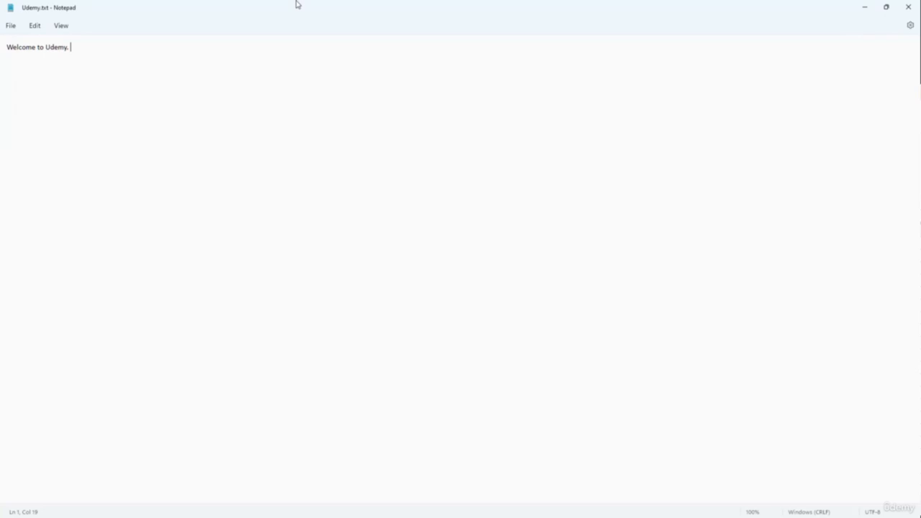
Close the saved note and reopen Udemy.txt from the desktop in a floating window.
{"action": "left_click_drag", "start_coordinate": [295, 2], "coordinate": [399, 108]}
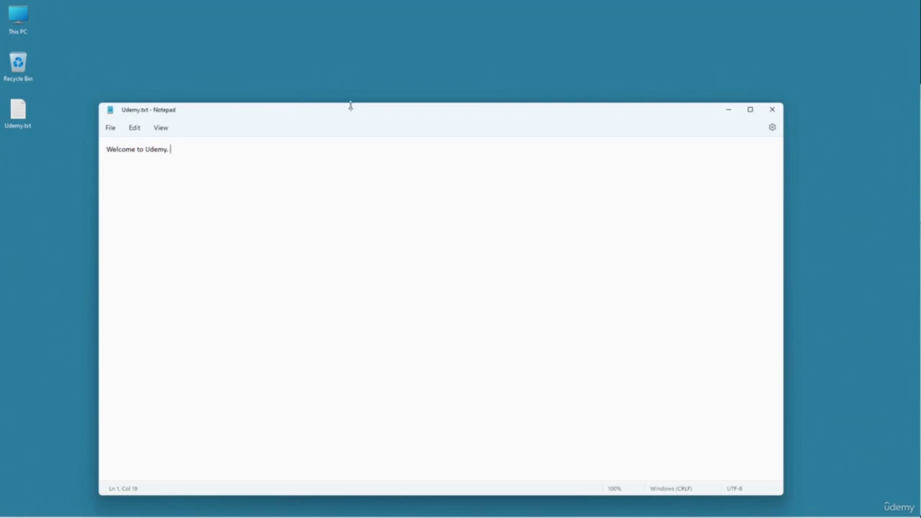
{"action": "left_click", "coordinate": [772, 109]}
{"action": "double_click", "coordinate": [19, 114]}
Add the filler text "sdfhsdjlfkhsdjf" after the sentence and close the note without saving the change.
{"action": "type", "text": "sdfhsdjlfkhsdjf"}
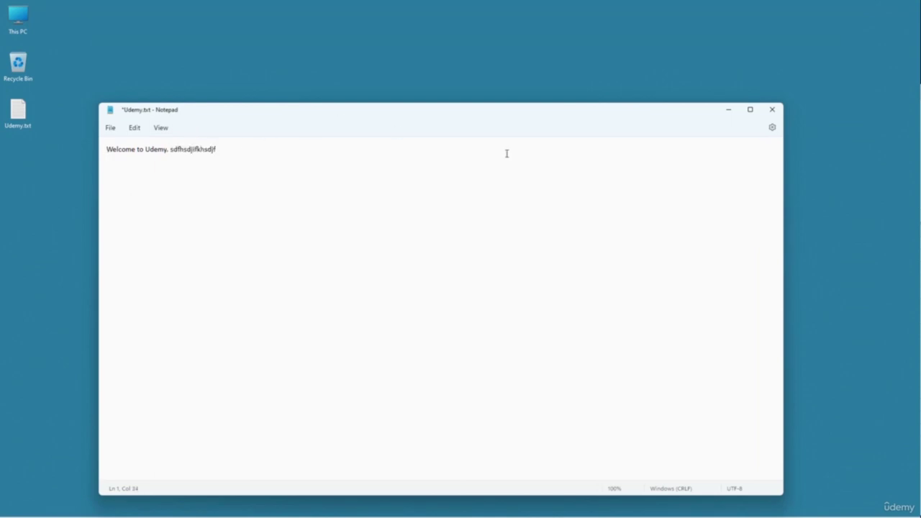
{"action": "left_click", "coordinate": [772, 110]}
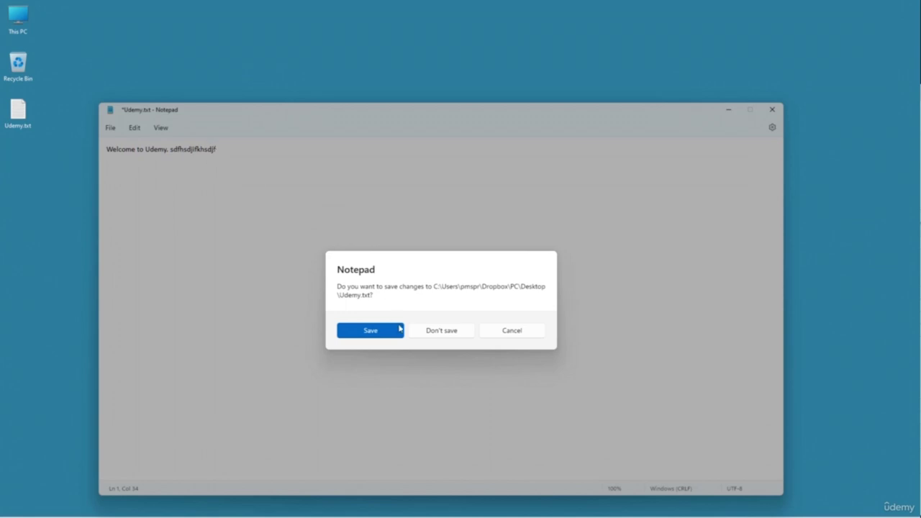
{"action": "left_click", "coordinate": [434, 335]}
Reopen Udemy.txt, append "Hope you will enjoy this course with me." directly after "Udemy." and save the file.
{"action": "double_click", "coordinate": [16, 128]}
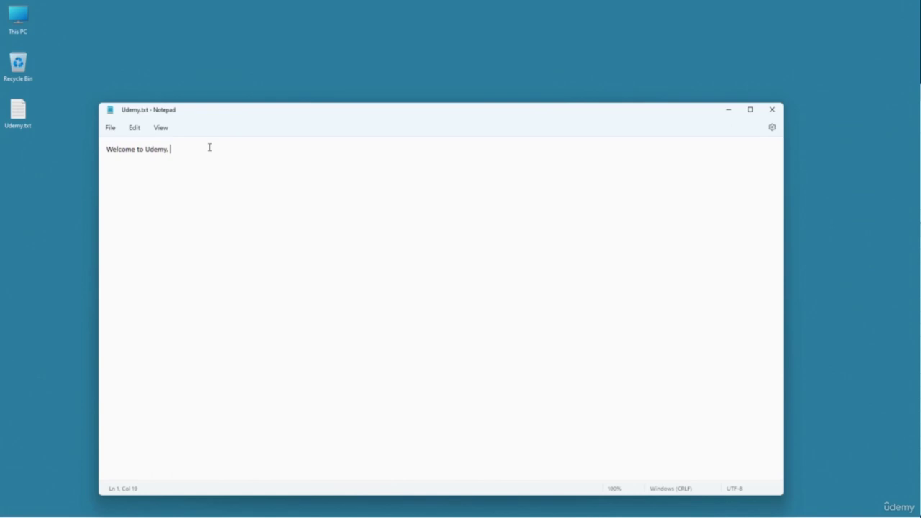
{"action": "key", "text": "BackSpace"}
{"action": "type", "text": "Hope you will enjoy this course wi"}
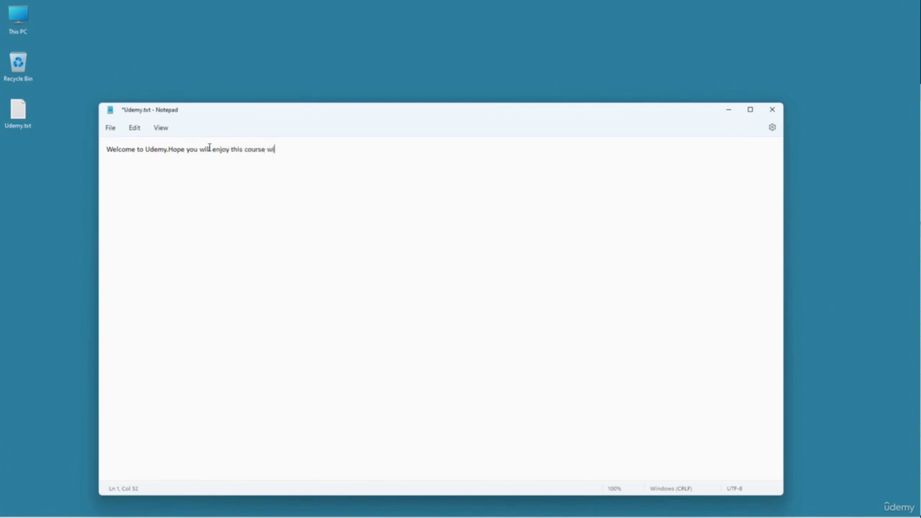
{"action": "type", "text": "th me."}
{"action": "key", "text": "ctrl+s"}
{"action": "left_click", "coordinate": [112, 128]}
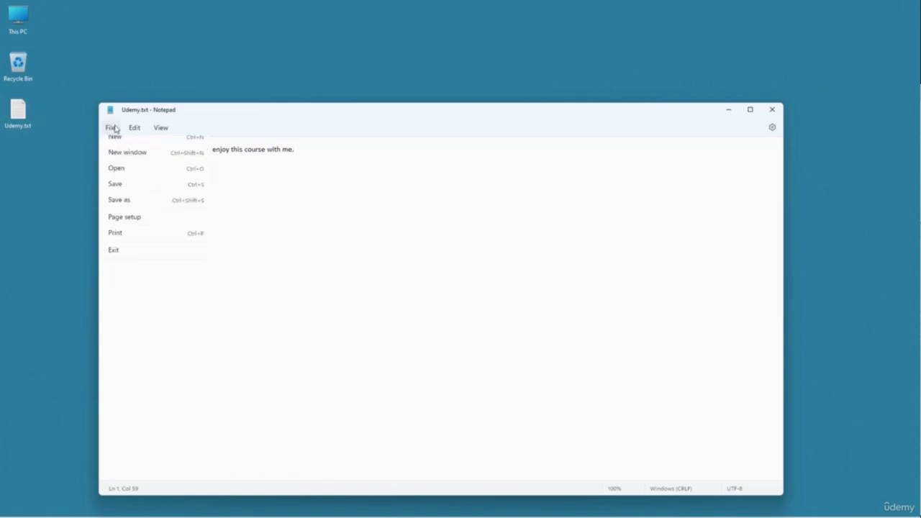
{"action": "left_click", "coordinate": [117, 192]}
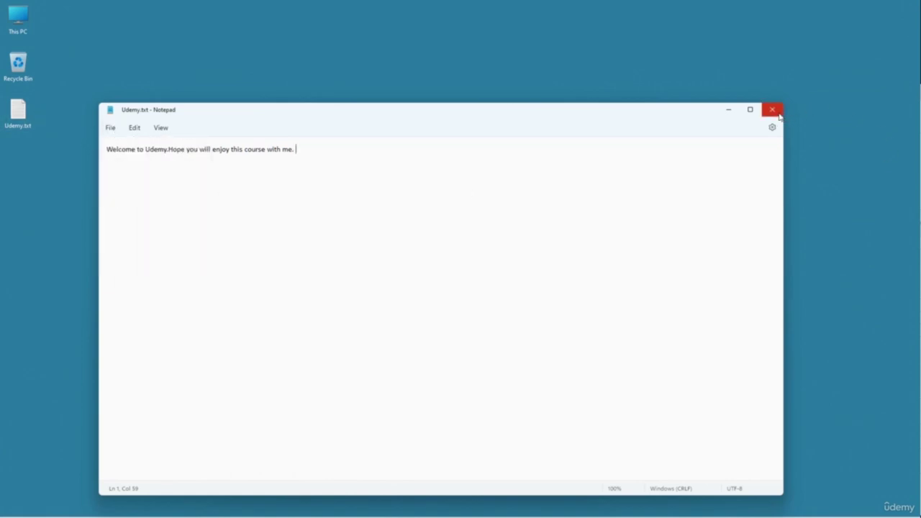
Add the filler text "gbhfgh" at the end of the line and close Udemy.txt, saving the change.
{"action": "type", "text": "gbhfgh"}
{"action": "left_click", "coordinate": [773, 109]}
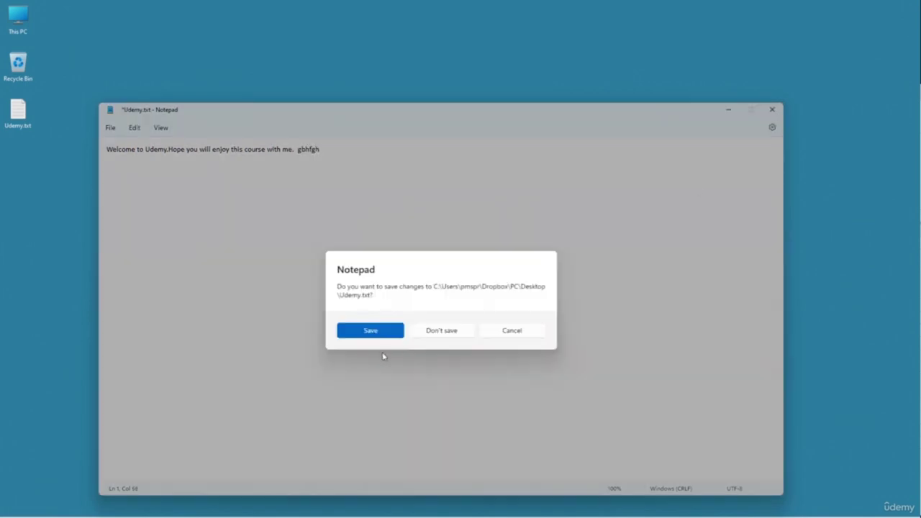
{"action": "left_click", "coordinate": [365, 334]}
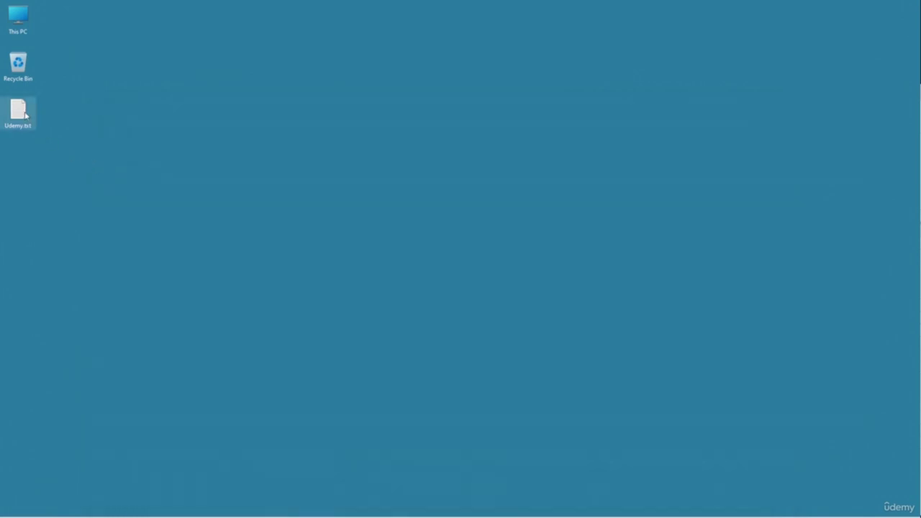
Reopen Udemy.txt from the desktop in a maximized window and place the cursor at the end of its text.
{"action": "double_click", "coordinate": [25, 114]}
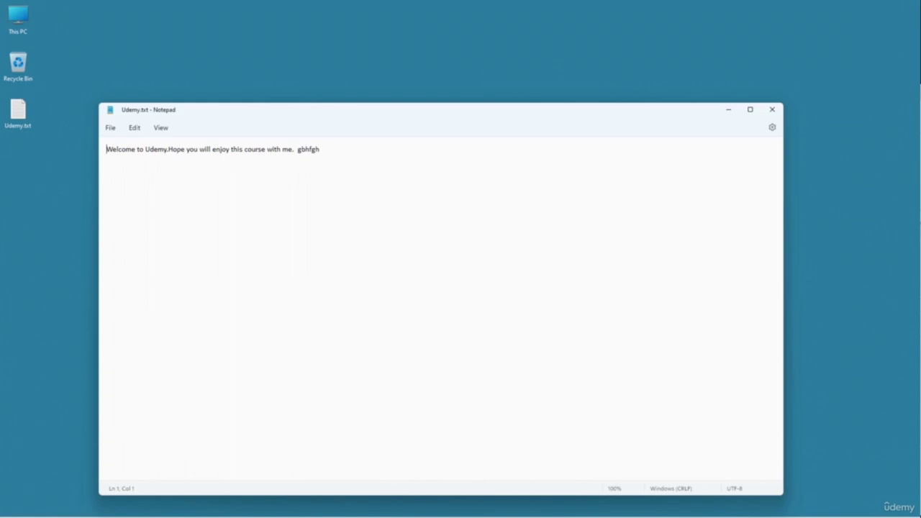
{"action": "key", "text": "super+Up"}
{"action": "left_click", "coordinate": [332, 156]}
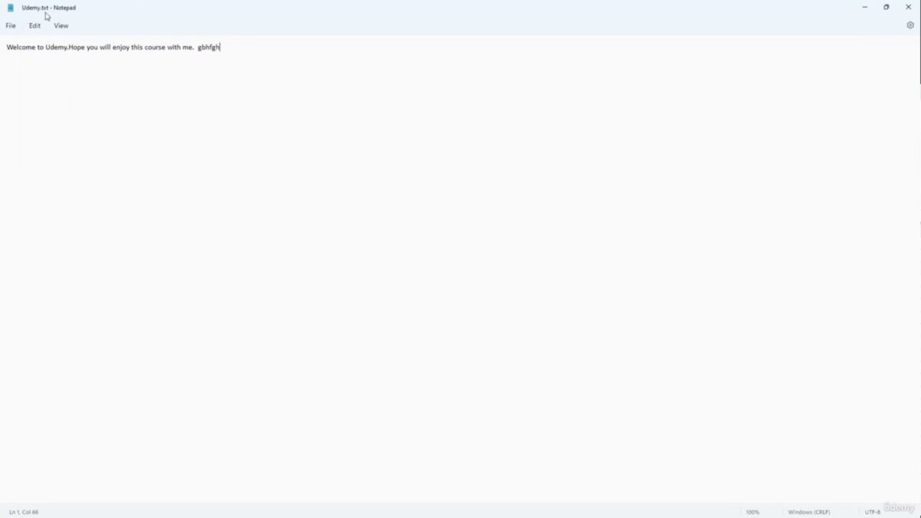
Restore the Notepad window to a smaller size and save a copy of the note on the desktop as Udemy Example.txt.
{"action": "left_click_drag", "start_coordinate": [26, 10], "coordinate": [181, 82]}
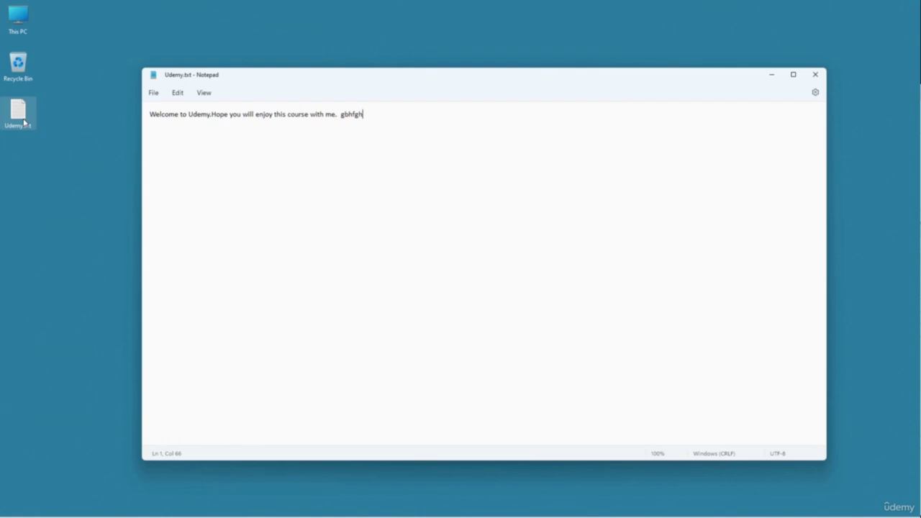
{"action": "left_click", "coordinate": [154, 94]}
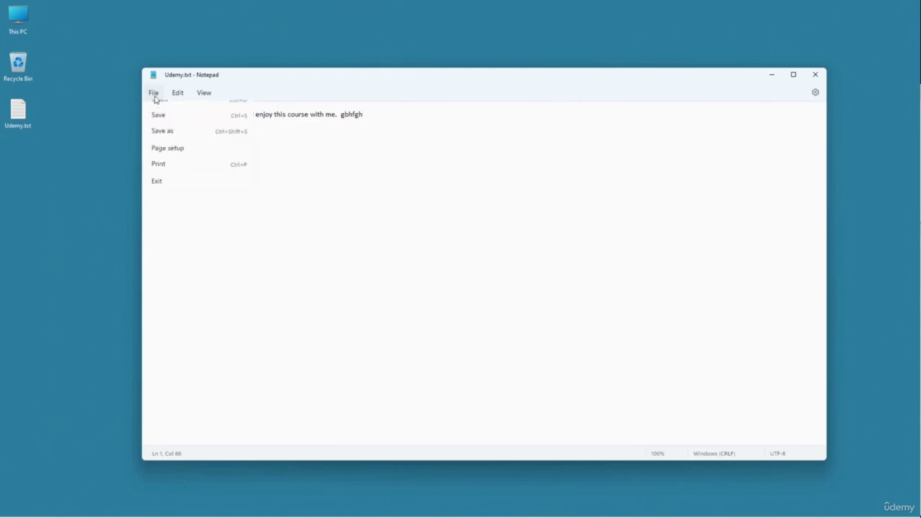
{"action": "left_click", "coordinate": [169, 174]}
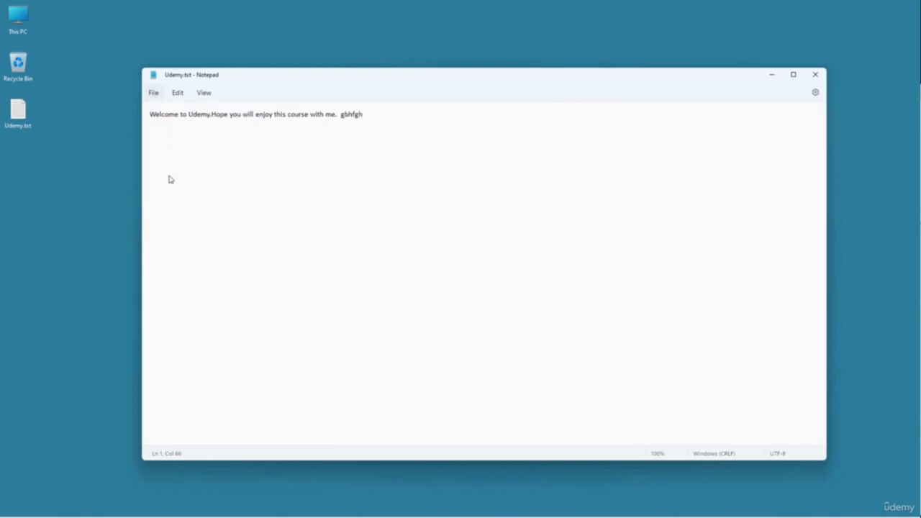
{"action": "left_click", "coordinate": [190, 151]}
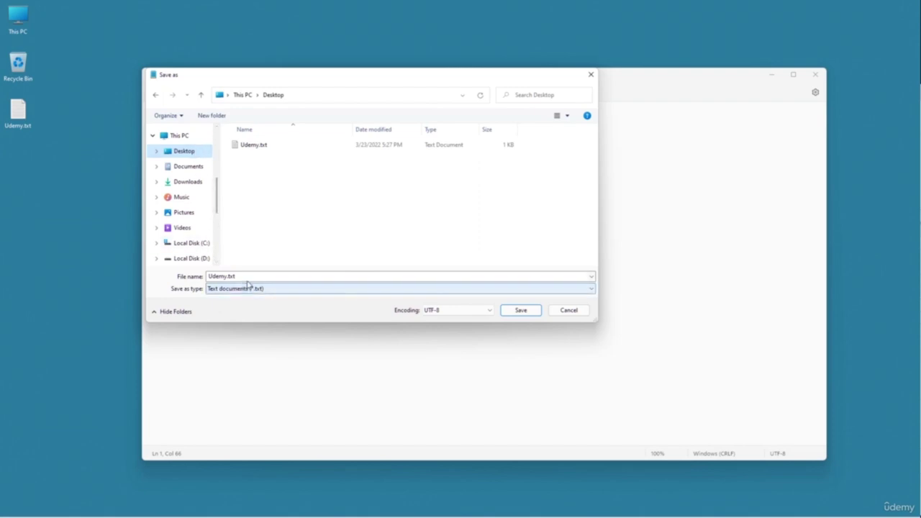
{"action": "left_click", "coordinate": [227, 277]}
{"action": "left_click", "coordinate": [226, 278]}
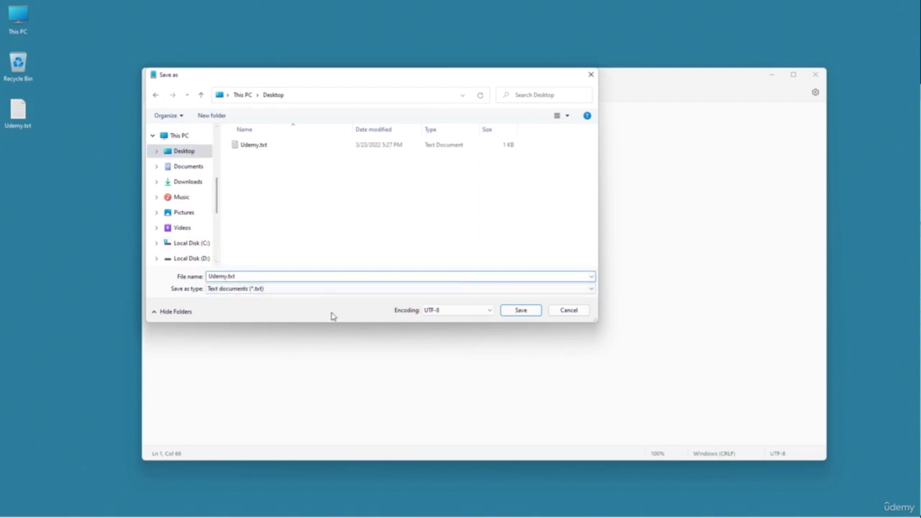
{"action": "type", "text": "Example"}
{"action": "key", "text": "BackSpace"}
{"action": "key", "text": "BackSpace"}
{"action": "type", "text": "le"}
{"action": "left_click", "coordinate": [517, 311]}
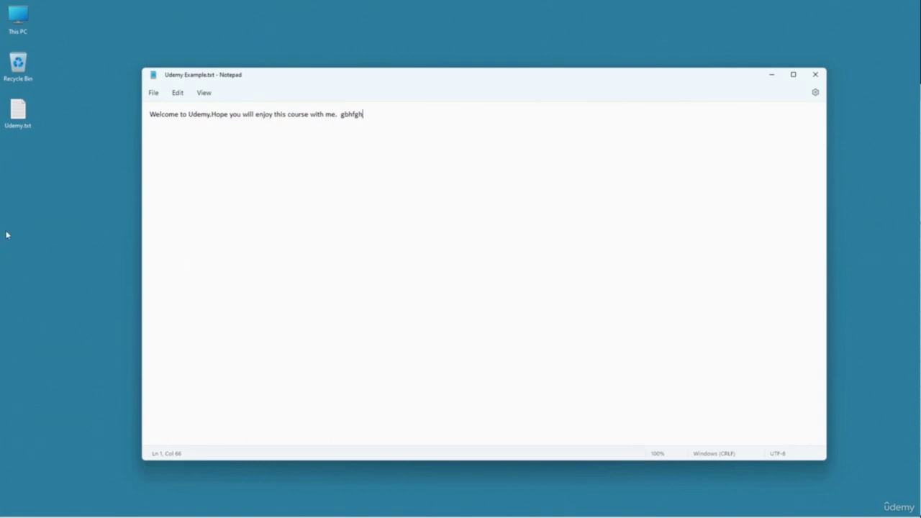
{"action": "left_click", "coordinate": [27, 155]}
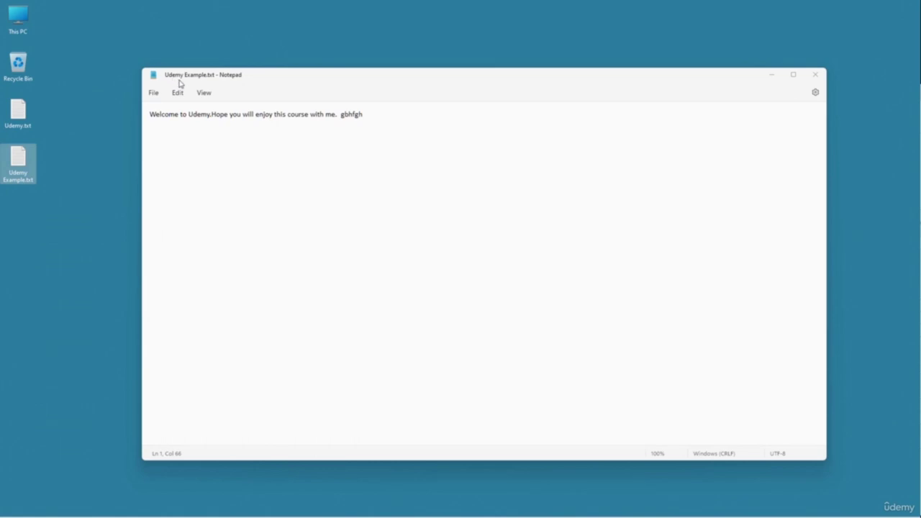
Append "fgdf dd ag" and the lines "adg sdg", "df g", "d g", "sd", "dg", "sd", "df" to the text and save Udemy Example.txt.
{"action": "left_click", "coordinate": [426, 122]}
{"action": "type", "text": "fgdf dd ag"}
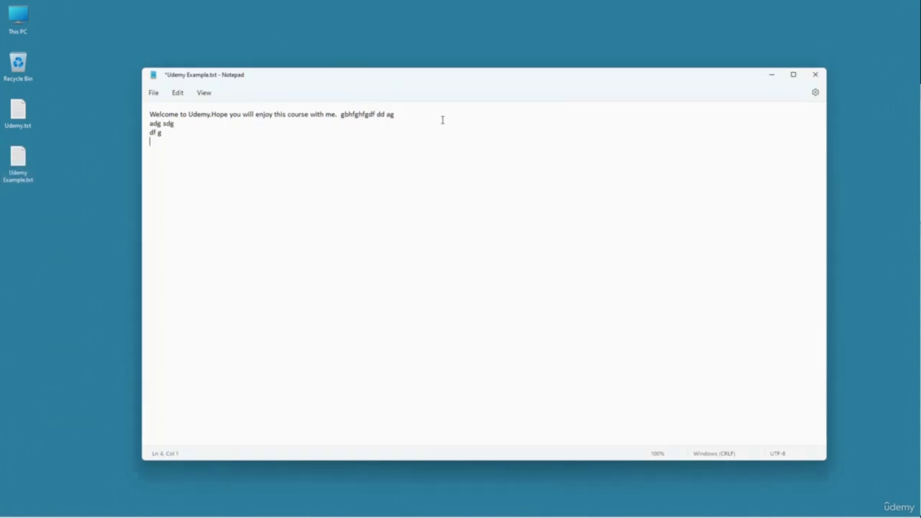
{"action": "type", "text": " adg sdg df g d g sd dg sd dg"}
{"action": "left_click", "coordinate": [154, 92]}
{"action": "left_click", "coordinate": [158, 157]}
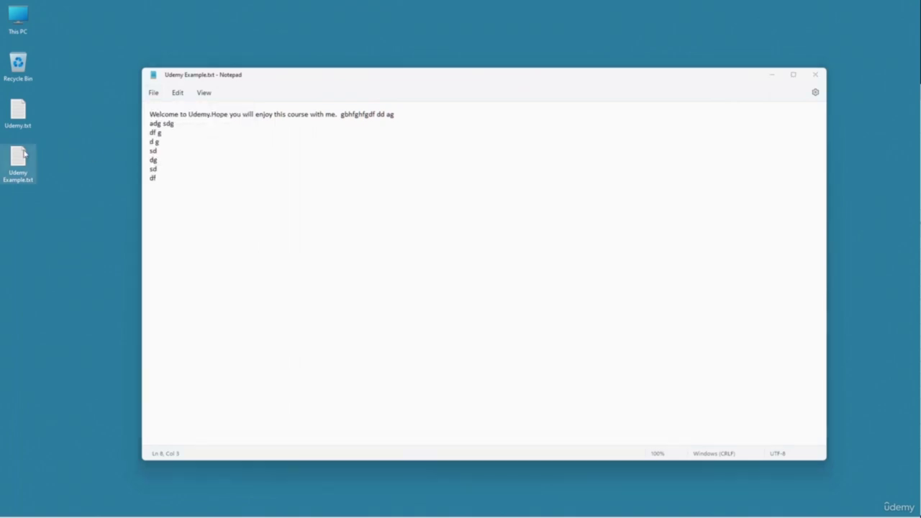
Close Udemy Example.txt and compare the original and the copy by opening each file from the desktop.
{"action": "left_click", "coordinate": [21, 115]}
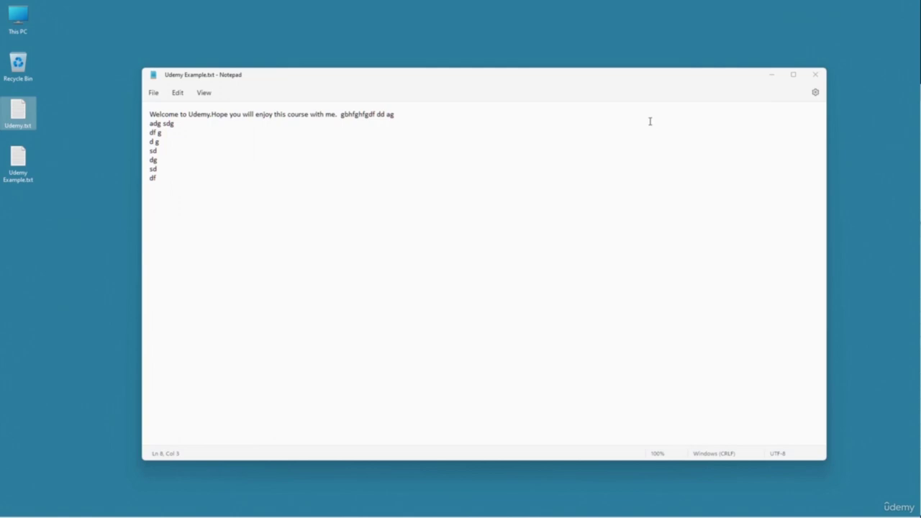
{"action": "left_click", "coordinate": [815, 74]}
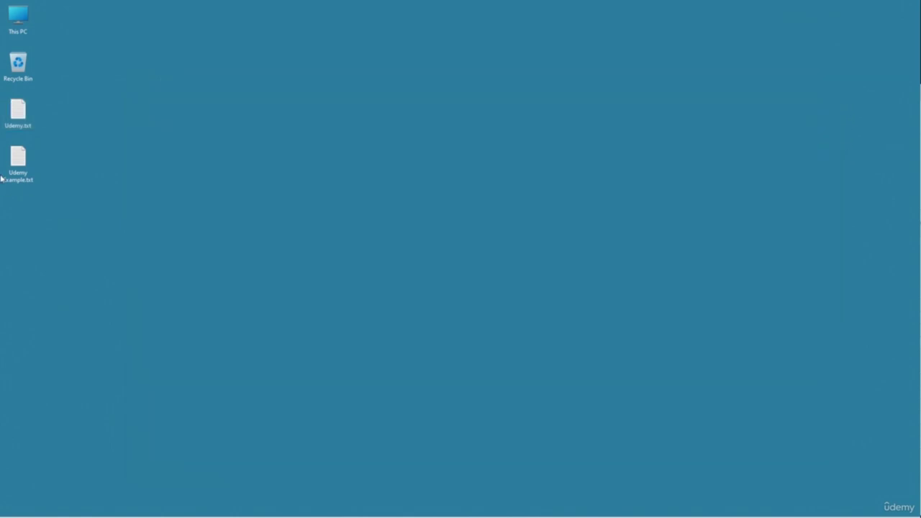
{"action": "double_click", "coordinate": [11, 115]}
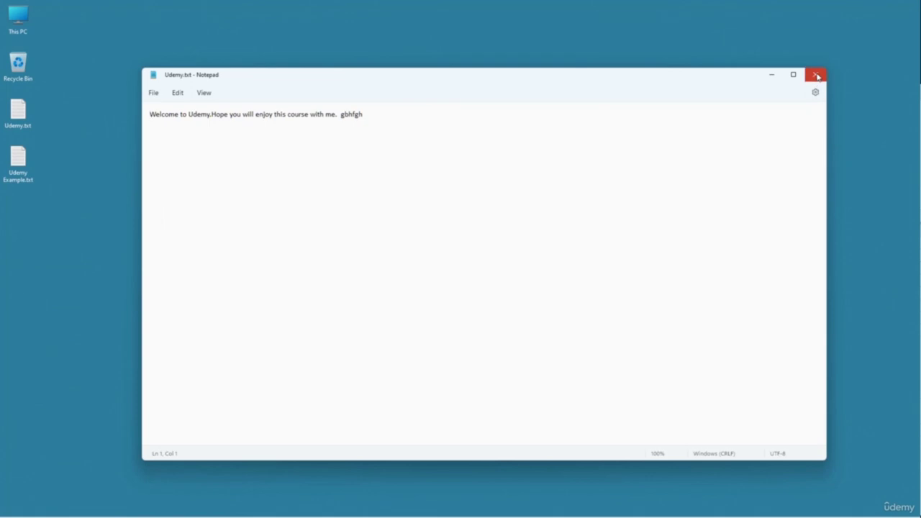
{"action": "left_click", "coordinate": [816, 75]}
{"action": "double_click", "coordinate": [18, 175]}
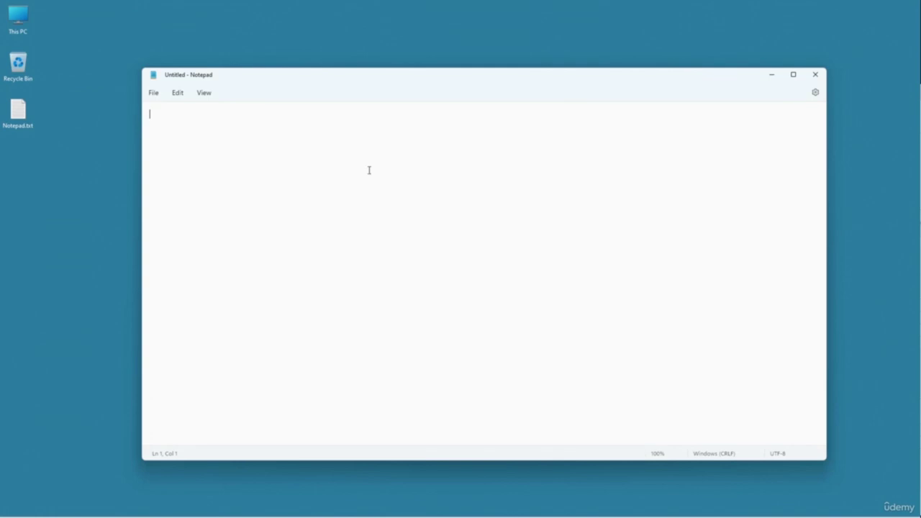
Open Notepad.txt from the desktop using Notepad's Open command, close it, and reopen it directly from its desktop file.
{"action": "left_click_drag", "start_coordinate": [409, 84], "coordinate": [371, 91]}
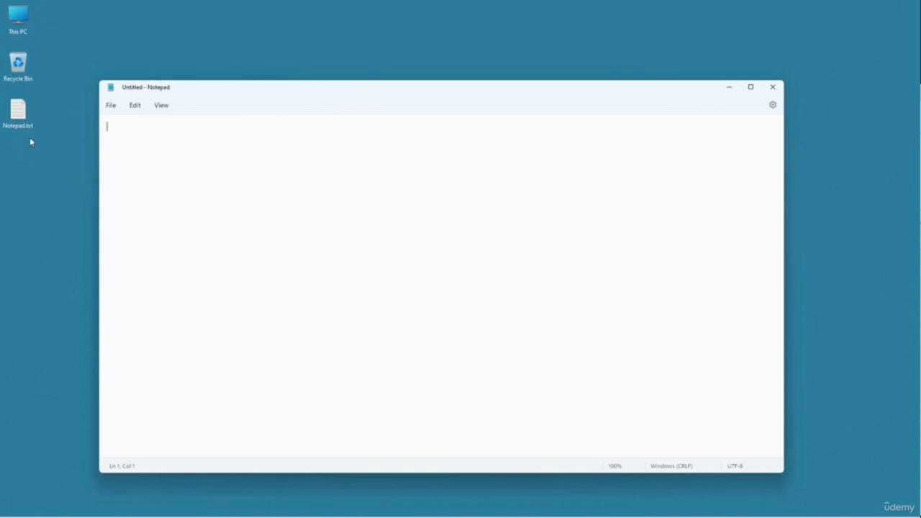
{"action": "left_click", "coordinate": [111, 106]}
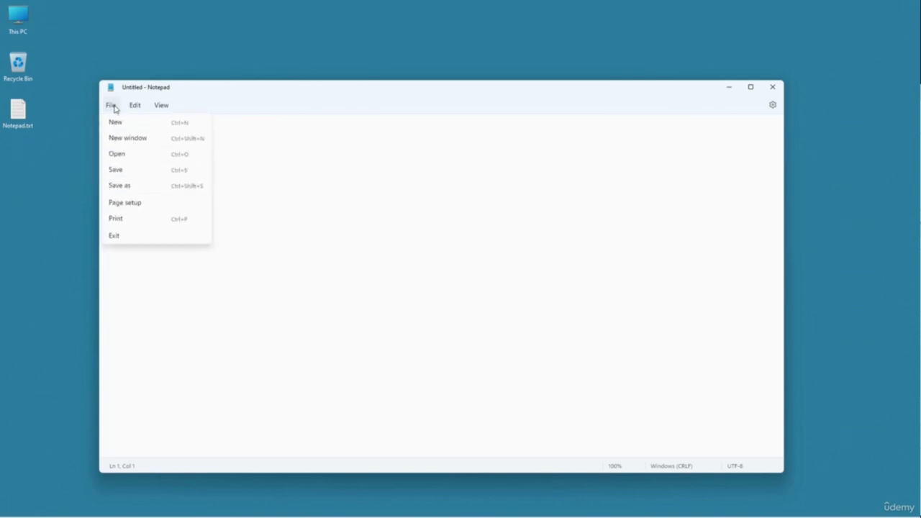
{"action": "left_click", "coordinate": [124, 161]}
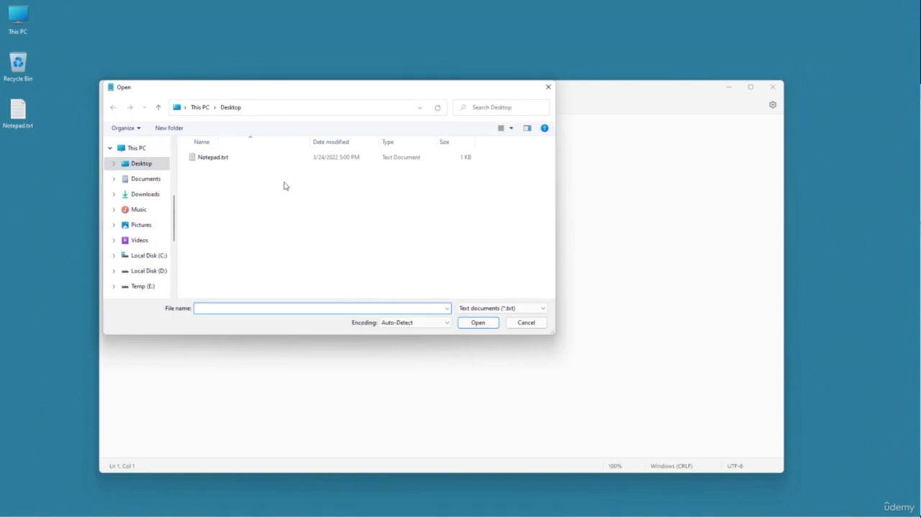
{"action": "left_click", "coordinate": [221, 166]}
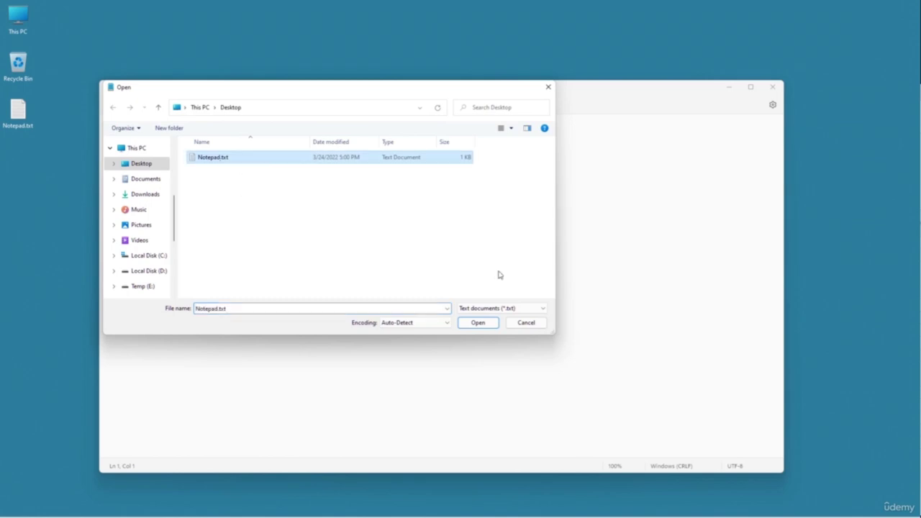
{"action": "left_click", "coordinate": [481, 321]}
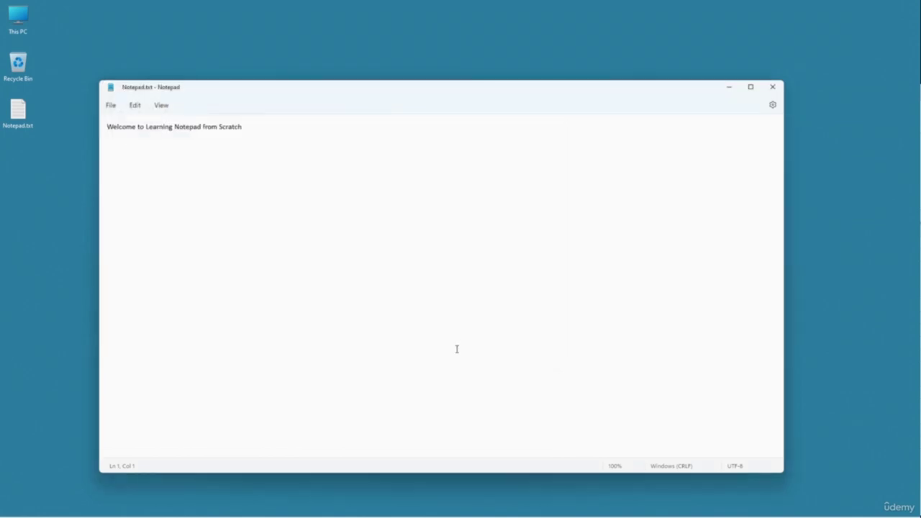
{"action": "left_click", "coordinate": [775, 90]}
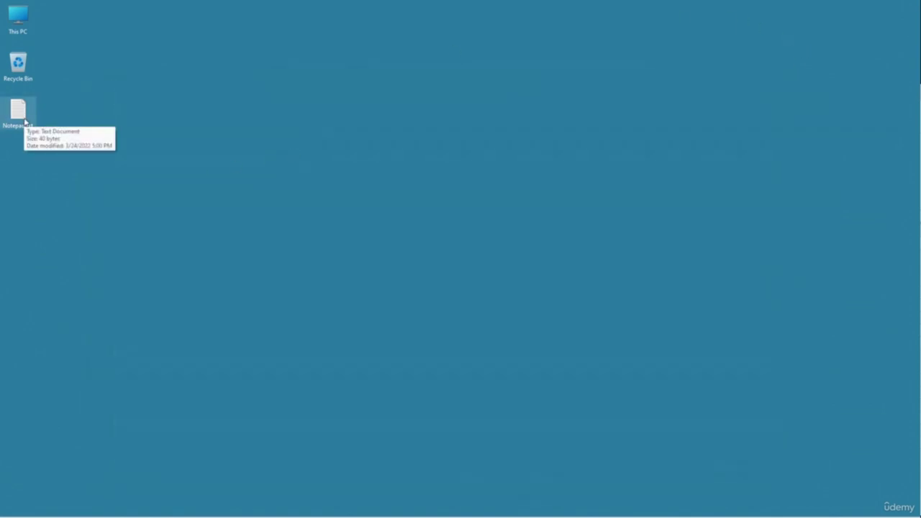
{"action": "double_click", "coordinate": [24, 122]}
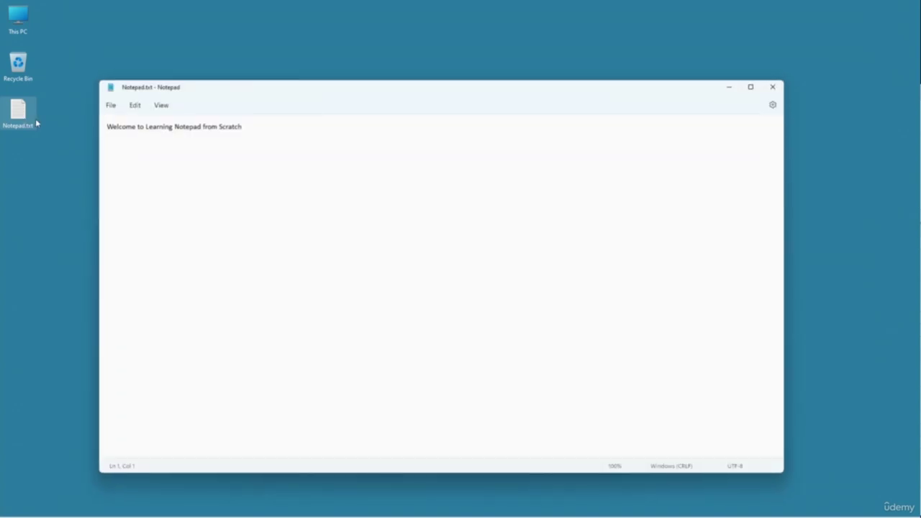
Create a new Microsoft Word document on the desktop, open it in Word, enter "fghfghfgh" and close it.
{"action": "right_click", "coordinate": [49, 162]}
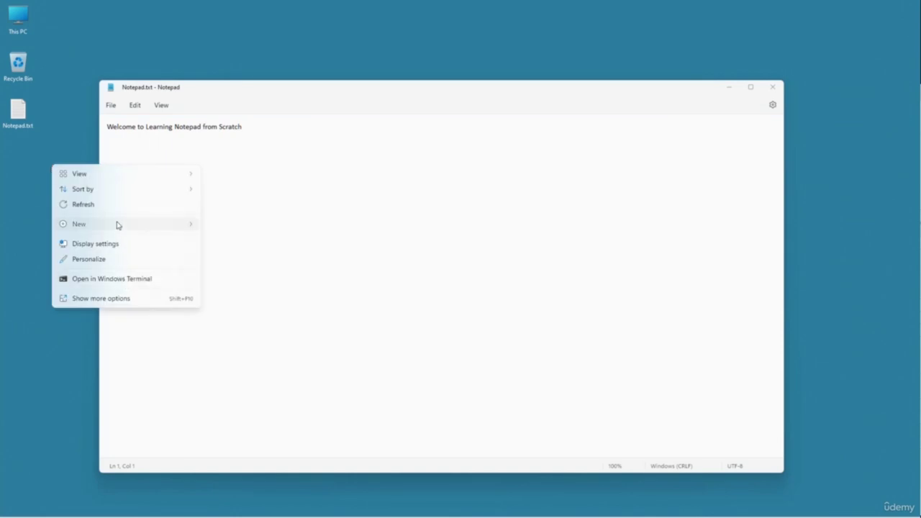
{"action": "mouse_move", "coordinate": [115, 224]}
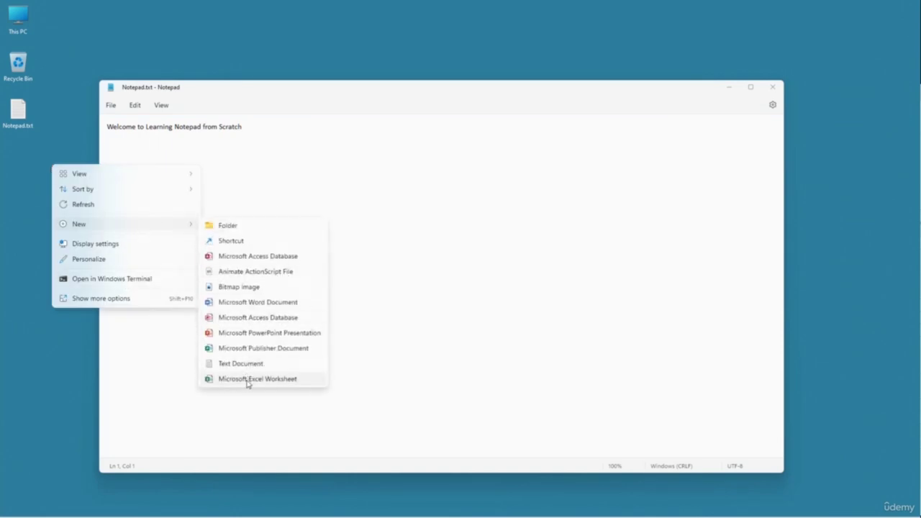
{"action": "left_click", "coordinate": [243, 302]}
{"action": "left_click", "coordinate": [43, 171]}
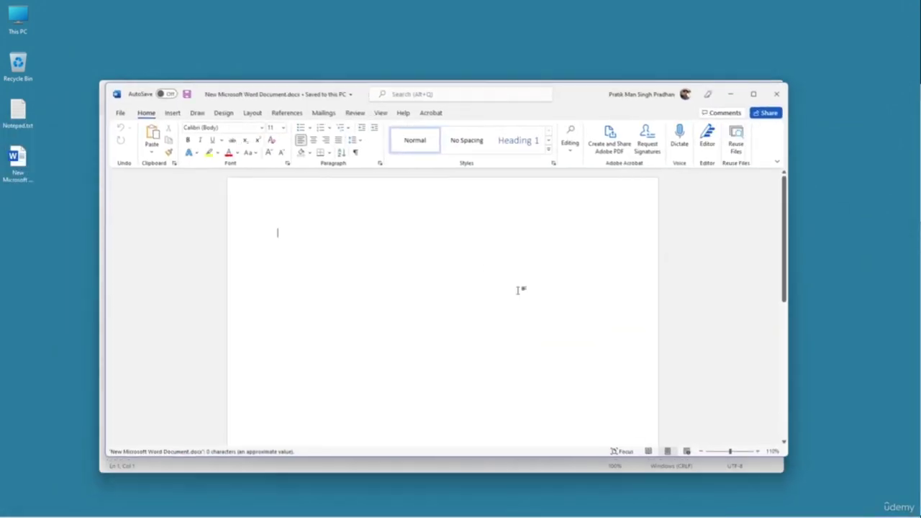
{"action": "type", "text": "fghfghfgh"}
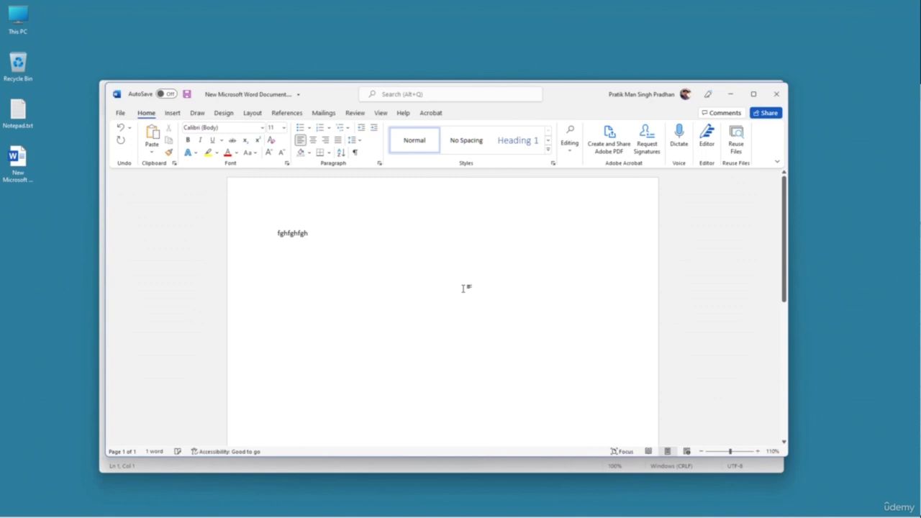
{"action": "left_click", "coordinate": [776, 94]}
In Notepad, list all file types when opening a file, open New Microsoft Word Document.docx and look through its contents.
{"action": "left_click", "coordinate": [111, 105]}
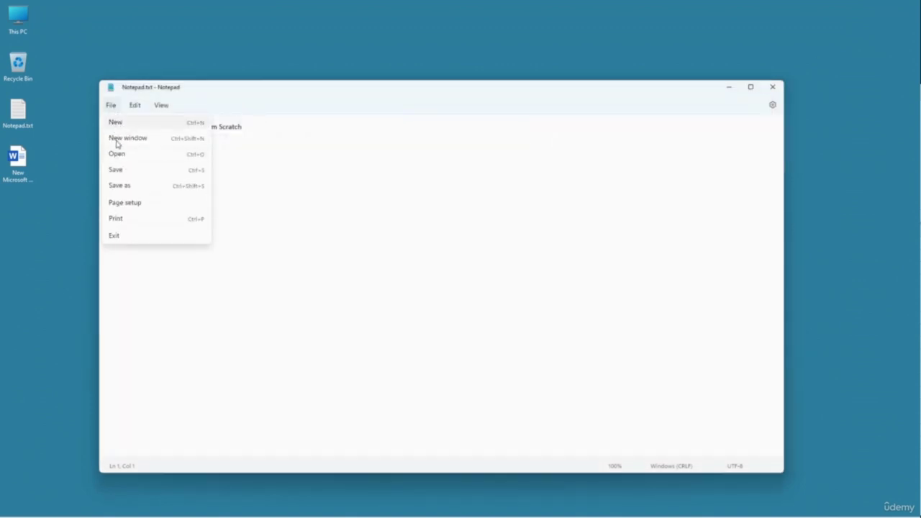
{"action": "left_click", "coordinate": [121, 159]}
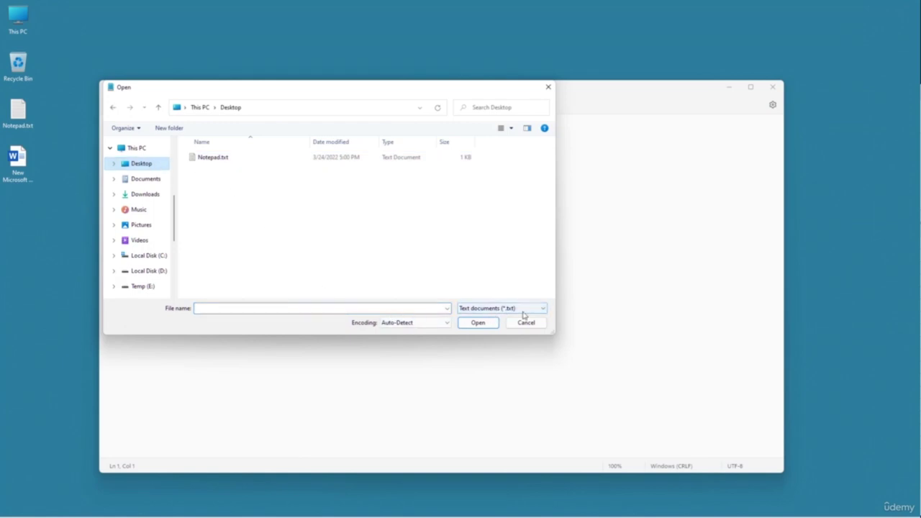
{"action": "left_click", "coordinate": [485, 311]}
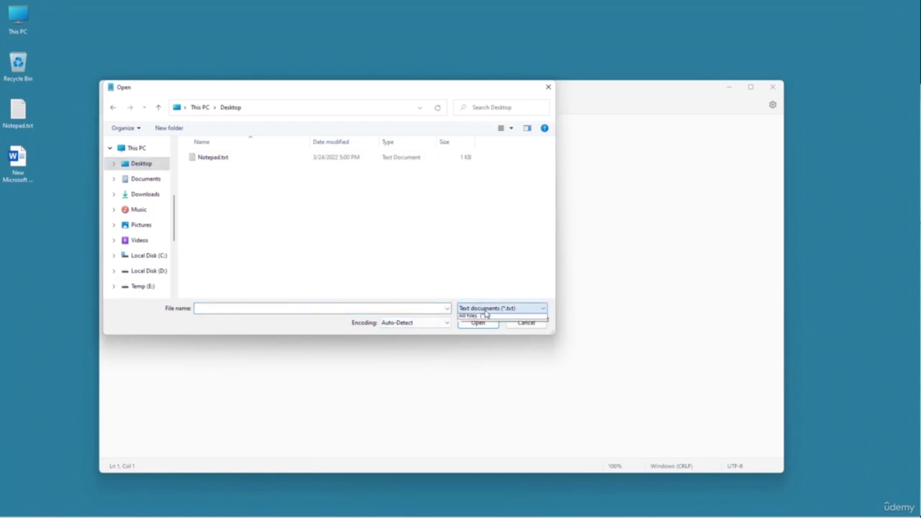
{"action": "left_click", "coordinate": [484, 325]}
{"action": "left_click", "coordinate": [229, 158]}
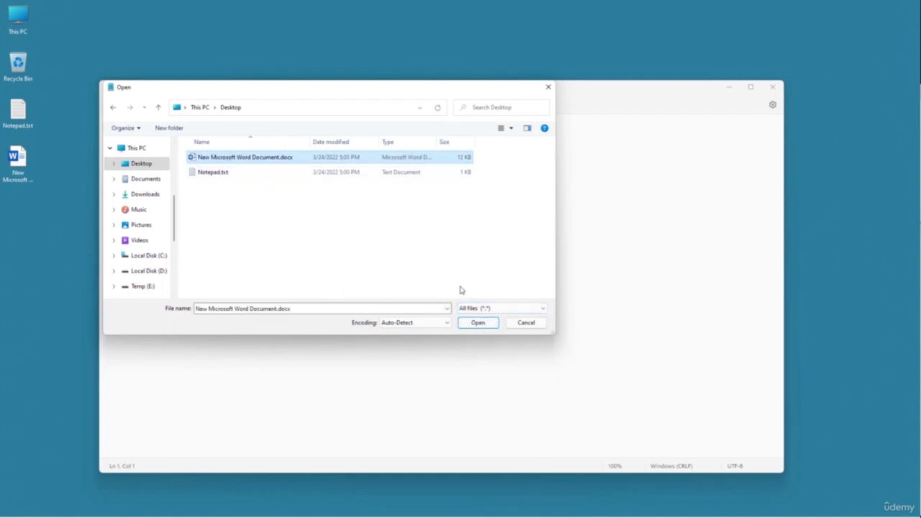
{"action": "left_click", "coordinate": [485, 325]}
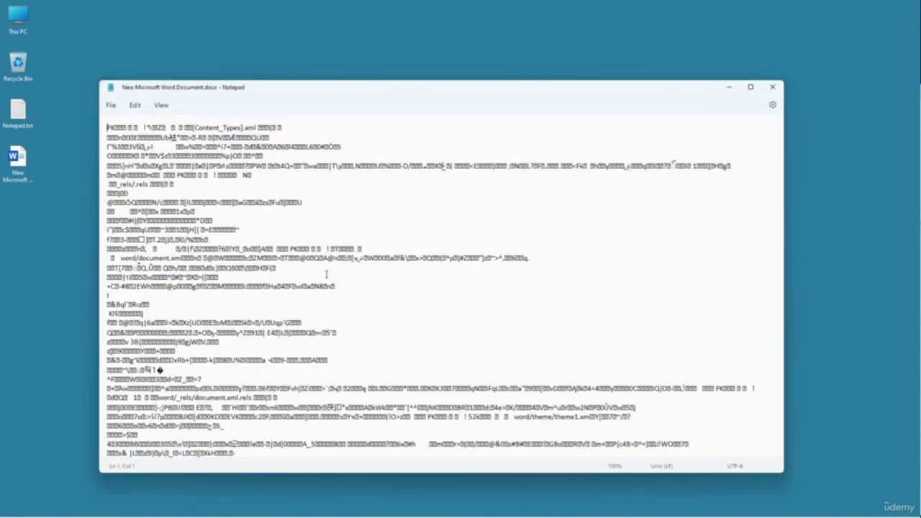
{"action": "scroll", "coordinate": [317, 234], "scroll_direction": "down", "scroll_amount": 5}
{"action": "scroll", "coordinate": [317, 233], "scroll_direction": "down", "scroll_amount": 15}
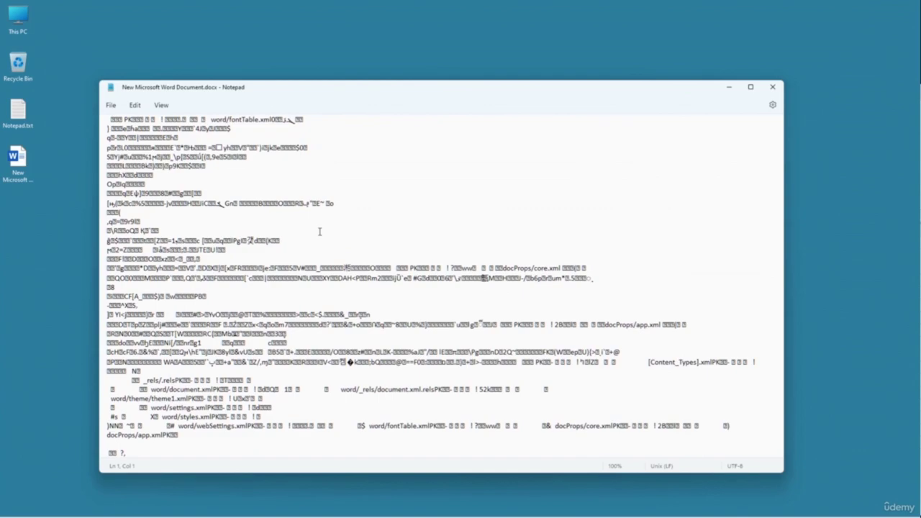
{"action": "scroll", "coordinate": [501, 362], "scroll_direction": "up", "scroll_amount": 10}
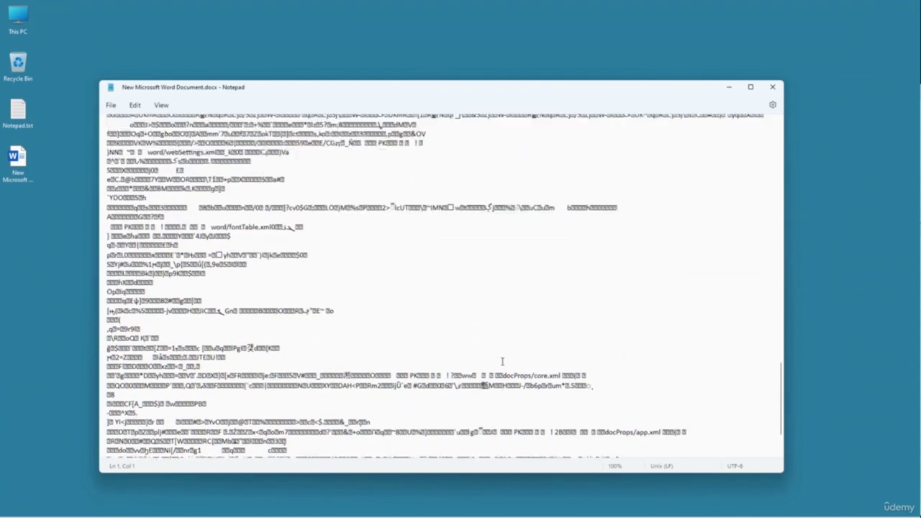
{"action": "scroll", "coordinate": [501, 361], "scroll_direction": "down", "scroll_amount": 10}
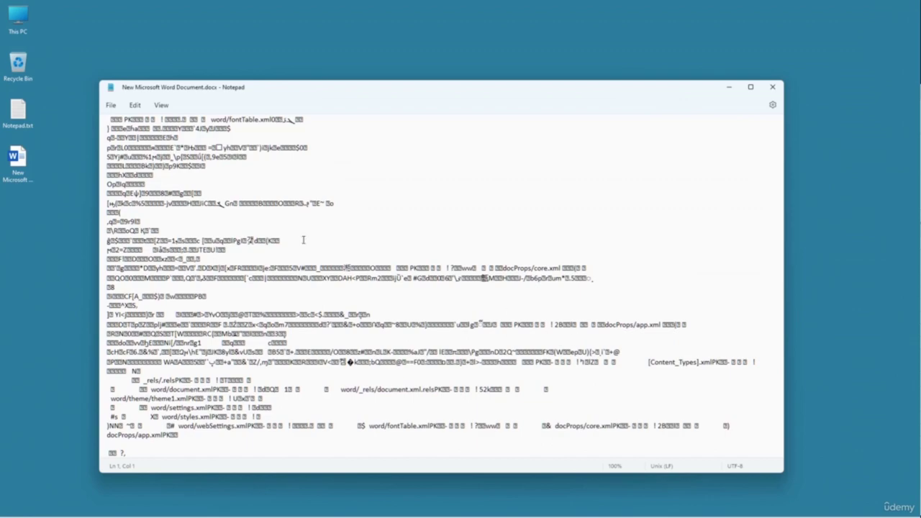
{"action": "scroll", "coordinate": [188, 189], "scroll_direction": "up", "scroll_amount": 10}
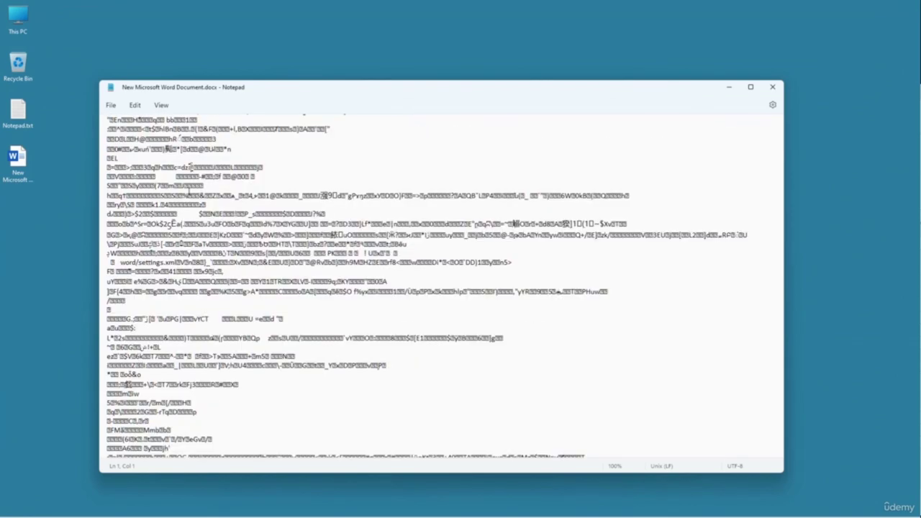
{"action": "scroll", "coordinate": [194, 208], "scroll_direction": "down", "scroll_amount": 10}
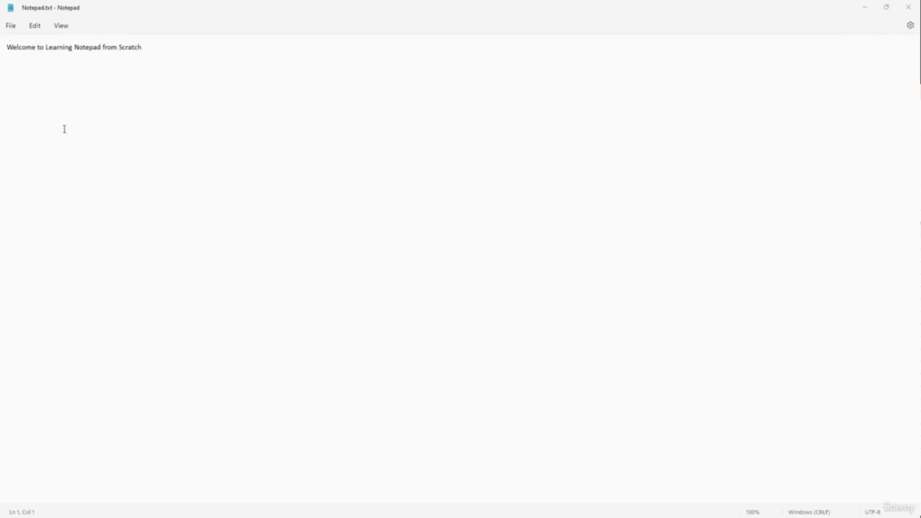
Start a new blank document in place of Notepad.txt and look over the file commands.
{"action": "left_click", "coordinate": [11, 26]}
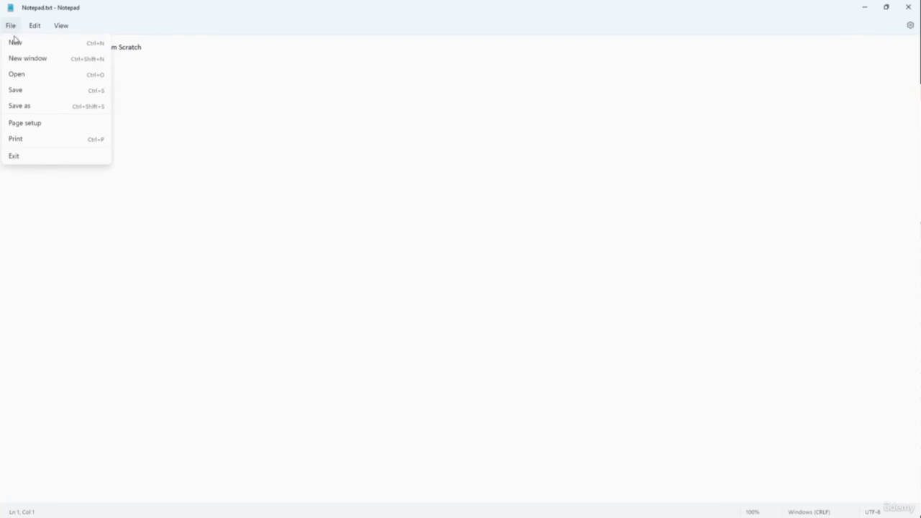
{"action": "left_click", "coordinate": [15, 43]}
{"action": "left_click_drag", "start_coordinate": [103, 14], "coordinate": [234, 76]}
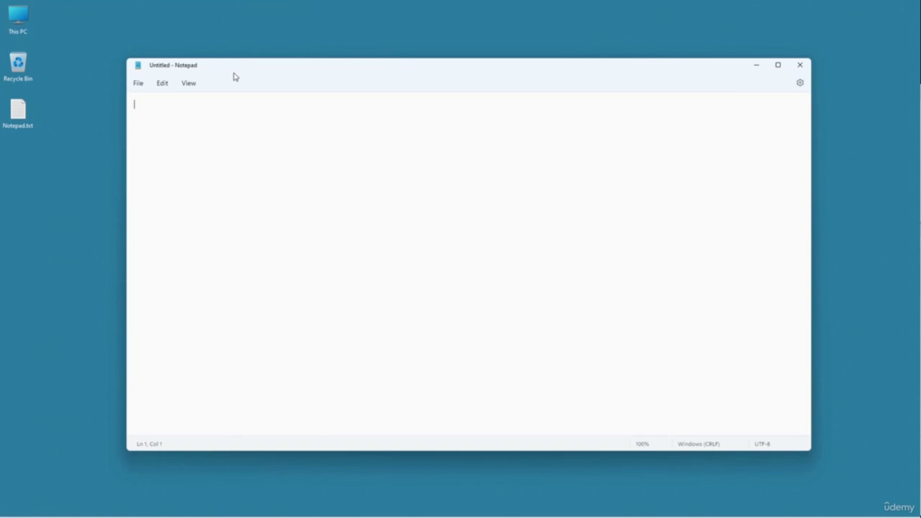
{"action": "left_click", "coordinate": [141, 84]}
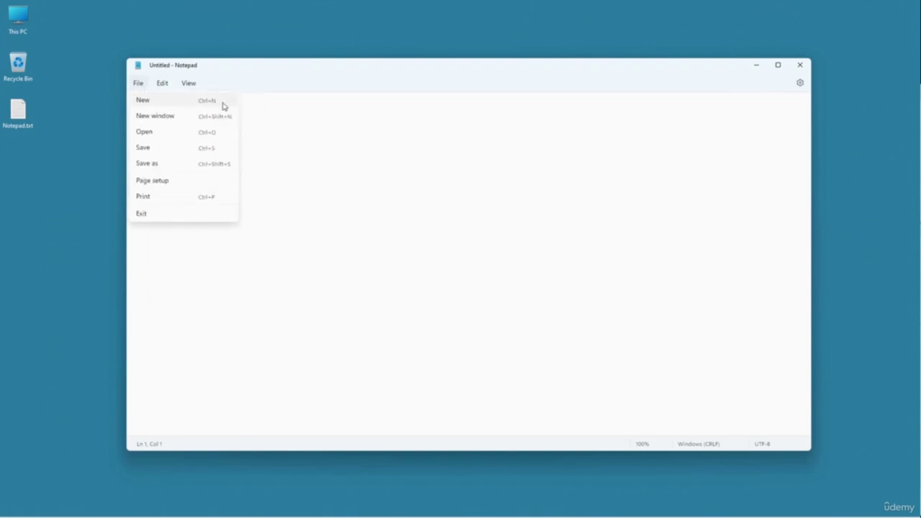
{"action": "left_click", "coordinate": [321, 147]}
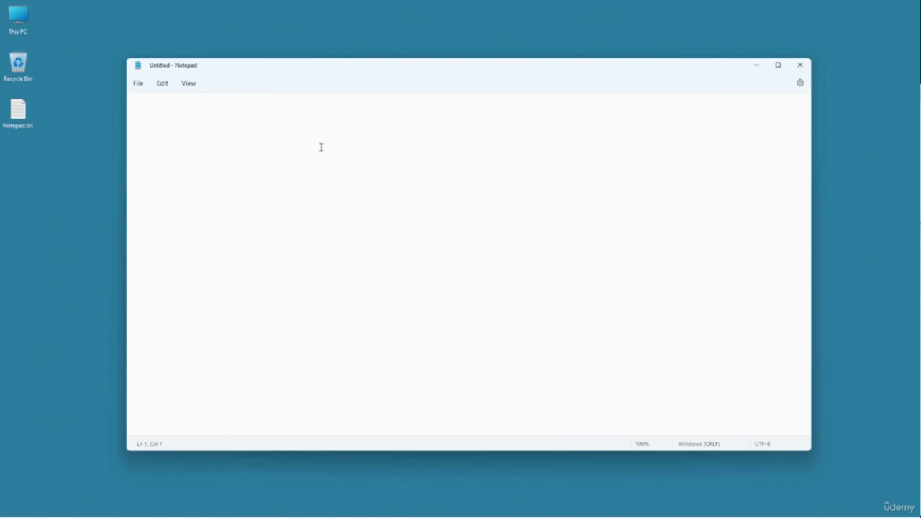
Open Notepad.txt from the desktop beside the untitled document, and close the untitled window.
{"action": "left_click", "coordinate": [17, 115]}
{"action": "double_click", "coordinate": [17, 116]}
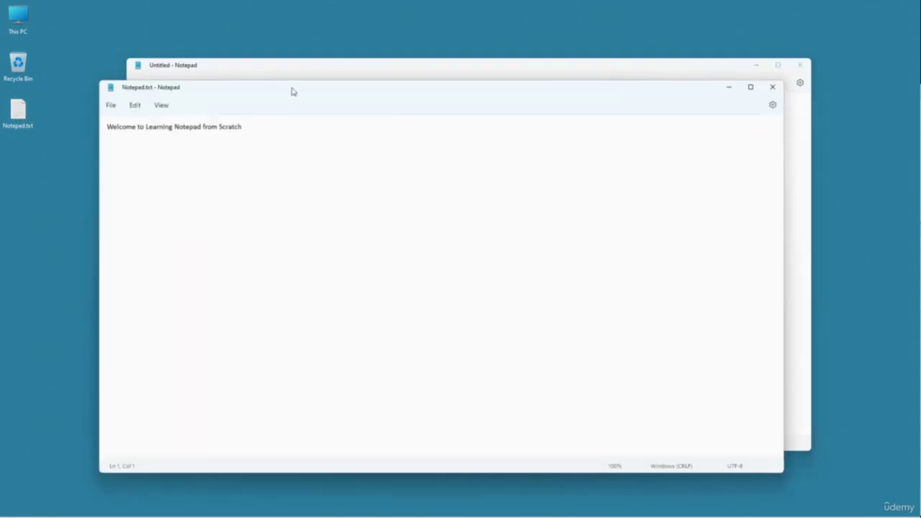
{"action": "left_click", "coordinate": [299, 56]}
{"action": "left_click_drag", "start_coordinate": [299, 57], "coordinate": [325, 50]}
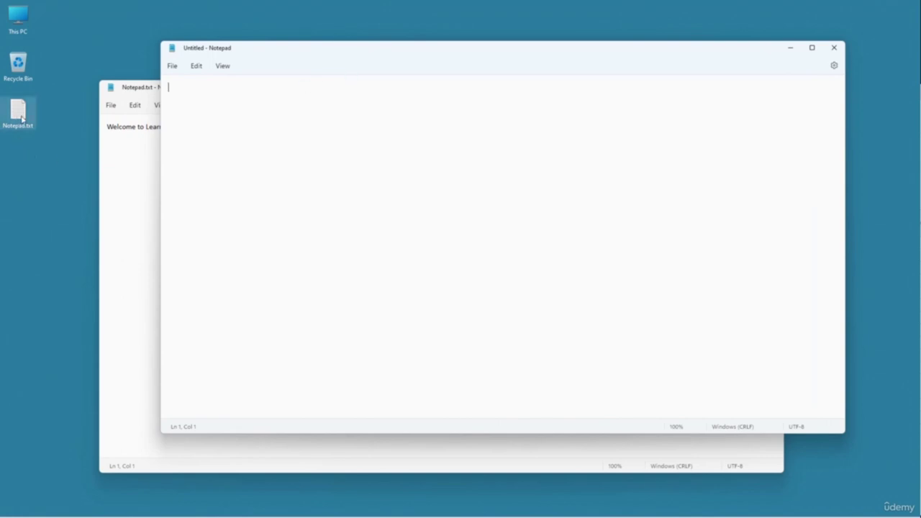
{"action": "left_click_drag", "start_coordinate": [133, 93], "coordinate": [122, 101]}
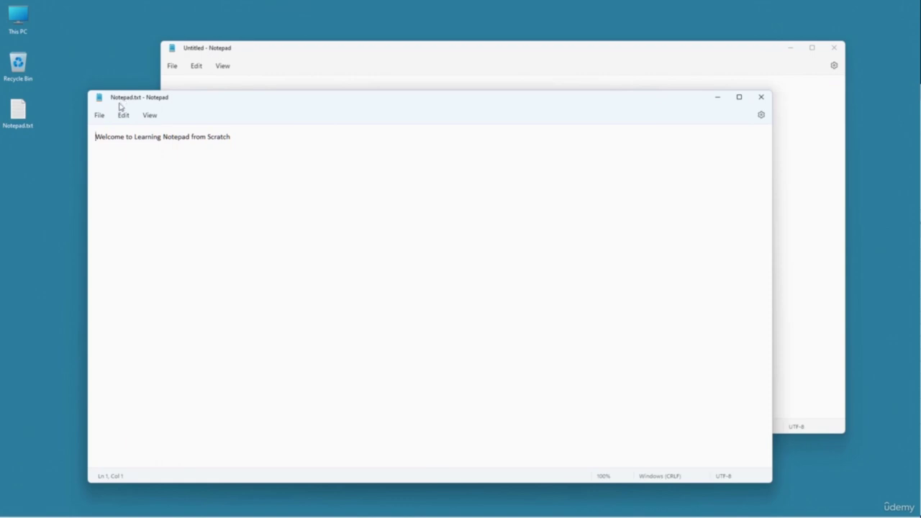
{"action": "left_click_drag", "start_coordinate": [171, 108], "coordinate": [162, 116]}
{"action": "left_click", "coordinate": [835, 48]}
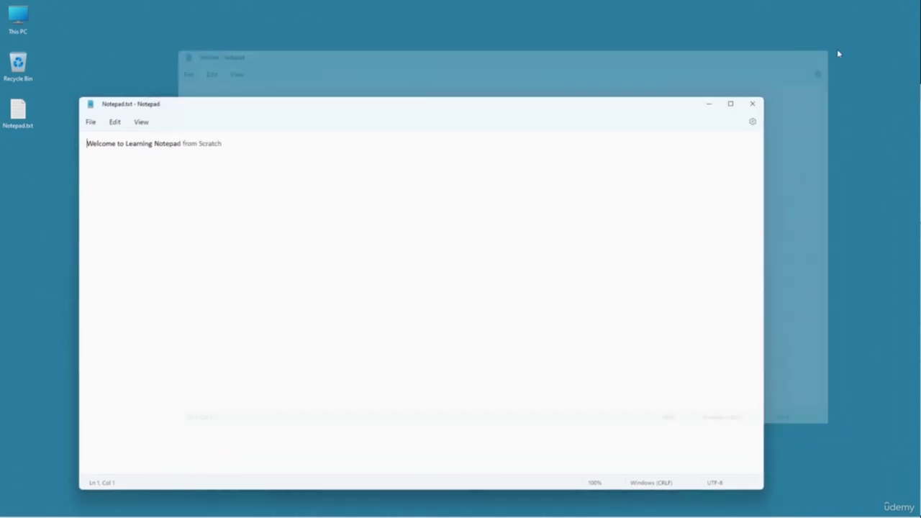
{"action": "left_click_drag", "start_coordinate": [255, 108], "coordinate": [314, 92]}
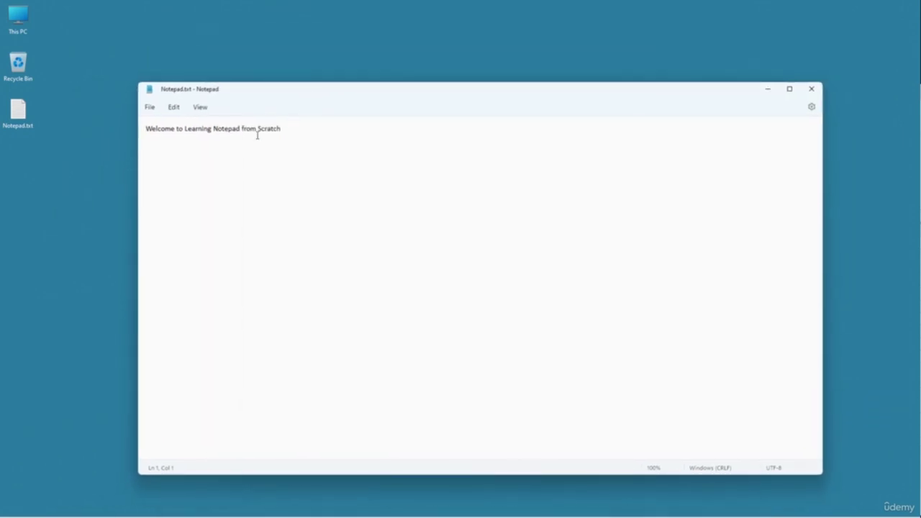
Open a second, blank Notepad window from Notepad.txt and offset it so both windows can be seen.
{"action": "left_click", "coordinate": [146, 113]}
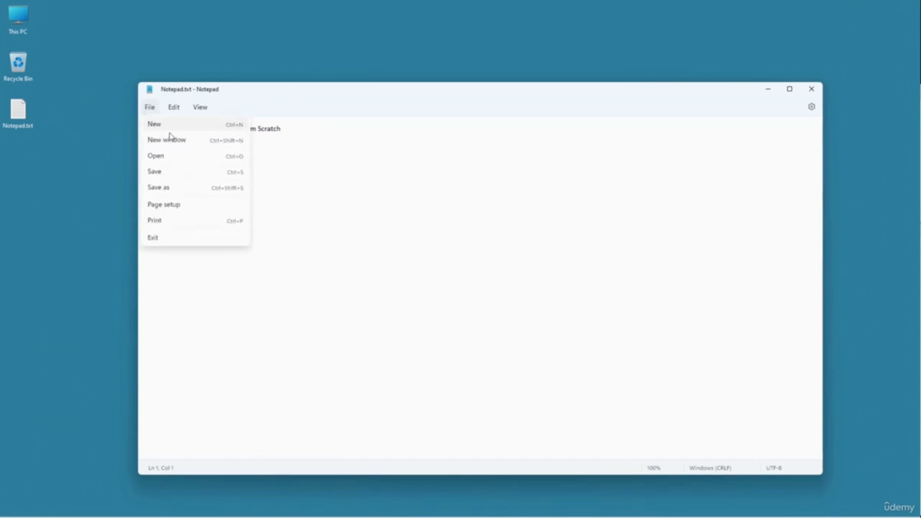
{"action": "left_click", "coordinate": [223, 141]}
{"action": "left_click_drag", "start_coordinate": [329, 55], "coordinate": [386, 63]}
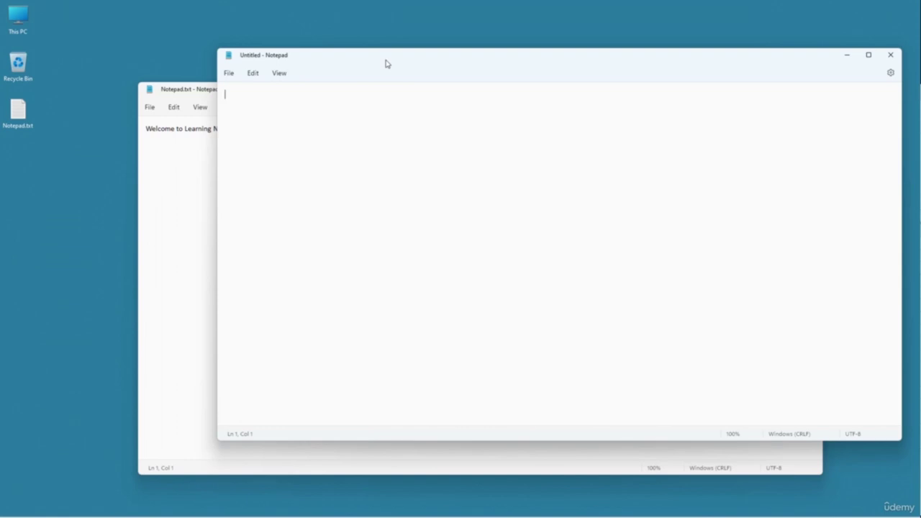
Copy "Notepad from Scratch" from Notepad.txt and paste it into the untitled document.
{"action": "left_click", "coordinate": [190, 177]}
{"action": "left_click_drag", "start_coordinate": [244, 90], "coordinate": [184, 121]}
{"action": "left_click_drag", "start_coordinate": [234, 169], "coordinate": [159, 165]}
{"action": "right_click", "coordinate": [167, 161]}
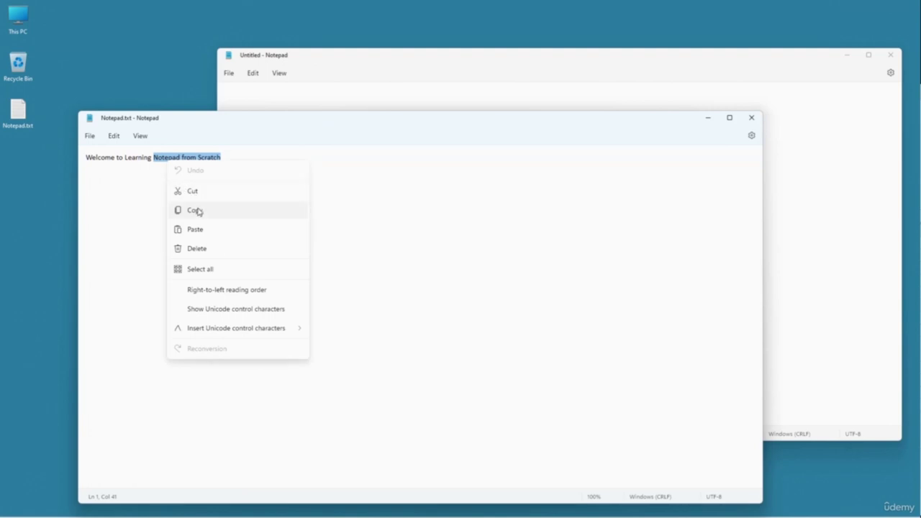
{"action": "left_click", "coordinate": [198, 211]}
{"action": "right_click", "coordinate": [721, 147]}
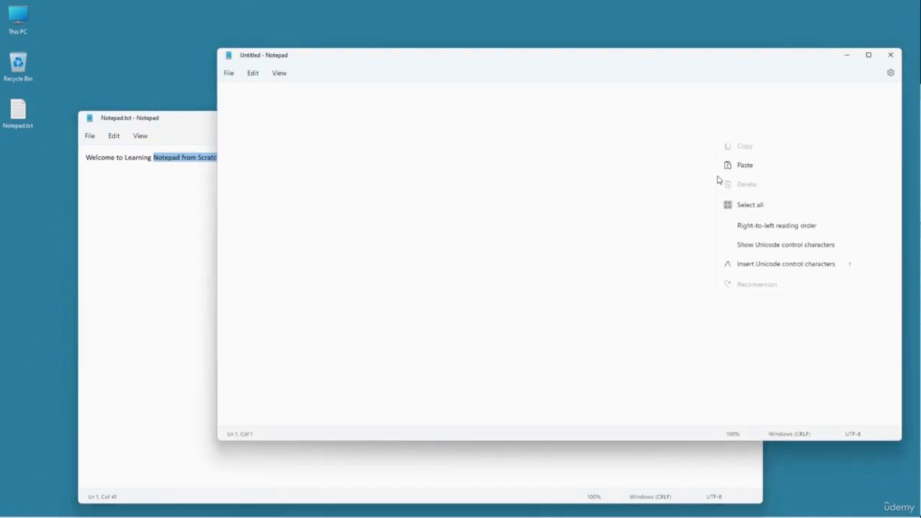
{"action": "left_click", "coordinate": [738, 216]}
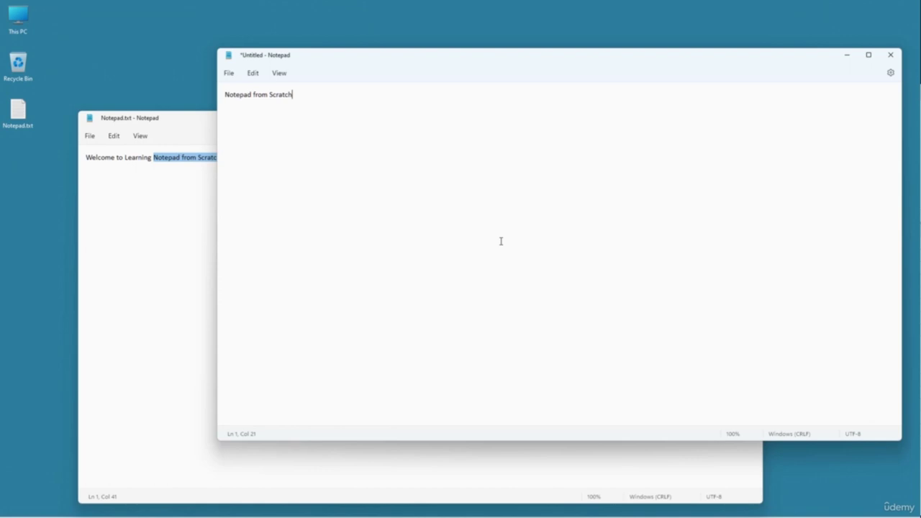
{"action": "left_click_drag", "start_coordinate": [301, 61], "coordinate": [282, 60]}
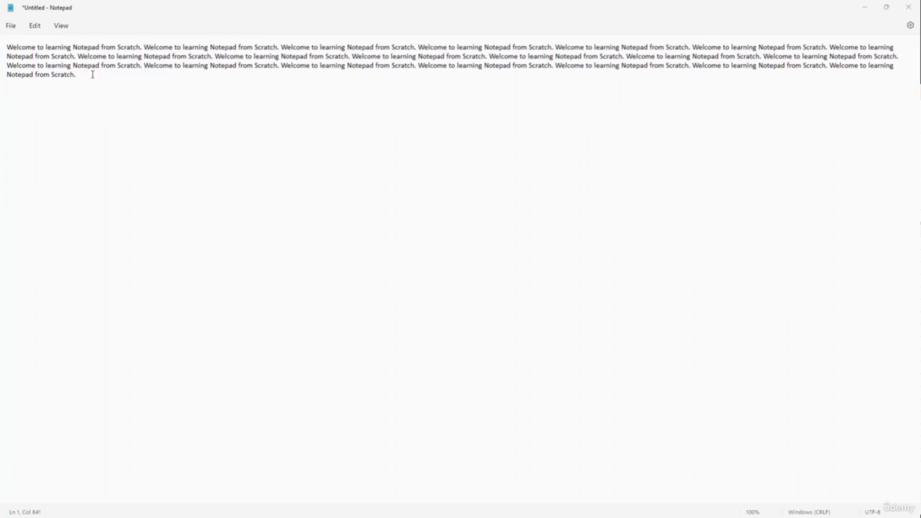
Cut the text from the second "Notepad from Scratch" on line two through the end of the document.
{"action": "left_click_drag", "start_coordinate": [145, 78], "coordinate": [144, 58]}
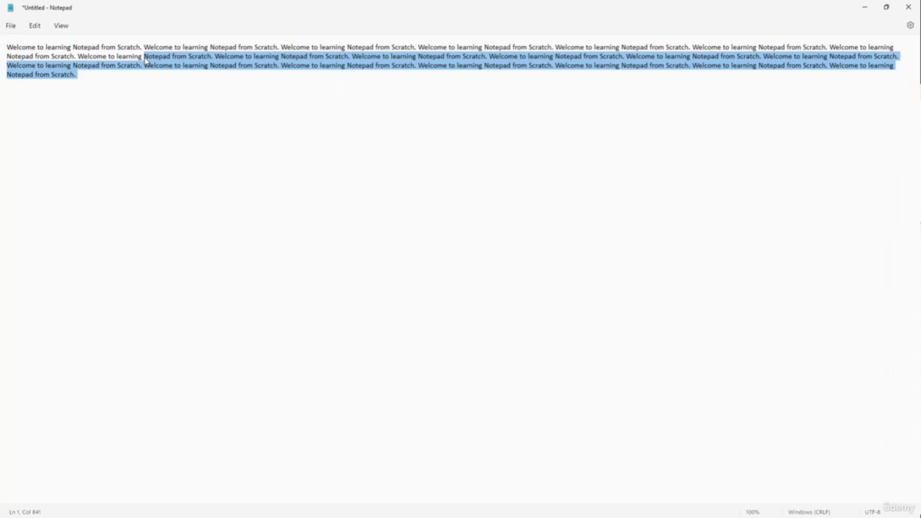
{"action": "right_click", "coordinate": [173, 62]}
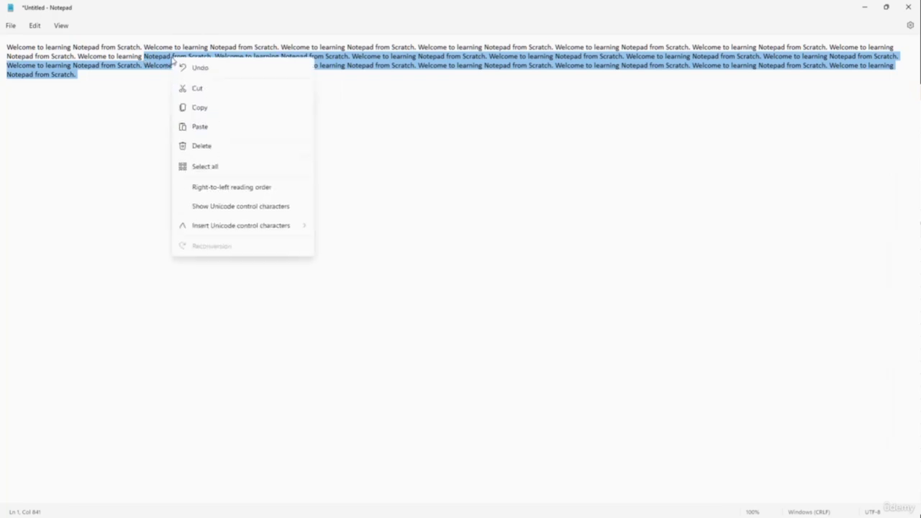
{"action": "left_click", "coordinate": [211, 89]}
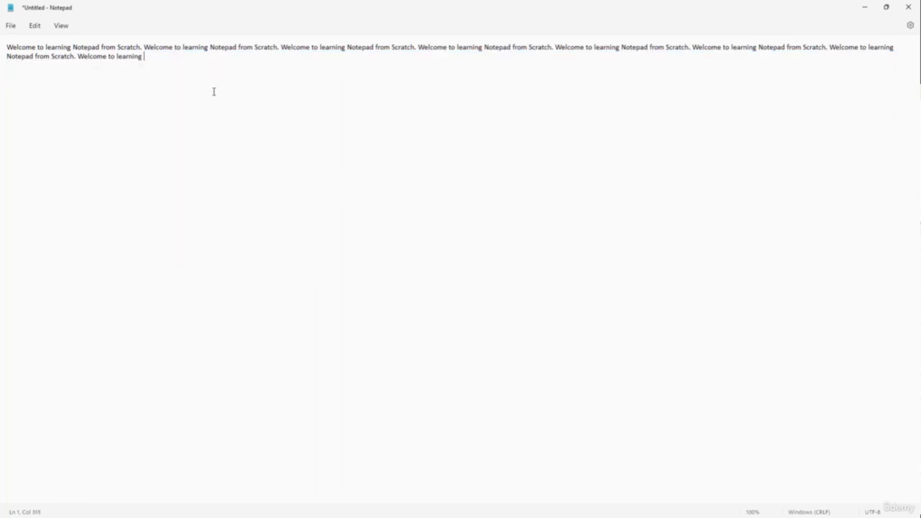
Delete all the remaining text and paste the cut passage into the empty document.
{"action": "left_click_drag", "start_coordinate": [170, 69], "coordinate": [1, 56]}
{"action": "left_click", "coordinate": [206, 84]}
{"action": "left_click_drag", "start_coordinate": [206, 84], "coordinate": [9, 45]}
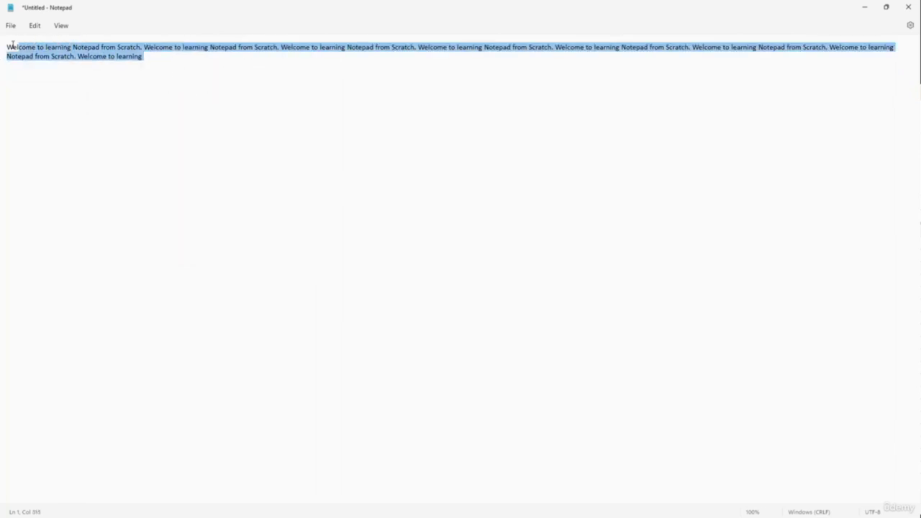
{"action": "right_click", "coordinate": [90, 55]}
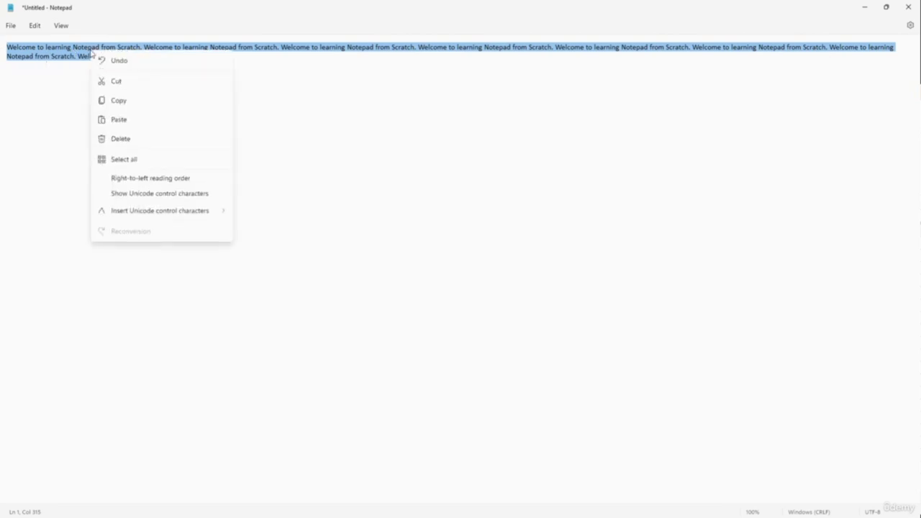
{"action": "left_click", "coordinate": [120, 139]}
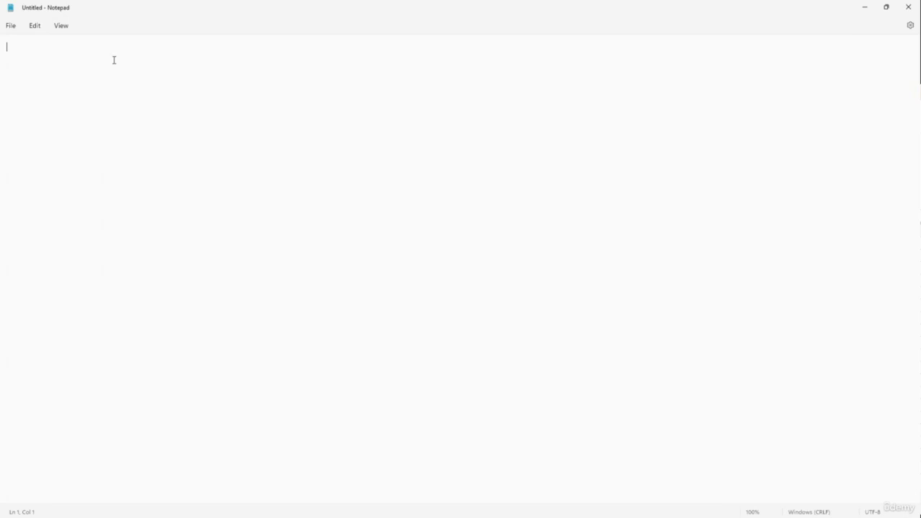
{"action": "right_click", "coordinate": [85, 46]}
{"action": "left_click", "coordinate": [118, 121]}
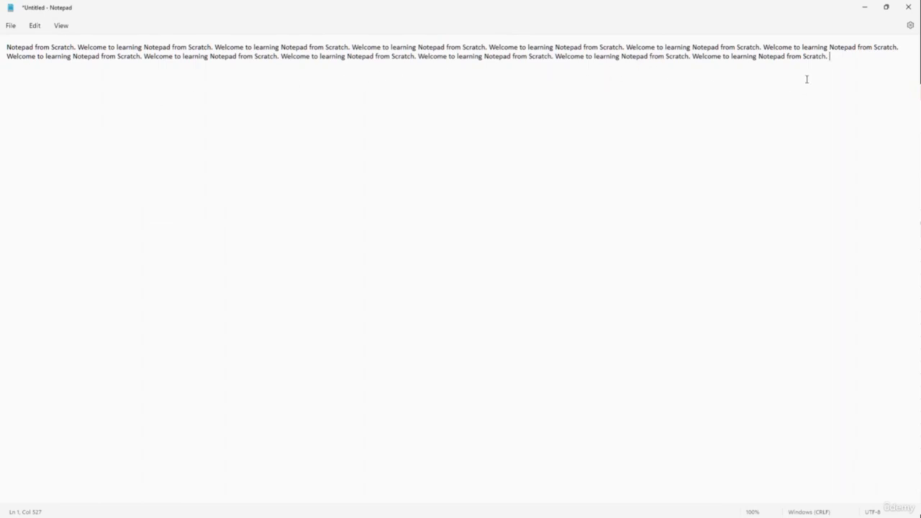
Copy the last "Notepad from Scratch." and paste it below the paragraph after a blank line.
{"action": "left_click_drag", "start_coordinate": [839, 61], "coordinate": [760, 65]}
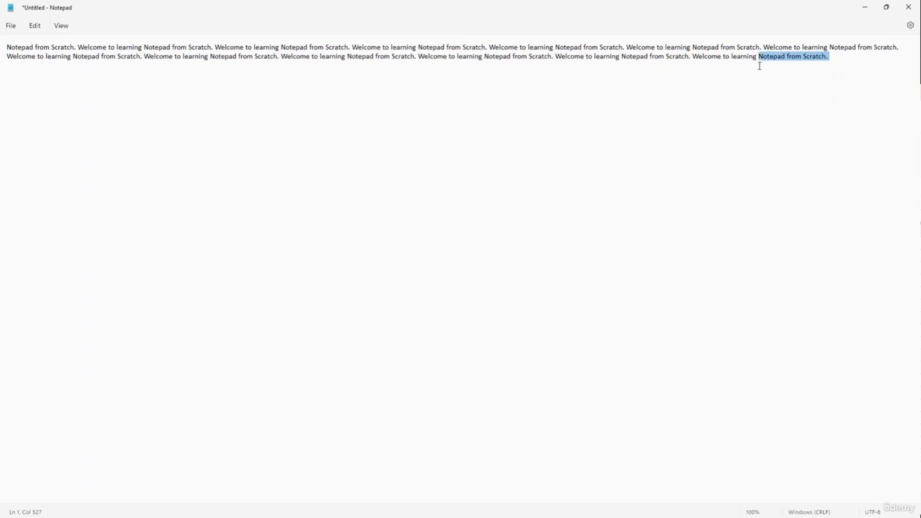
{"action": "right_click", "coordinate": [777, 58]}
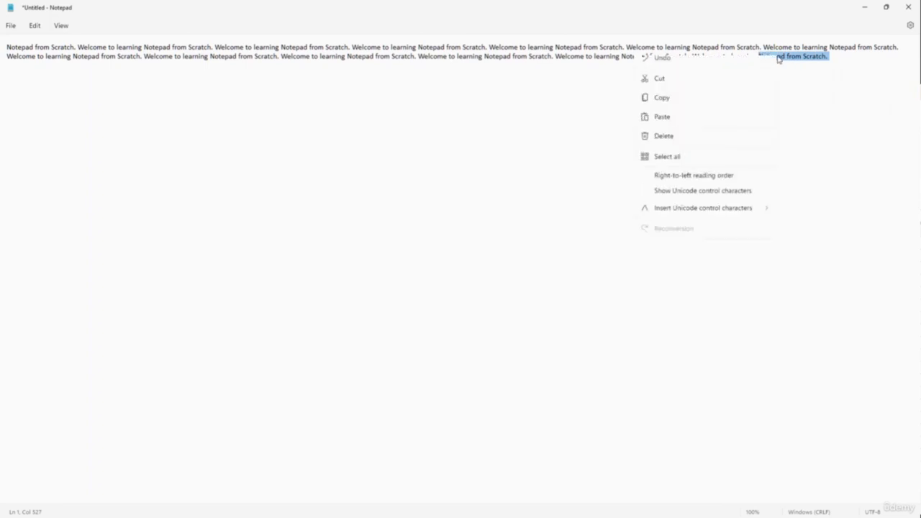
{"action": "left_click", "coordinate": [683, 107]}
{"action": "left_click", "coordinate": [845, 57]}
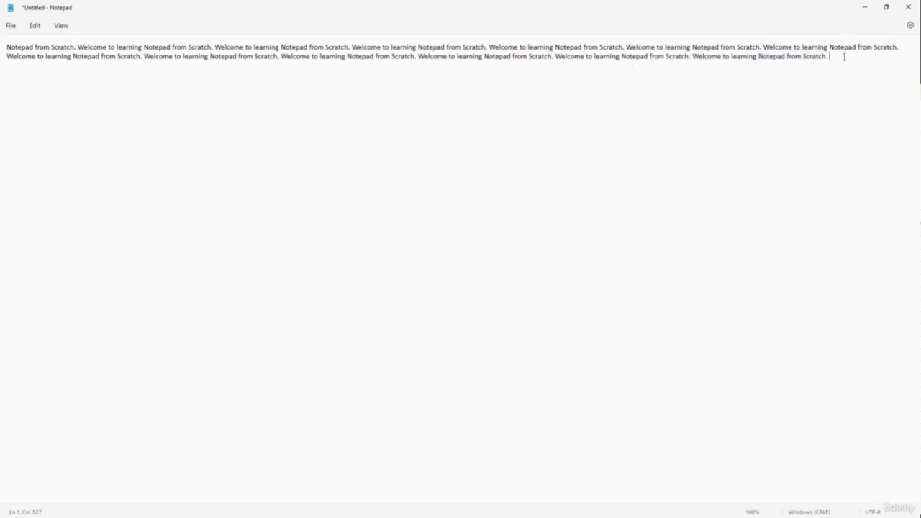
{"action": "key", "text": "Return"}
{"action": "right_click", "coordinate": [163, 146]}
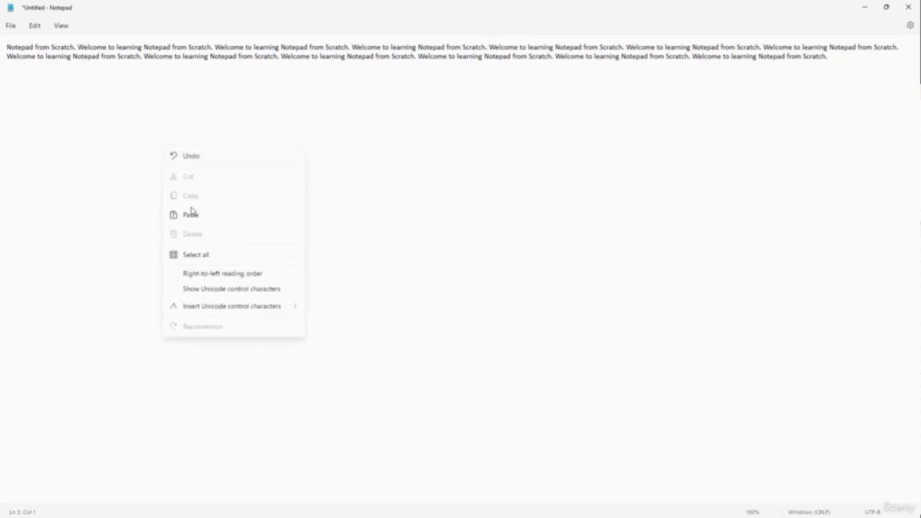
{"action": "left_click", "coordinate": [193, 215]}
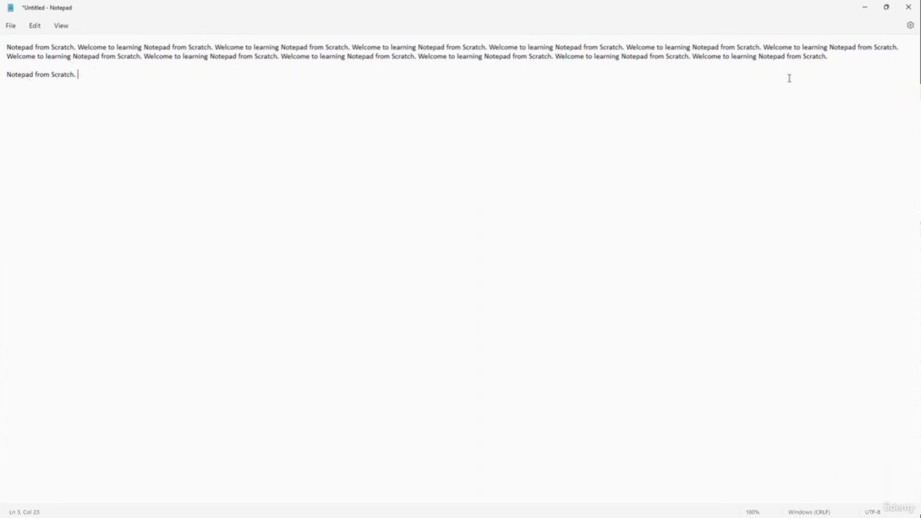
Cut the first "Notepad from Scratch." on the paragraph's second line and paste it at the end of the last line.
{"action": "left_click", "coordinate": [34, 29]}
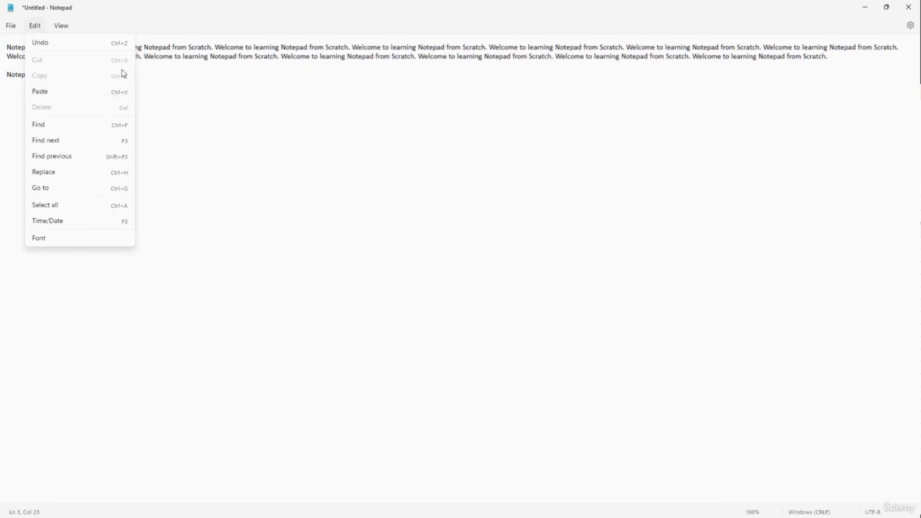
{"action": "left_click", "coordinate": [157, 70]}
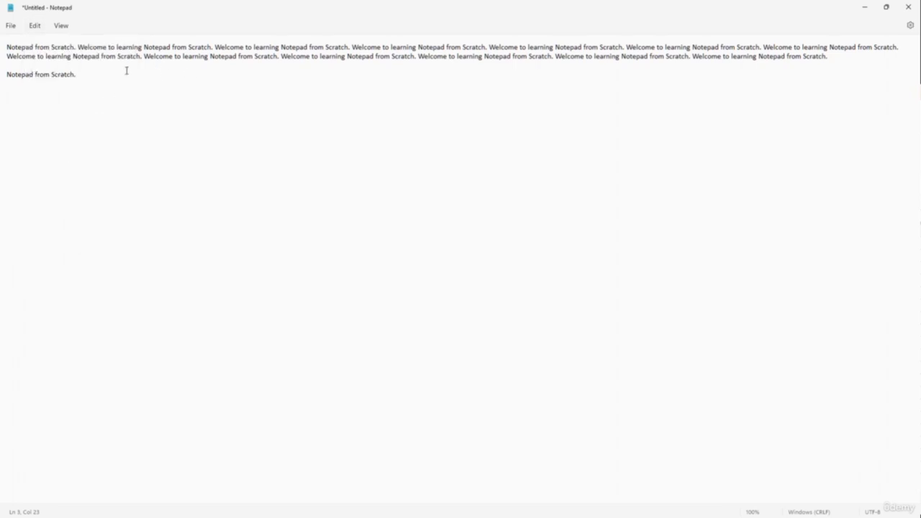
{"action": "left_click_drag", "start_coordinate": [142, 61], "coordinate": [72, 61]}
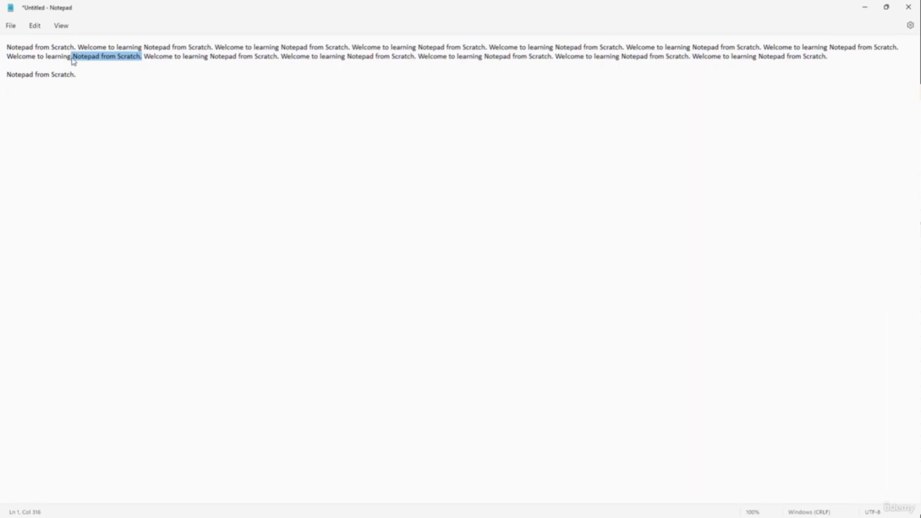
{"action": "key", "text": "BackSpace"}
{"action": "left_click", "coordinate": [96, 81]}
{"action": "key", "text": "ctrl+v"}
Copy "me to learning" to the end of the last line, and cut "from Scratch. Welcome to" from the first line.
{"action": "left_click_drag", "start_coordinate": [137, 57], "coordinate": [97, 58]}
{"action": "left_click", "coordinate": [160, 80]}
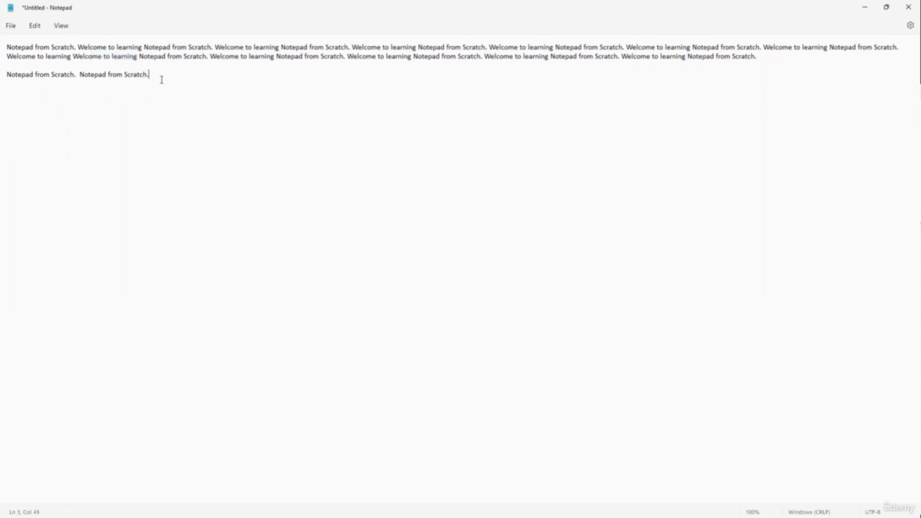
{"action": "key", "text": "ctrl+v"}
{"action": "left_click_drag", "start_coordinate": [253, 47], "coordinate": [168, 48]}
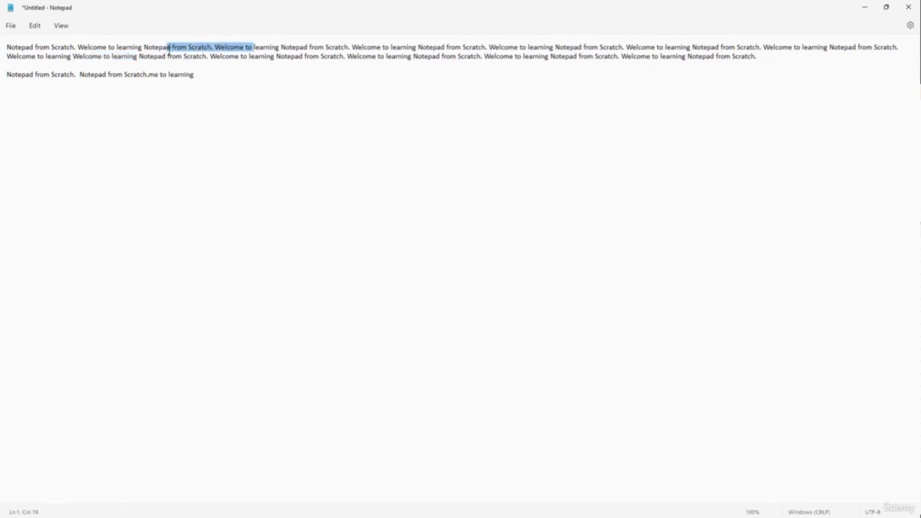
{"action": "key", "text": "ctrl+x"}
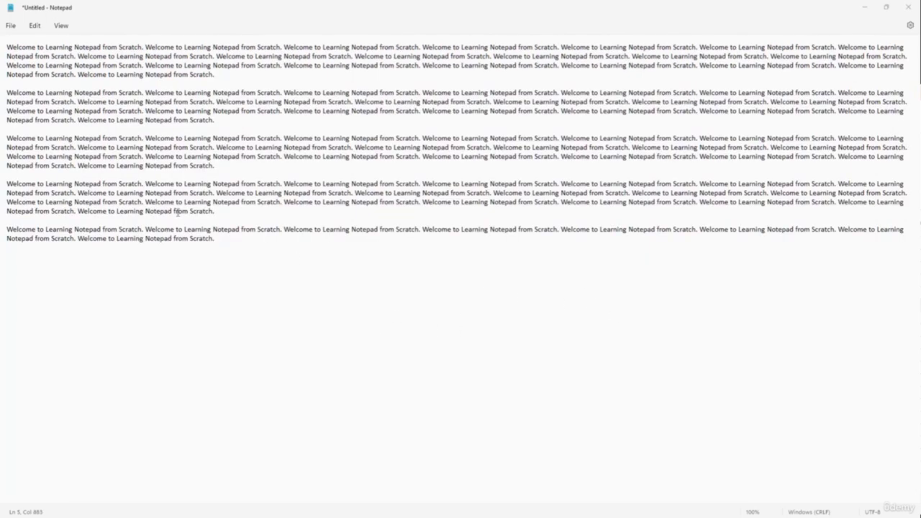
Switch the five-paragraph document to right-to-left reading order.
{"action": "left_click", "coordinate": [339, 192]}
{"action": "left_click", "coordinate": [208, 117]}
{"action": "left_click", "coordinate": [256, 138]}
{"action": "left_click", "coordinate": [309, 93]}
{"action": "right_click", "coordinate": [223, 99]}
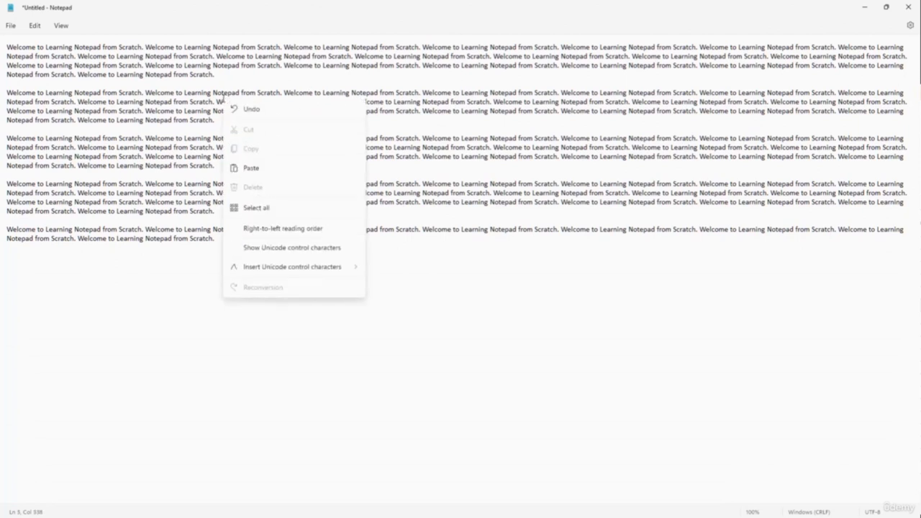
{"action": "left_click", "coordinate": [263, 229]}
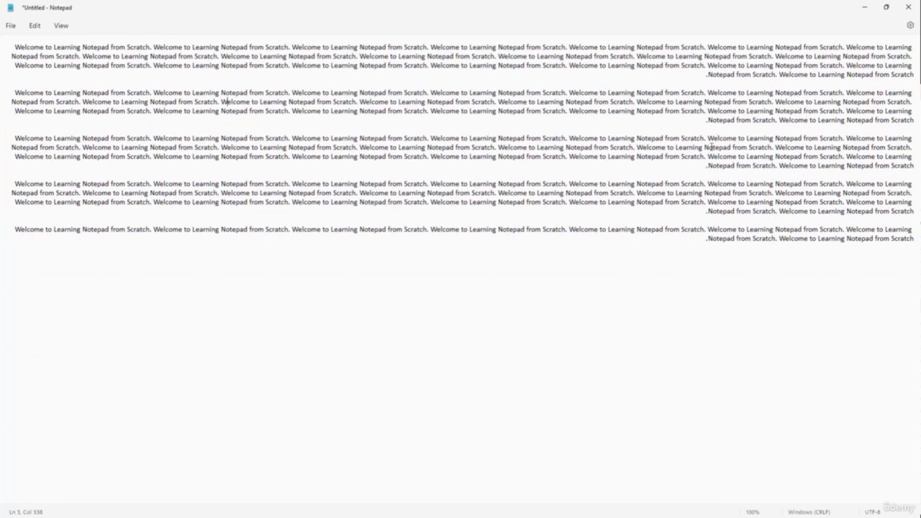
Toggle right-to-left reading order off, on and off again, leaving the document in left-to-right order.
{"action": "right_click", "coordinate": [477, 101]}
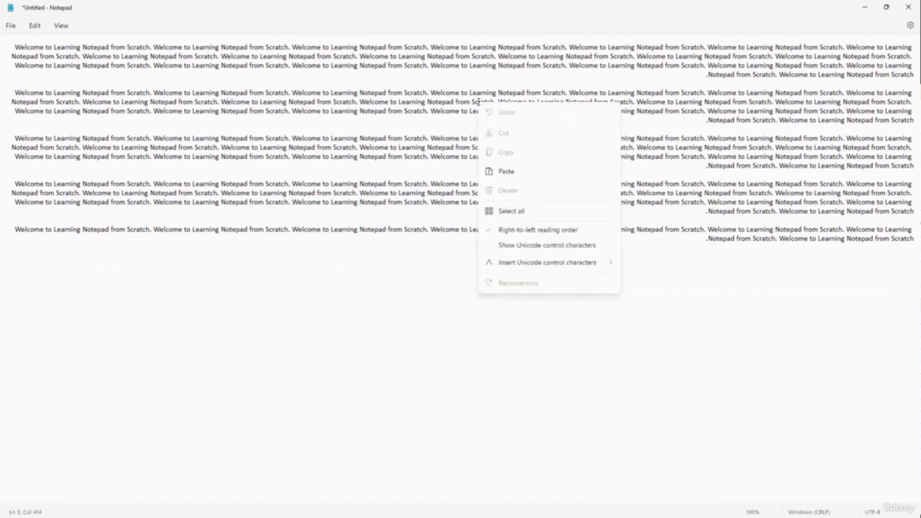
{"action": "left_click", "coordinate": [518, 232]}
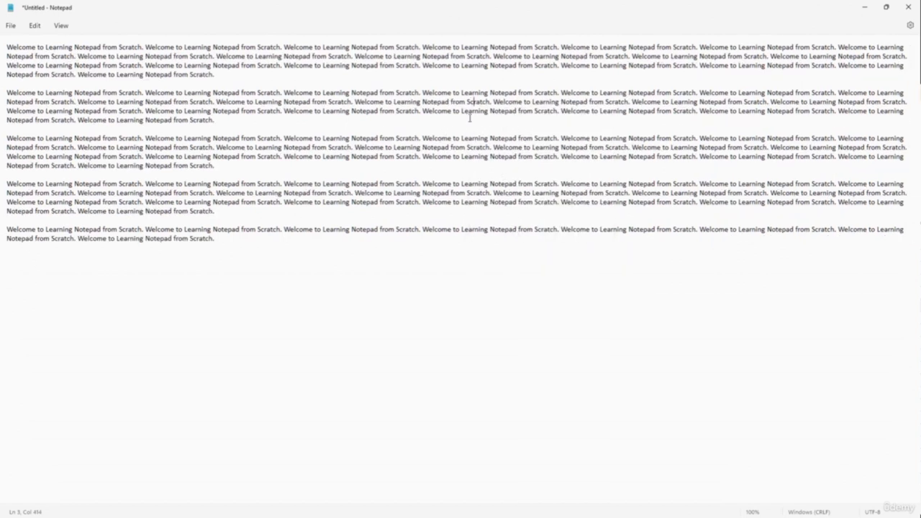
{"action": "right_click", "coordinate": [392, 113]}
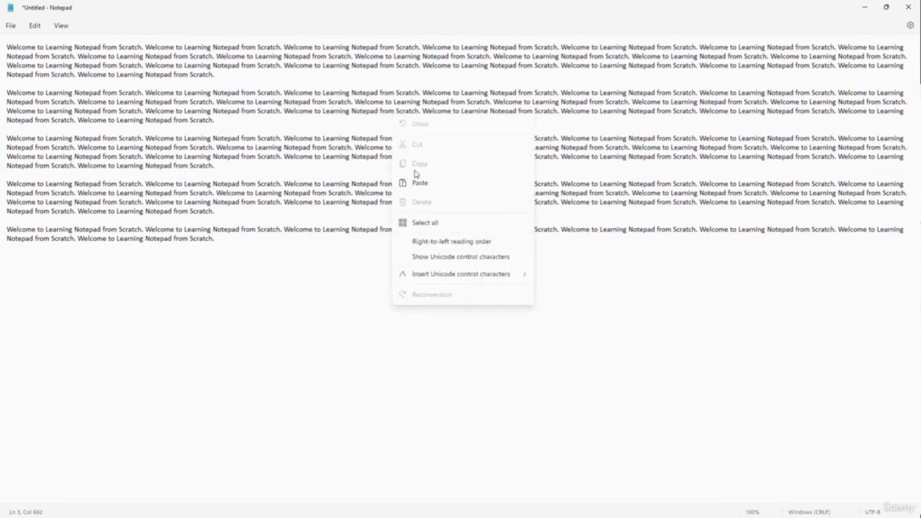
{"action": "left_click", "coordinate": [437, 245]}
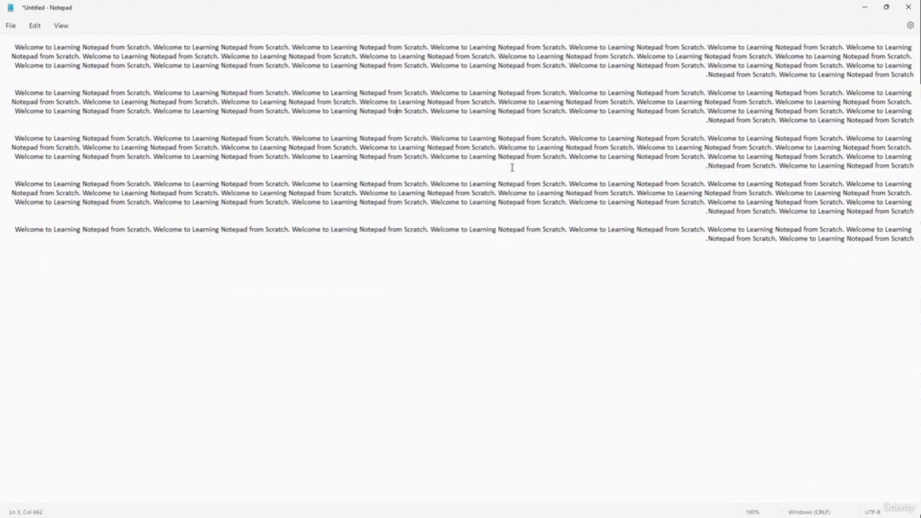
{"action": "right_click", "coordinate": [644, 110]}
{"action": "left_click", "coordinate": [666, 241]}
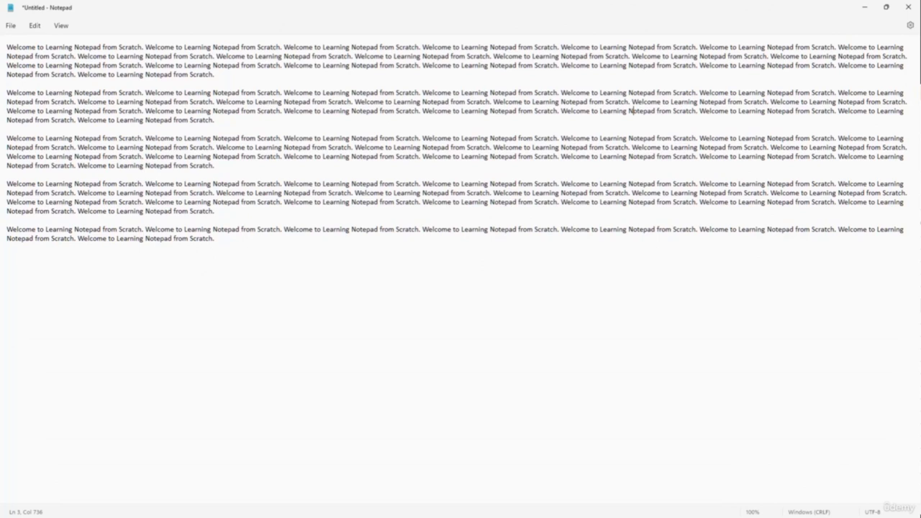
Search for "scratch" starting from the end of the third paragraph.
{"action": "left_click", "coordinate": [351, 168]}
{"action": "left_click", "coordinate": [34, 25]}
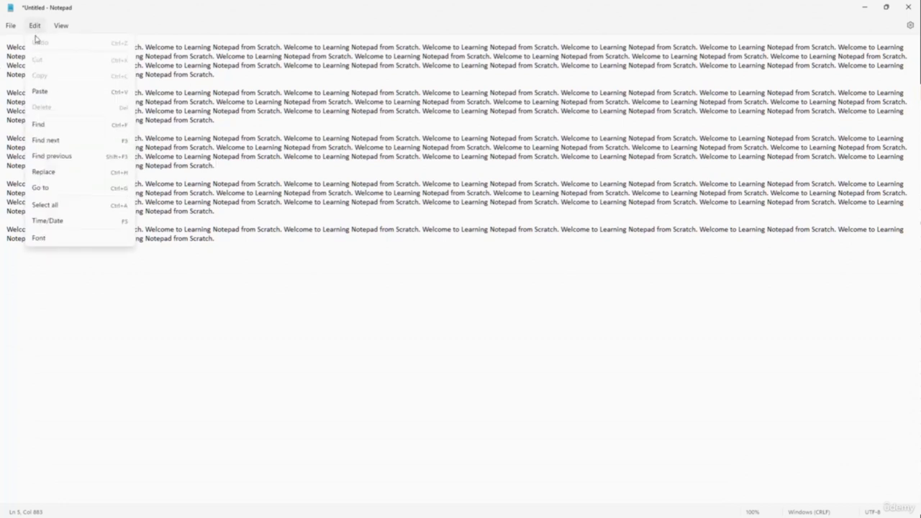
{"action": "left_click", "coordinate": [39, 125]}
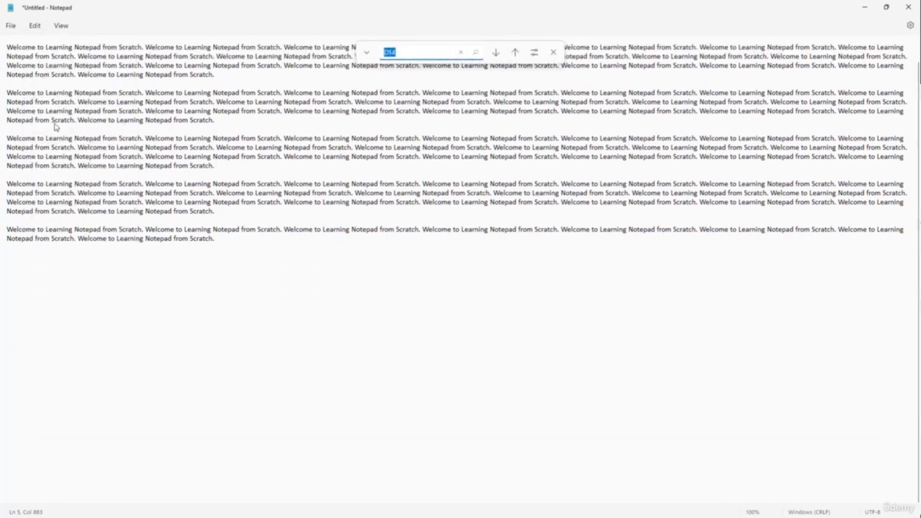
{"action": "left_click", "coordinate": [444, 52]}
{"action": "double_click", "coordinate": [375, 56]}
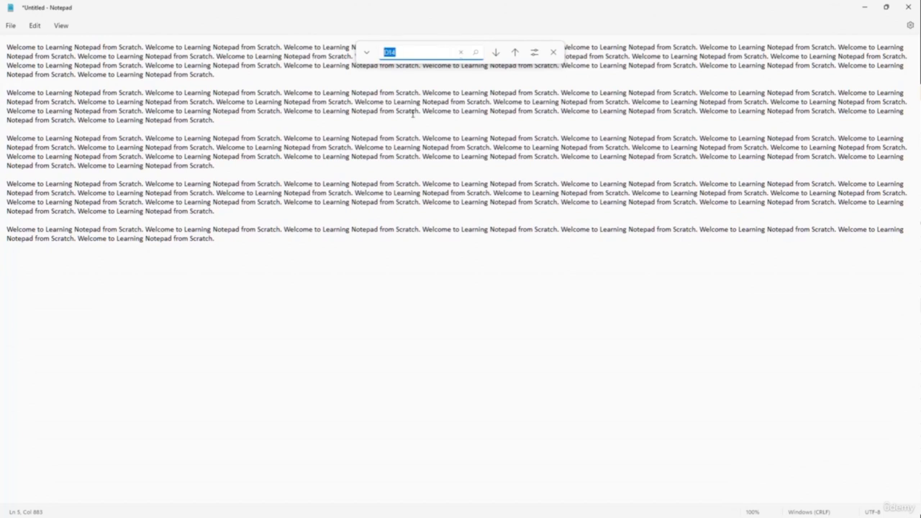
{"action": "type", "text": "scratch"}
{"action": "key", "text": "Return"}
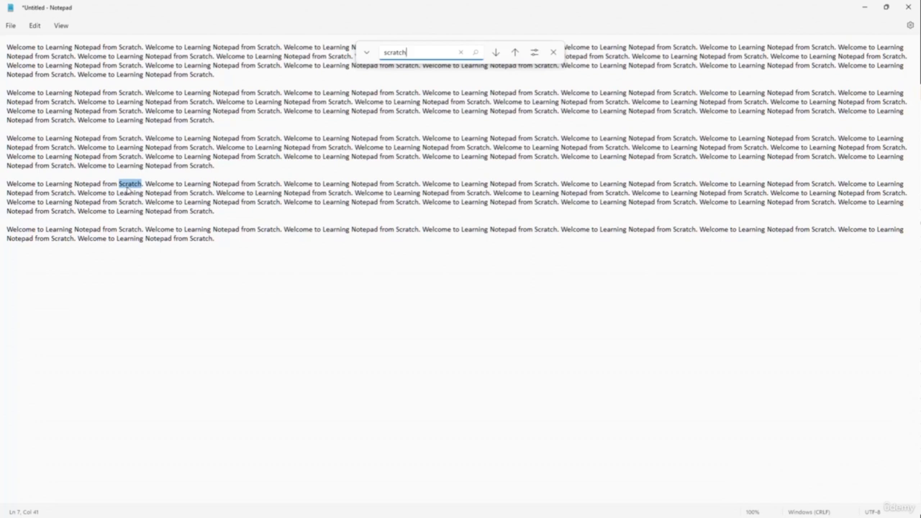
Repeat the "scratch" search from the end of the third paragraph and from the start of the document.
{"action": "left_click", "coordinate": [228, 165]}
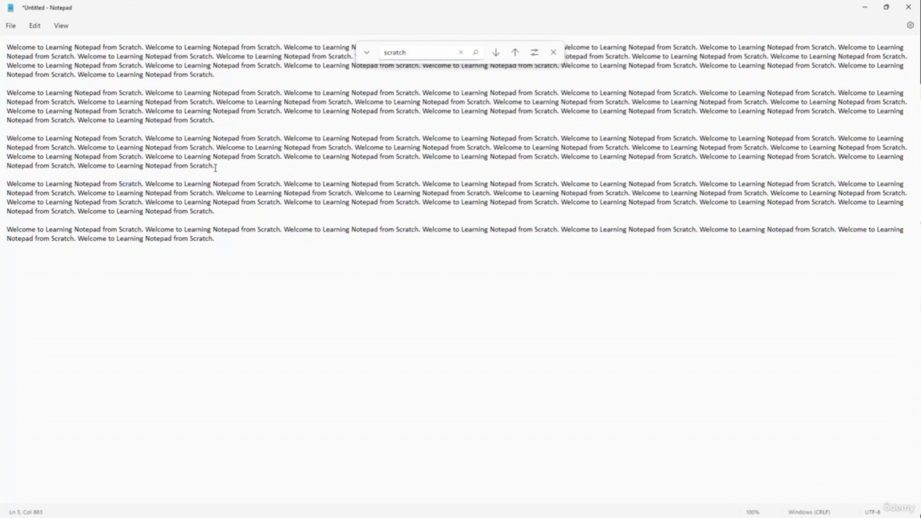
{"action": "left_click", "coordinate": [415, 55]}
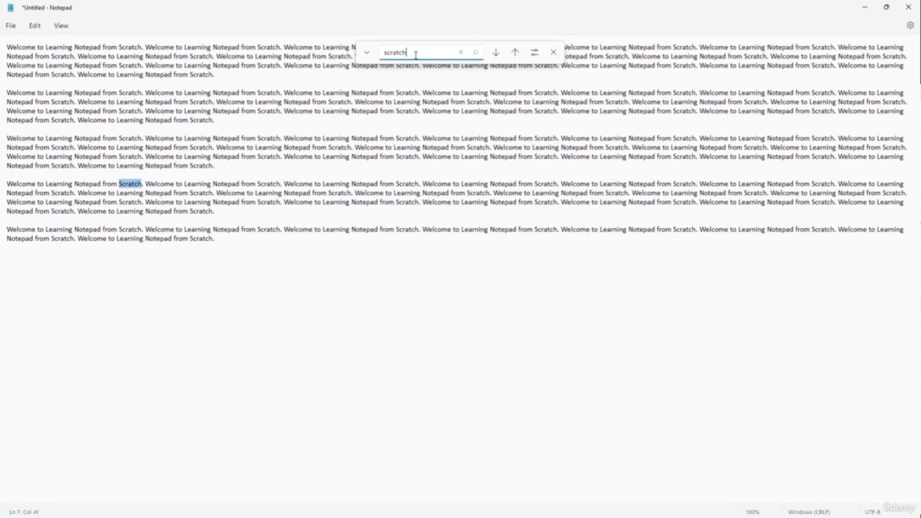
{"action": "left_click", "coordinate": [8, 50]}
{"action": "left_click", "coordinate": [448, 52]}
{"action": "key", "text": "Return"}
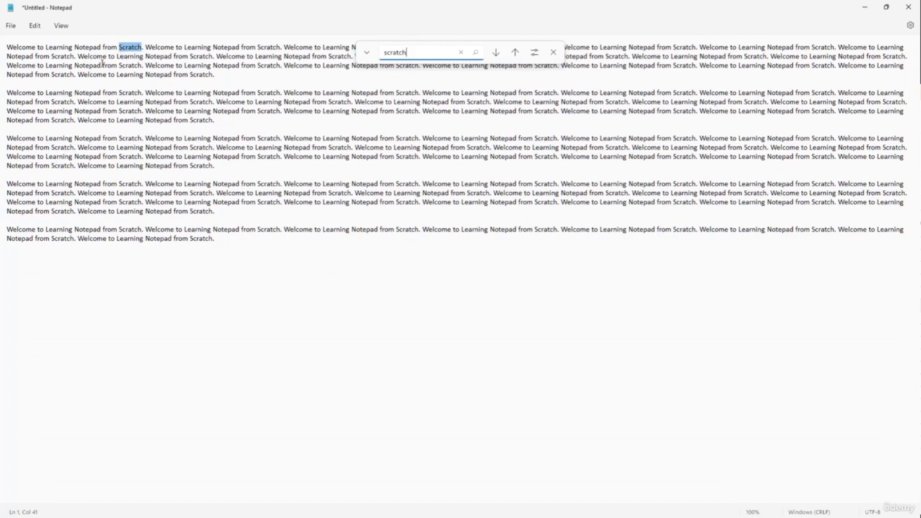
Step forward and backward through the matches of "scratch" in the document.
{"action": "left_click", "coordinate": [497, 53]}
{"action": "left_click", "coordinate": [498, 54]}
{"action": "left_click", "coordinate": [497, 54]}
{"action": "left_click", "coordinate": [497, 54]}
{"action": "left_click", "coordinate": [498, 54]}
{"action": "left_click", "coordinate": [498, 54]}
{"action": "left_click", "coordinate": [497, 54]}
{"action": "left_click", "coordinate": [497, 54]}
{"action": "left_click", "coordinate": [498, 54]}
{"action": "left_click", "coordinate": [497, 53]}
{"action": "left_click", "coordinate": [498, 53]}
{"action": "left_click", "coordinate": [498, 53]}
{"action": "left_click", "coordinate": [497, 53]}
{"action": "left_click", "coordinate": [497, 53]}
{"action": "left_click", "coordinate": [497, 54]}
{"action": "left_click", "coordinate": [497, 53]}
{"action": "left_click", "coordinate": [497, 53]}
{"action": "left_click", "coordinate": [497, 53]}
{"action": "left_click", "coordinate": [497, 53]}
{"action": "left_click", "coordinate": [497, 53]}
{"action": "left_click", "coordinate": [515, 53]}
{"action": "left_click", "coordinate": [515, 54]}
{"action": "left_click", "coordinate": [516, 53]}
{"action": "left_click", "coordinate": [515, 53]}
{"action": "left_click", "coordinate": [515, 53]}
{"action": "left_click", "coordinate": [516, 53]}
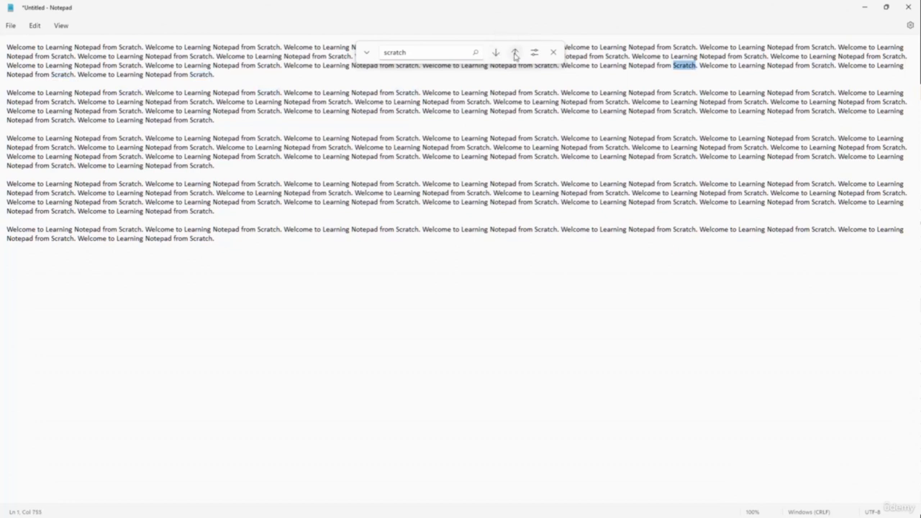
{"action": "left_click", "coordinate": [496, 55]}
{"action": "left_click", "coordinate": [496, 54]}
{"action": "left_click", "coordinate": [496, 55]}
{"action": "left_click", "coordinate": [496, 54]}
{"action": "left_click", "coordinate": [496, 55]}
{"action": "left_click", "coordinate": [496, 54]}
{"action": "left_click", "coordinate": [516, 53]}
{"action": "left_click", "coordinate": [516, 53]}
{"action": "left_click", "coordinate": [515, 53]}
Use the Find next and Find previous commands to move between matches of "scratch".
{"action": "left_click", "coordinate": [36, 27]}
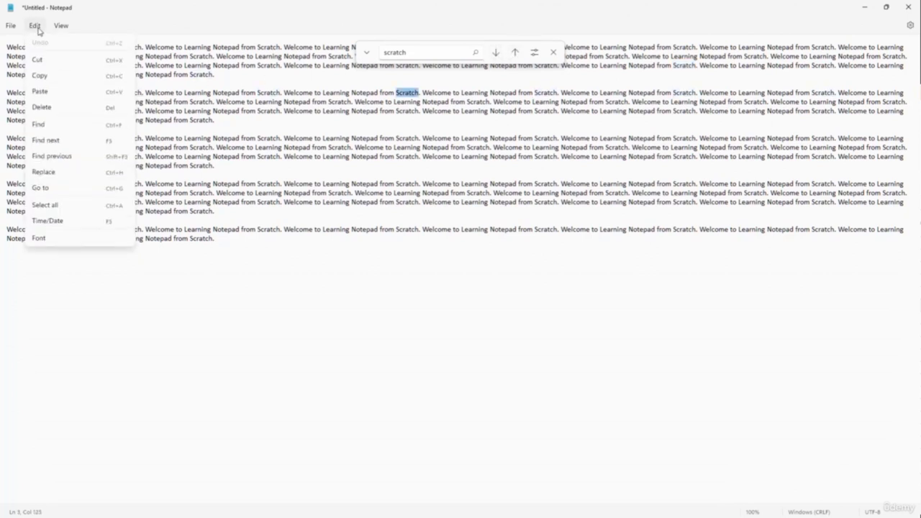
{"action": "left_click", "coordinate": [80, 143]}
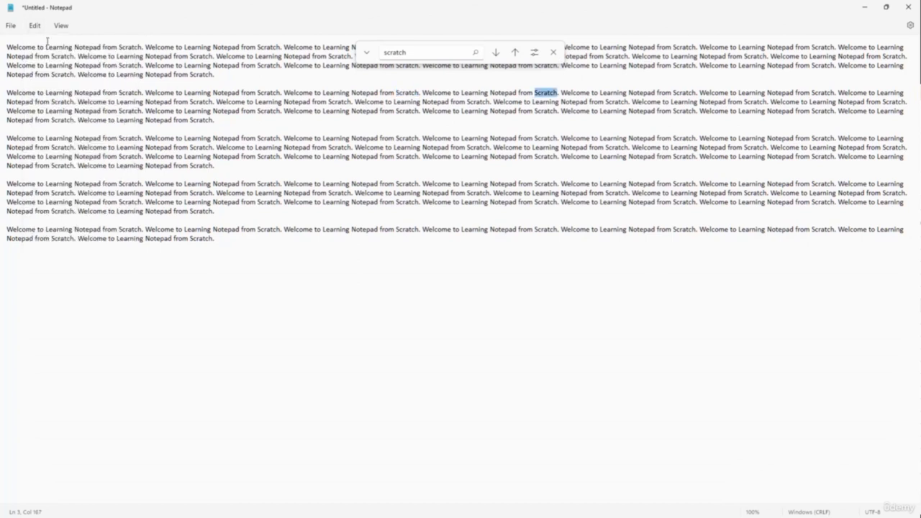
{"action": "left_click", "coordinate": [36, 28]}
{"action": "left_click", "coordinate": [72, 158]}
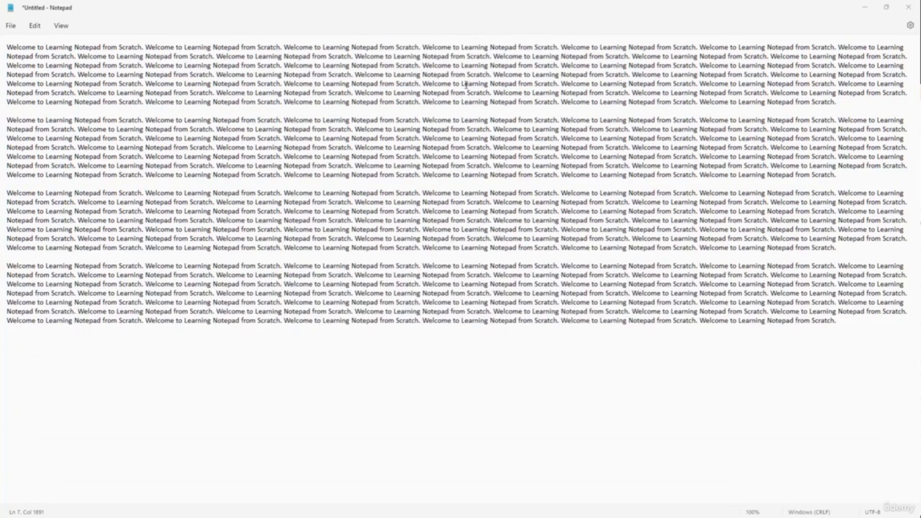
Replace all occurrences of "Learning" with "Practicing" throughout the document.
{"action": "left_click", "coordinate": [249, 176]}
{"action": "left_click", "coordinate": [54, 69]}
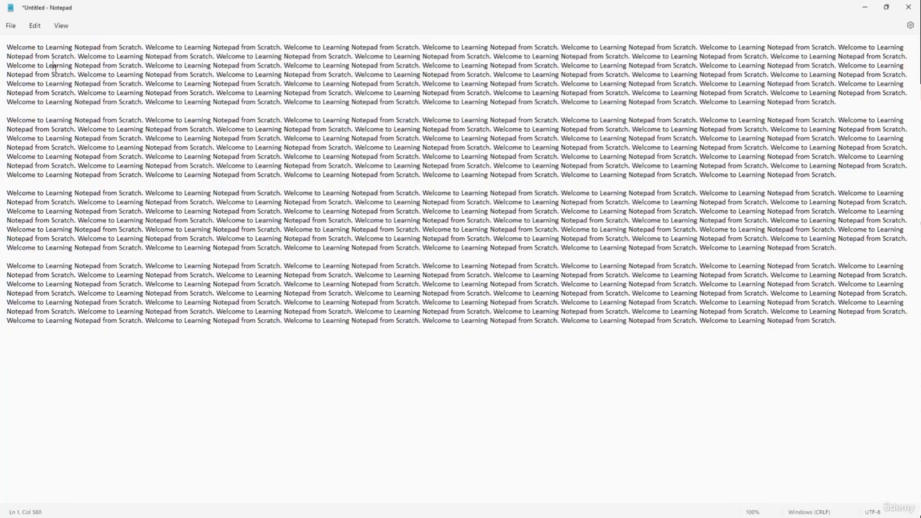
{"action": "left_click", "coordinate": [35, 26]}
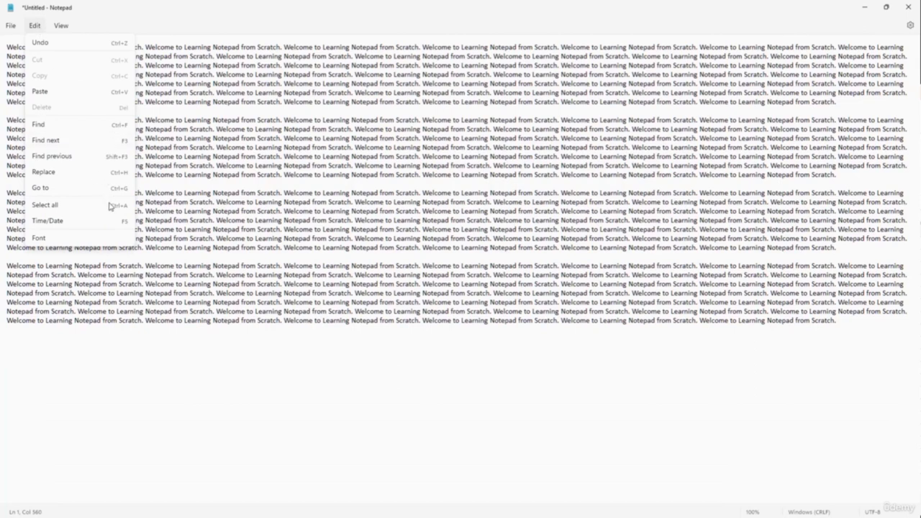
{"action": "left_click", "coordinate": [87, 173]}
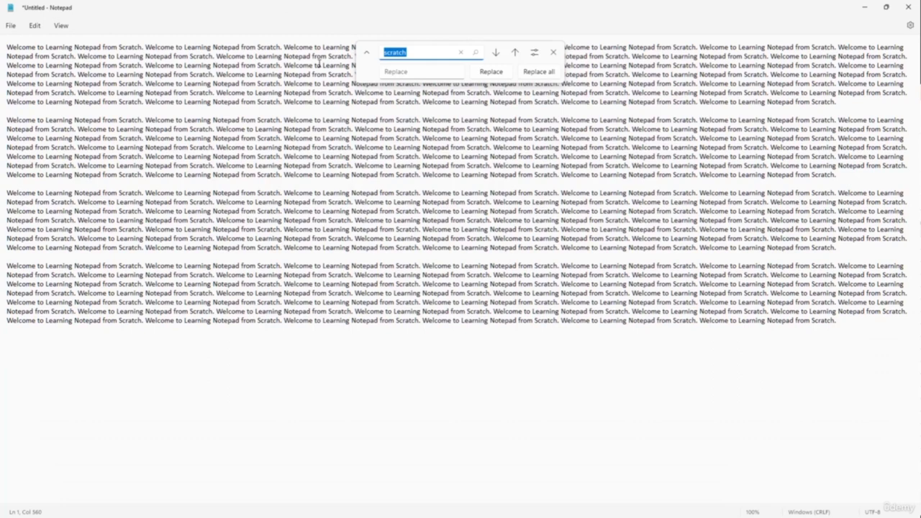
{"action": "type", "text": "Learning"}
{"action": "left_click", "coordinate": [407, 71]}
{"action": "type", "text": "Practicing"}
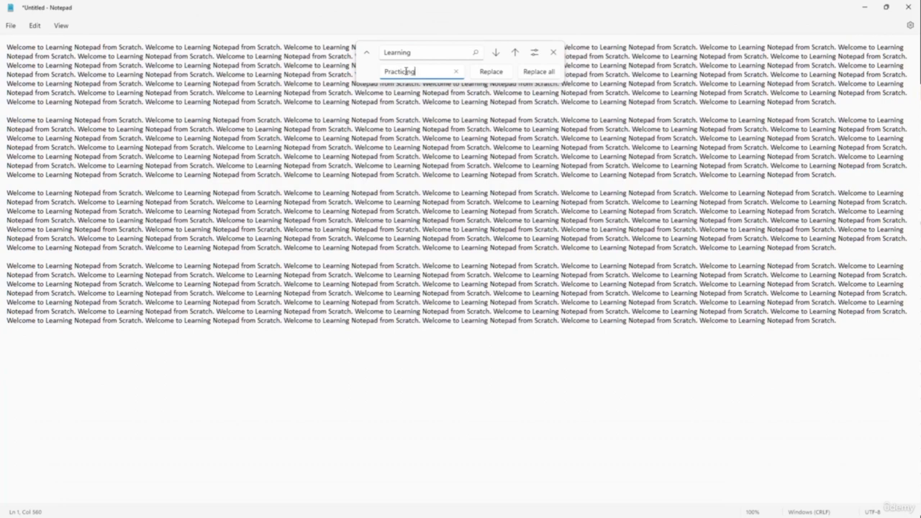
{"action": "left_click", "coordinate": [378, 183]}
{"action": "left_click", "coordinate": [537, 72]}
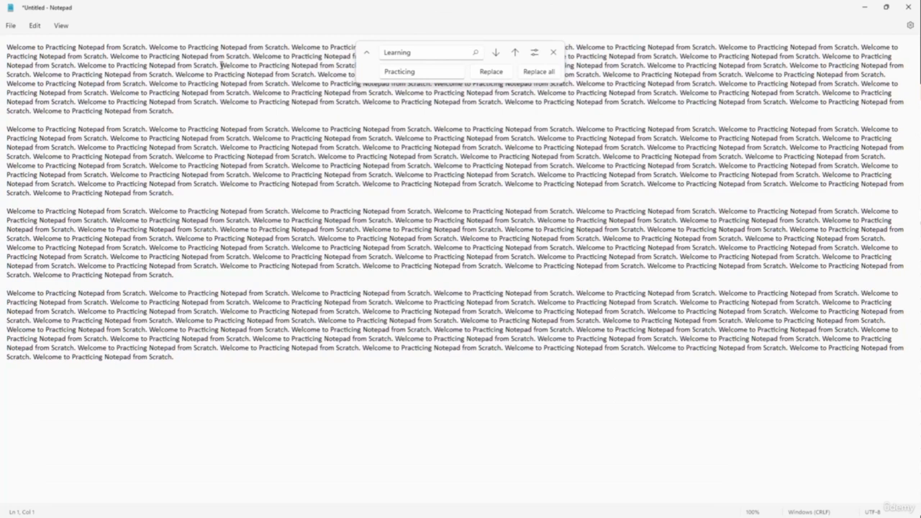
Replace all occurrences of "Practicing" with "Practicing in" throughout the document.
{"action": "left_click", "coordinate": [418, 72]}
{"action": "left_click_drag", "start_coordinate": [469, 94], "coordinate": [455, 94]}
{"action": "left_click_drag", "start_coordinate": [384, 72], "coordinate": [420, 70]}
{"action": "double_click", "coordinate": [420, 71]}
{"action": "key", "text": "ctrl+c"}
{"action": "double_click", "coordinate": [427, 54]}
{"action": "key", "text": "ctrl+v"}
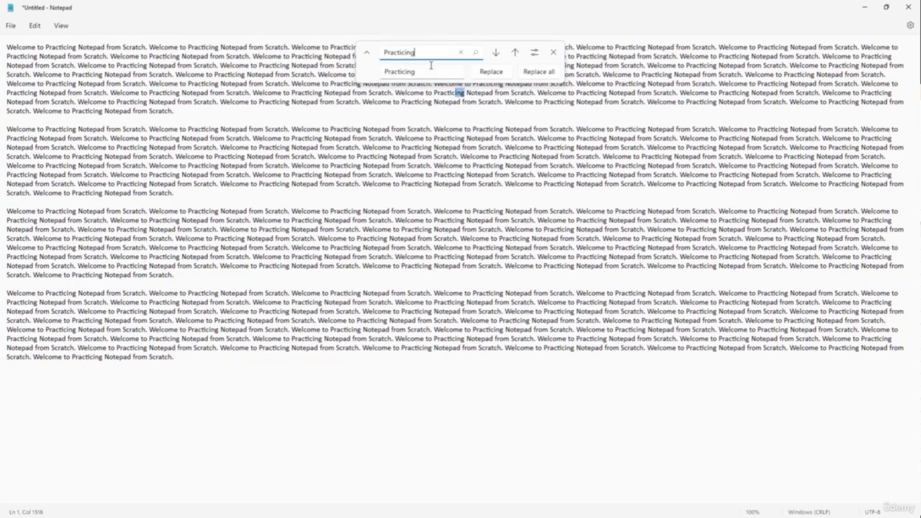
{"action": "left_click", "coordinate": [427, 72]}
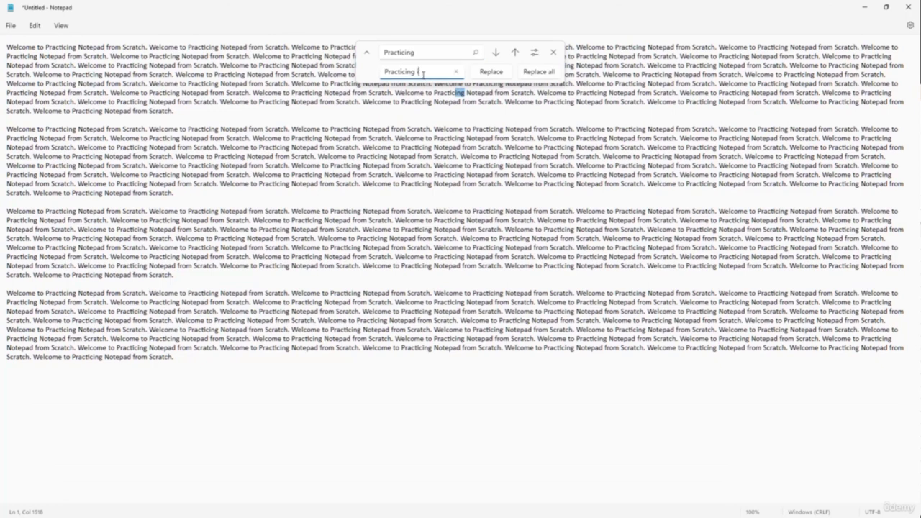
{"action": "type", "text": "in"}
{"action": "left_click", "coordinate": [536, 72]}
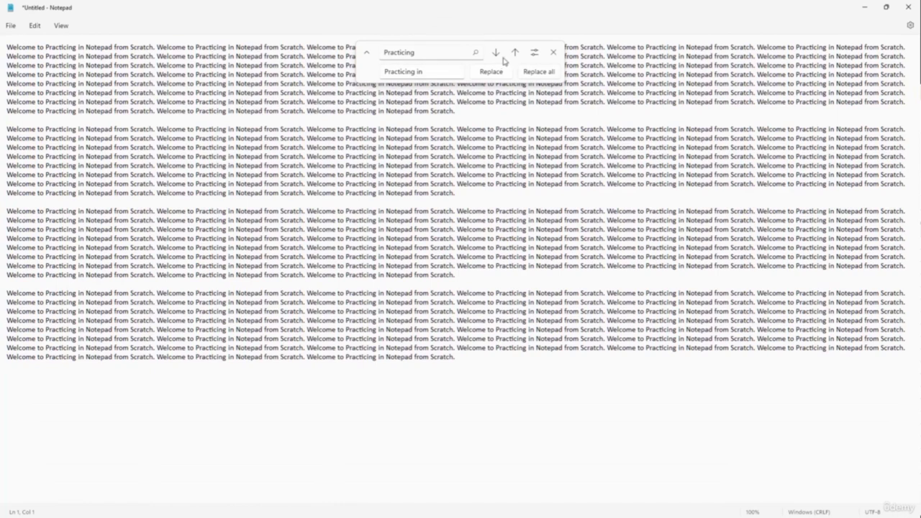
View the search options, and replace all occurrences of "Practicing" with lowercase "learning".
{"action": "left_click", "coordinate": [536, 54]}
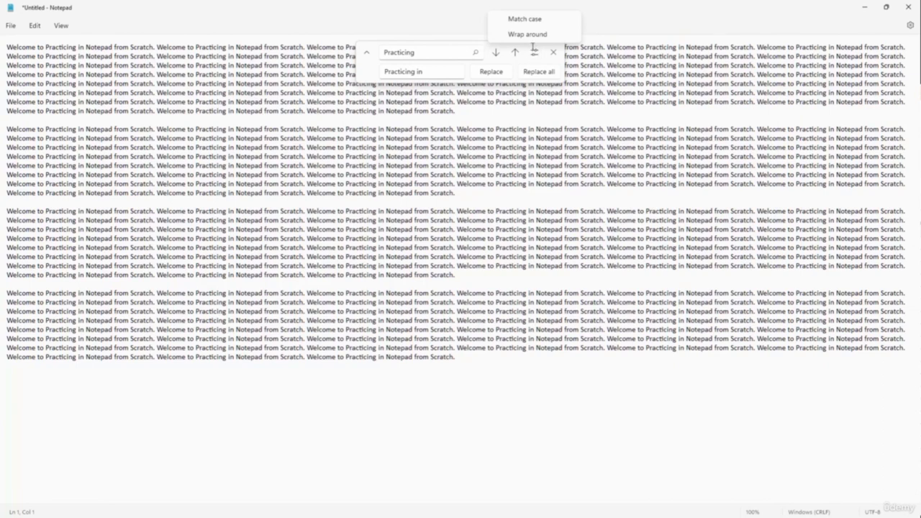
{"action": "left_click", "coordinate": [403, 63]}
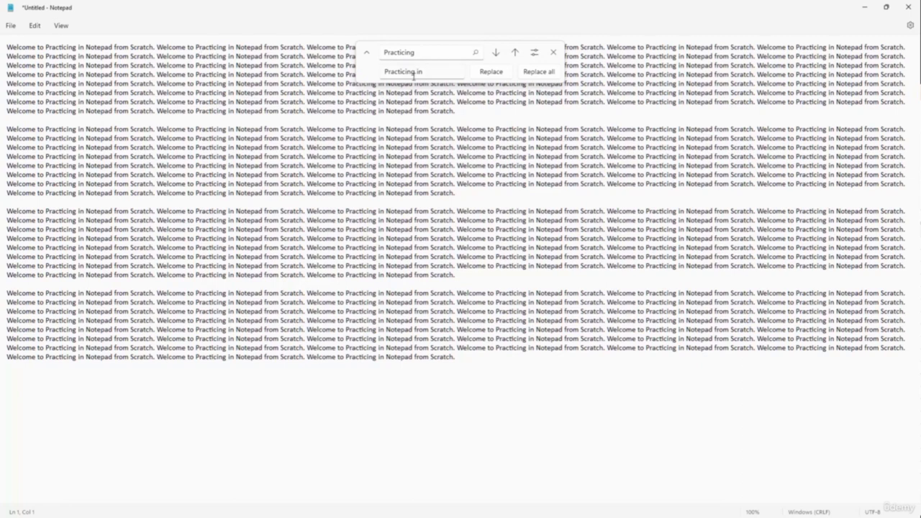
{"action": "left_click_drag", "start_coordinate": [427, 73], "coordinate": [317, 75]}
{"action": "type", "text": "pra"}
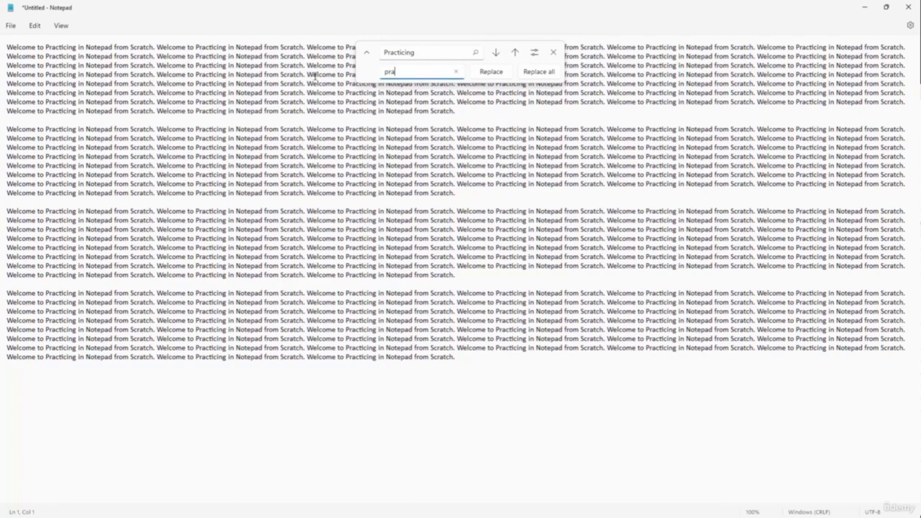
{"action": "key", "text": "BackSpace"}
{"action": "key", "text": "BackSpace"}
{"action": "key", "text": "BackSpace"}
{"action": "type", "text": "learning"}
{"action": "left_click", "coordinate": [550, 74]}
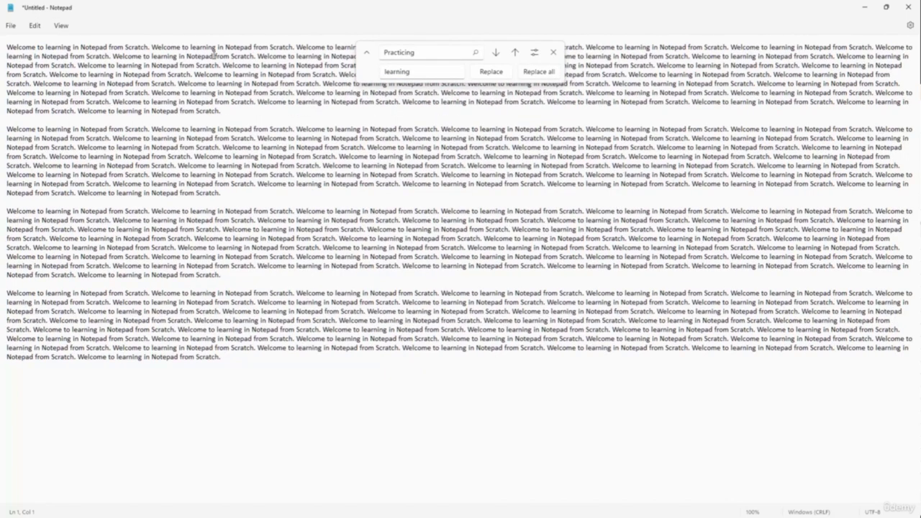
Replace all matches of "Learning", entered with a capital L, with lowercase "practicing".
{"action": "double_click", "coordinate": [396, 70]}
{"action": "key", "text": "ctrl+c"}
{"action": "double_click", "coordinate": [427, 58]}
{"action": "key", "text": "ctrl+v"}
{"action": "key", "text": "Tab"}
{"action": "type", "text": "practicitin"}
{"action": "key", "text": "BackSpace"}
{"action": "key", "text": "BackSpace"}
{"action": "key", "text": "BackSpace"}
{"action": "key", "text": "BackSpace"}
{"action": "key", "text": "BackSpace"}
{"action": "key", "text": "BackSpace"}
{"action": "key", "text": "BackSpace"}
{"action": "key", "text": "BackSpace"}
{"action": "key", "text": "BackSpace"}
{"action": "key", "text": "BackSpace"}
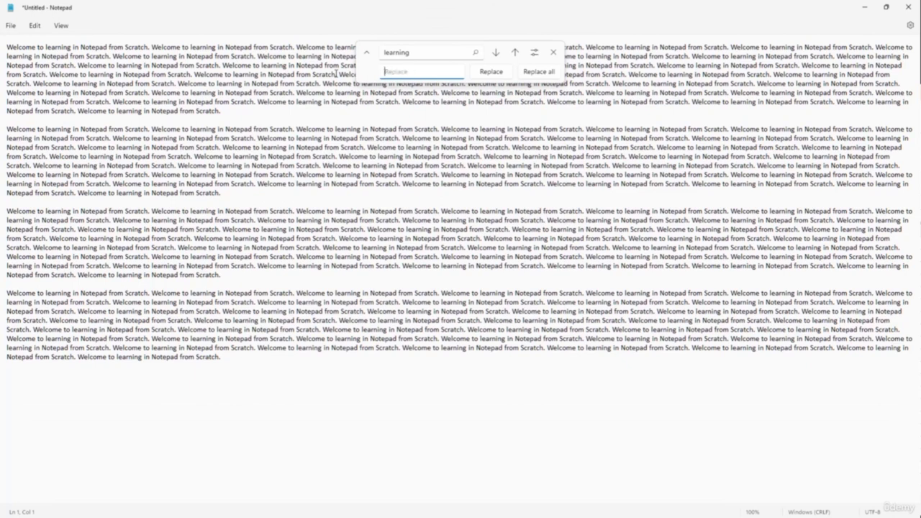
{"action": "type", "text": "practicing"}
{"action": "left_click", "coordinate": [401, 53]}
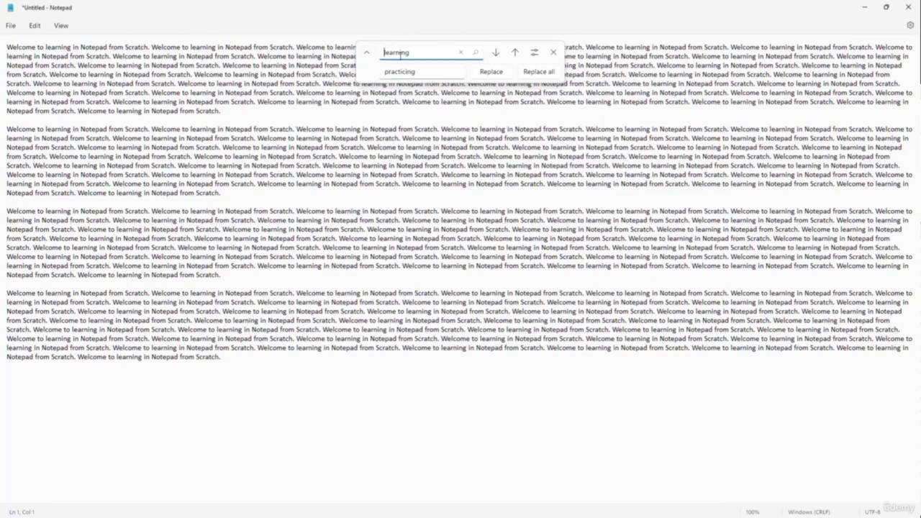
{"action": "type", "text": "L"}
{"action": "key", "text": "Delete"}
{"action": "left_click", "coordinate": [540, 74]}
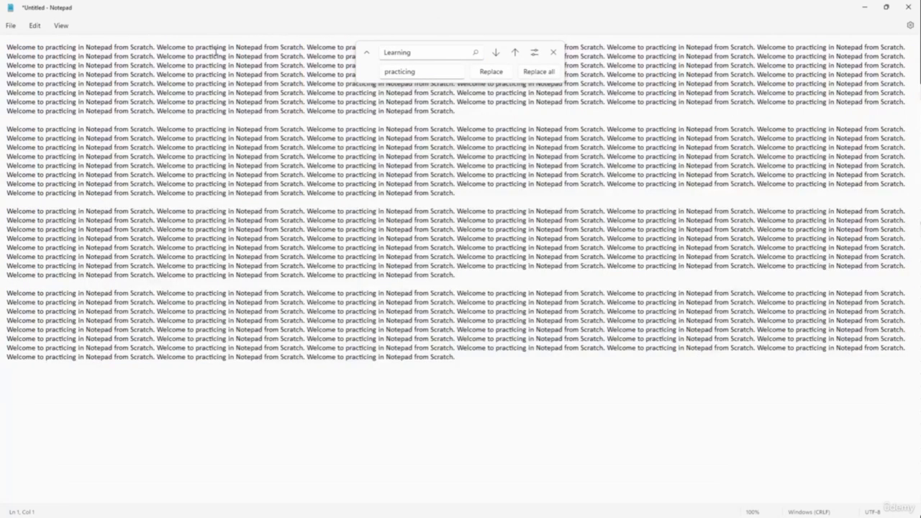
Enable Match case and try to replace "Practicing", with a capital P, with "learning".
{"action": "left_click", "coordinate": [534, 53]}
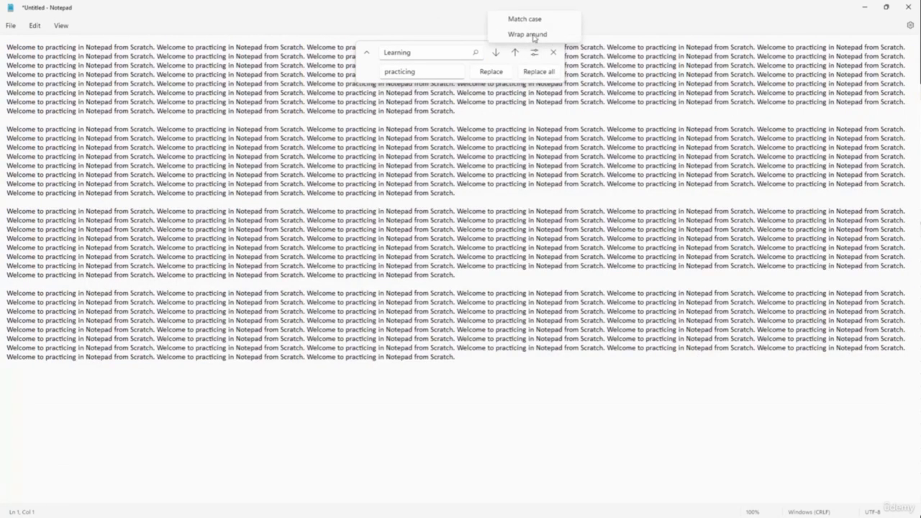
{"action": "left_click", "coordinate": [533, 26]}
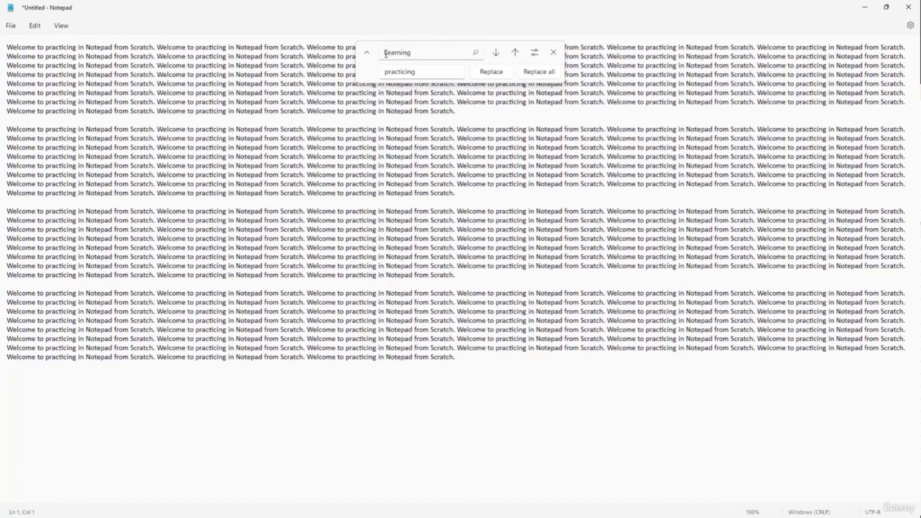
{"action": "double_click", "coordinate": [398, 72]}
{"action": "key", "text": "ctrl+c"}
{"action": "double_click", "coordinate": [386, 52]}
{"action": "key", "text": "ctrl+v"}
{"action": "key", "text": "Tab"}
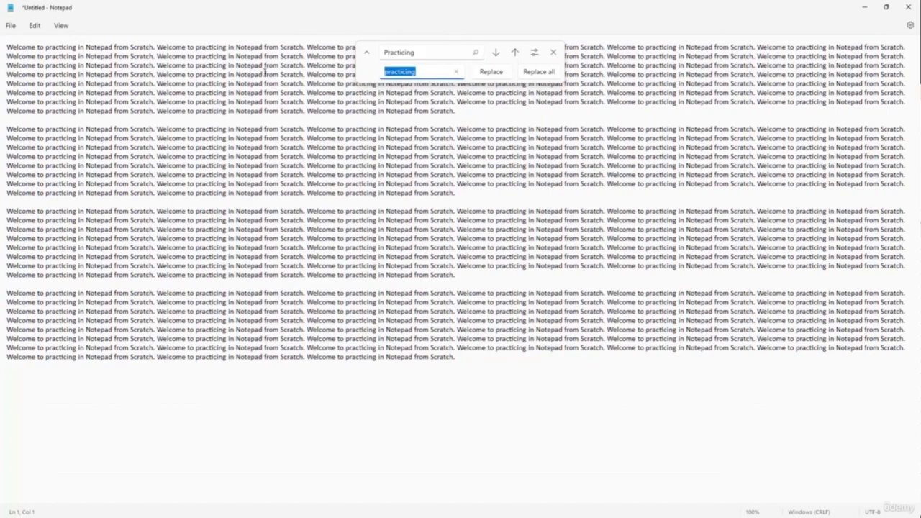
{"action": "type", "text": "learning"}
{"action": "left_click", "coordinate": [493, 72]}
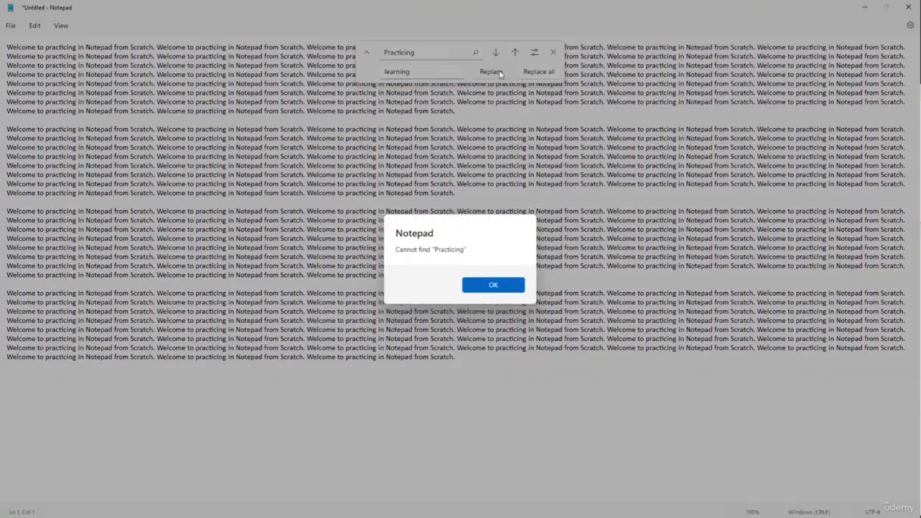
Replace all occurrences of lowercase "practicing" with "learning" throughout the document, and close the search box.
{"action": "left_click", "coordinate": [499, 288]}
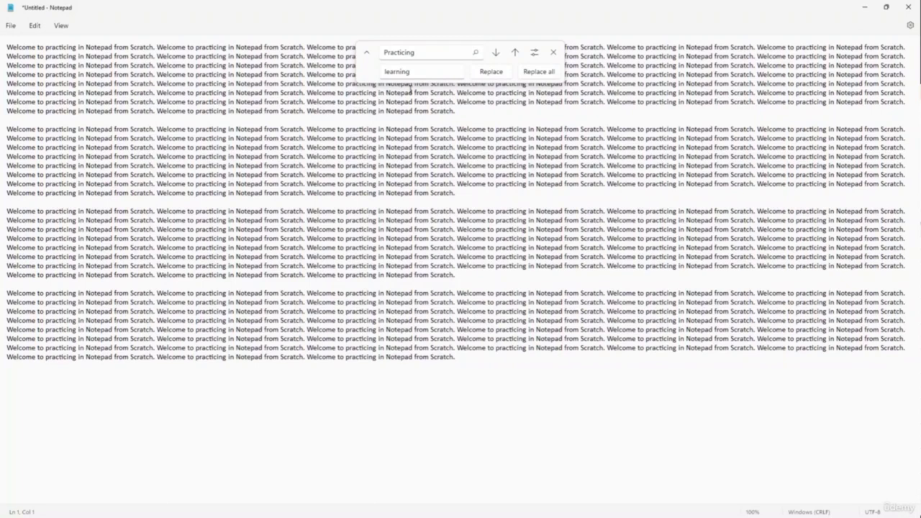
{"action": "left_click", "coordinate": [386, 52]}
{"action": "key", "text": "BackSpace"}
{"action": "type", "text": "p"}
{"action": "left_click", "coordinate": [491, 72]}
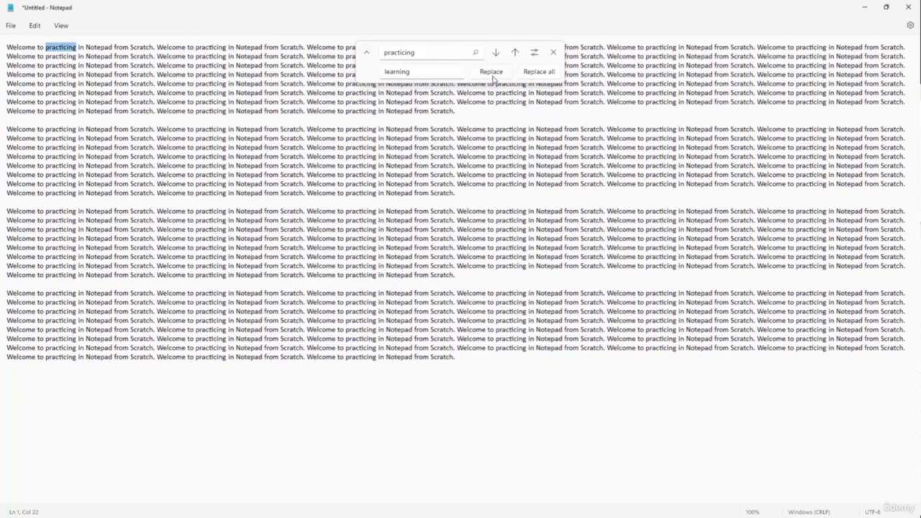
{"action": "left_click", "coordinate": [537, 72]}
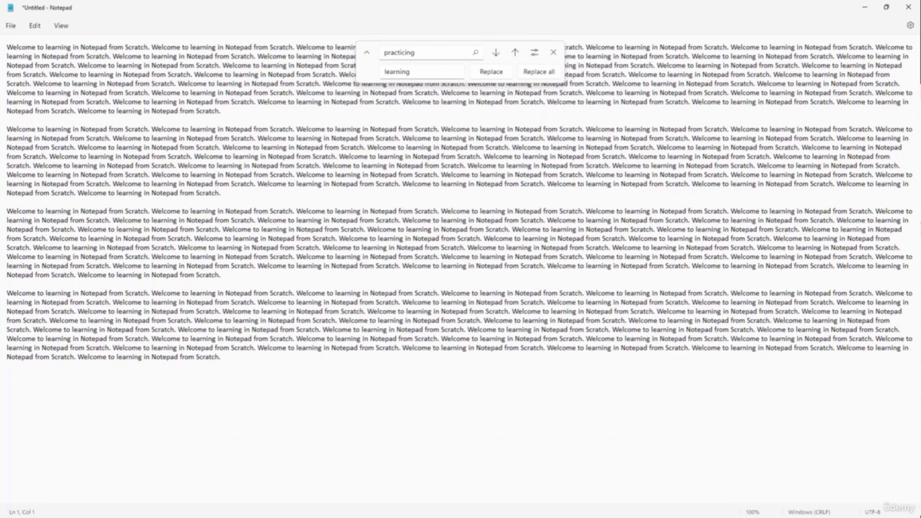
{"action": "key", "text": "Escape"}
{"action": "left_click", "coordinate": [608, 274]}
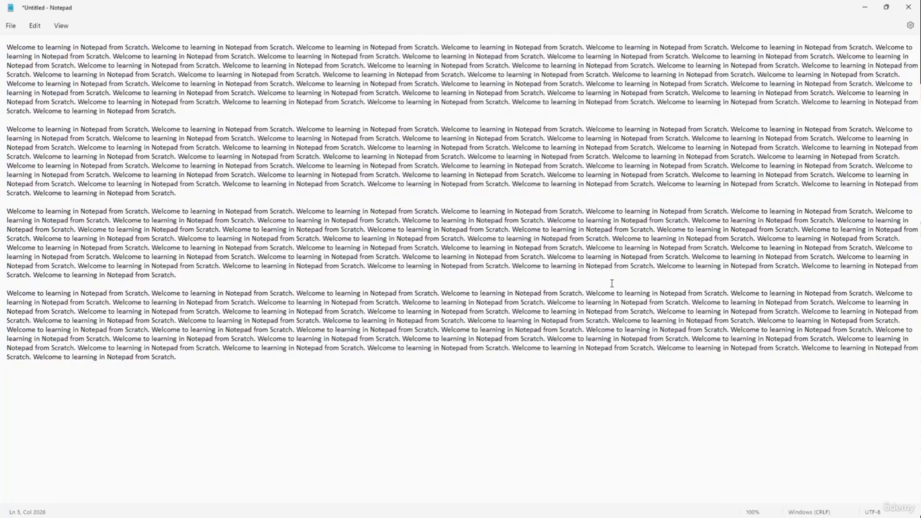
Restore the maximized window to a smaller size, widen it slightly, and turn off Word wrap.
{"action": "left_click_drag", "start_coordinate": [545, 14], "coordinate": [473, 63]}
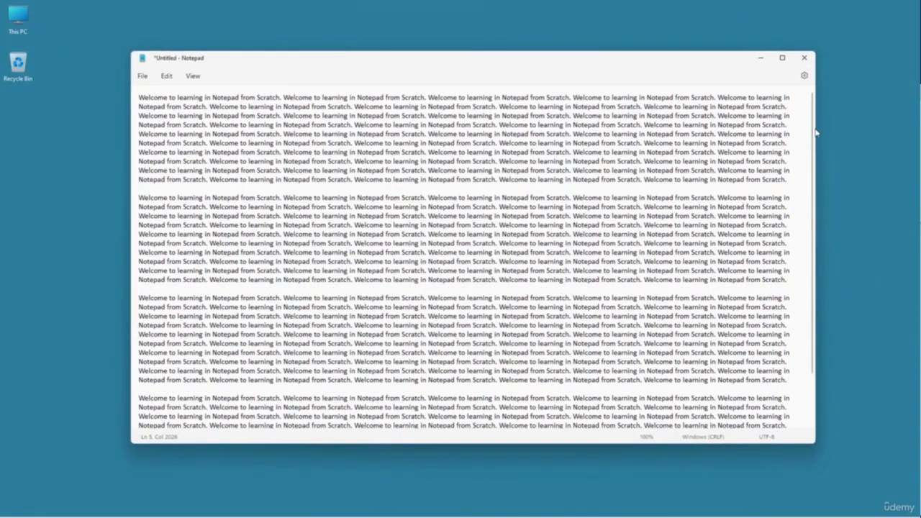
{"action": "left_click_drag", "start_coordinate": [817, 126], "coordinate": [852, 205]}
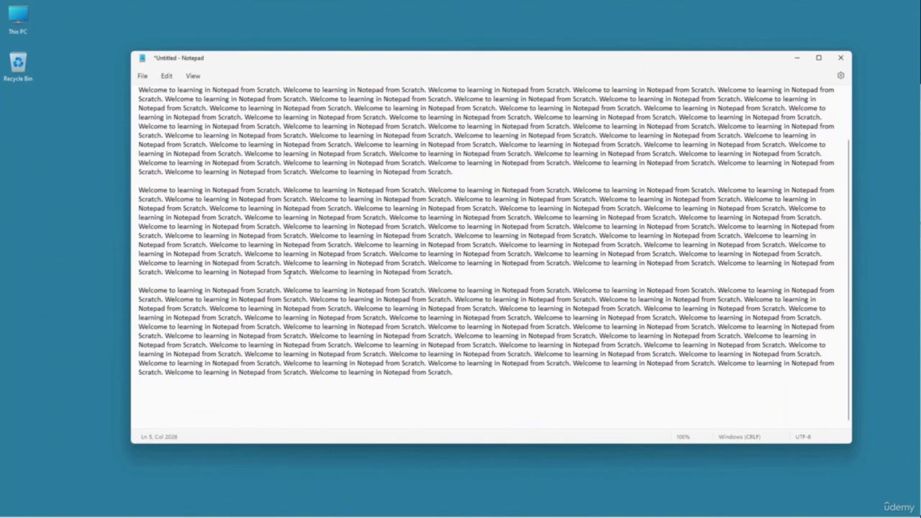
{"action": "left_click", "coordinate": [196, 80]}
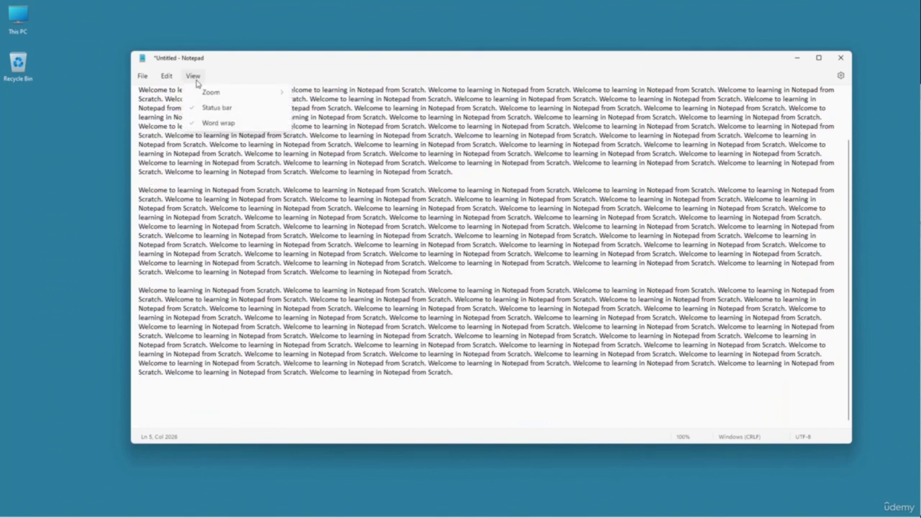
{"action": "left_click", "coordinate": [218, 123]}
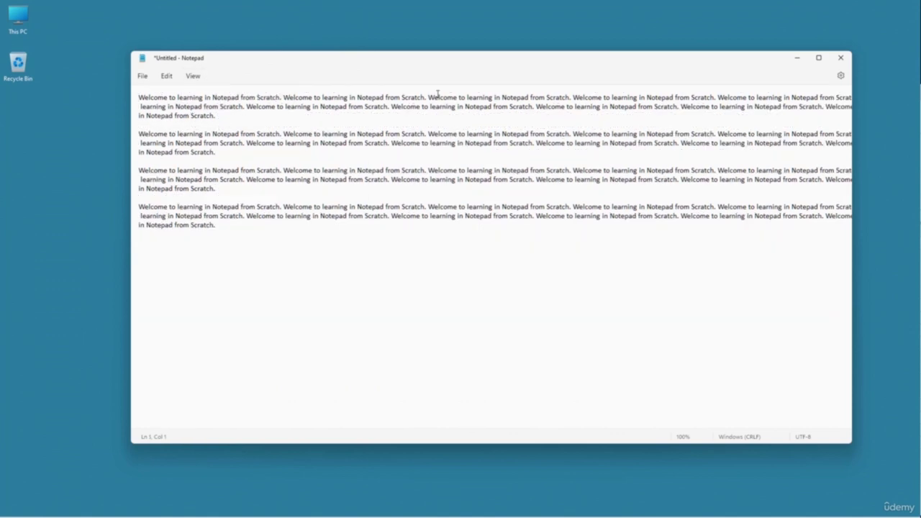
Inspect the unwrapped lines sideways in the restored and maximized window, and turn Word wrap back on.
{"action": "mouse_move", "coordinate": [292, 434]}
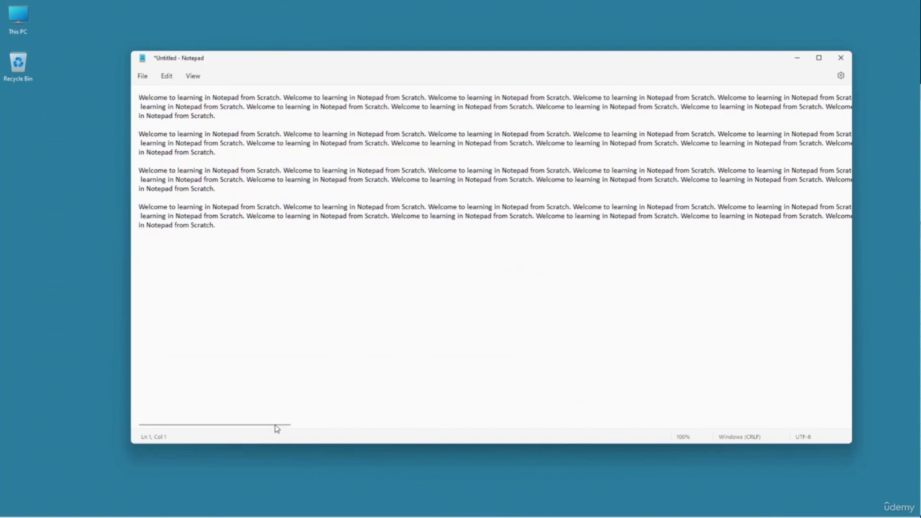
{"action": "left_click_drag", "start_coordinate": [276, 427], "coordinate": [539, 324]}
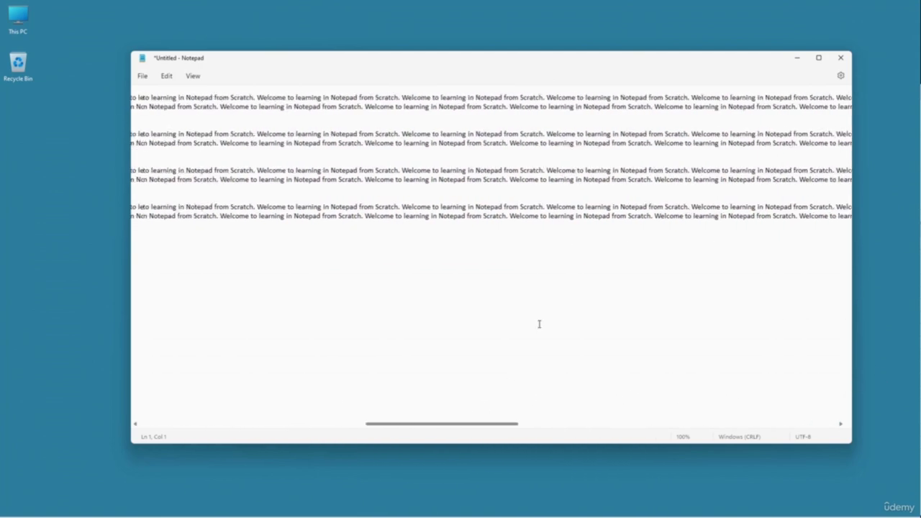
{"action": "left_click", "coordinate": [825, 59]}
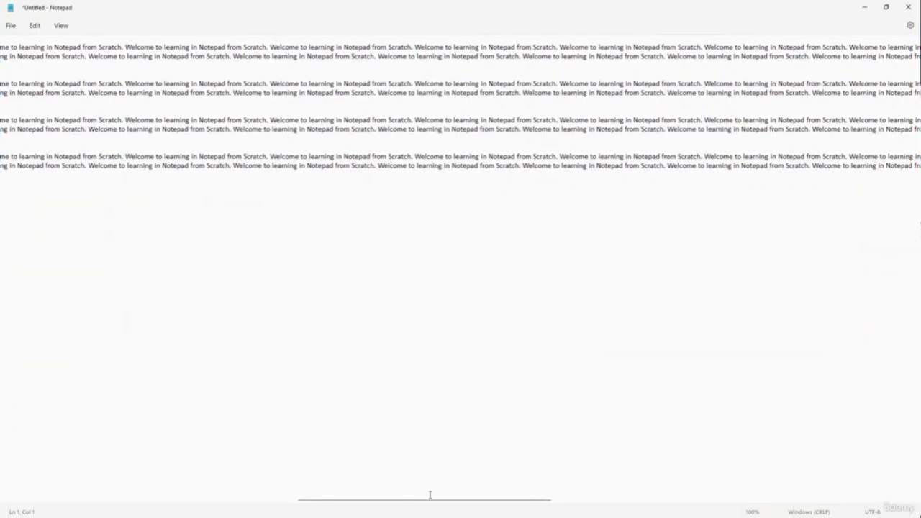
{"action": "left_click_drag", "start_coordinate": [430, 504], "coordinate": [113, 508]}
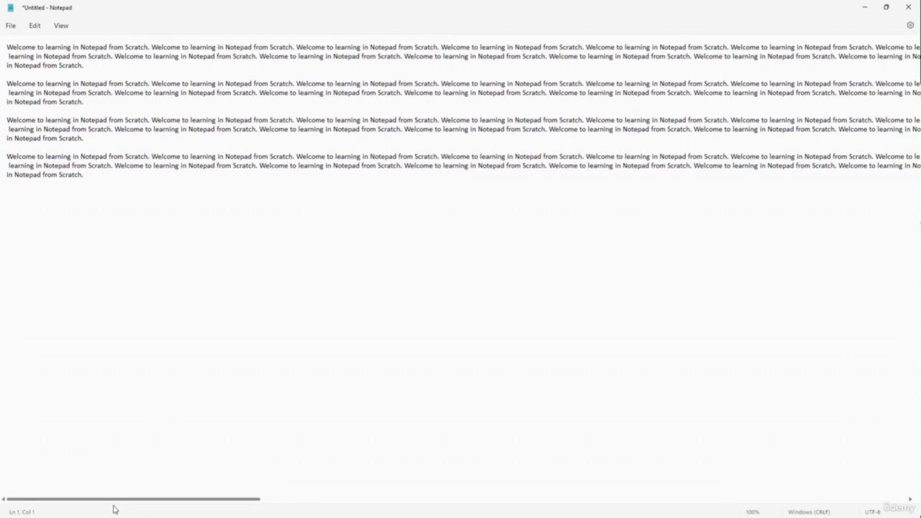
{"action": "left_click", "coordinate": [61, 26]}
{"action": "left_click", "coordinate": [96, 74]}
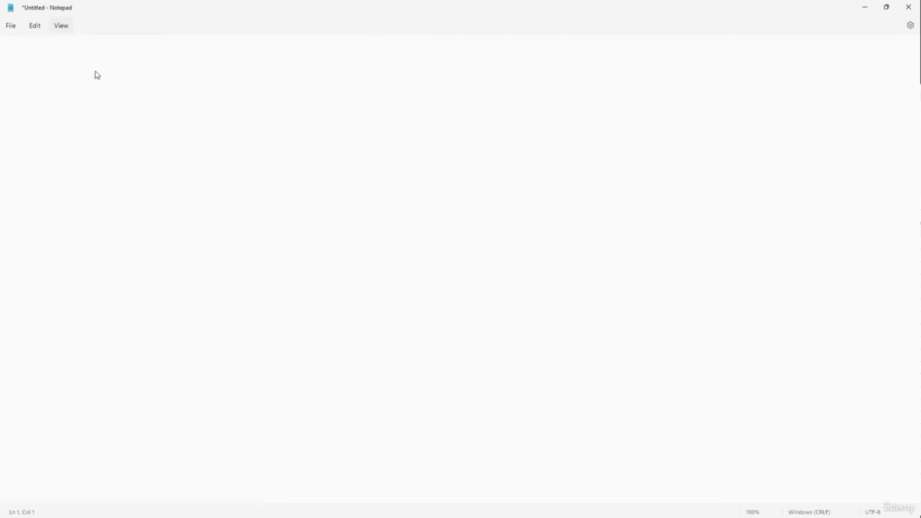
Restore the window, narrow it until each line holds one sentence, and move it near the middle of the desktop.
{"action": "double_click", "coordinate": [337, 4]}
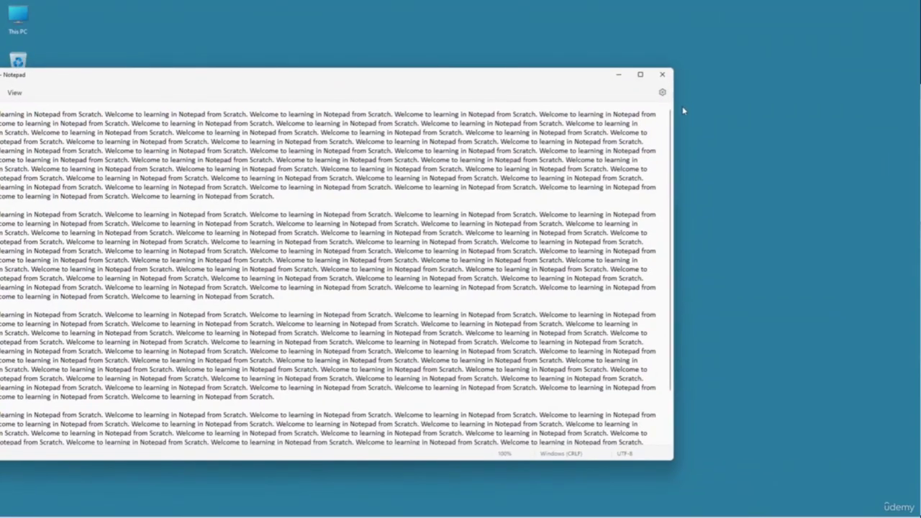
{"action": "left_click_drag", "start_coordinate": [676, 102], "coordinate": [131, 108]}
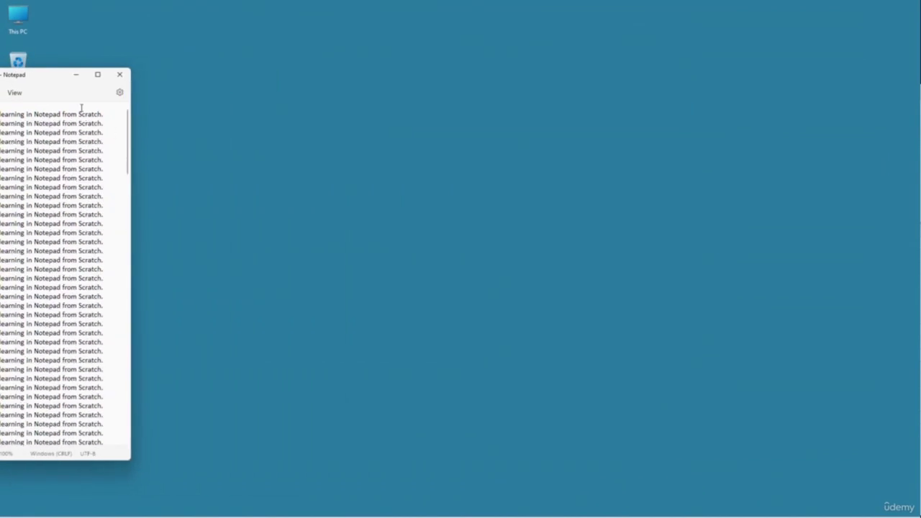
{"action": "left_click_drag", "start_coordinate": [59, 81], "coordinate": [463, 49]}
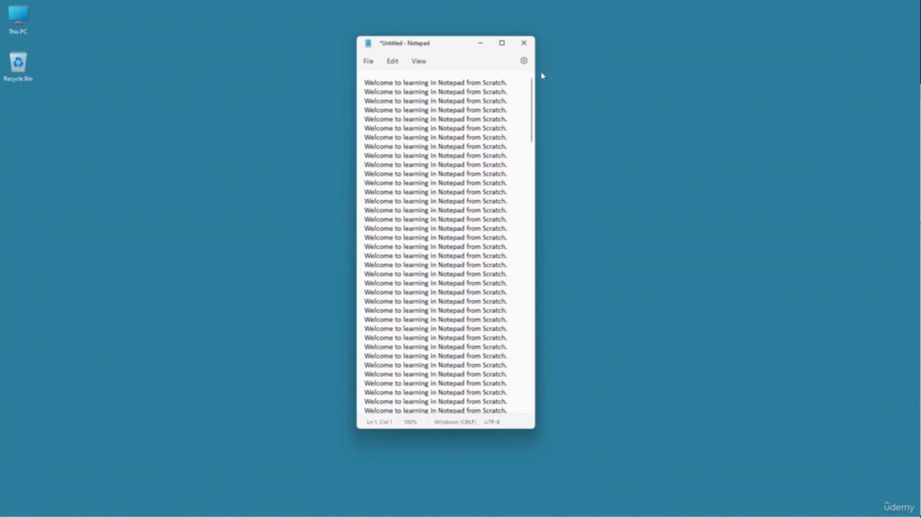
{"action": "left_click_drag", "start_coordinate": [531, 93], "coordinate": [524, 137]}
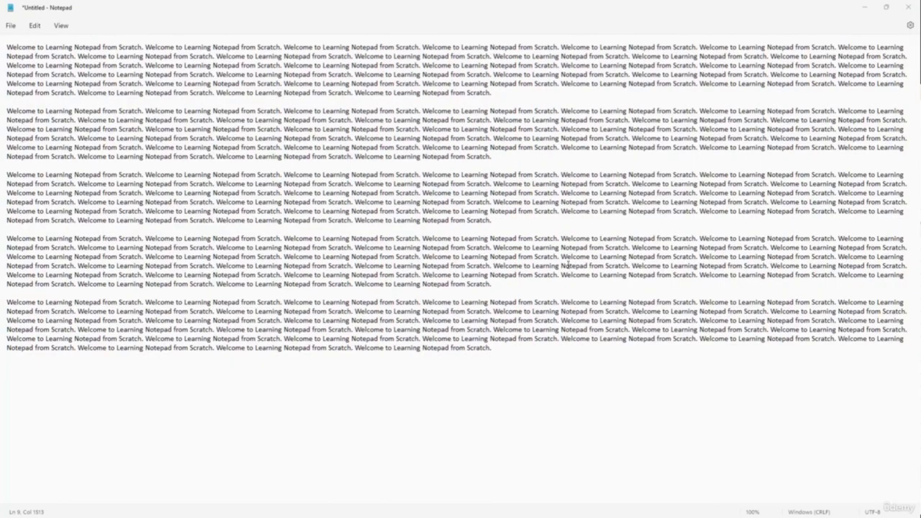
Try to go to line 12 with the Go to command, and go to line 9 instead.
{"action": "left_click", "coordinate": [507, 258]}
{"action": "left_click", "coordinate": [147, 121]}
{"action": "left_click", "coordinate": [38, 27]}
{"action": "left_click", "coordinate": [65, 189]}
{"action": "type", "text": "3"}
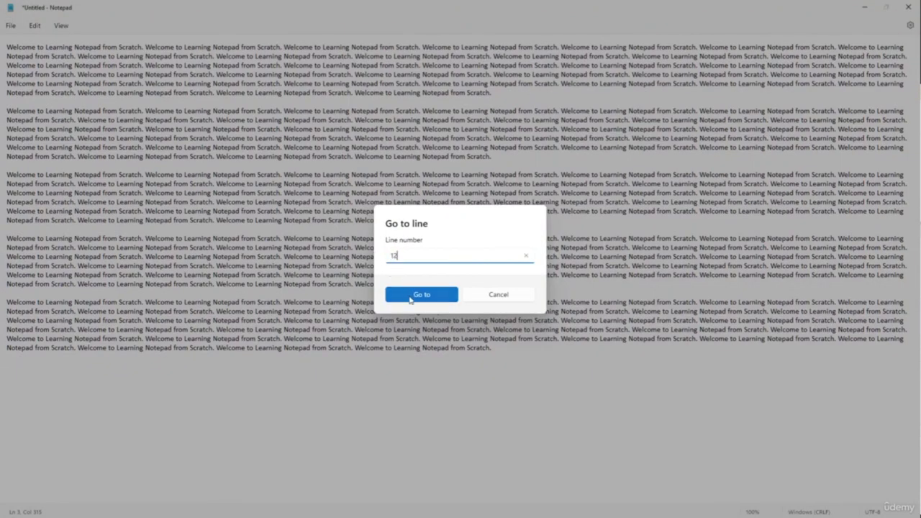
{"action": "left_click", "coordinate": [411, 295]}
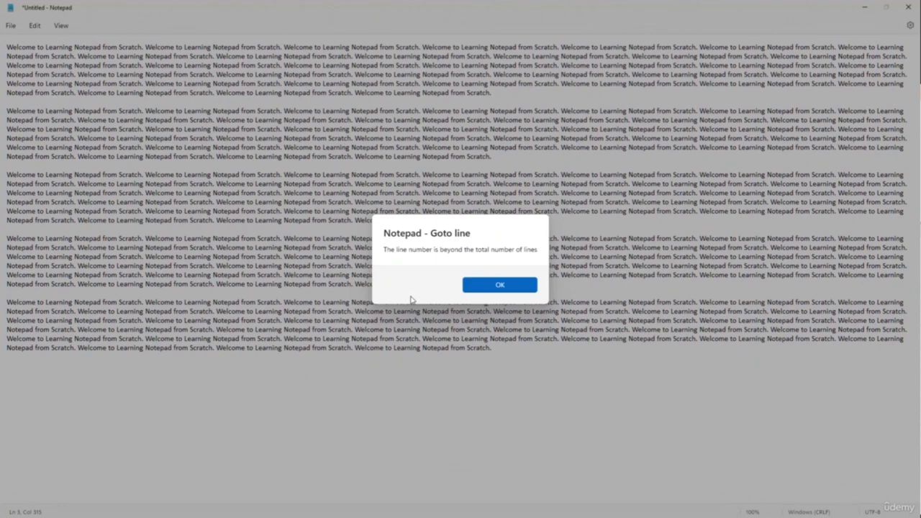
{"action": "left_click", "coordinate": [500, 285]}
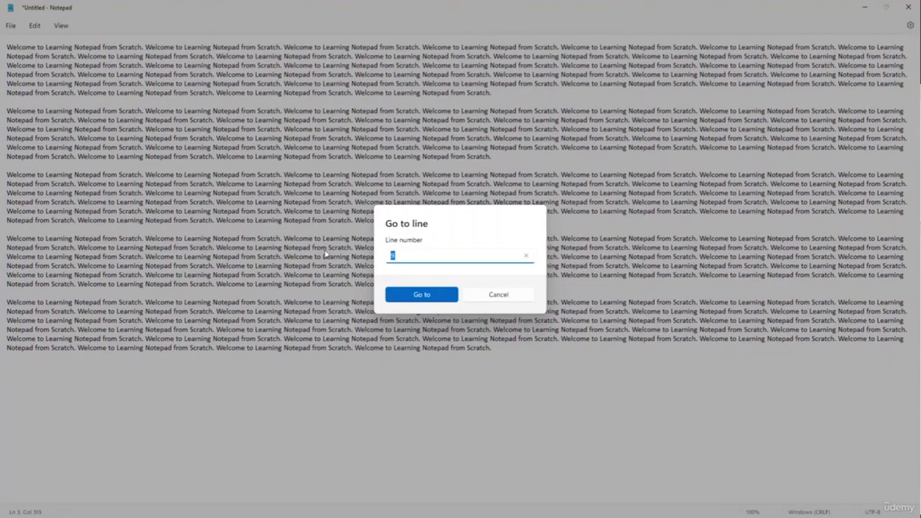
{"action": "key", "text": "Return"}
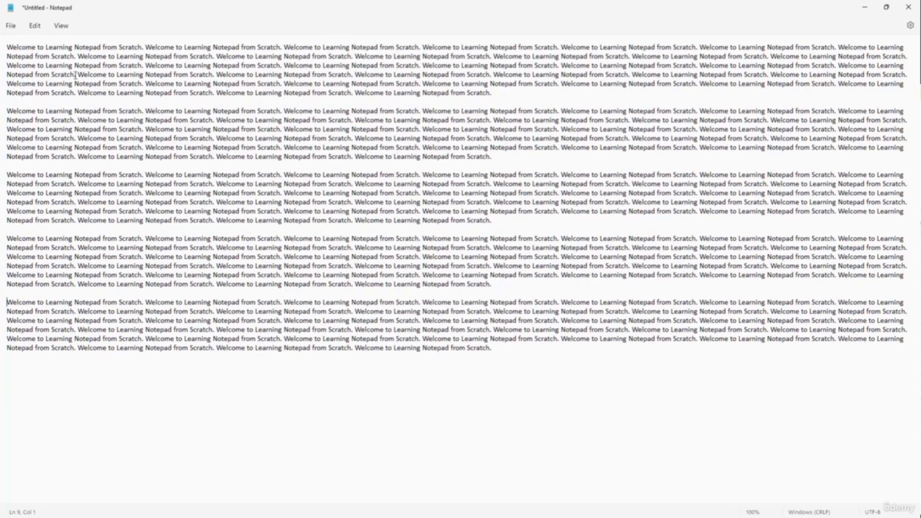
Turn off Word wrap and move the cursor between the starts of the lines, returning to line 1.
{"action": "left_click", "coordinate": [63, 25]}
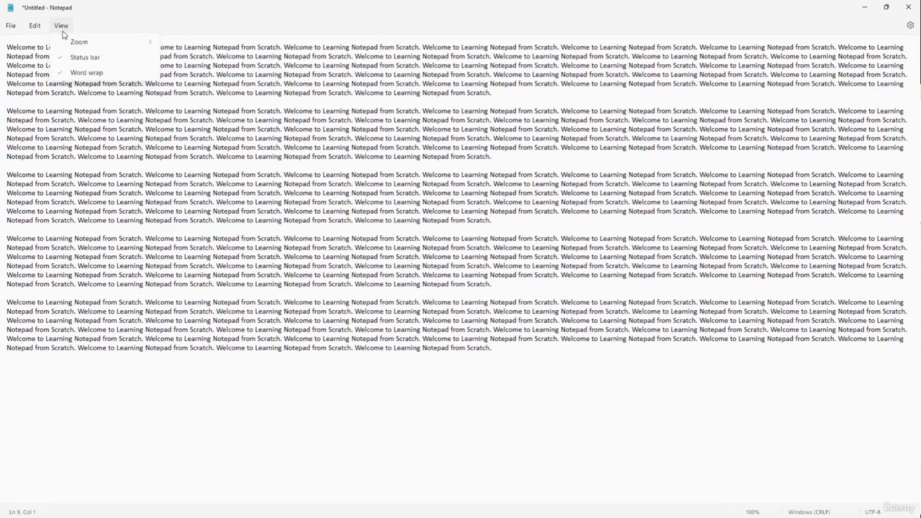
{"action": "left_click", "coordinate": [81, 73]}
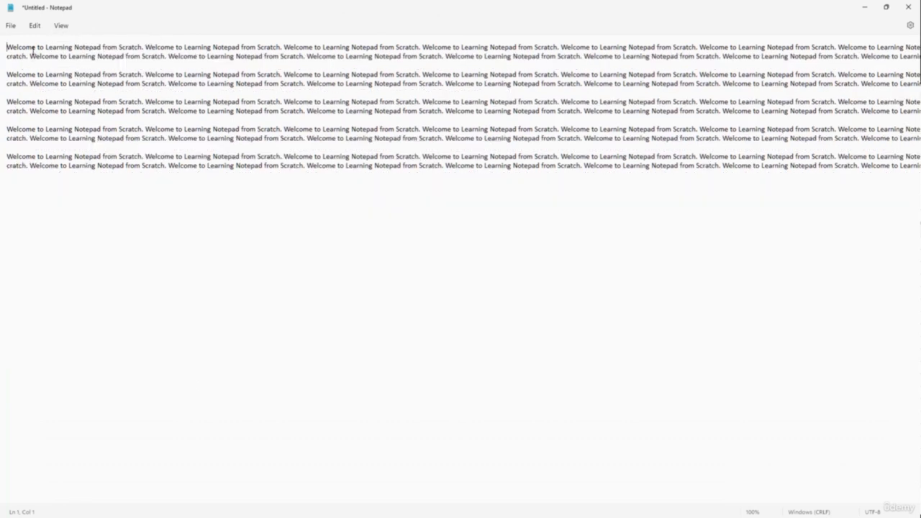
{"action": "left_click", "coordinate": [8, 74]}
{"action": "left_click", "coordinate": [8, 47]}
{"action": "left_click", "coordinate": [7, 56]}
{"action": "left_click", "coordinate": [13, 102]}
{"action": "key", "text": "Up"}
{"action": "key", "text": "Up"}
{"action": "key", "text": "Up"}
{"action": "key", "text": "Up"}
Go to line 9 of the unwrapped text with the Go to command.
{"action": "left_click", "coordinate": [35, 25]}
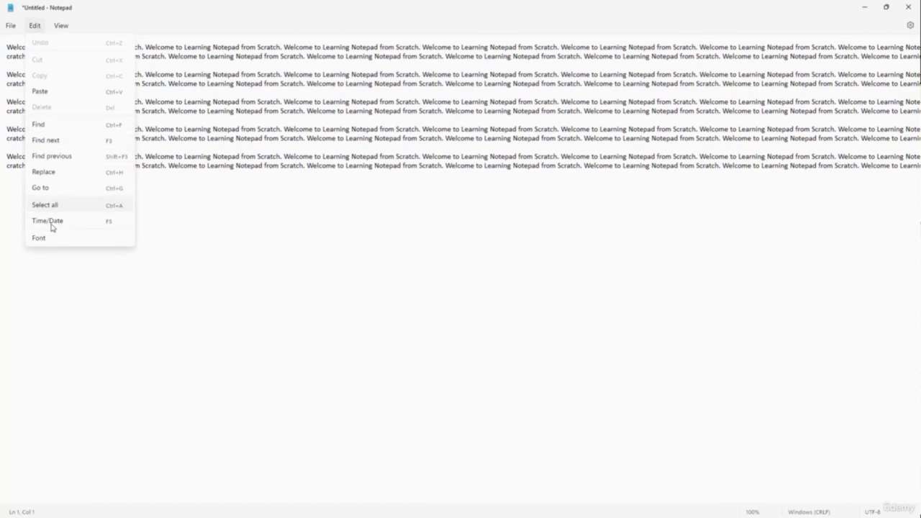
{"action": "left_click", "coordinate": [62, 26]}
{"action": "left_click", "coordinate": [34, 26]}
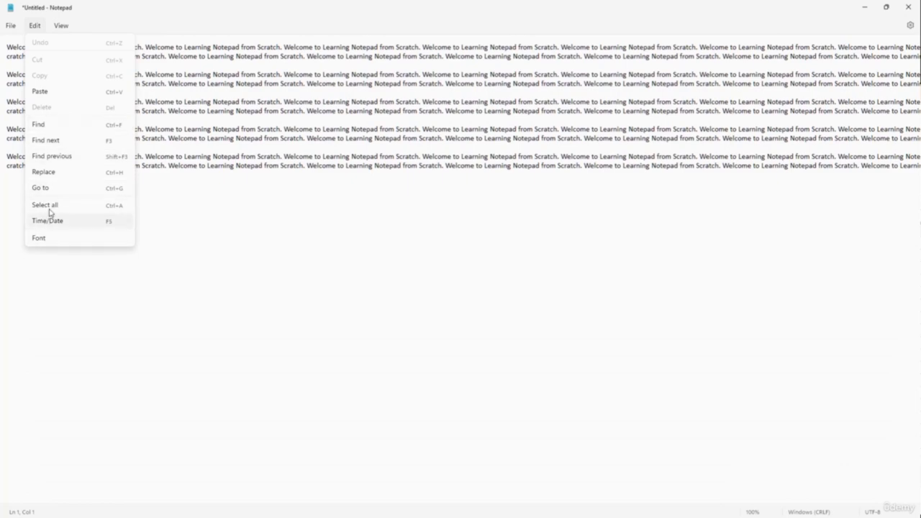
{"action": "left_click", "coordinate": [41, 188]}
{"action": "type", "text": "9"}
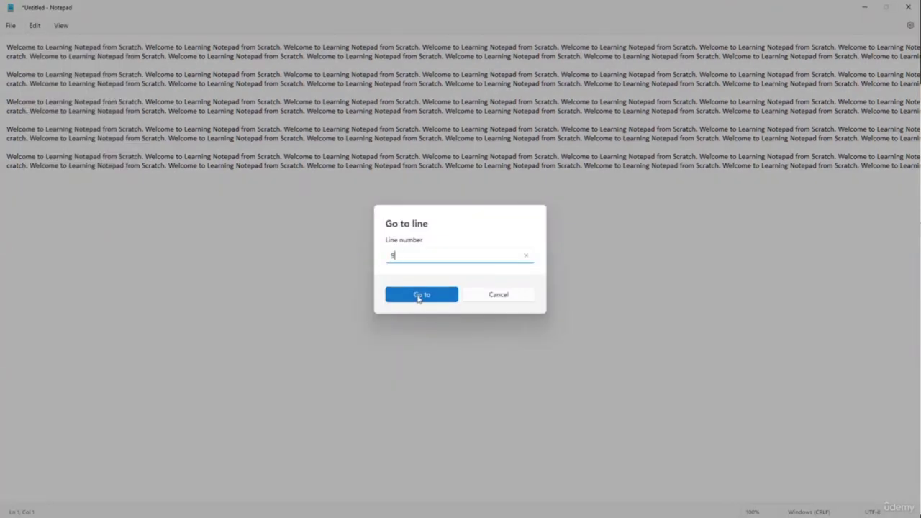
{"action": "left_click", "coordinate": [421, 295]}
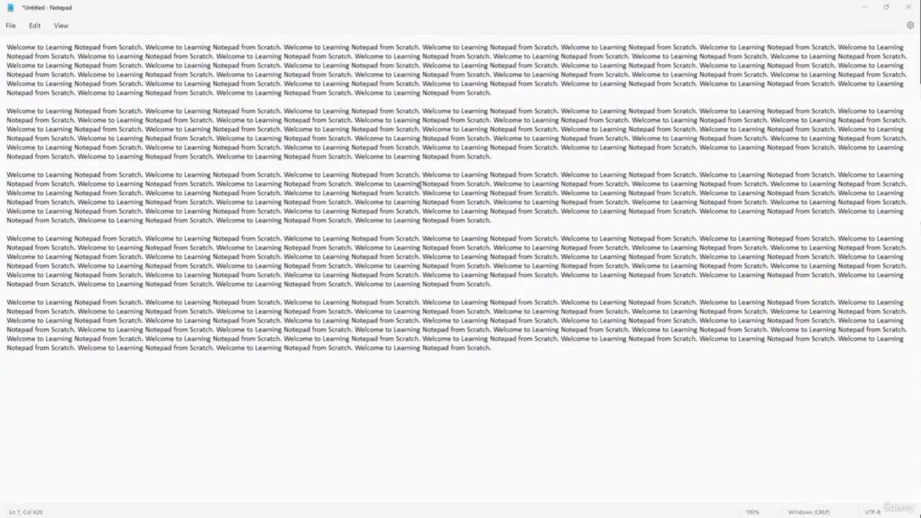
Select parts of the first two paragraphs by hand, and select the entire text from its end to its beginning.
{"action": "left_click", "coordinate": [419, 174]}
{"action": "left_click_drag", "start_coordinate": [28, 47], "coordinate": [375, 93]}
{"action": "left_click_drag", "start_coordinate": [282, 114], "coordinate": [415, 156]}
{"action": "left_click_drag", "start_coordinate": [496, 351], "coordinate": [1, 34]}
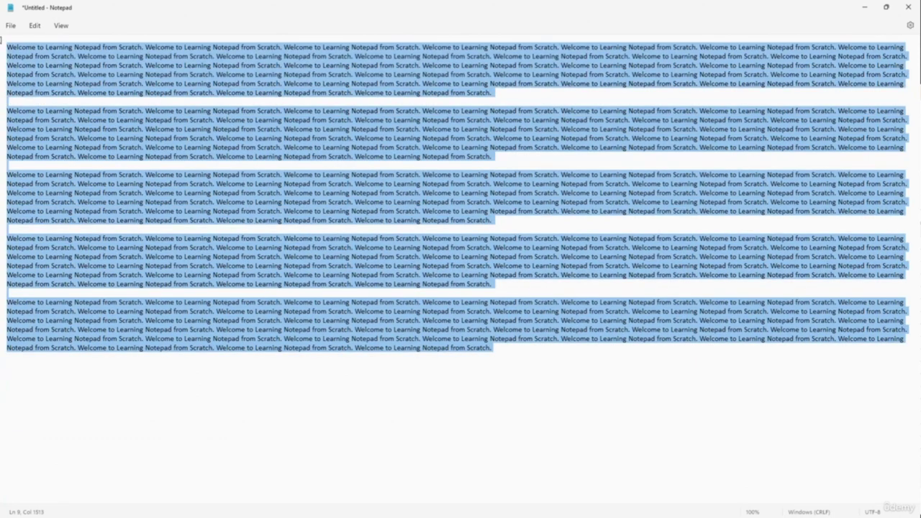
Clear the selection, use Select all within the text to select the whole document, and deselect it.
{"action": "left_click", "coordinate": [257, 131]}
{"action": "right_click", "coordinate": [295, 122]}
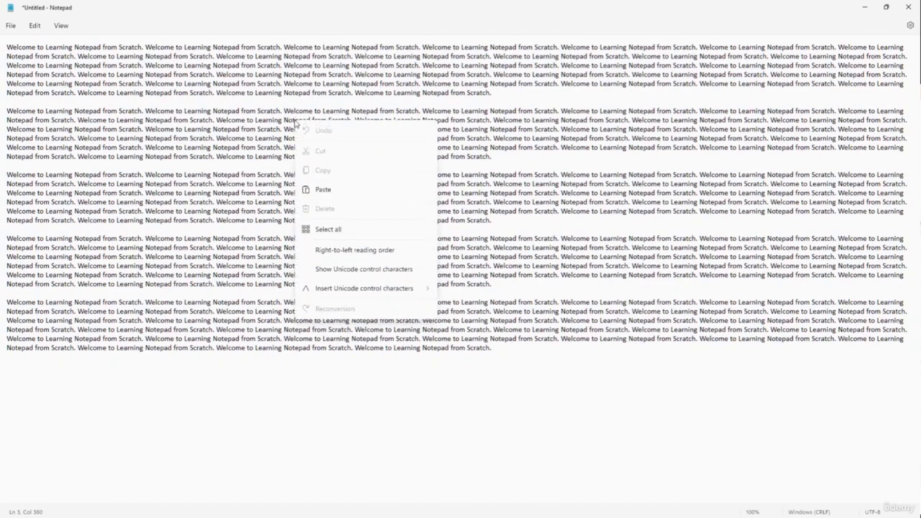
{"action": "left_click", "coordinate": [339, 229]}
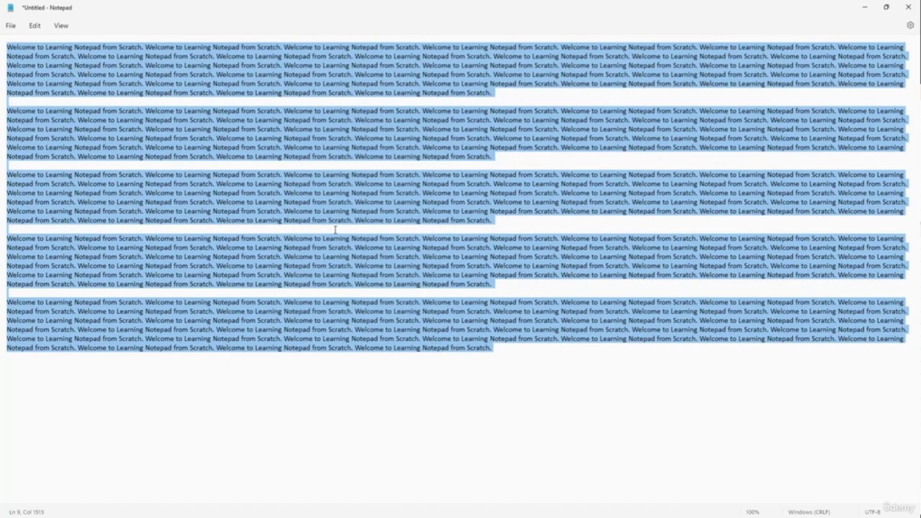
{"action": "left_click", "coordinate": [165, 147]}
Select the whole document with the Select all editing command, deselect it, and select everything again.
{"action": "left_click", "coordinate": [39, 27]}
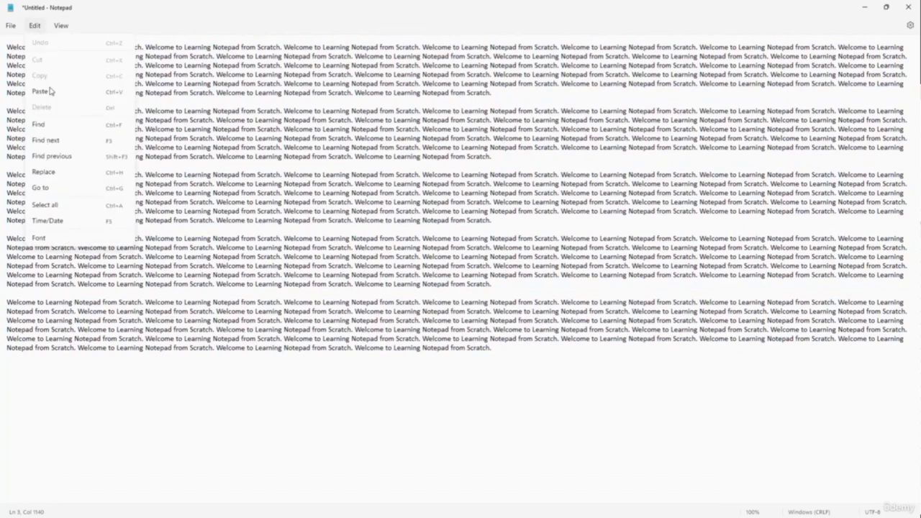
{"action": "left_click", "coordinate": [64, 210]}
{"action": "key", "text": "ctrl+c"}
{"action": "left_click", "coordinate": [442, 209]}
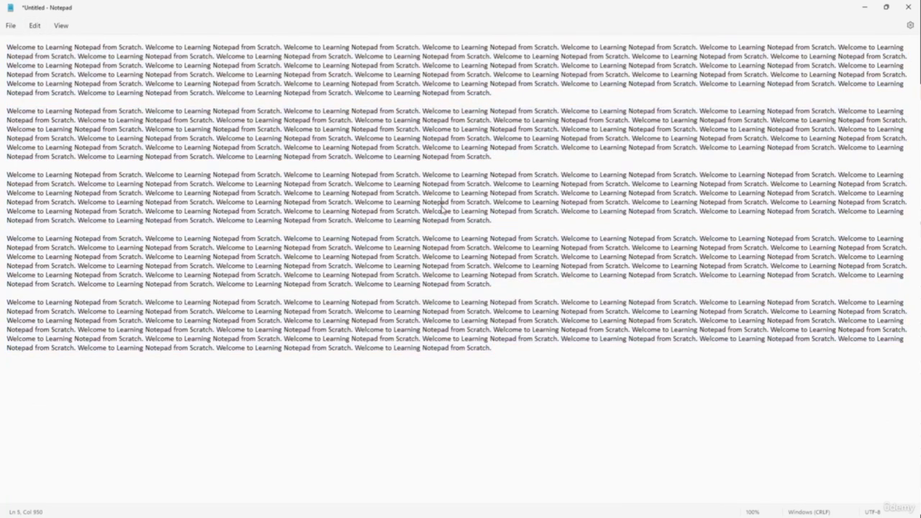
{"action": "key", "text": "ctrl+a"}
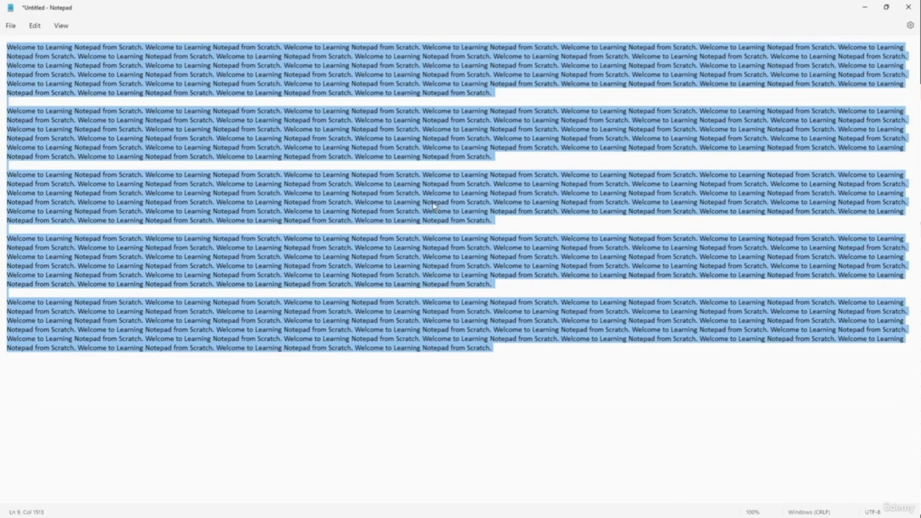
{"action": "key", "text": "ctrl+v"}
Clear the text selection and set the font family to Ink Free in the font settings.
{"action": "left_click", "coordinate": [521, 218]}
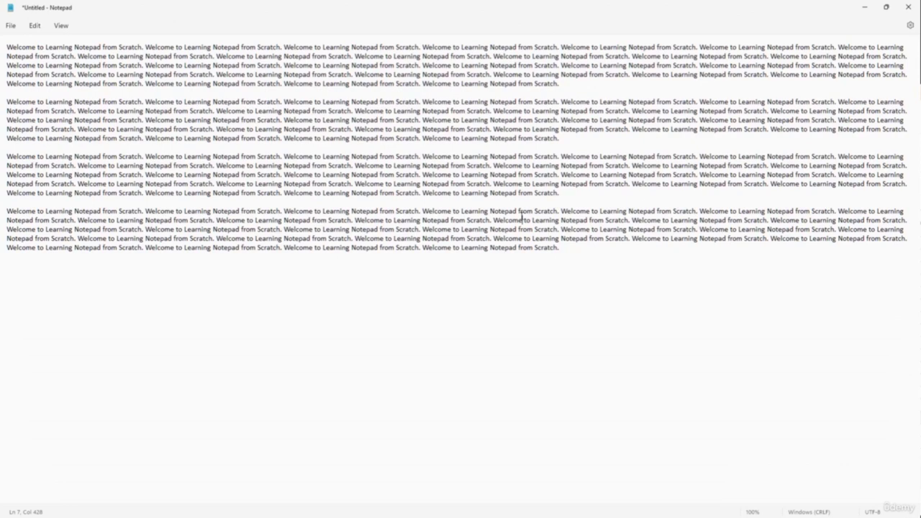
{"action": "left_click", "coordinate": [35, 25]}
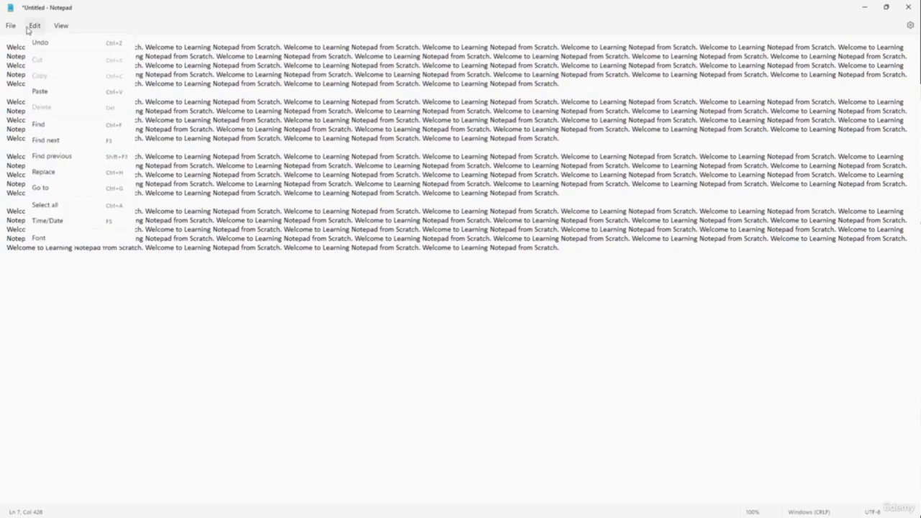
{"action": "left_click", "coordinate": [40, 237]}
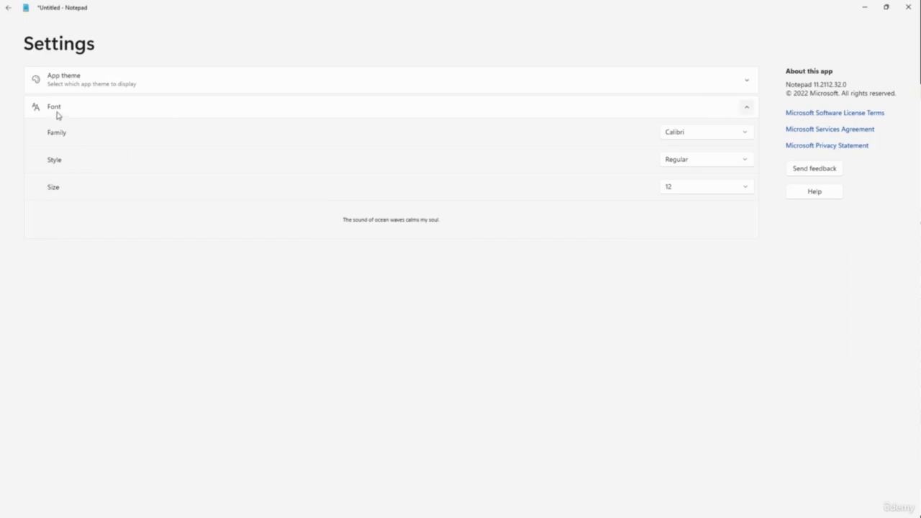
{"action": "left_click", "coordinate": [707, 136]}
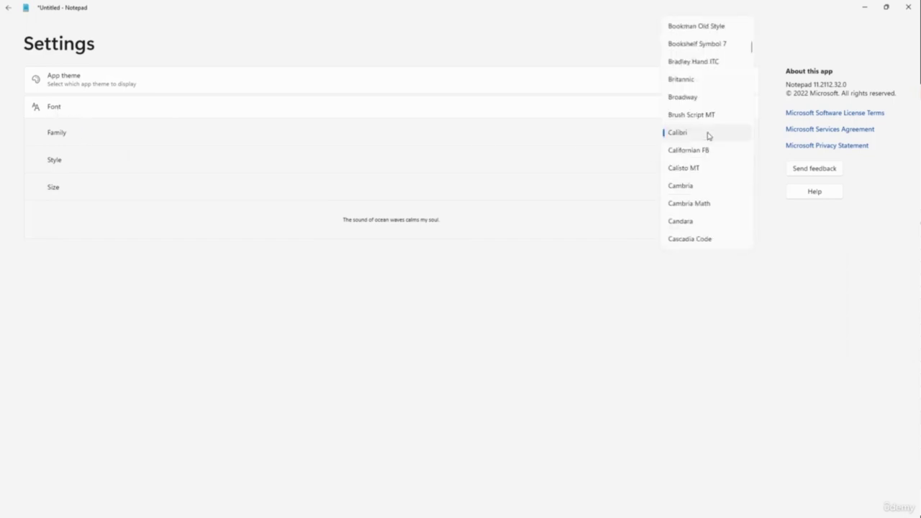
{"action": "scroll", "coordinate": [711, 180], "scroll_direction": "down", "scroll_amount": 5}
{"action": "scroll", "coordinate": [704, 191], "scroll_direction": "down", "scroll_amount": 3}
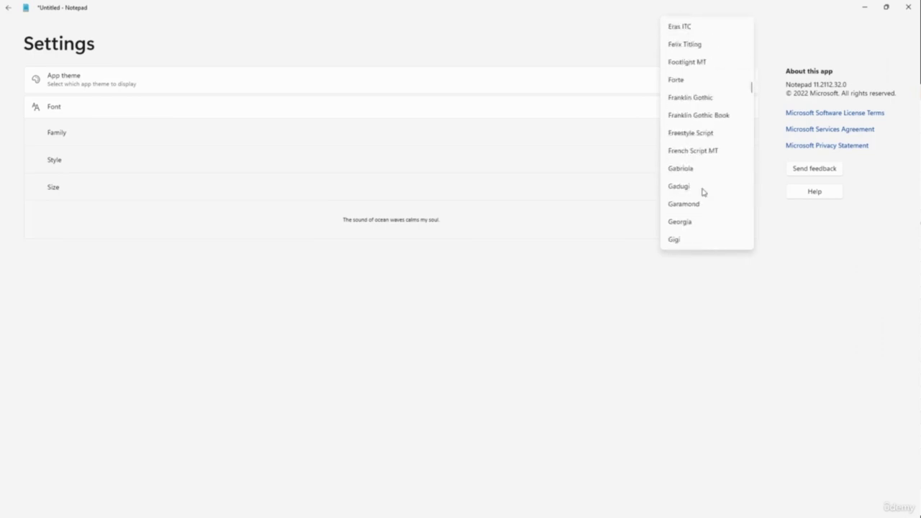
{"action": "scroll", "coordinate": [704, 192], "scroll_direction": "down", "scroll_amount": 5}
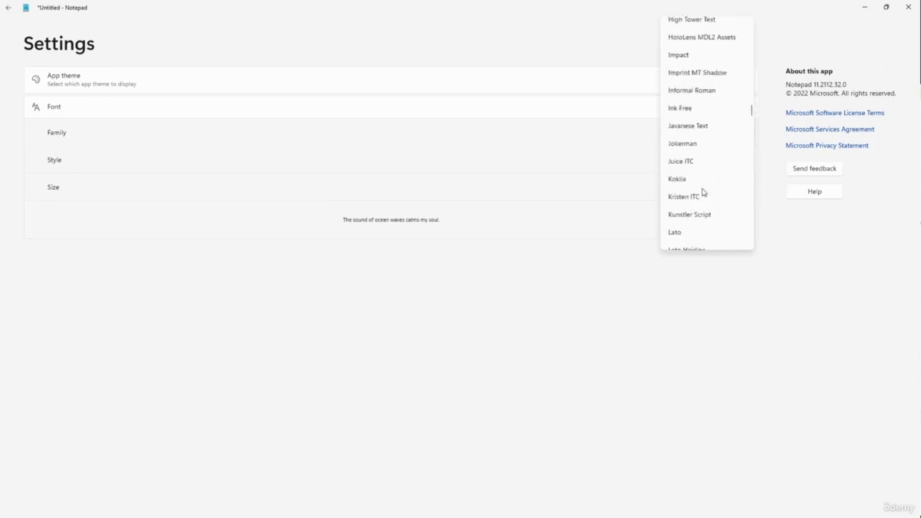
{"action": "left_click", "coordinate": [695, 110]}
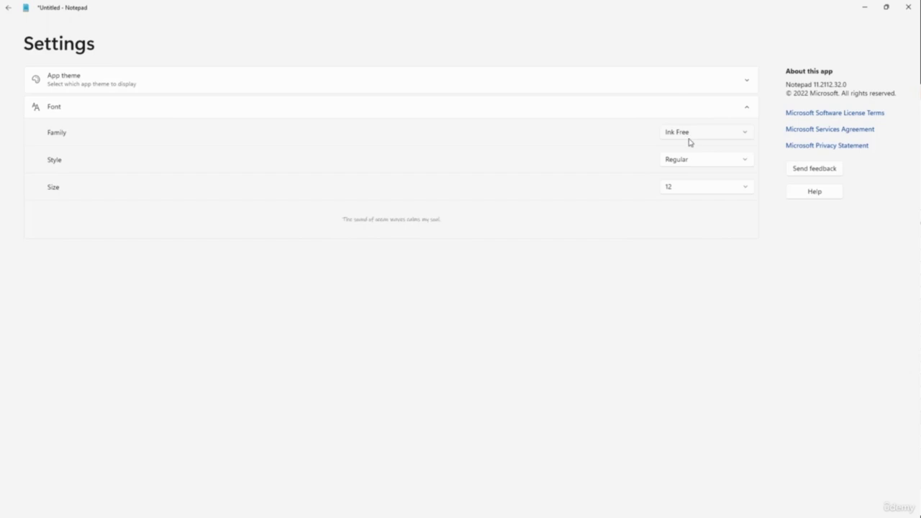
Look at the available font styles, set the font size to 26, and return to the document.
{"action": "left_click", "coordinate": [717, 165]}
{"action": "left_click", "coordinate": [714, 186]}
{"action": "left_click", "coordinate": [603, 185]}
{"action": "left_click", "coordinate": [719, 193]}
{"action": "left_click", "coordinate": [672, 276]}
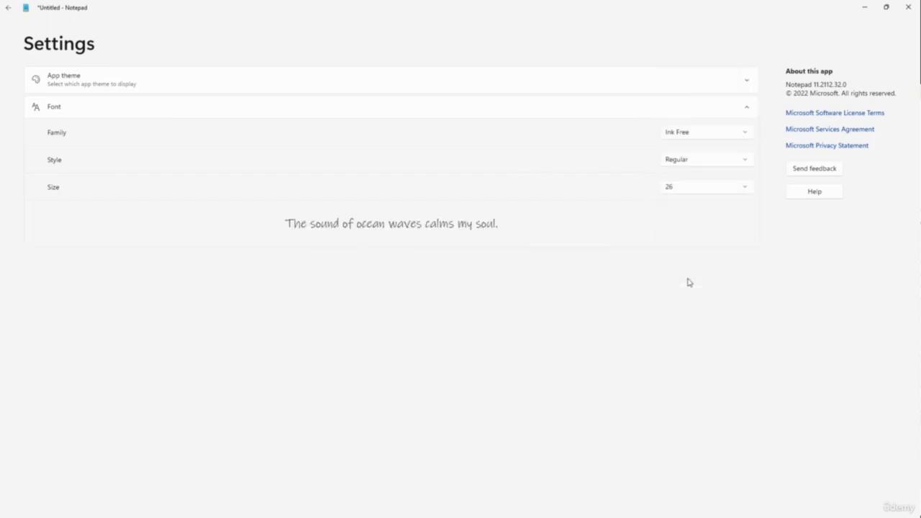
{"action": "left_click", "coordinate": [7, 8]}
Select a passage in the middle of the enlarged text, clear it, and select the start of the topmost visible line.
{"action": "left_click_drag", "start_coordinate": [317, 209], "coordinate": [575, 354]}
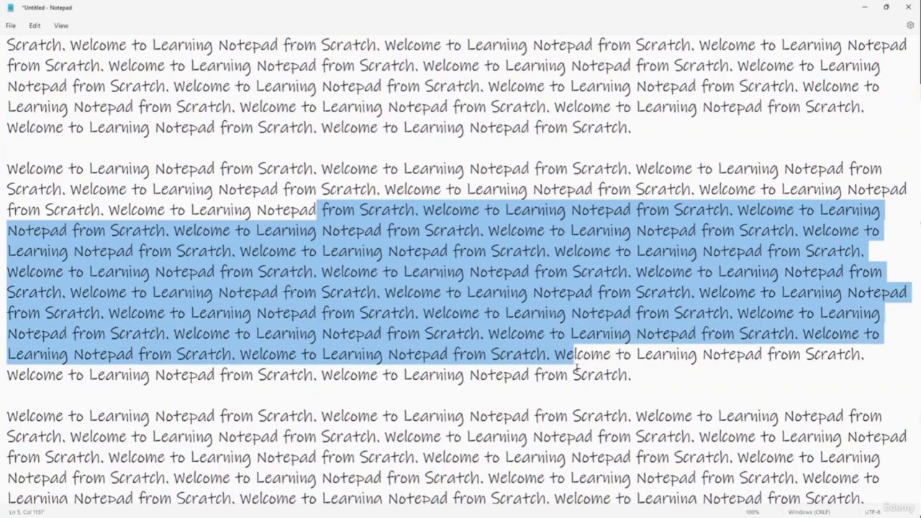
{"action": "left_click", "coordinate": [424, 294]}
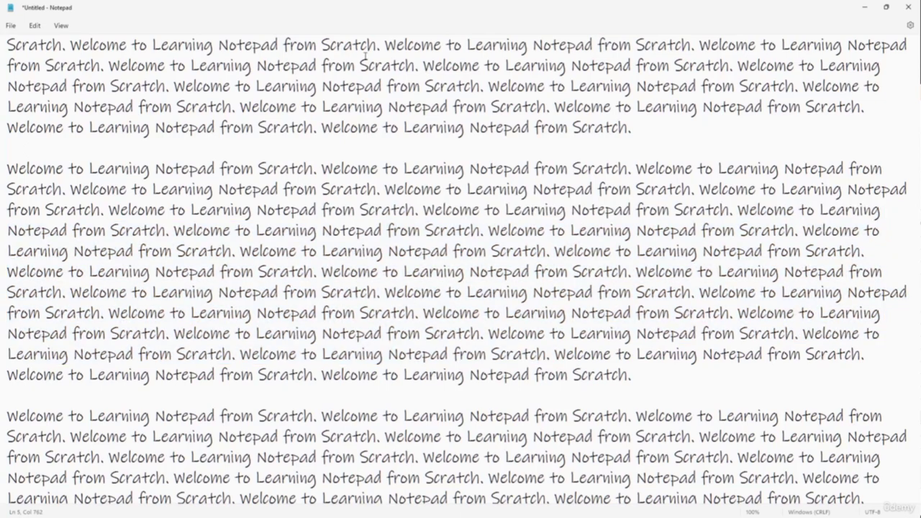
{"action": "left_click_drag", "start_coordinate": [532, 47], "coordinate": [3, 40]}
Reopen the font settings and try the Microsoft Tai Le and Segoe MDL2 Assets font families.
{"action": "left_click", "coordinate": [34, 26]}
{"action": "left_click", "coordinate": [61, 242]}
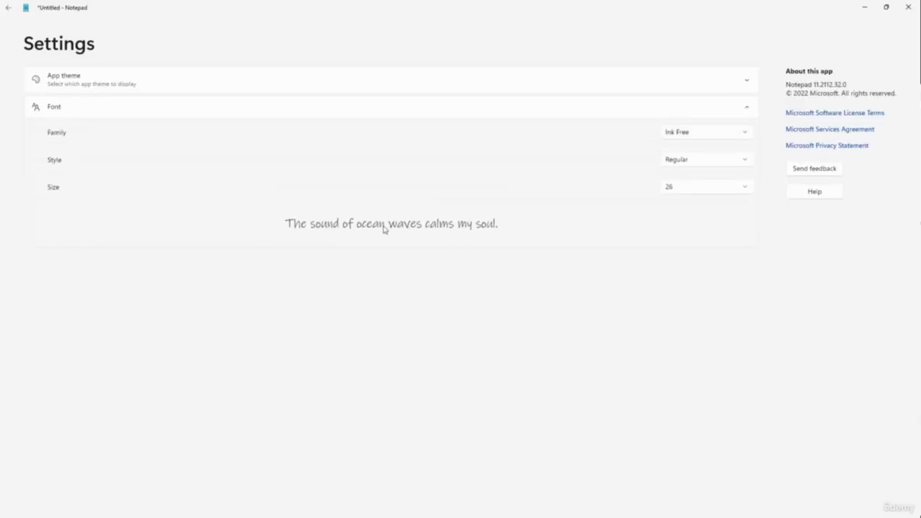
{"action": "left_click", "coordinate": [748, 133]}
{"action": "scroll", "coordinate": [712, 216], "scroll_direction": "down", "scroll_amount": 5}
{"action": "left_click", "coordinate": [710, 217]}
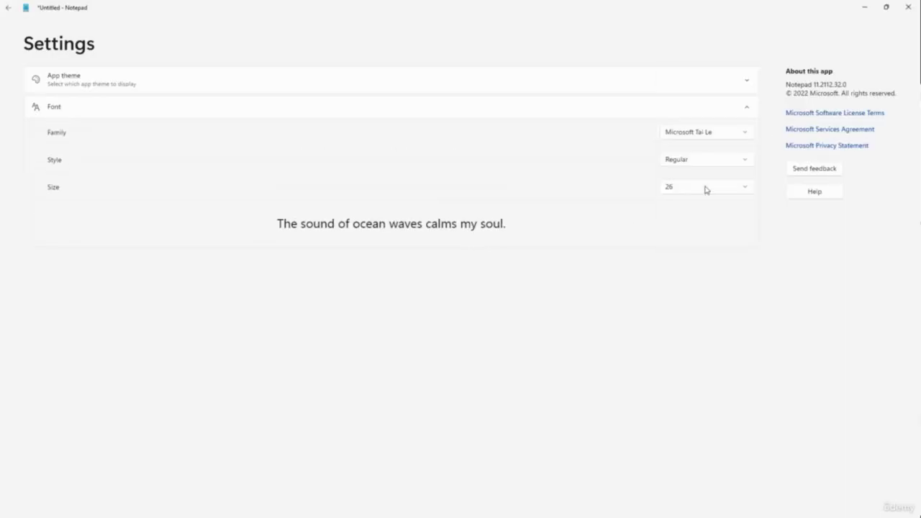
{"action": "left_click", "coordinate": [705, 140]}
{"action": "scroll", "coordinate": [689, 216], "scroll_direction": "down", "scroll_amount": 5}
{"action": "left_click", "coordinate": [691, 207]}
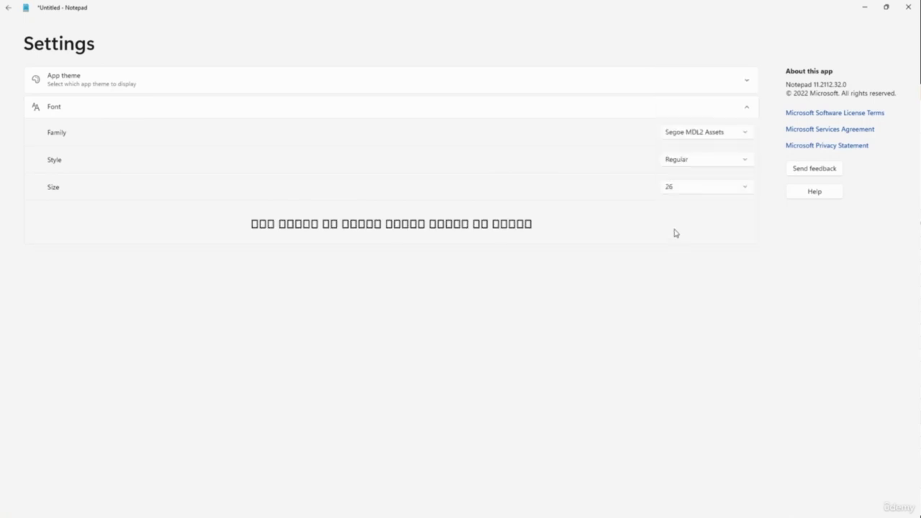
Set the font family to Tempus Sans ITC and return to the document.
{"action": "left_click", "coordinate": [703, 132]}
{"action": "scroll", "coordinate": [673, 213], "scroll_direction": "down", "scroll_amount": 5}
{"action": "left_click", "coordinate": [670, 214]}
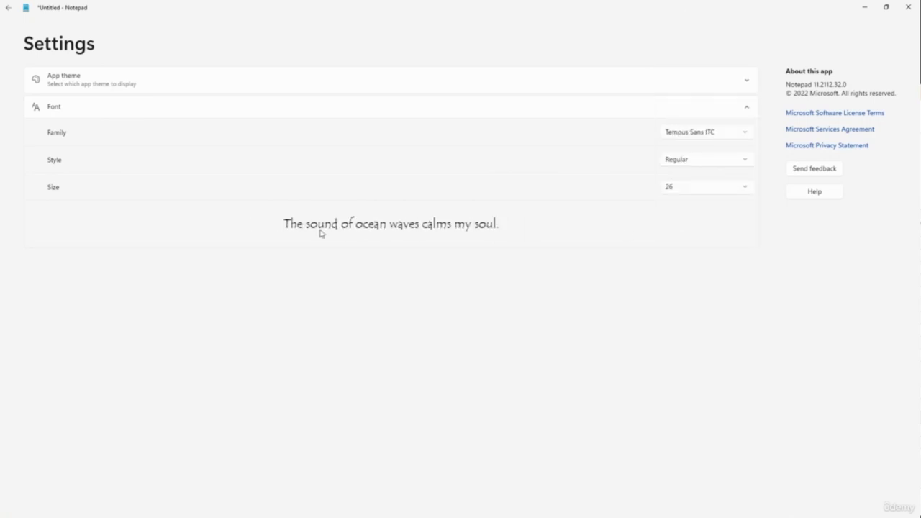
{"action": "left_click", "coordinate": [8, 10]}
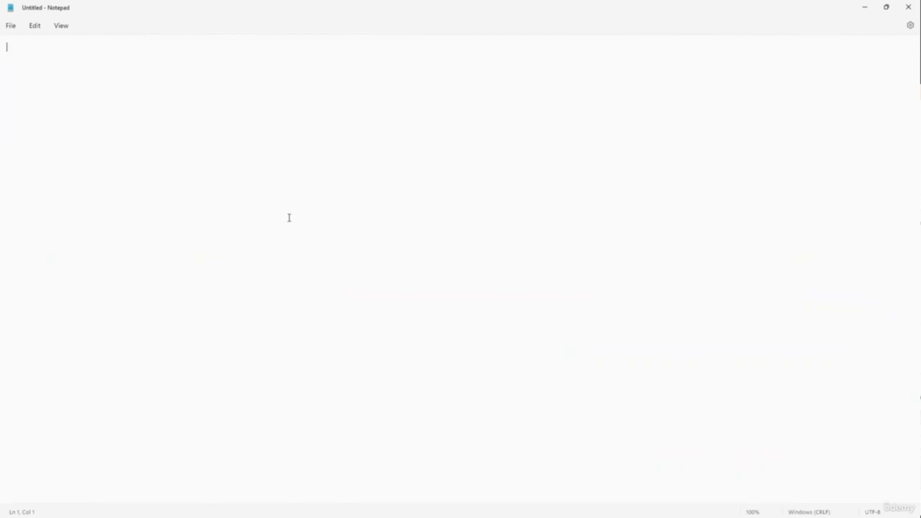
Write "Welcome to Udemy." in the empty document and leave a blank line below it.
{"action": "type", "text": "Welcome to Udemy"}
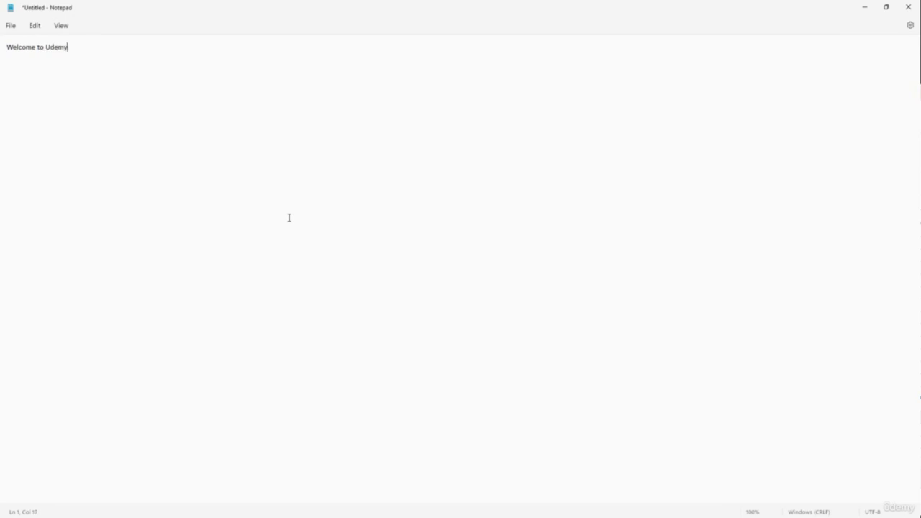
{"action": "type", "text": "."}
{"action": "key", "text": "Return"}
{"action": "key", "text": "Return"}
Insert the current time and date on line 3 and again on line 6.
{"action": "left_click", "coordinate": [35, 25]}
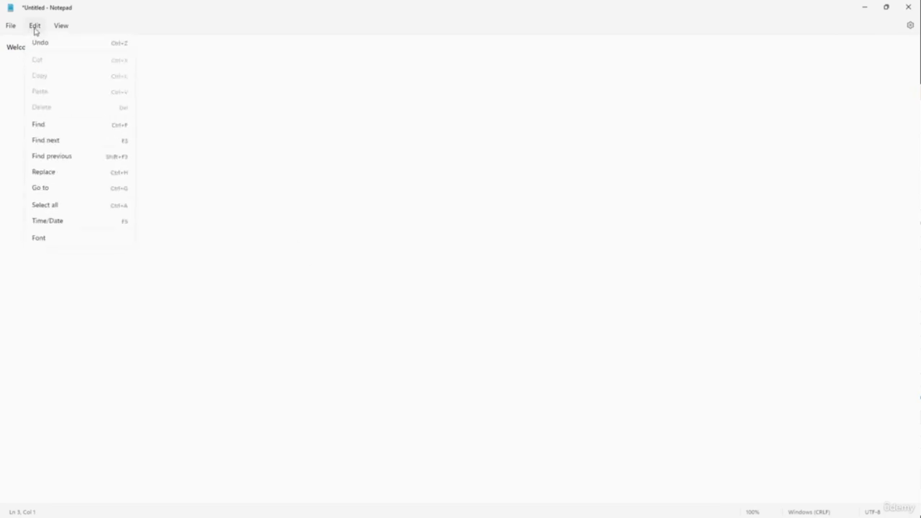
{"action": "left_click", "coordinate": [65, 222]}
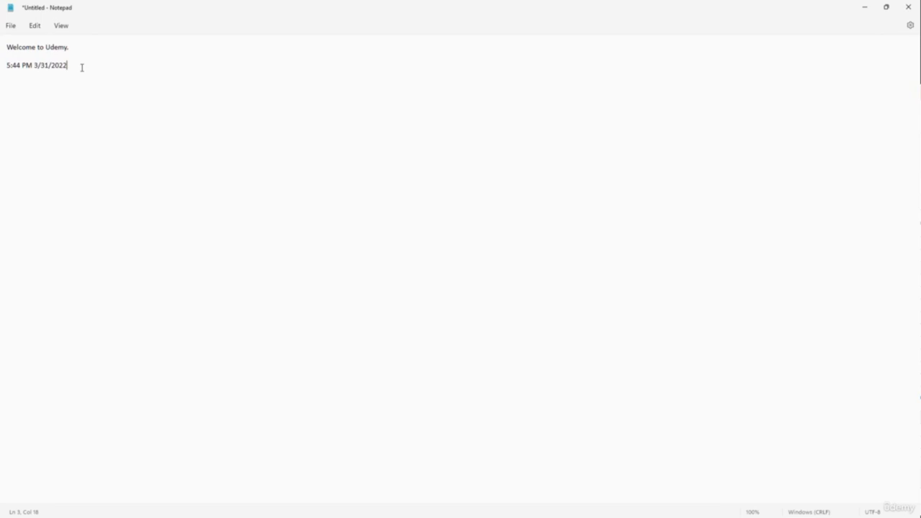
{"action": "key", "text": "Return"}
{"action": "key", "text": "F5"}
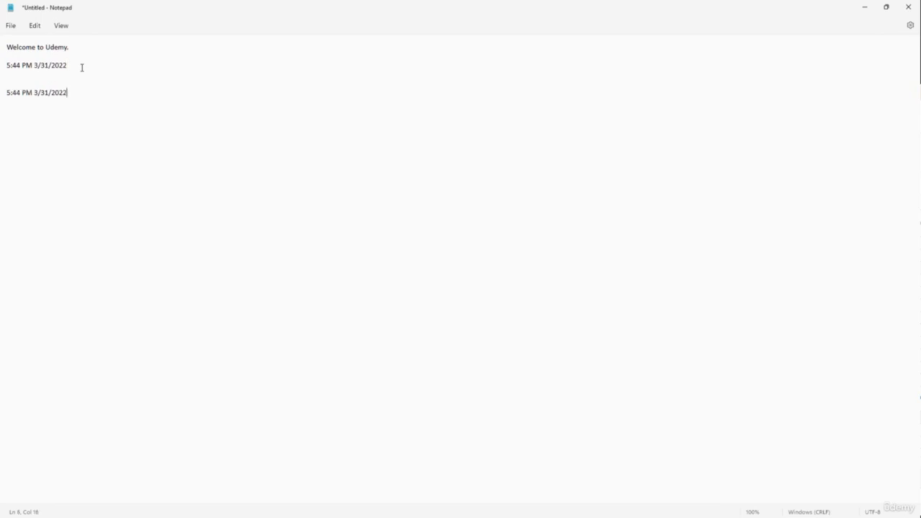
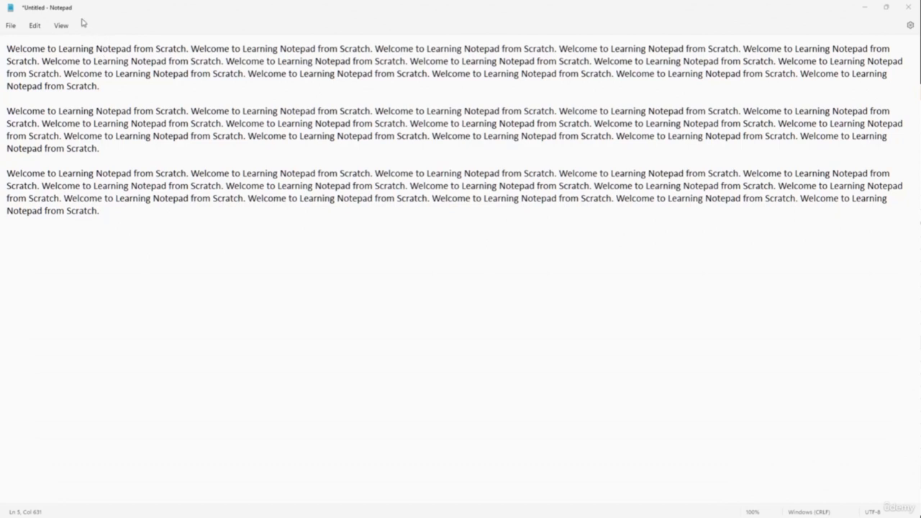
Zoom in on the text three times with the Zoom in command, up to 130%.
{"action": "left_click", "coordinate": [62, 26]}
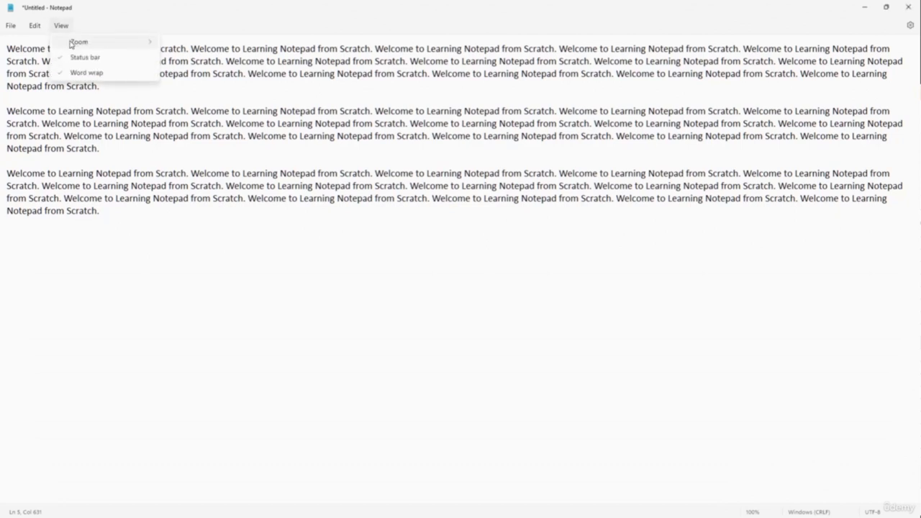
{"action": "mouse_move", "coordinate": [74, 43]}
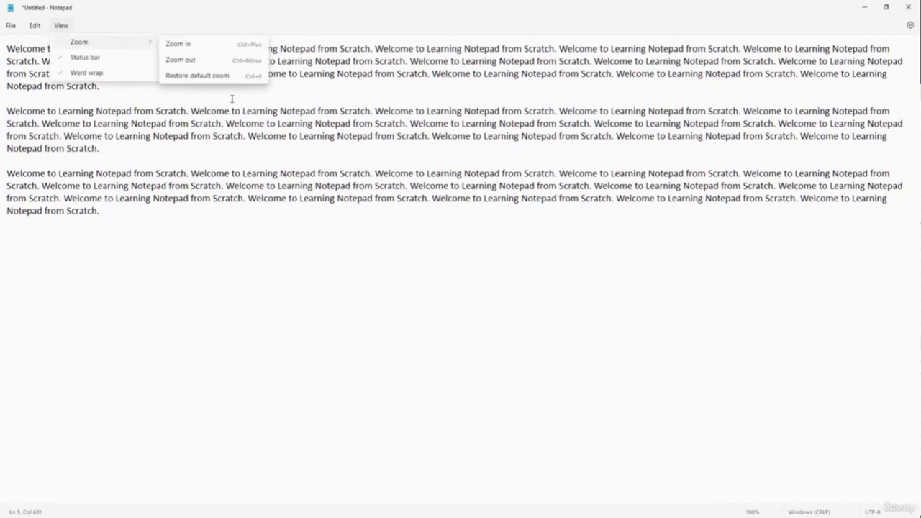
{"action": "left_click", "coordinate": [198, 46]}
{"action": "left_click", "coordinate": [62, 26]}
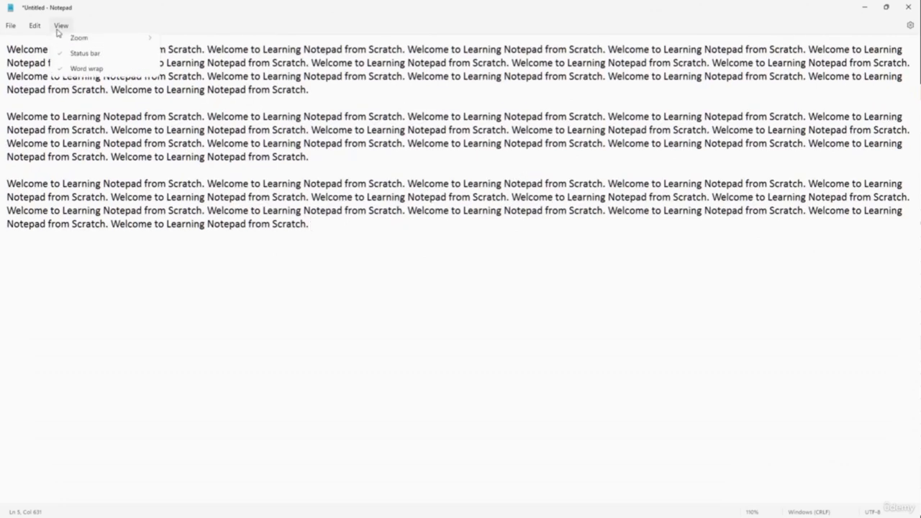
{"action": "mouse_move", "coordinate": [99, 41]}
{"action": "left_click", "coordinate": [176, 48]}
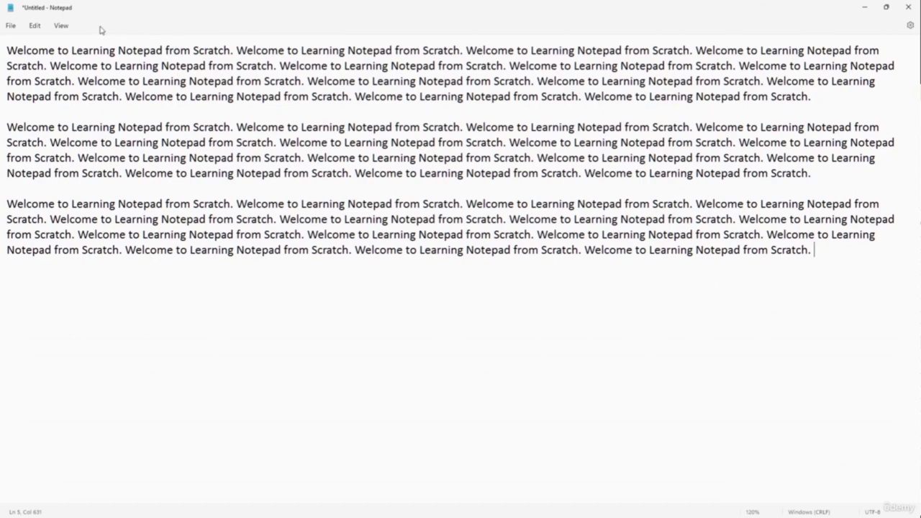
{"action": "left_click", "coordinate": [64, 27]}
{"action": "mouse_move", "coordinate": [81, 42]}
{"action": "left_click", "coordinate": [180, 41]}
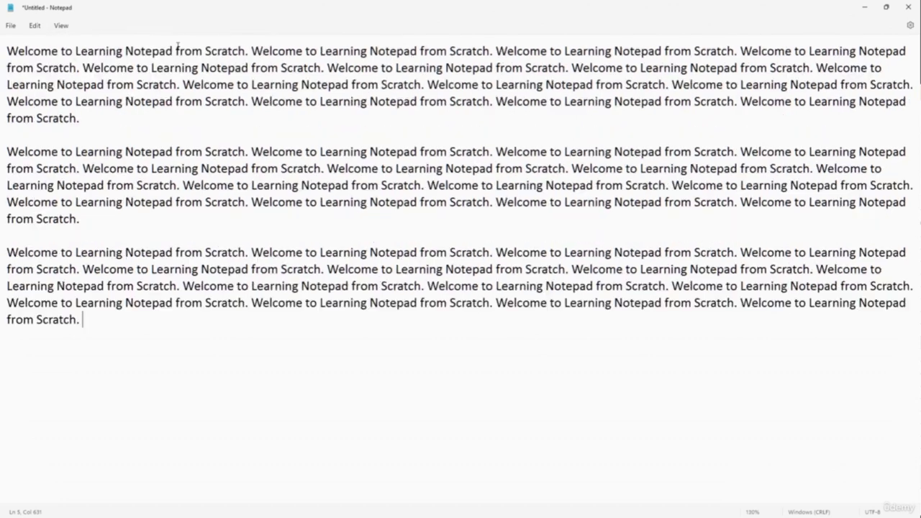
Zoom the text out one level to 120% with the Zoom out command.
{"action": "left_click", "coordinate": [62, 27]}
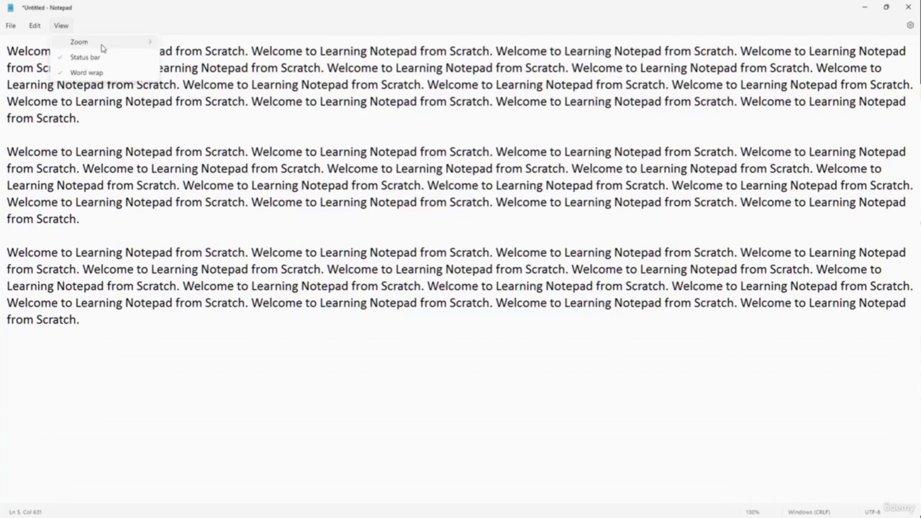
{"action": "mouse_move", "coordinate": [108, 36]}
{"action": "left_click", "coordinate": [237, 72]}
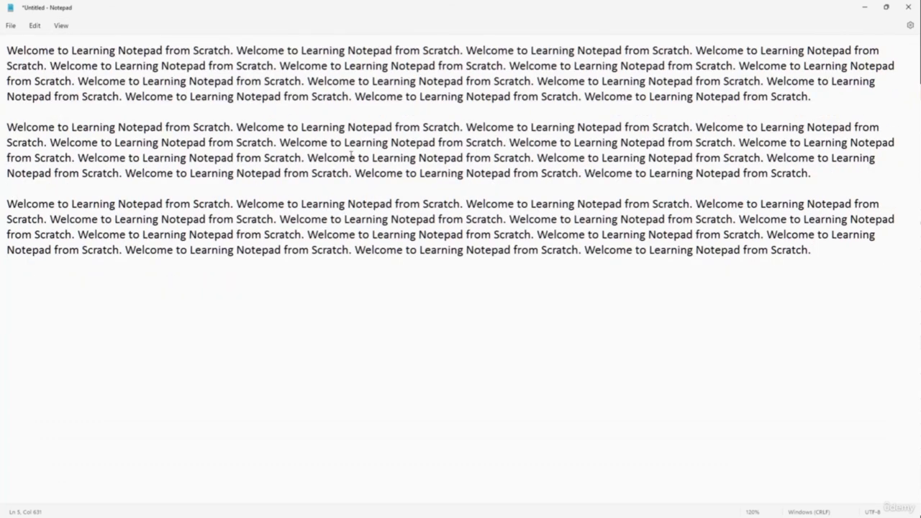
Zoom the text in to 220%, out to 140%, in to 190%, and out to very small levels around 20%.
{"action": "scroll", "coordinate": [351, 154], "scroll_direction": "up", "scroll_amount": 10}
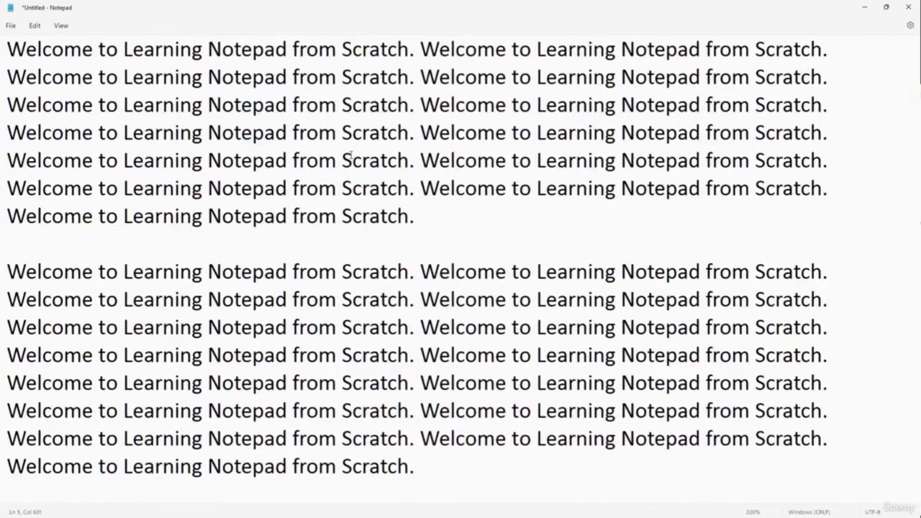
{"action": "scroll", "coordinate": [351, 154], "scroll_direction": "down", "scroll_amount": 6}
{"action": "scroll", "coordinate": [351, 155], "scroll_direction": "down", "scroll_amount": 2}
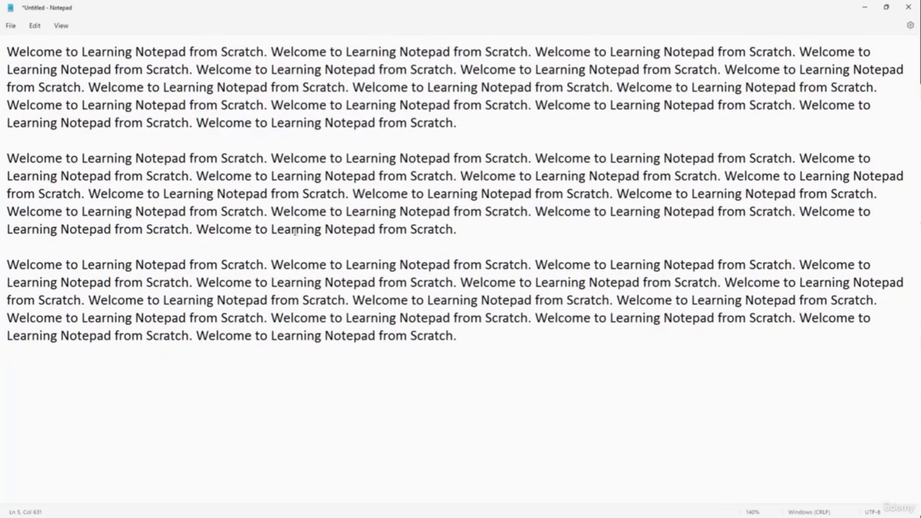
{"action": "scroll", "coordinate": [333, 334], "scroll_direction": "up", "scroll_amount": 7}
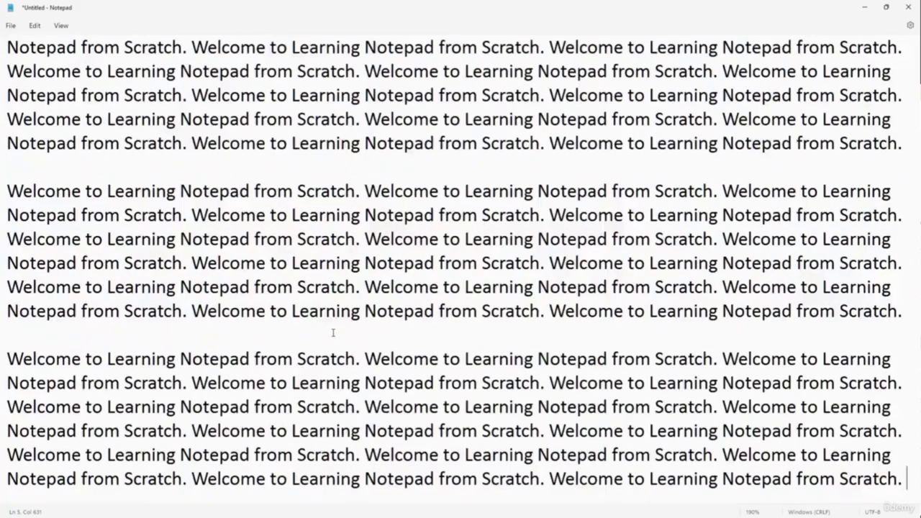
{"action": "scroll", "coordinate": [334, 333], "scroll_direction": "down", "scroll_amount": 10}
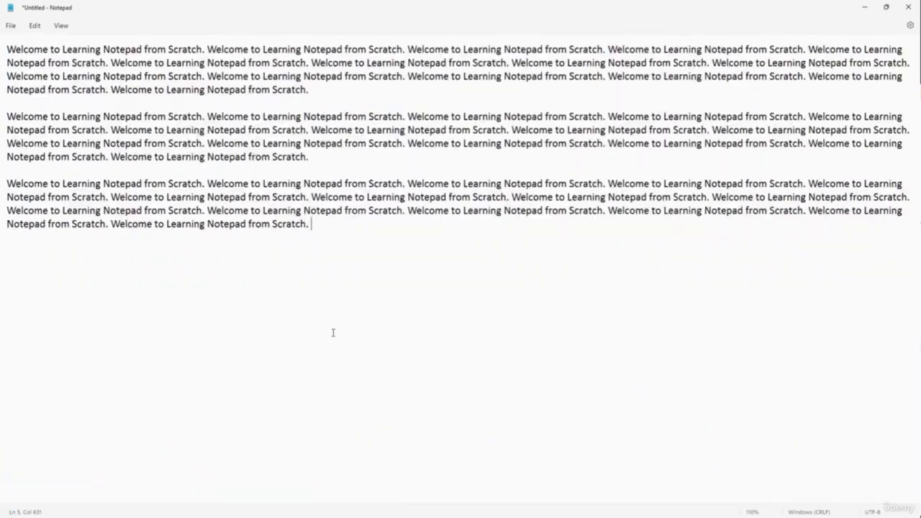
{"action": "scroll", "coordinate": [334, 333], "scroll_direction": "down", "scroll_amount": 6}
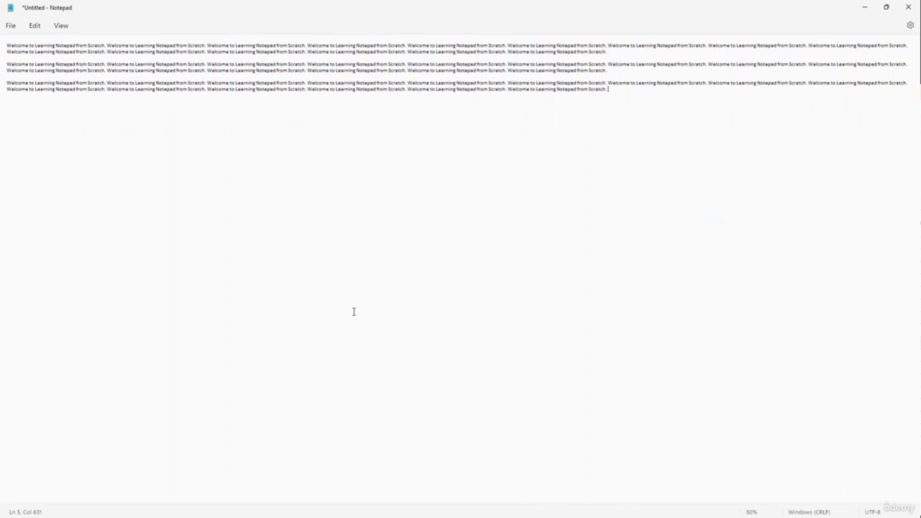
{"action": "scroll", "coordinate": [385, 304], "scroll_direction": "up", "scroll_amount": 20}
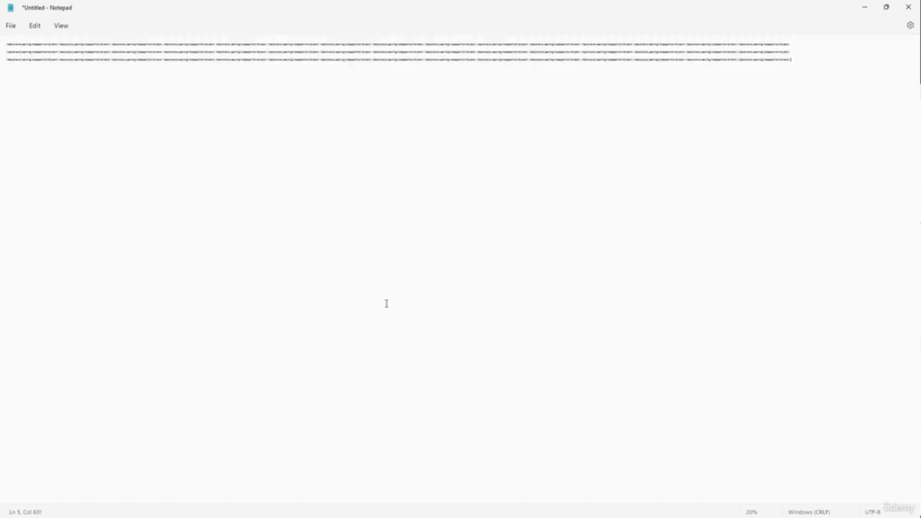
{"action": "scroll", "coordinate": [386, 302], "scroll_direction": "down", "scroll_amount": 20}
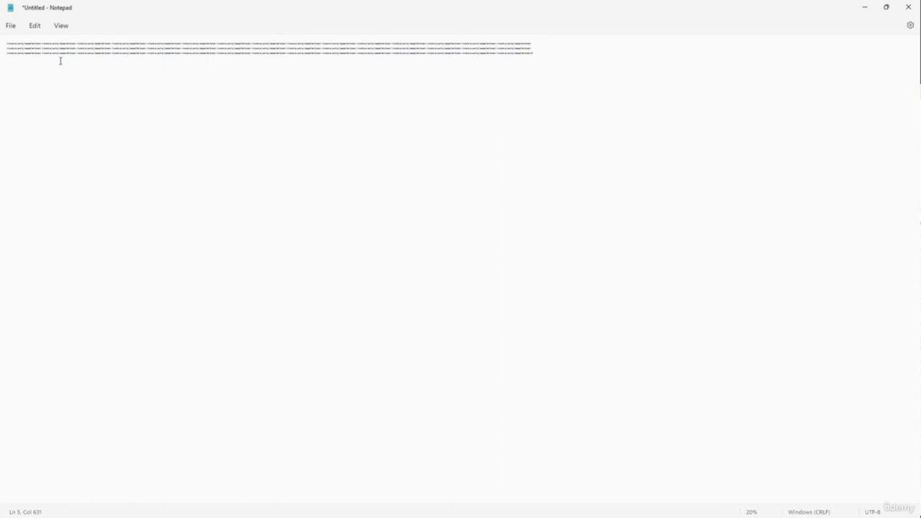
Restore the default zoom of the document.
{"action": "left_click", "coordinate": [62, 27]}
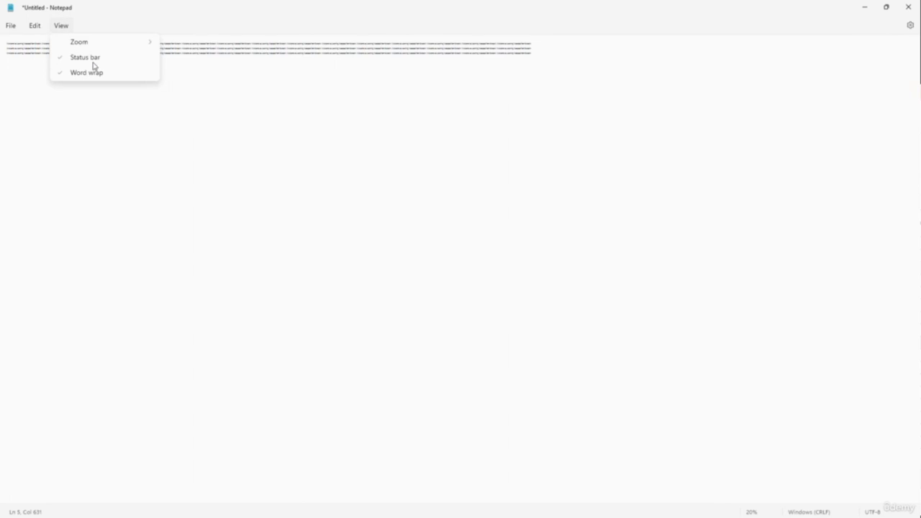
{"action": "mouse_move", "coordinate": [82, 49]}
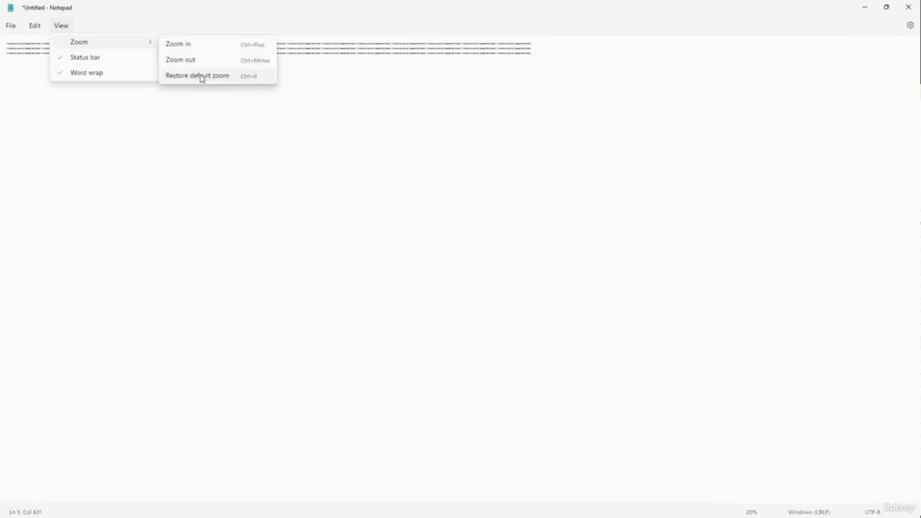
{"action": "left_click", "coordinate": [258, 80]}
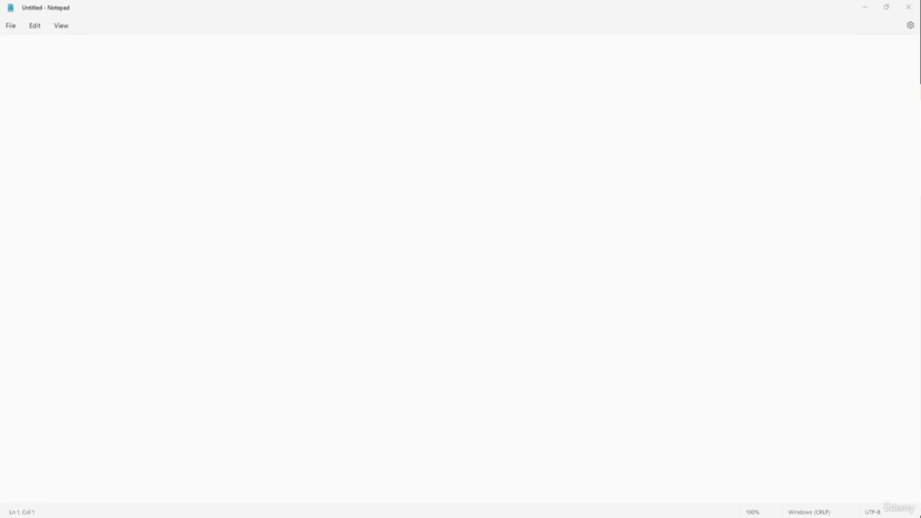
Write the declaration <!DOCTYPE html> on the first line of the empty document.
{"action": "left_click", "coordinate": [332, 222]}
{"action": "left_click", "coordinate": [44, 62]}
{"action": "type", "text": "<>"}
{"action": "type", "text": "!"}
{"action": "type", "text": "DOCTYPE"}
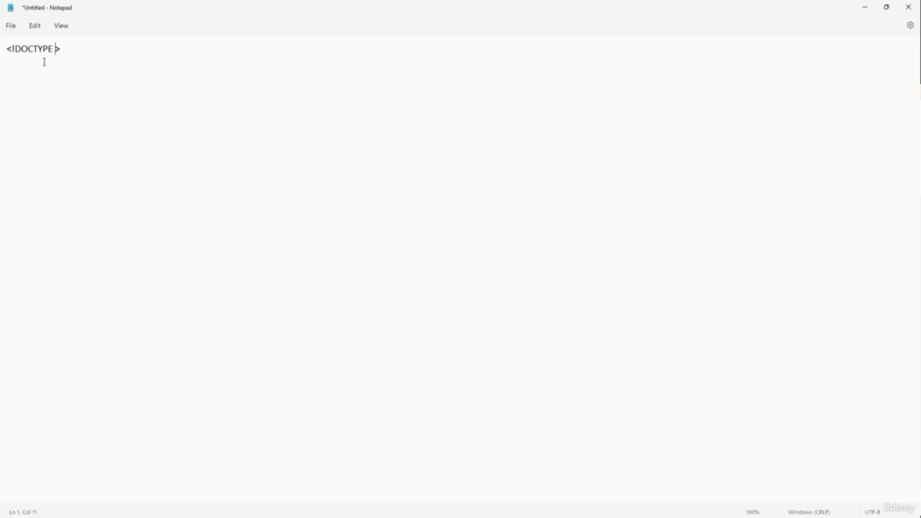
{"action": "type", "text": " html"}
Add an opening <html> tag on the line below the document type declaration.
{"action": "key", "text": "Return"}
{"action": "type", "text": "<>"}
{"action": "key", "text": "Left"}
{"action": "type", "text": "html"}
Copy the <html> tag to the line below and turn the copy into the closing tag </html>.
{"action": "left_click_drag", "start_coordinate": [41, 80], "coordinate": [2, 71]}
{"action": "key", "text": "ctrl+c"}
{"action": "left_click", "coordinate": [62, 74]}
{"action": "key", "text": "ctrl+v"}
{"action": "key", "text": "Left"}
{"action": "key", "text": "Left"}
{"action": "key", "text": "Left"}
{"action": "key", "text": "Left"}
{"action": "key", "text": "Left"}
{"action": "type", "text": "/"}
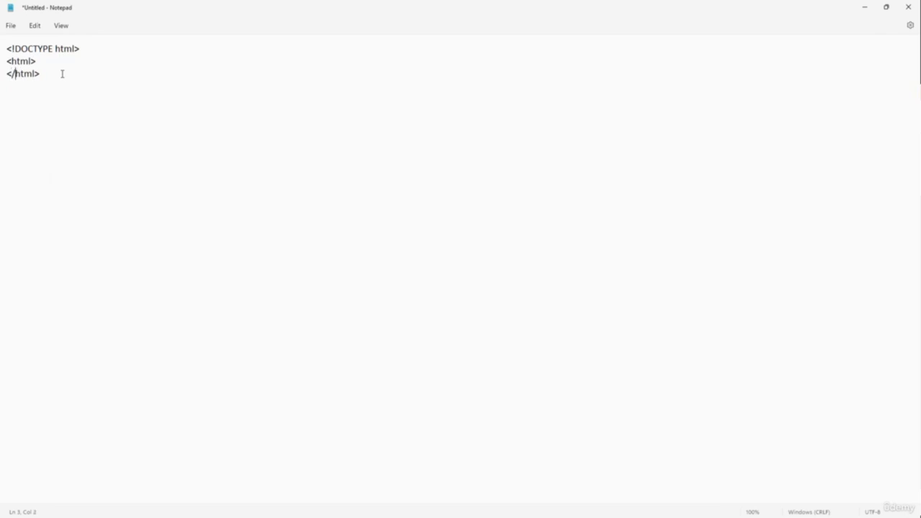
Add an opening <body> tag and a closing </body> tag on separate lines between the html tags.
{"action": "left_click", "coordinate": [39, 62]}
{"action": "key", "text": "Return"}
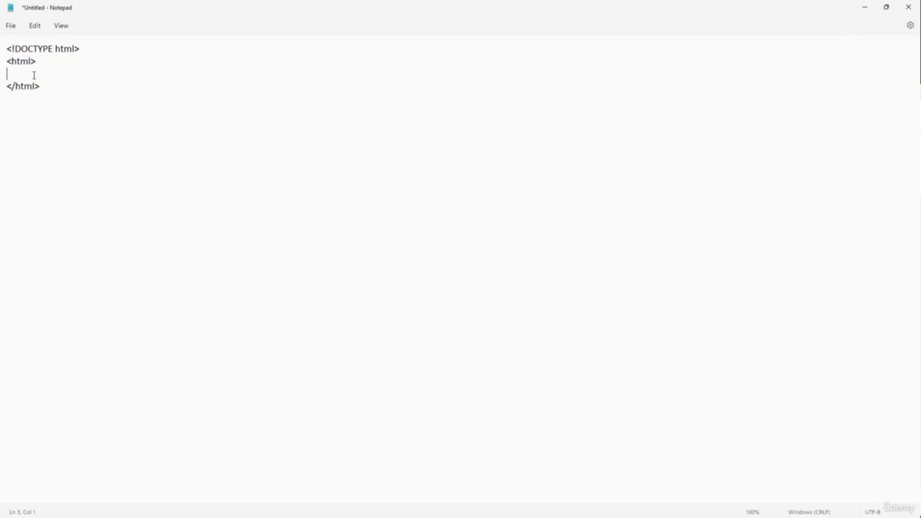
{"action": "type", "text": "<>"}
{"action": "type", "text": "body>"}
{"action": "key", "text": "Return"}
{"action": "left_click_drag", "start_coordinate": [62, 72], "coordinate": [8, 79]}
{"action": "key", "text": "ctrl+c"}
{"action": "left_click", "coordinate": [77, 87]}
{"action": "key", "text": "ctrl+v"}
{"action": "left_click", "coordinate": [14, 87]}
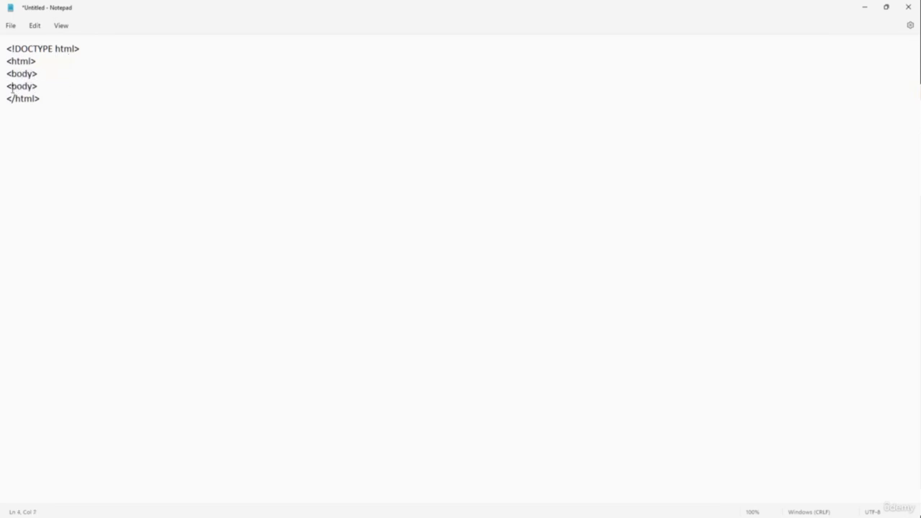
{"action": "type", "text": "/"}
Indent the opening and closing body tags by one tab level inside the html element.
{"action": "left_click", "coordinate": [8, 74]}
{"action": "key", "text": "Tab"}
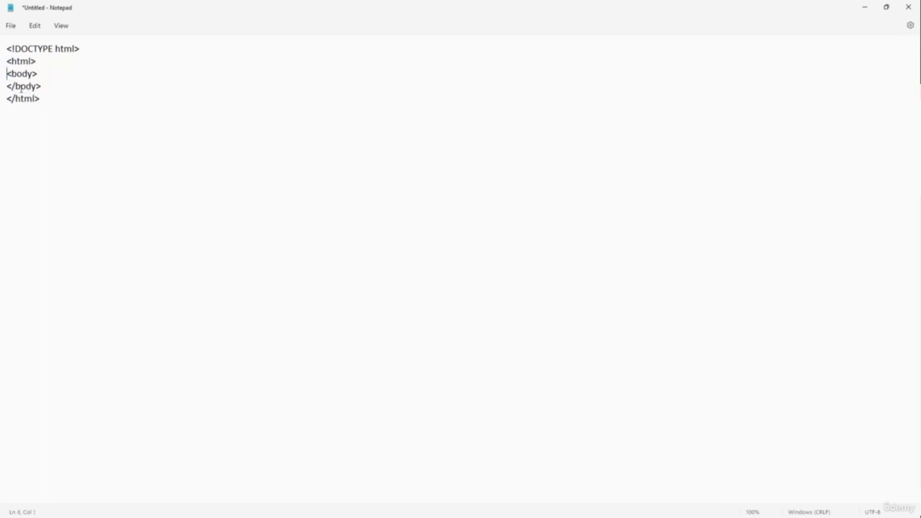
{"action": "key", "text": "Tab"}
{"action": "left_click_drag", "start_coordinate": [3, 85], "coordinate": [42, 86]}
{"action": "left_click", "coordinate": [7, 86]}
{"action": "key", "text": "Tab"}
Add an h1 heading reading "Welcome to Udemy" inside the body, indented two tab levels.
{"action": "left_click", "coordinate": [72, 75]}
{"action": "key", "text": "Return"}
{"action": "key", "text": "Tab"}
{"action": "key", "text": "Tab"}
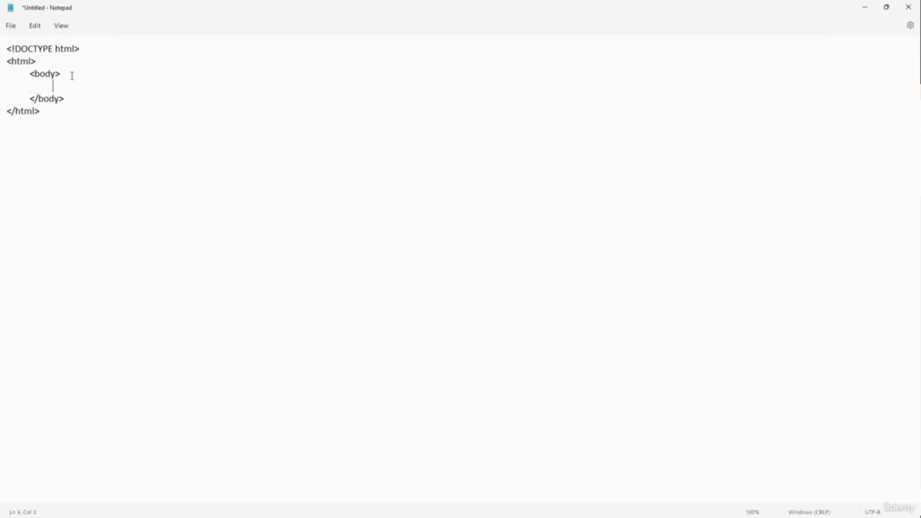
{"action": "type", "text": "<h1></h1>Welcome to"}
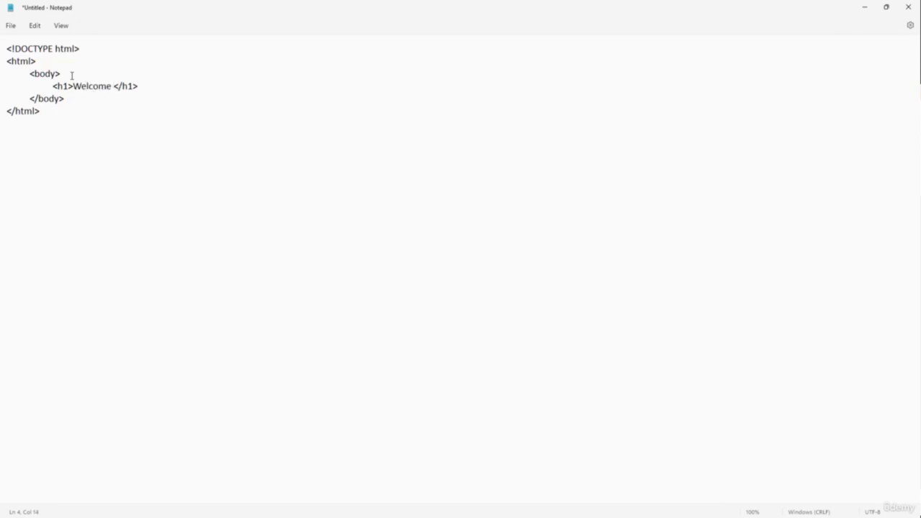
{"action": "type", "text": " Udemy"}
{"action": "key", "text": "Right"}
{"action": "key", "text": "Right"}
Add a p element containing "This is a pragraph." below the heading, separated by a blank line.
{"action": "key", "text": "Return"}
{"action": "key", "text": "Return"}
{"action": "key", "text": "Tab"}
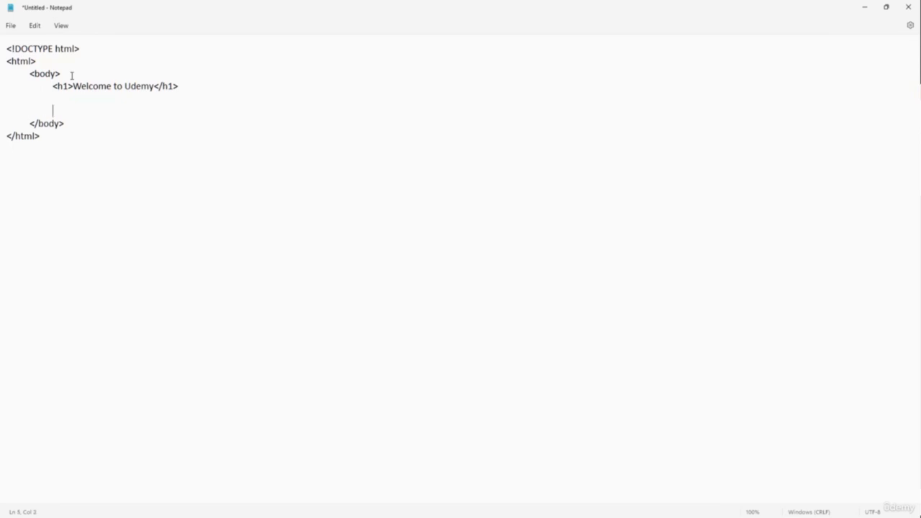
{"action": "type", "text": "<>p"}
{"action": "key", "text": "Right"}
{"action": "type", "text": "<>/p"}
{"action": "key", "text": "Left"}
{"action": "key", "text": "Left"}
{"action": "key", "text": "Left"}
{"action": "type", "text": "This is a a"}
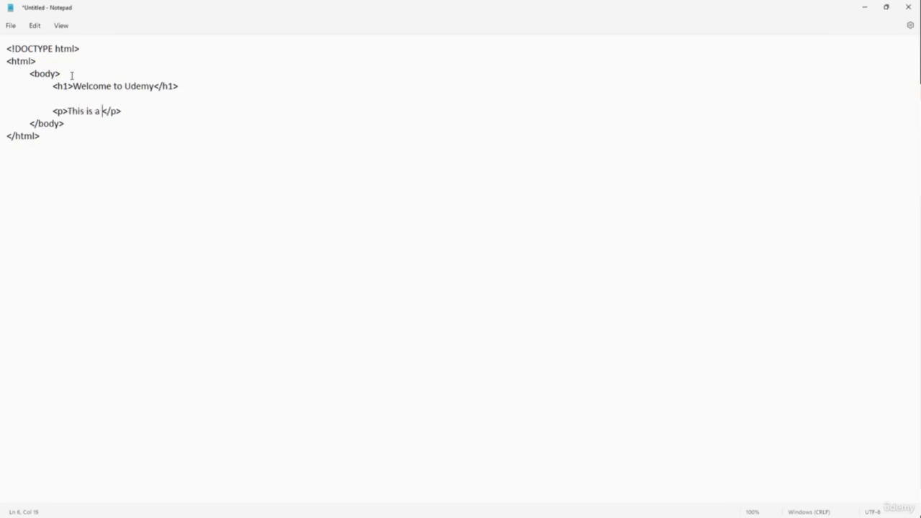
{"action": "key", "text": "Left"}
{"action": "type", "text": "pragraph."}
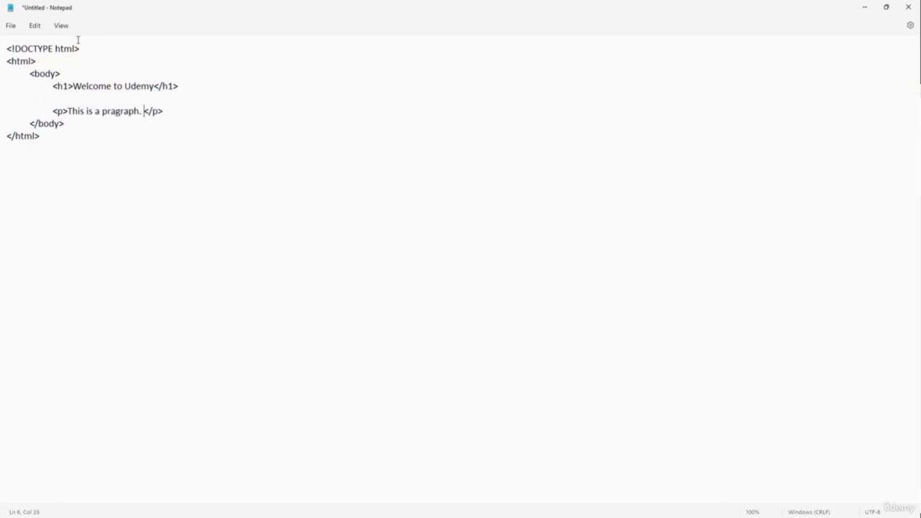
Copy the sentence "This is a pragraph." and repeat it 16 more times within the same p element.
{"action": "left_click_drag", "start_coordinate": [144, 112], "coordinate": [67, 113]}
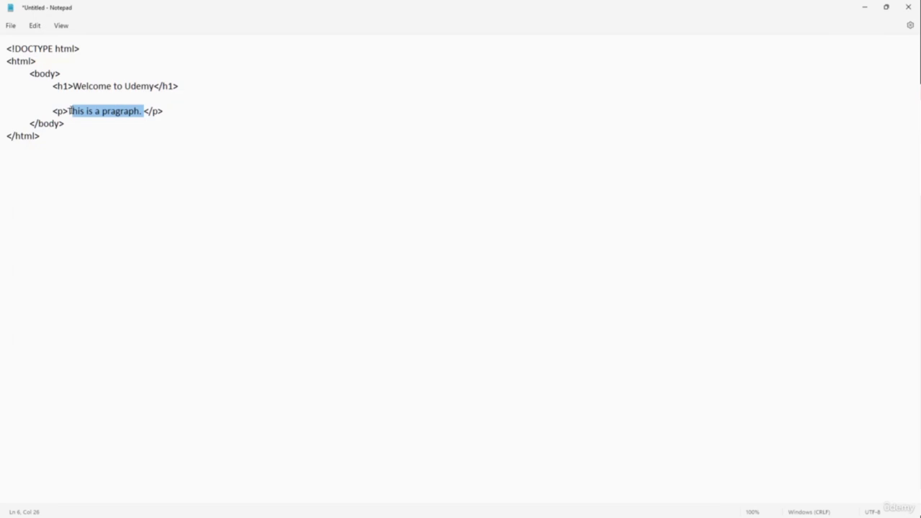
{"action": "key", "text": "ctrl+c"}
{"action": "left_click", "coordinate": [144, 112]}
{"action": "key", "text": "ctrl+v"}
{"action": "key", "text": "ctrl+v"}
{"action": "key", "text": "ctrl+v"}
{"action": "key", "text": "ctrl+v"}
{"action": "key", "text": "ctrl+v"}
{"action": "key", "text": "ctrl+v"}
{"action": "key", "text": "ctrl+v"}
{"action": "key", "text": "ctrl+v"}
{"action": "key", "text": "ctrl+v"}
{"action": "key", "text": "ctrl+v"}
{"action": "key", "text": "ctrl+v"}
{"action": "key", "text": "ctrl+v"}
{"action": "key", "text": "ctrl+v"}
{"action": "key", "text": "ctrl+v"}
{"action": "key", "text": "ctrl+v"}
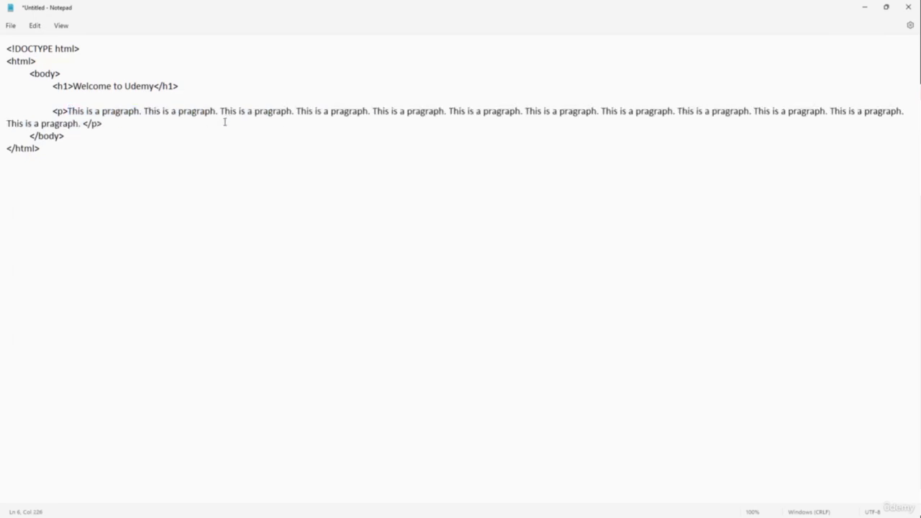
{"action": "key", "text": "ctrl+v"}
Copy the whole p element and paste three copies of it on new lines below the original.
{"action": "left_click_drag", "start_coordinate": [535, 125], "coordinate": [47, 107]}
{"action": "left_click", "coordinate": [493, 125]}
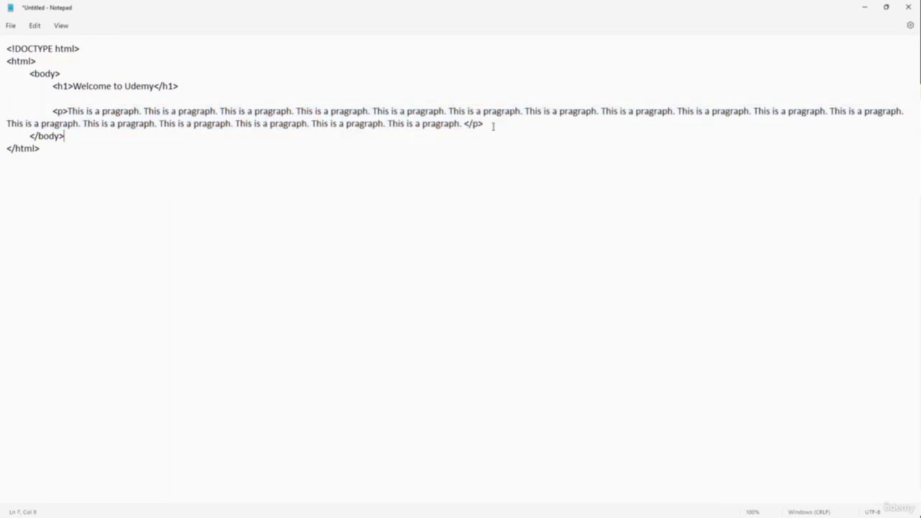
{"action": "key", "text": "Return"}
{"action": "key", "text": "ctrl+v"}
{"action": "key", "text": "Return"}
{"action": "key", "text": "ctrl+v"}
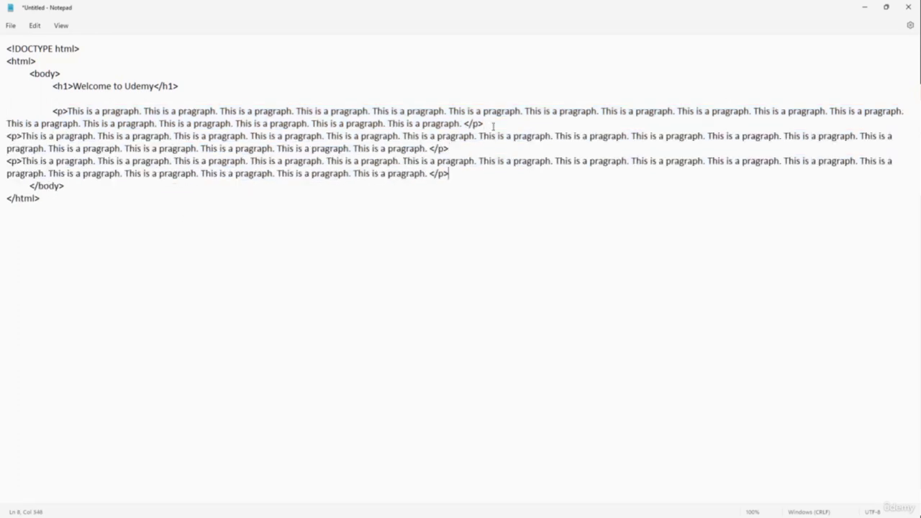
{"action": "key", "text": "Return"}
{"action": "key", "text": "ctrl+v"}
Insert a blank line after each of the four paragraphs.
{"action": "left_click", "coordinate": [500, 127]}
{"action": "key", "text": "Return"}
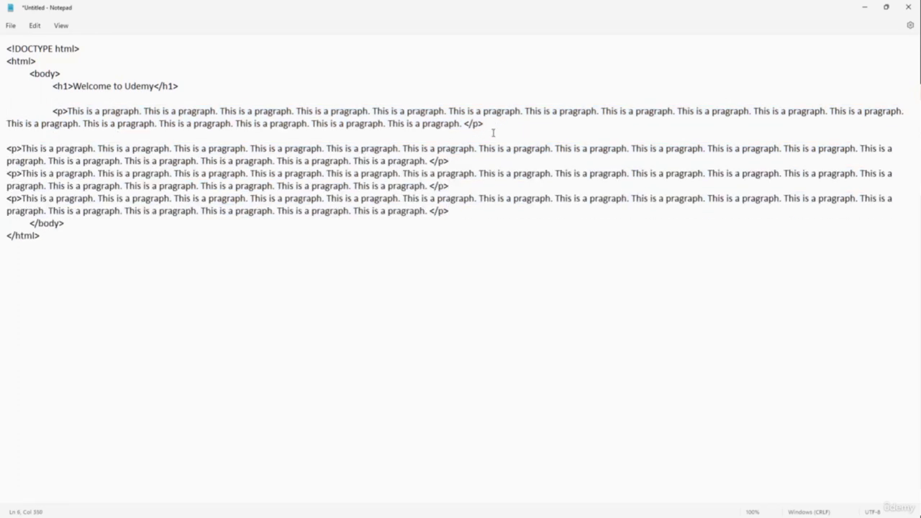
{"action": "key", "text": "Down"}
{"action": "key", "text": "Down"}
{"action": "key", "text": "End"}
{"action": "key", "text": "Return"}
{"action": "key", "text": "Down"}
{"action": "key", "text": "Down"}
{"action": "key", "text": "End"}
{"action": "key", "text": "Return"}
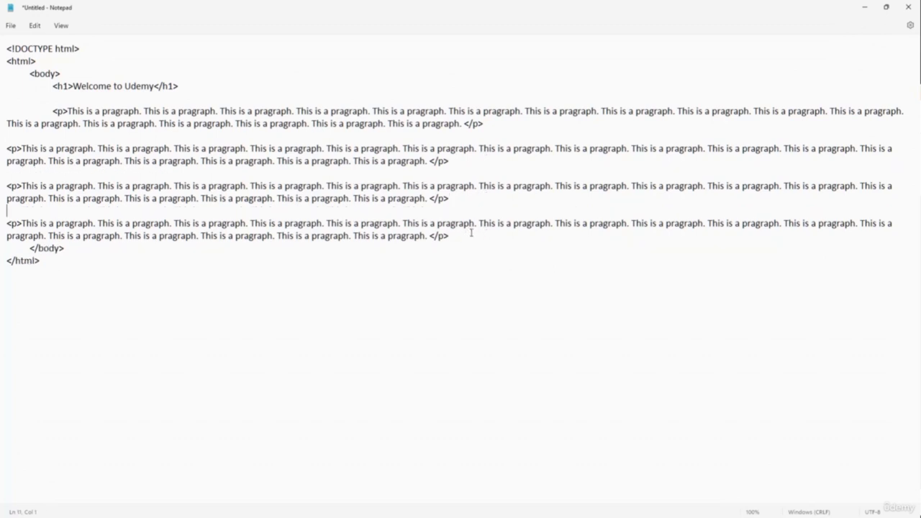
{"action": "key", "text": "Down"}
{"action": "key", "text": "Down"}
{"action": "key", "text": "End"}
{"action": "key", "text": "Return"}
Indent the three pasted paragraphs by two tab levels to align them with the first paragraph.
{"action": "left_click", "coordinate": [8, 149]}
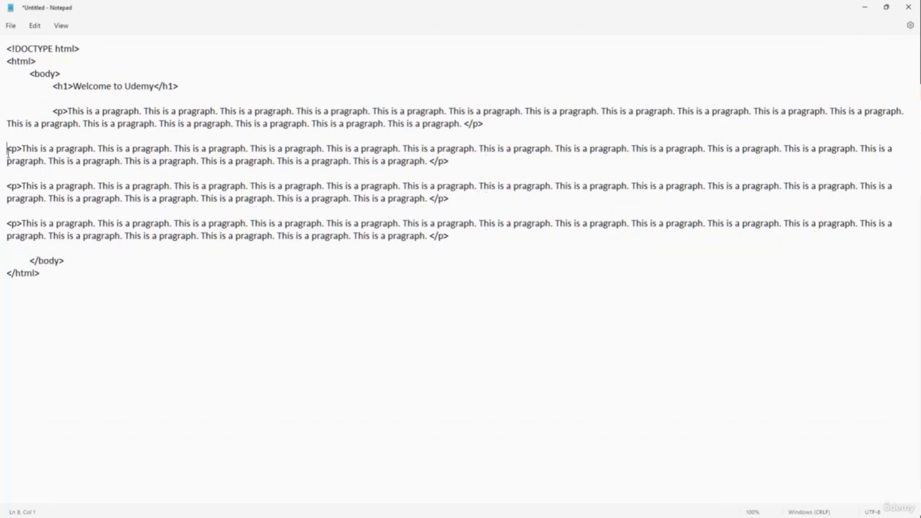
{"action": "key", "text": "Tab"}
{"action": "left_click", "coordinate": [8, 185]}
{"action": "key", "text": "Tab"}
{"action": "key", "text": "Tab"}
{"action": "left_click", "coordinate": [7, 223]}
{"action": "key", "text": "Tab"}
{"action": "key", "text": "Tab"}
{"action": "left_click", "coordinate": [27, 150]}
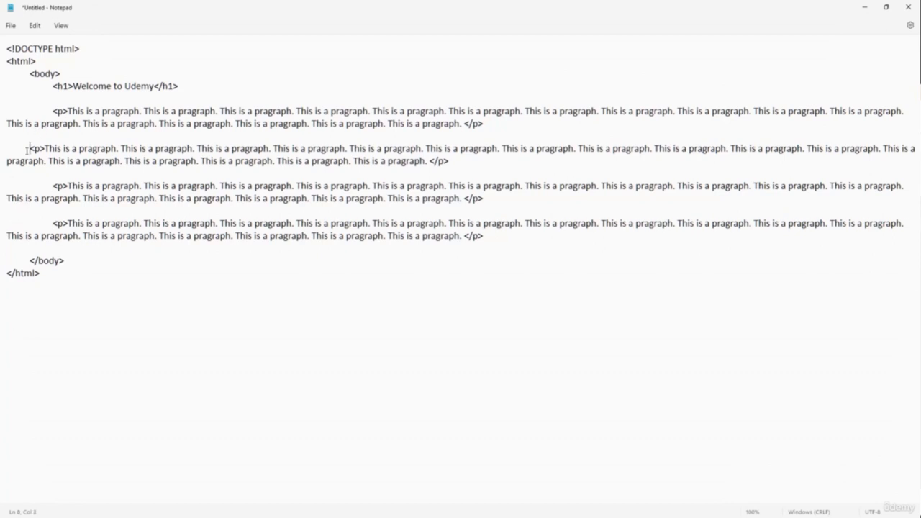
{"action": "key", "text": "Tab"}
Copy the h1 heading line below the last paragraph and indent it two tab levels.
{"action": "left_click", "coordinate": [204, 87]}
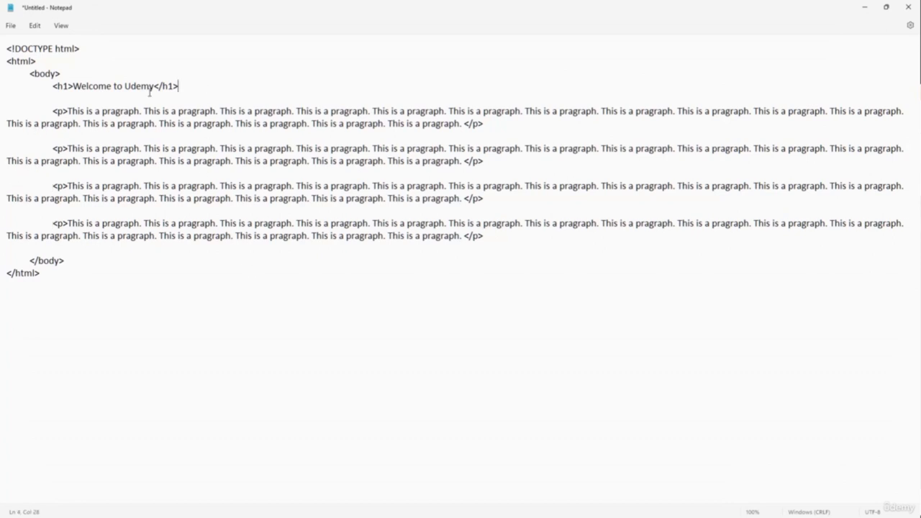
{"action": "left_click", "coordinate": [56, 87], "text": "shift"}
{"action": "left_click", "coordinate": [525, 249]}
{"action": "key", "text": "Return"}
{"action": "key", "text": "ctrl+v"}
{"action": "left_click", "coordinate": [8, 260]}
{"action": "key", "text": "Tab"}
{"action": "key", "text": "Tab"}
Change the opening and closing tags of the copied heading to h2.
{"action": "left_click", "coordinate": [67, 262]}
{"action": "key", "text": "BackSpace"}
{"action": "type", "text": "2"}
{"action": "left_click", "coordinate": [173, 261]}
{"action": "key", "text": "BackSpace"}
{"action": "type", "text": "2"}
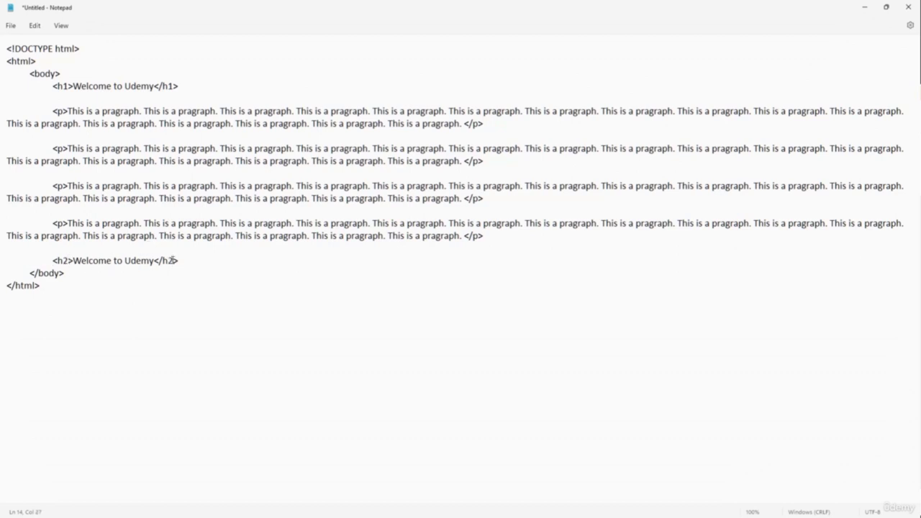
Replace the text of the h2 heading with "This is the End".
{"action": "left_click_drag", "start_coordinate": [154, 261], "coordinate": [75, 263]}
{"action": "key", "text": "BackSpace"}
{"action": "type", "text": "This is thew"}
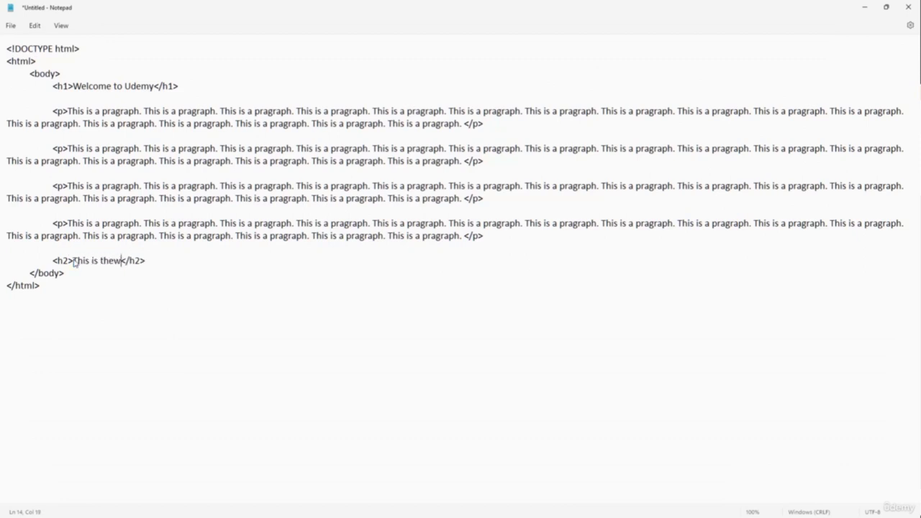
{"action": "key", "text": "BackSpace"}
{"action": "key", "text": "BackSpace"}
{"action": "type", "text": "e Enb"}
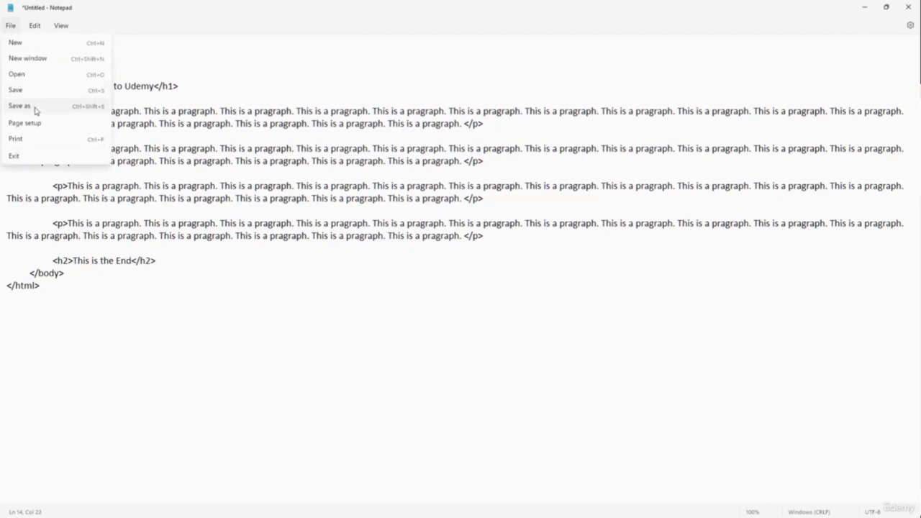
Save the document to the Desktop as Example.html with the file type set to All files.
{"action": "left_click", "coordinate": [35, 111]}
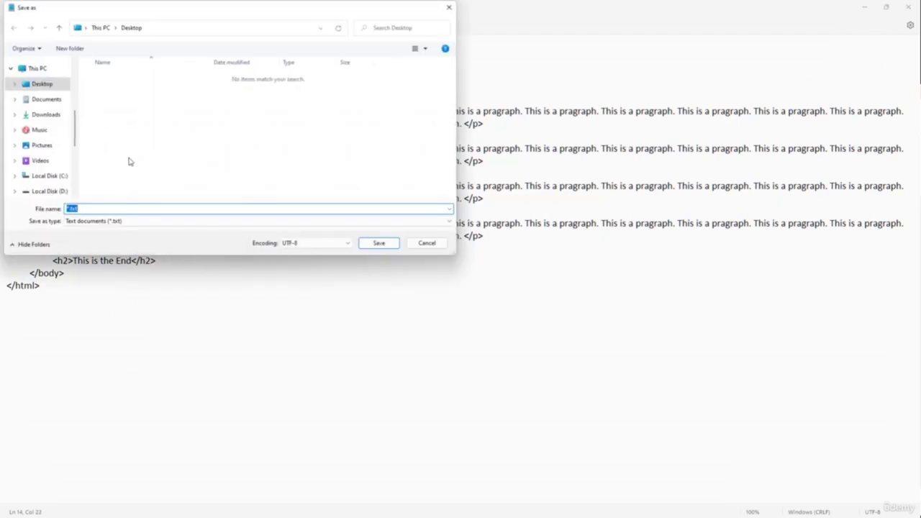
{"action": "left_click", "coordinate": [93, 208]}
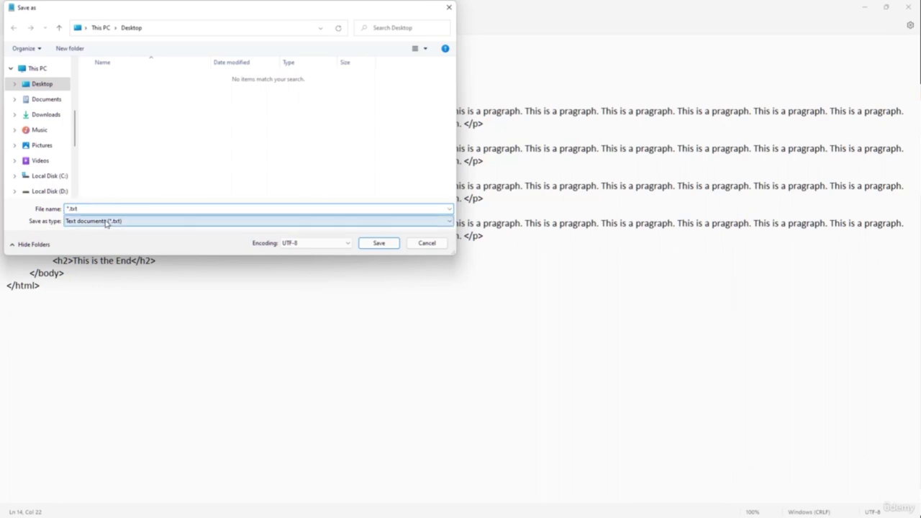
{"action": "left_click", "coordinate": [103, 223]}
{"action": "left_click", "coordinate": [96, 239]}
{"action": "left_click", "coordinate": [91, 210]}
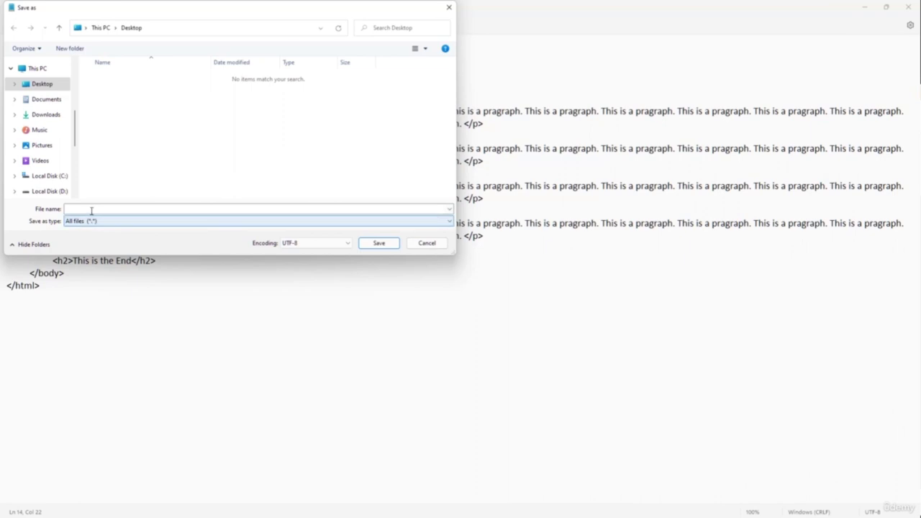
{"action": "left_click", "coordinate": [116, 221]}
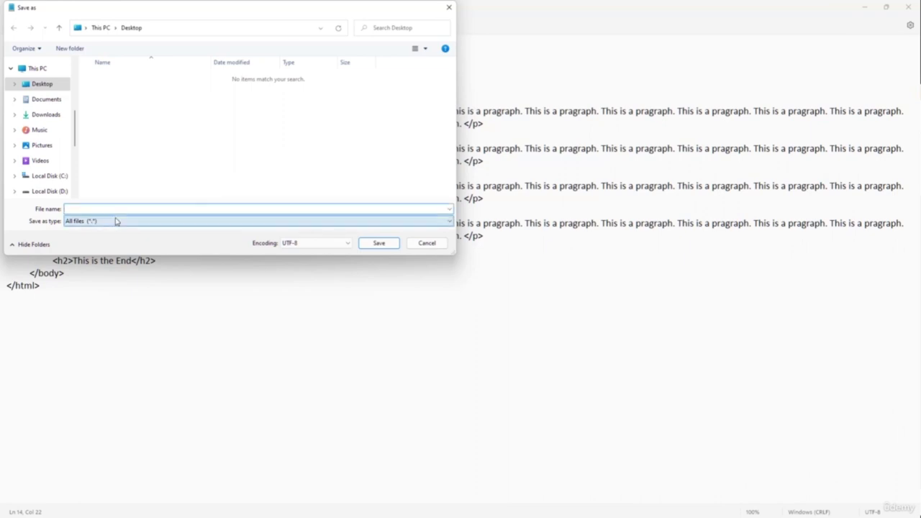
{"action": "type", "text": "Example.html"}
{"action": "left_click", "coordinate": [379, 243]}
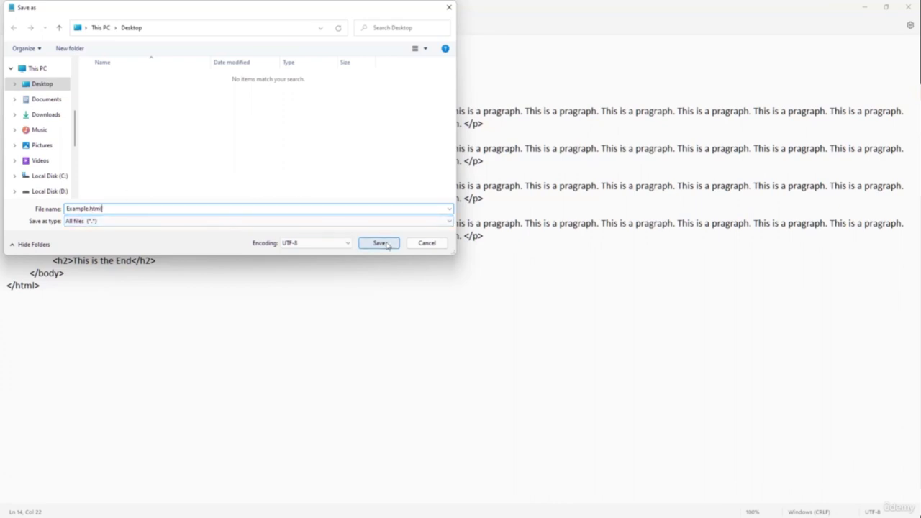
Restore the maximized editor window to a smaller size and open Example.html from the desktop in the default browser.
{"action": "left_click_drag", "start_coordinate": [401, 2], "coordinate": [445, 91]}
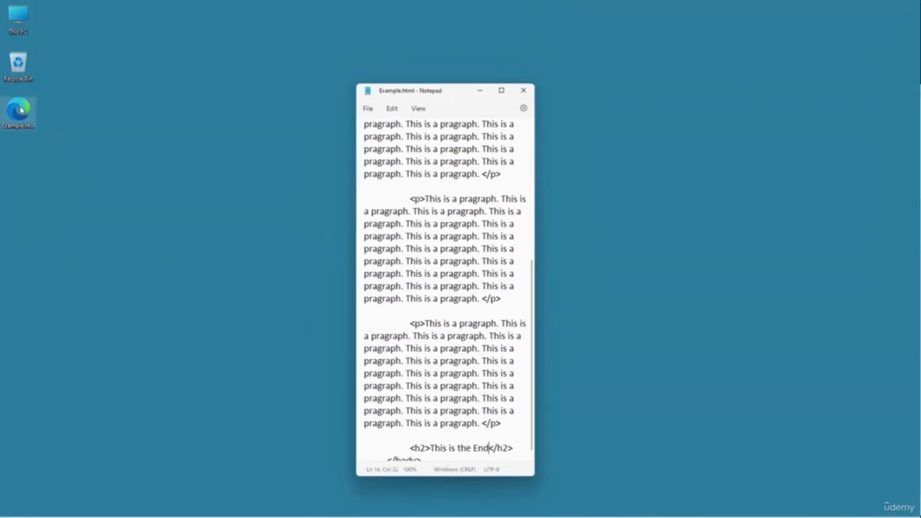
{"action": "left_click", "coordinate": [25, 110]}
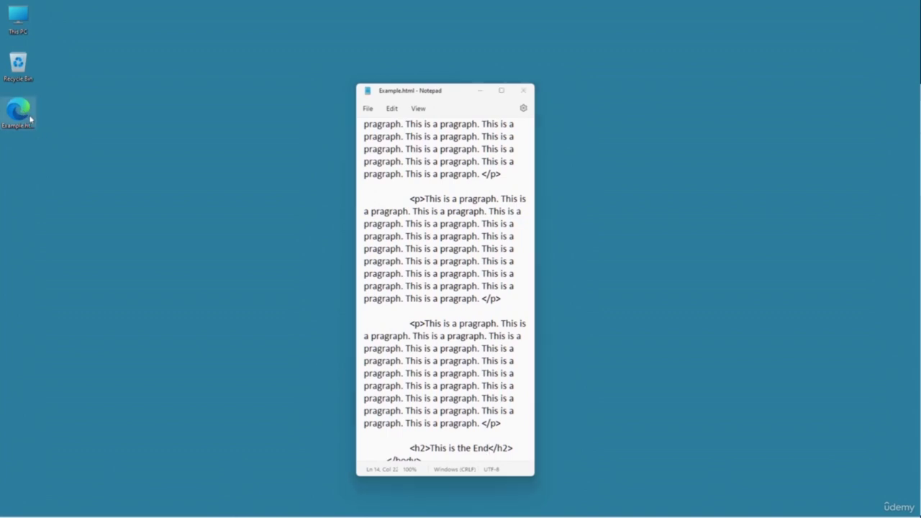
{"action": "double_click", "coordinate": [24, 113]}
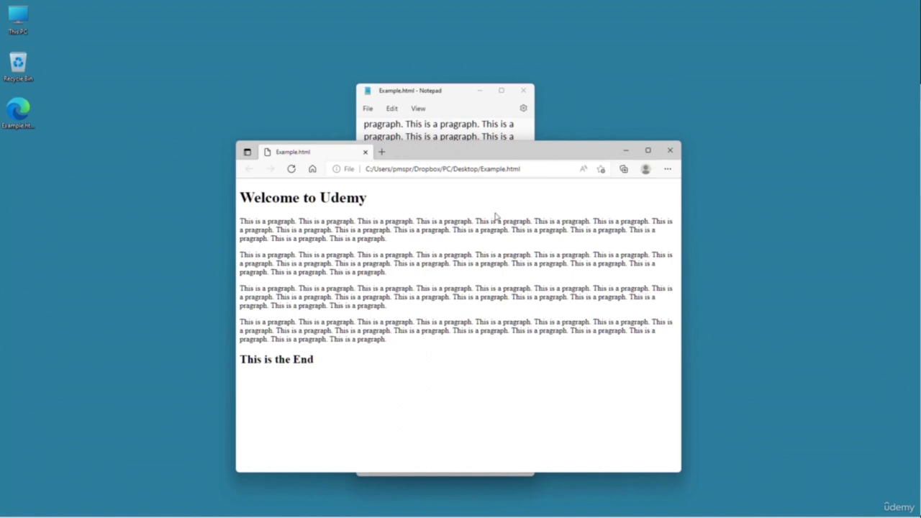
Examine the headings and paragraphs of the rendered page, and close the browser and the Notepad window.
{"action": "left_click_drag", "start_coordinate": [272, 196], "coordinate": [391, 195]}
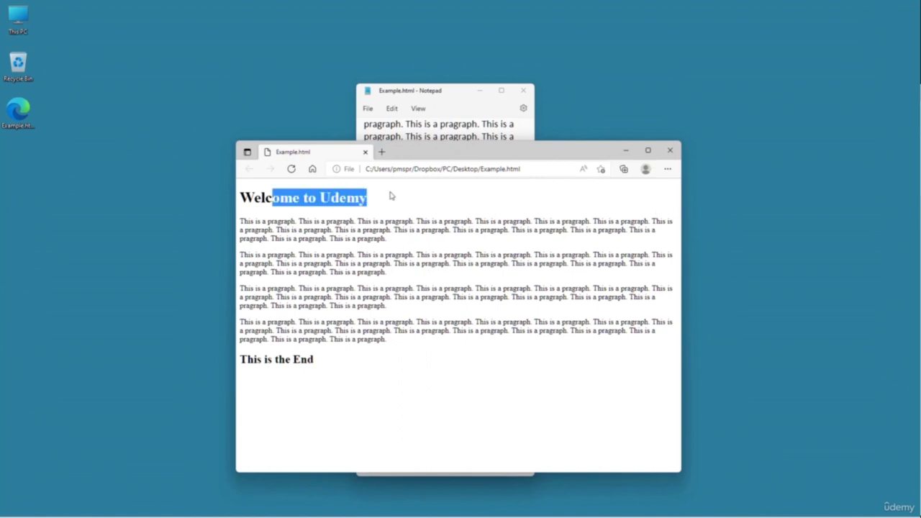
{"action": "left_click_drag", "start_coordinate": [264, 360], "coordinate": [350, 360]}
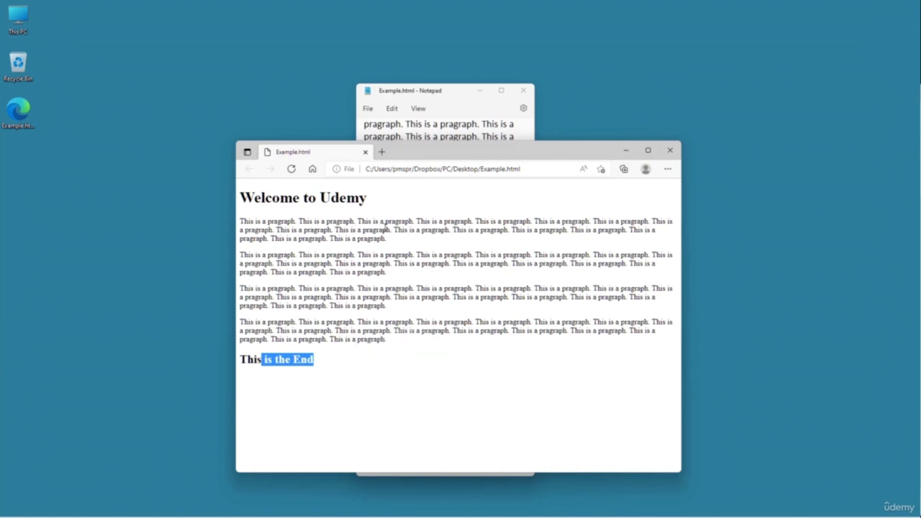
{"action": "left_click_drag", "start_coordinate": [385, 229], "coordinate": [468, 360]}
{"action": "left_click", "coordinate": [669, 151]}
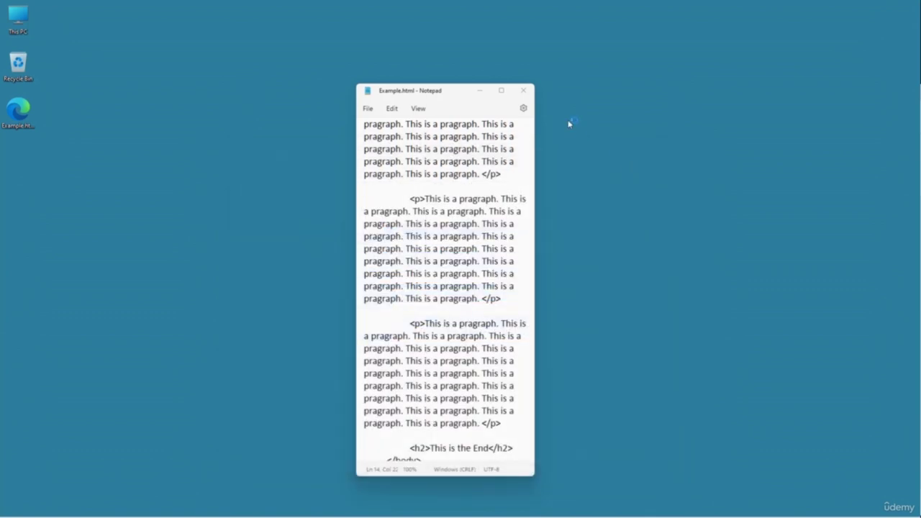
{"action": "left_click", "coordinate": [524, 92]}
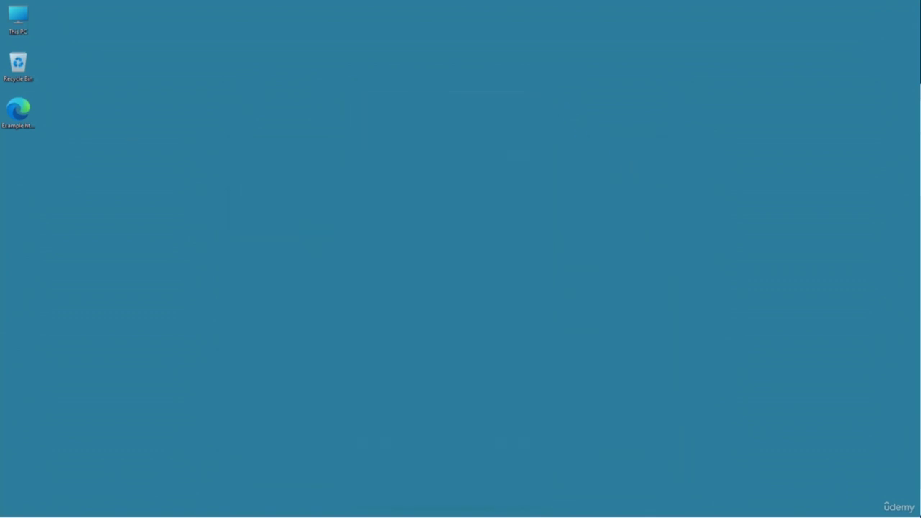
Open Example.html from the desktop with Notepad, chosen from the list of other apps.
{"action": "right_click", "coordinate": [15, 111]}
{"action": "mouse_move", "coordinate": [56, 154]}
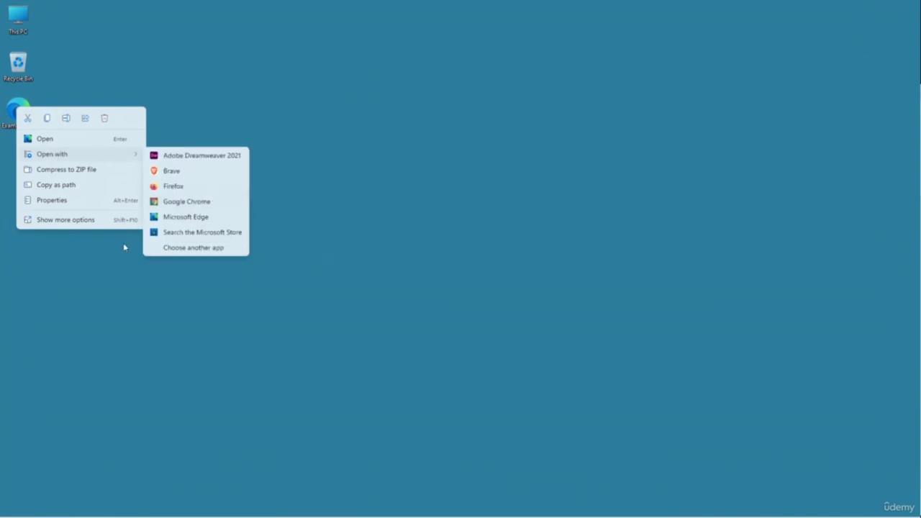
{"action": "left_click", "coordinate": [173, 247]}
{"action": "scroll", "coordinate": [427, 235], "scroll_direction": "down", "scroll_amount": 1}
{"action": "left_click", "coordinate": [411, 314]}
{"action": "scroll", "coordinate": [436, 273], "scroll_direction": "down", "scroll_amount": 5}
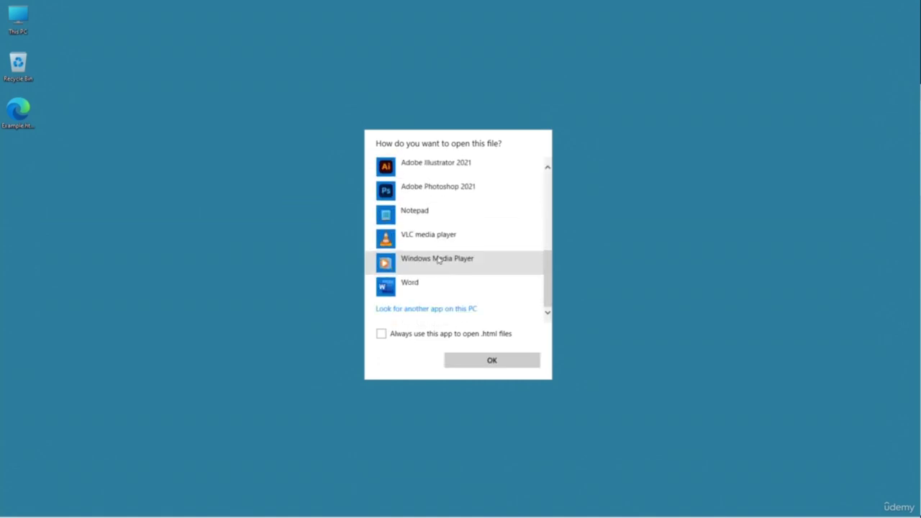
{"action": "left_click", "coordinate": [417, 213]}
{"action": "left_click", "coordinate": [480, 362]}
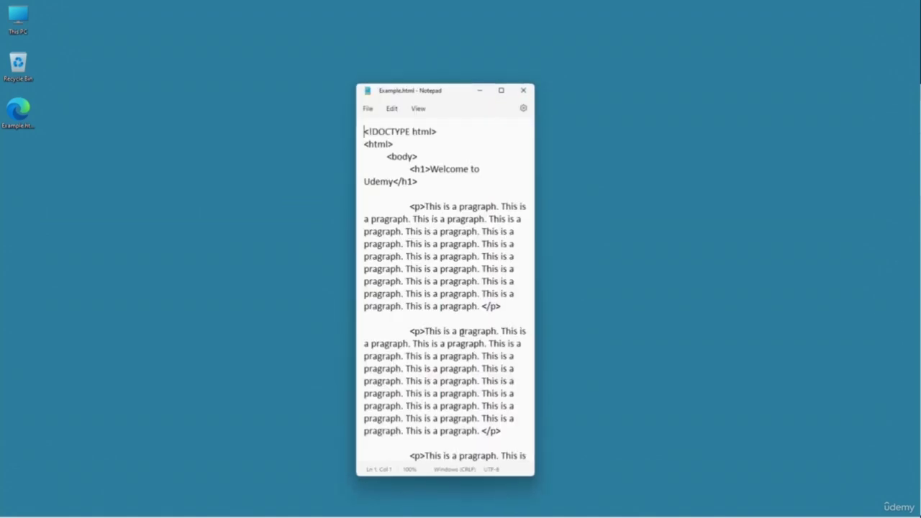
Widen the editor window and extend the h1 heading to read "Welcome to Udemy Course on Learning Notepad from Scratch".
{"action": "left_click_drag", "start_coordinate": [537, 147], "coordinate": [778, 149]}
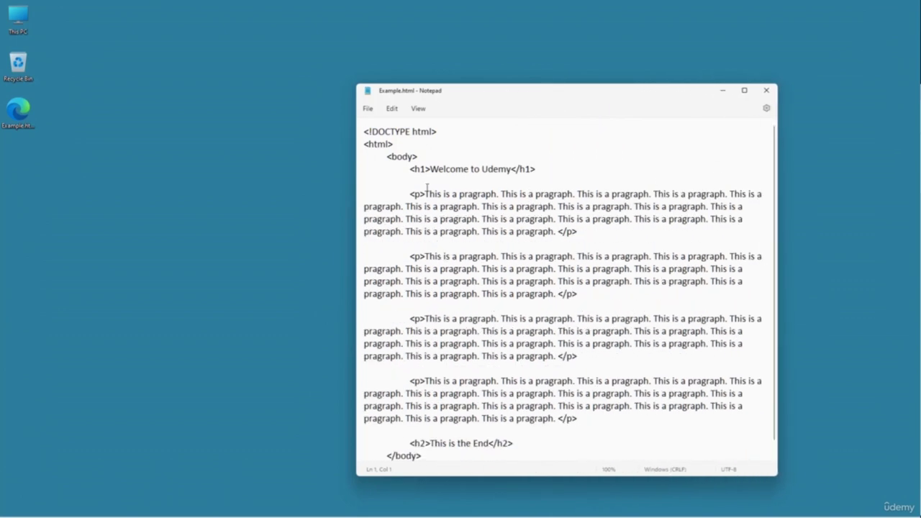
{"action": "left_click_drag", "start_coordinate": [510, 170], "coordinate": [489, 169]}
{"action": "left_click", "coordinate": [512, 170]}
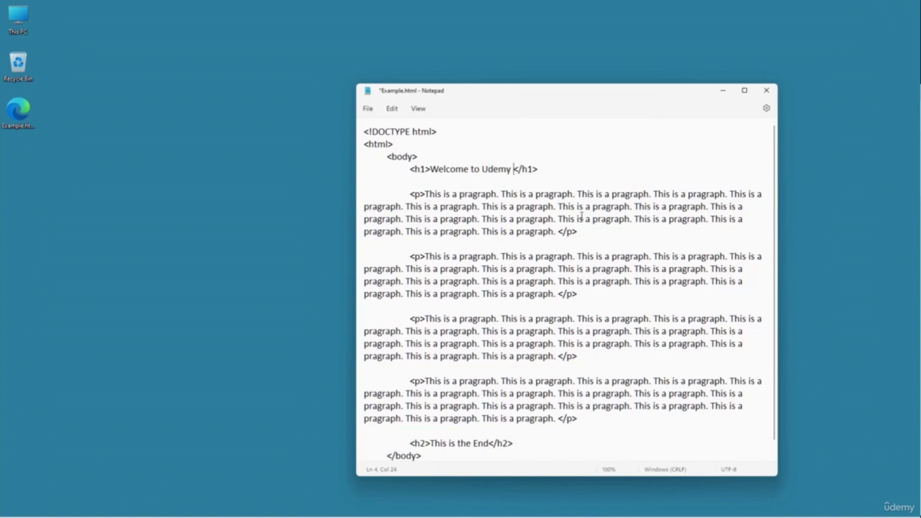
{"action": "type", "text": "Course on learning"}
{"action": "key", "text": "BackSpace"}
{"action": "key", "text": "BackSpace"}
{"action": "key", "text": "BackSpace"}
{"action": "key", "text": "BackSpace"}
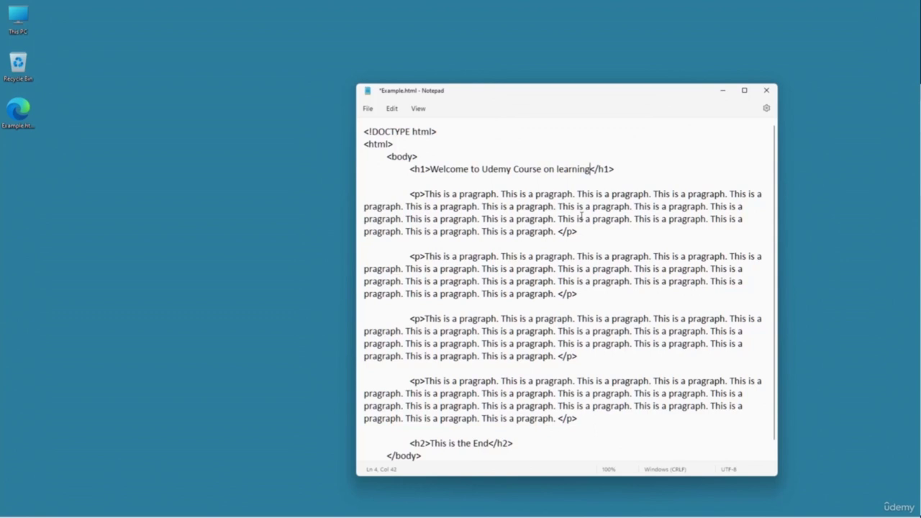
{"action": "key", "text": "BackSpace"}
{"action": "key", "text": "BackSpace"}
{"action": "key", "text": "BackSpace"}
{"action": "key", "text": "BackSpace"}
{"action": "type", "text": "Lea"}
{"action": "key", "text": "BackSpace"}
{"action": "key", "text": "BackSpace"}
{"action": "type", "text": "earning Note"}
{"action": "type", "text": "pad from Scratch"}
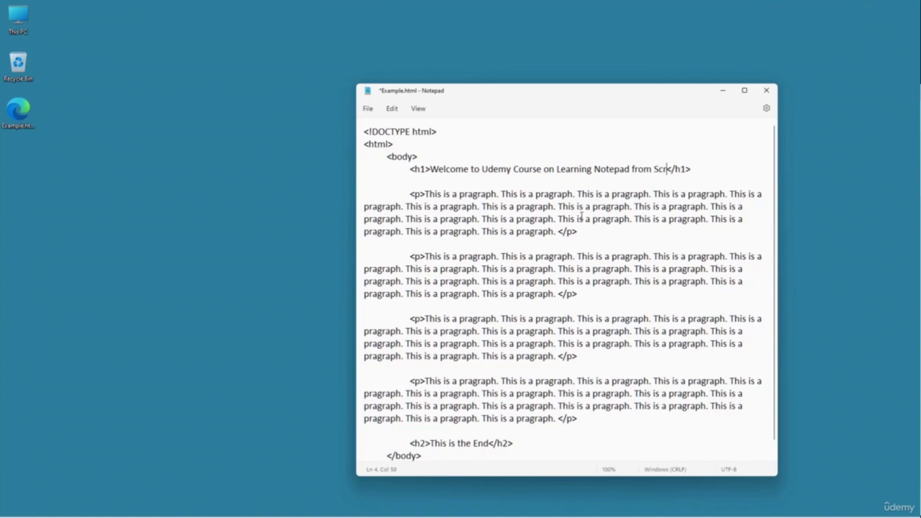
Save and close the edited Example.html, and open it from the desktop in the default browser.
{"action": "left_click", "coordinate": [370, 108]}
{"action": "left_click", "coordinate": [393, 173]}
{"action": "left_click", "coordinate": [766, 90]}
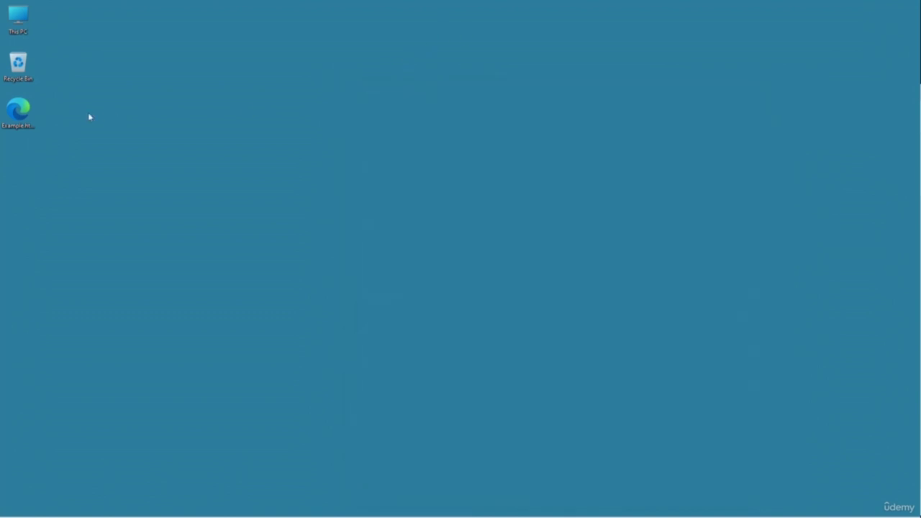
{"action": "double_click", "coordinate": [18, 111]}
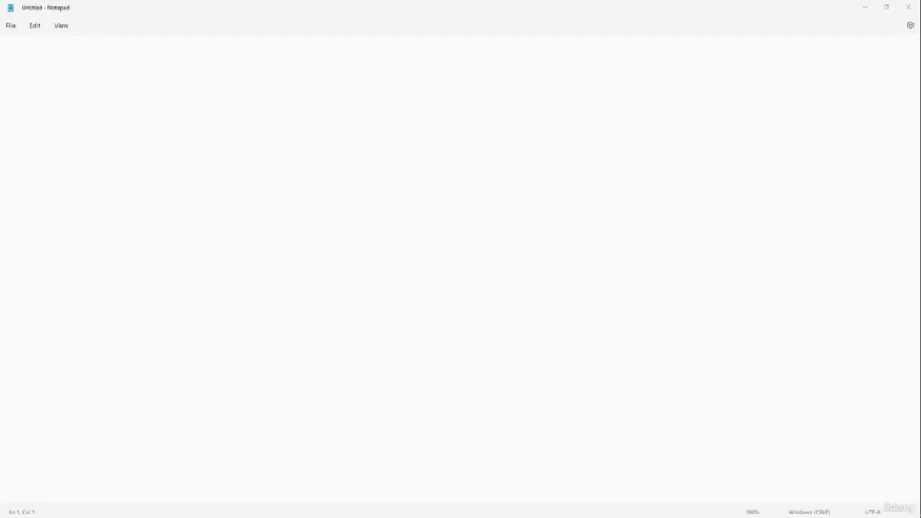
{"action": "left_click", "coordinate": [536, 194]}
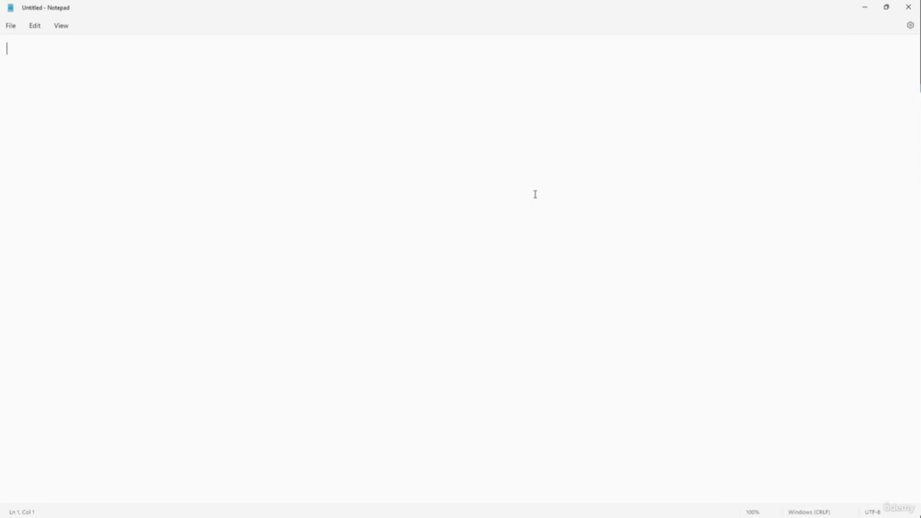
{"action": "type", "text": "@echo off"}
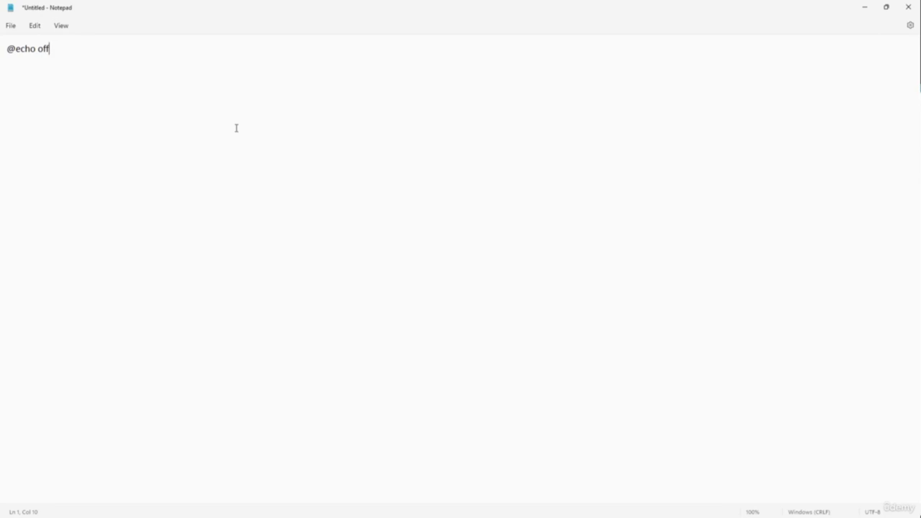
{"action": "key", "text": "Return"}
{"action": "type", "text": "echo Welcome to Udemy Course"}
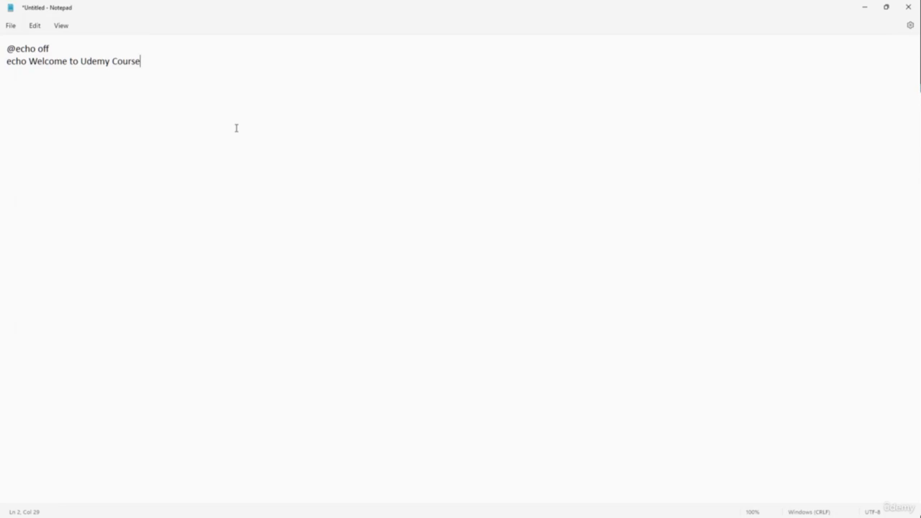
{"action": "key", "text": "Return"}
{"action": "type", "text": "pause"}
{"action": "type", "text": "cd d:"}
{"action": "type", "text": "pause"}
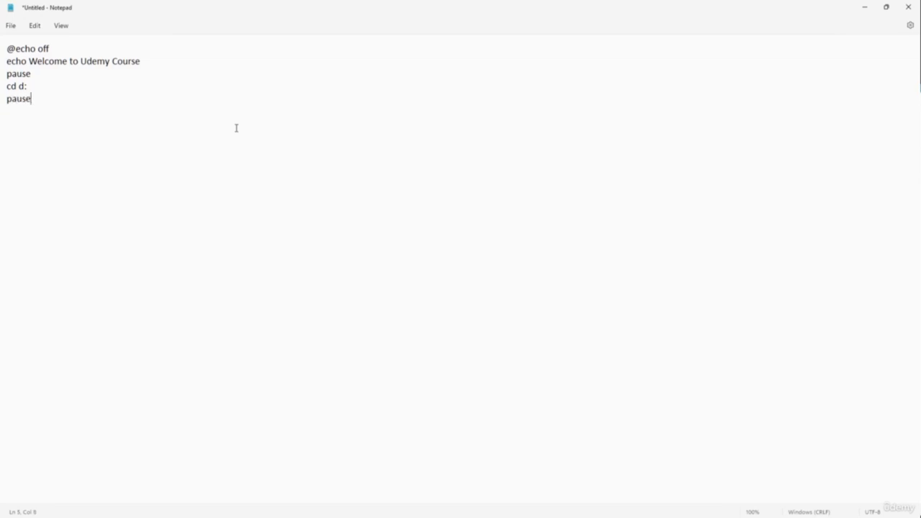
Add the closing batch lines "dir d:", "pause", "echo Thats it" and "pause" below the existing commands.
{"action": "key", "text": "Return"}
{"action": "type", "text": "dir"}
{"action": "type", "text": " d: "}
{"action": "type", "text": "pause"}
{"action": "key", "text": "Return"}
{"action": "type", "text": "echo Thats it"}
{"action": "key", "text": "Return"}
{"action": "key", "text": "BackSpace"}
{"action": "key", "text": "BackSpace"}
{"action": "key", "text": "BackSpace"}
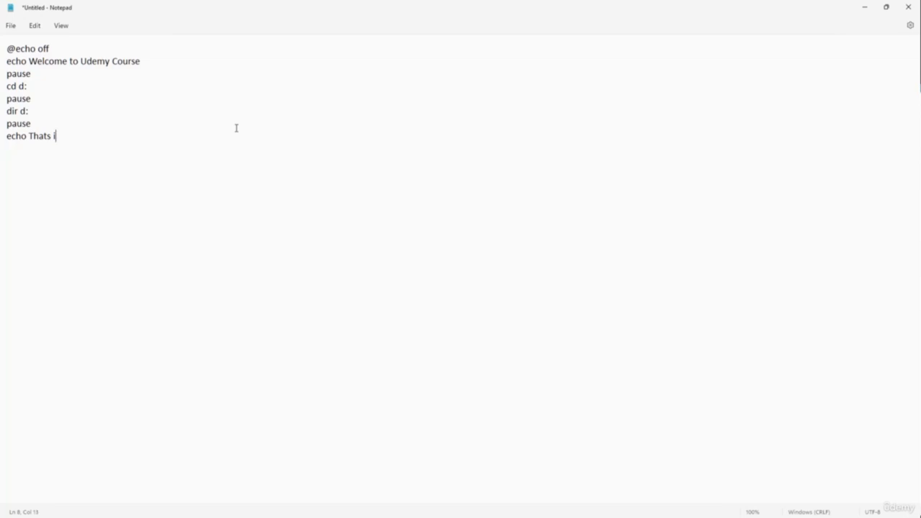
{"action": "type", "text": "it"}
{"action": "key", "text": "BackSpace"}
{"action": "key", "text": "BackSpace"}
{"action": "type", "text": "it"}
{"action": "key", "text": "Return"}
{"action": "type", "text": "pause"}
Save the script to the Desktop as example.cmd with the file type set to All files, and close Notepad.
{"action": "left_click", "coordinate": [11, 26]}
{"action": "left_click", "coordinate": [52, 93]}
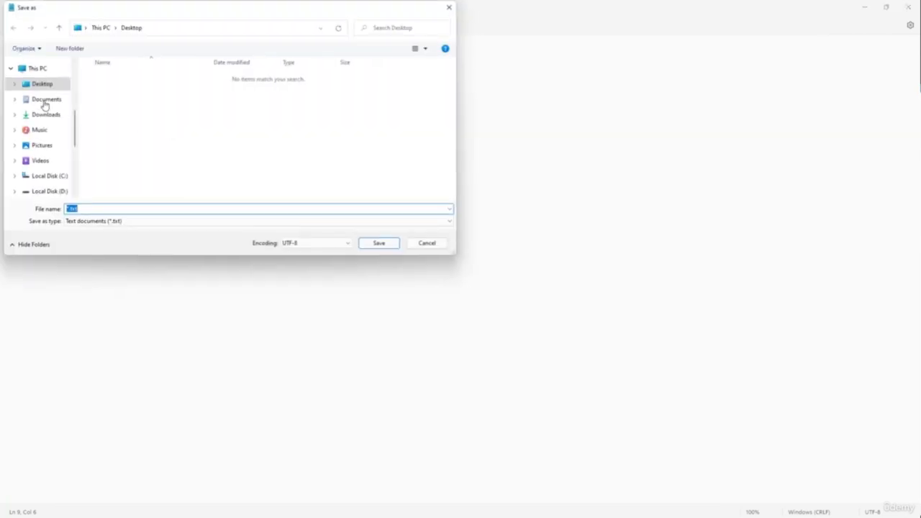
{"action": "left_click", "coordinate": [113, 223]}
{"action": "left_click", "coordinate": [101, 238]}
{"action": "left_click", "coordinate": [97, 208]}
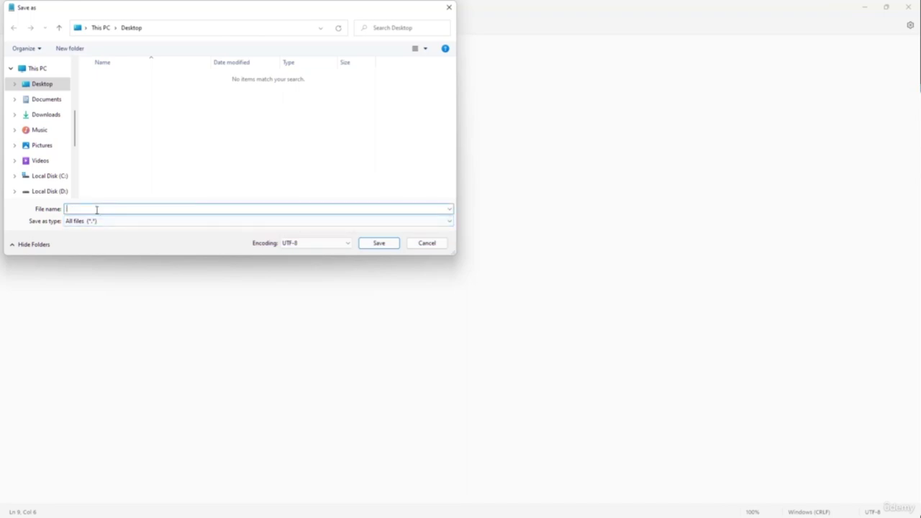
{"action": "type", "text": "example.cmd"}
{"action": "left_click", "coordinate": [379, 243]}
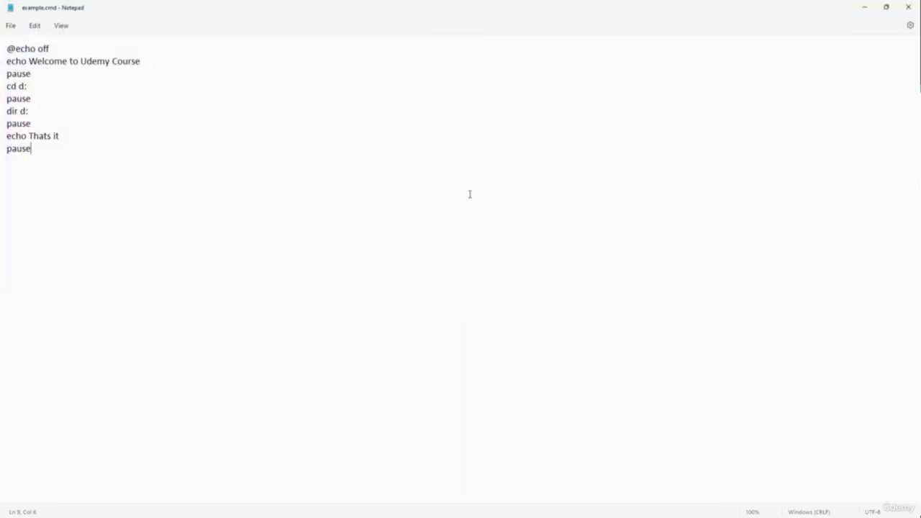
{"action": "left_click", "coordinate": [908, 6]}
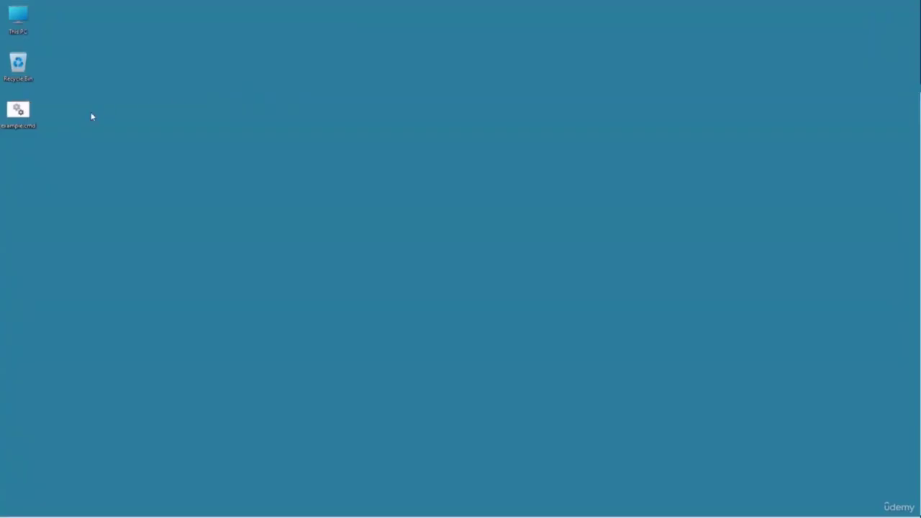
Run example.cmd from the desktop and continue past each pause until the script ends.
{"action": "double_click", "coordinate": [20, 114]}
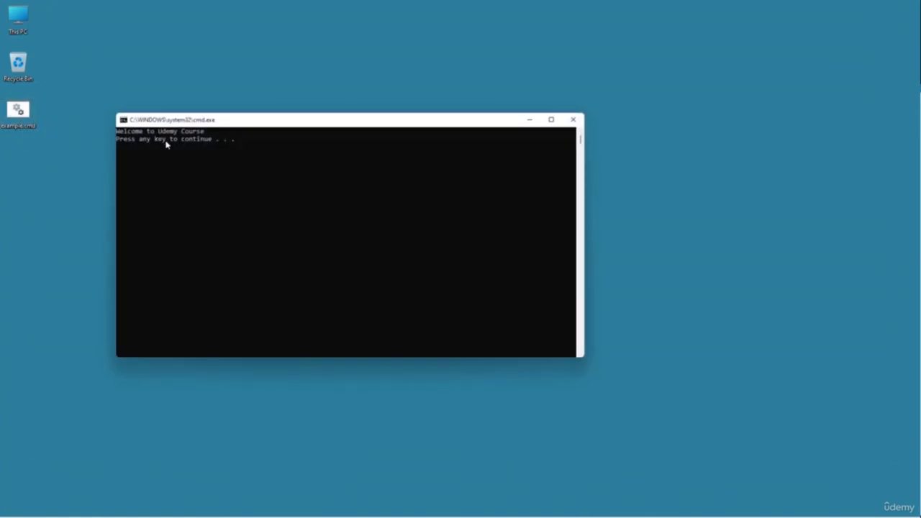
{"action": "right_click", "coordinate": [264, 146]}
{"action": "key", "text": "Return"}
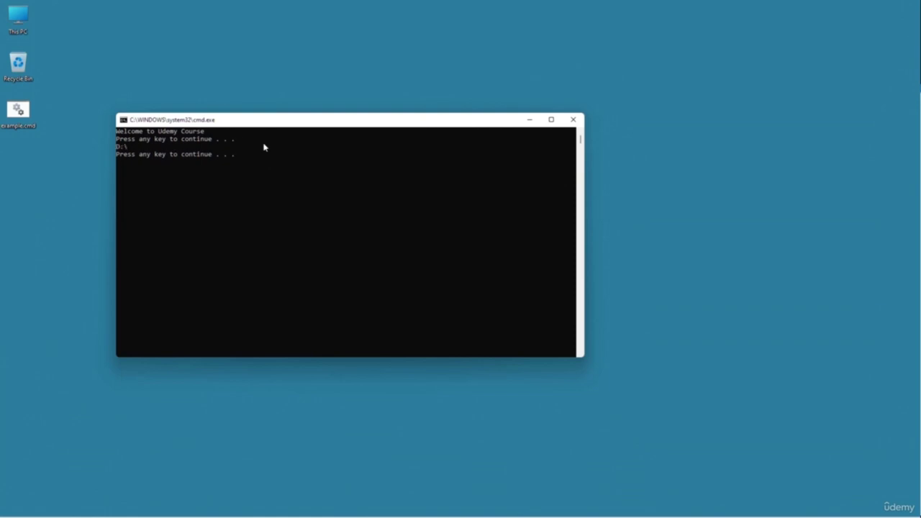
{"action": "key", "text": "Return"}
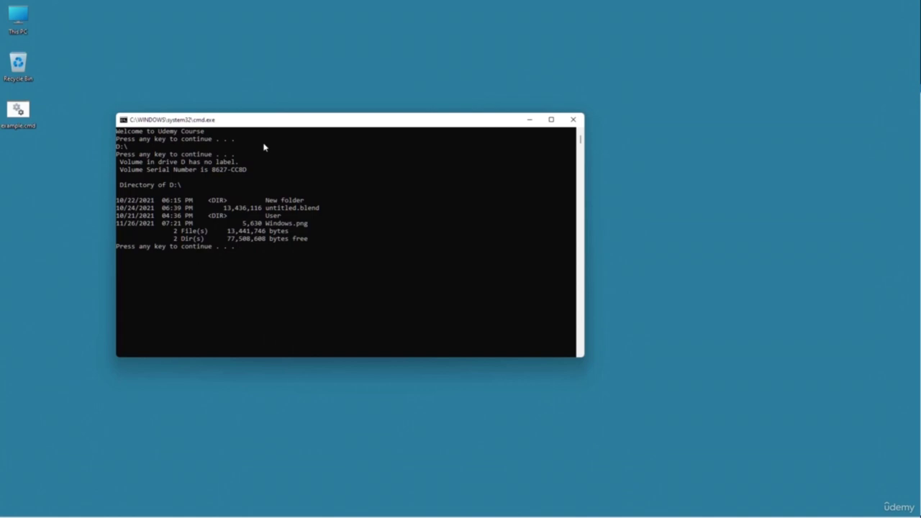
{"action": "key", "text": "Return"}
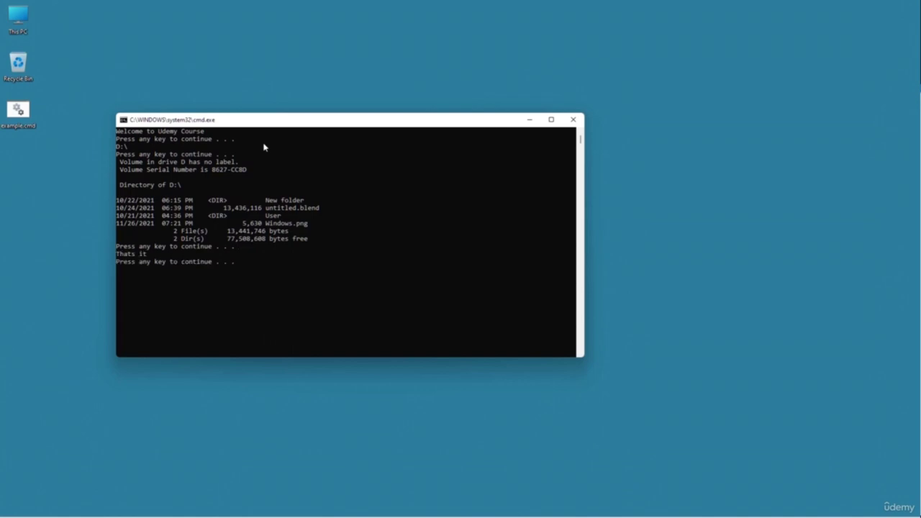
{"action": "key", "text": "Return"}
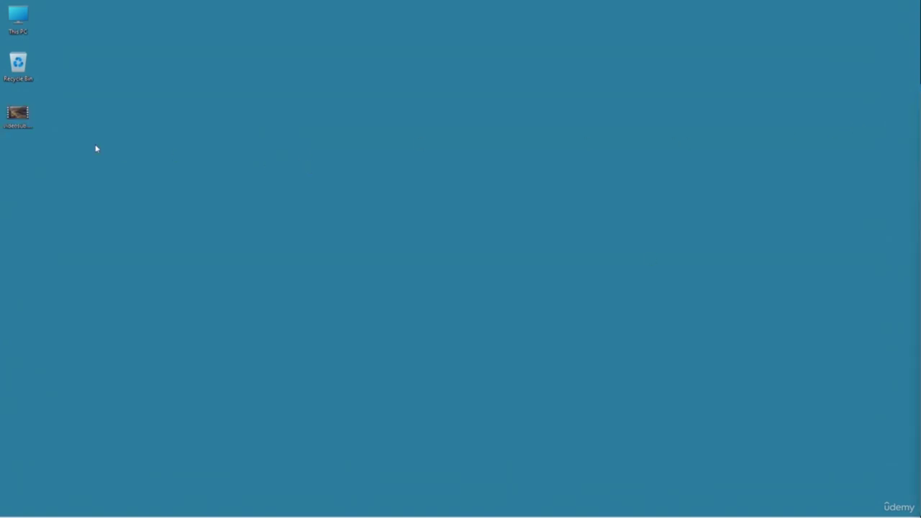
Play the videosub.mp4 video from the desktop in VLC media player, and close the player.
{"action": "left_click", "coordinate": [16, 117]}
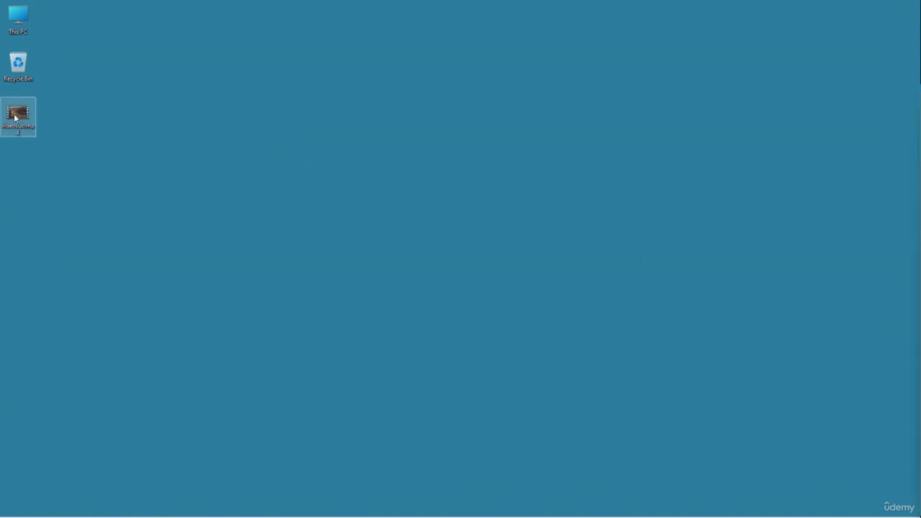
{"action": "right_click", "coordinate": [18, 114]}
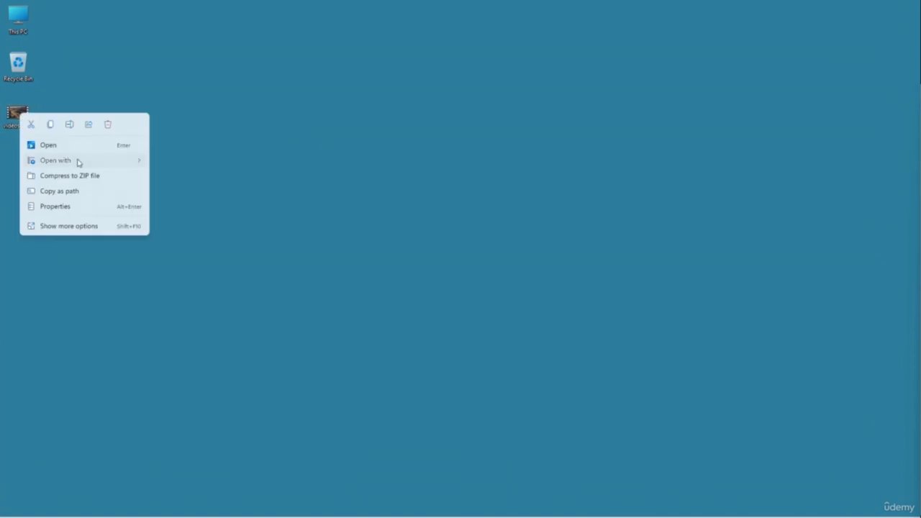
{"action": "mouse_move", "coordinate": [75, 160]}
{"action": "left_click", "coordinate": [185, 208]}
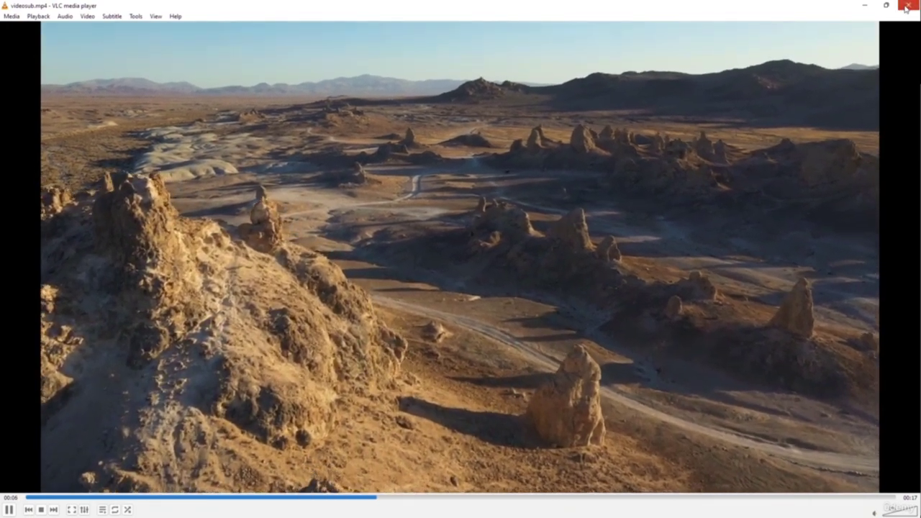
{"action": "left_click", "coordinate": [907, 6]}
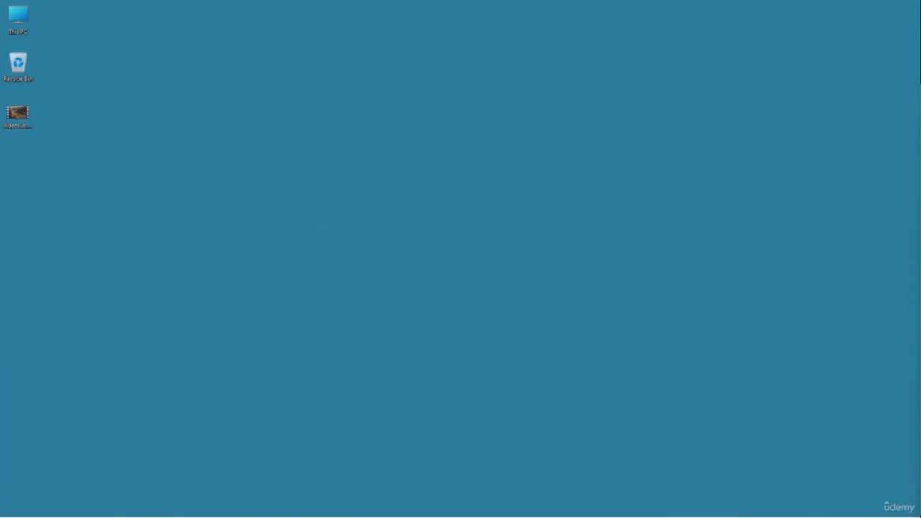
In a blank Notepad document, write subtitle entry 1 with the timing "00:00:01,500 --> 00:00:02,500" and the text "Welcome to Udemy".
{"action": "left_click_drag", "start_coordinate": [920, 154], "coordinate": [577, 60]}
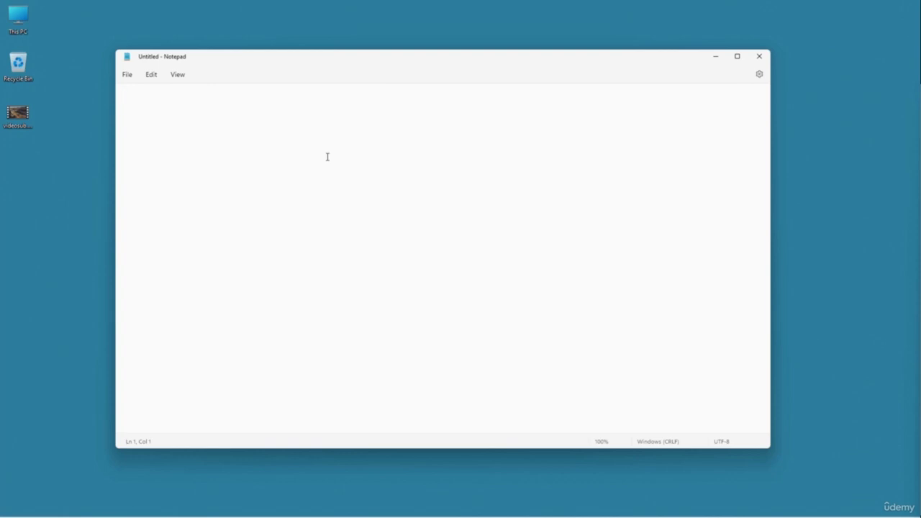
{"action": "type", "text": "1"}
{"action": "key", "text": "Return"}
{"action": "type", "text": "\\"}
{"action": "key", "text": "BackSpace"}
{"action": "type", "text": "00:00:00"}
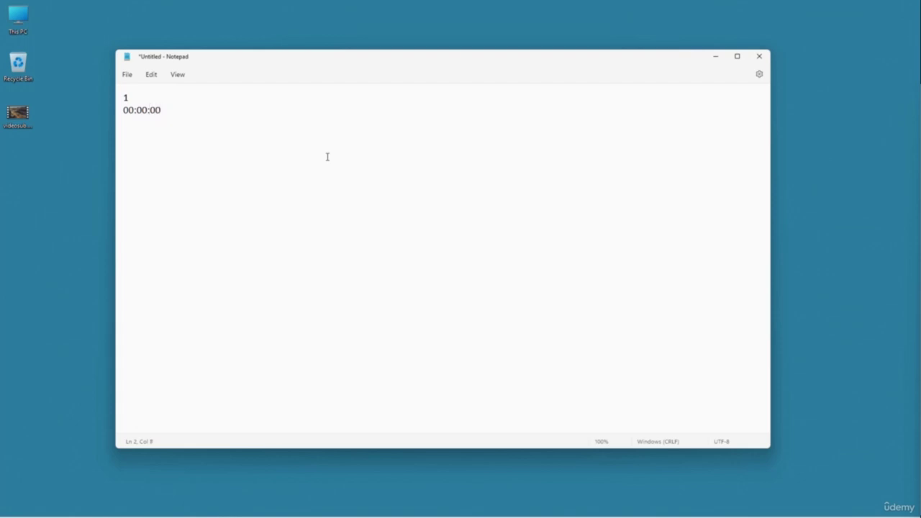
{"action": "key", "text": "BackSpace"}
{"action": "type", "text": "1"}
{"action": "type", "text": ",500"}
{"action": "type", "text": "--> 00:00:02,500"}
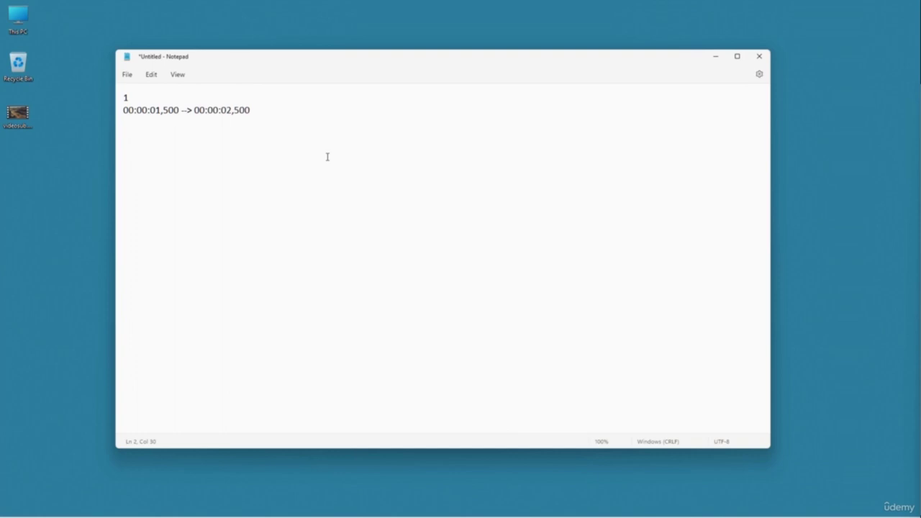
{"action": "key", "text": "Return"}
{"action": "type", "text": "Welcome to Udemy"}
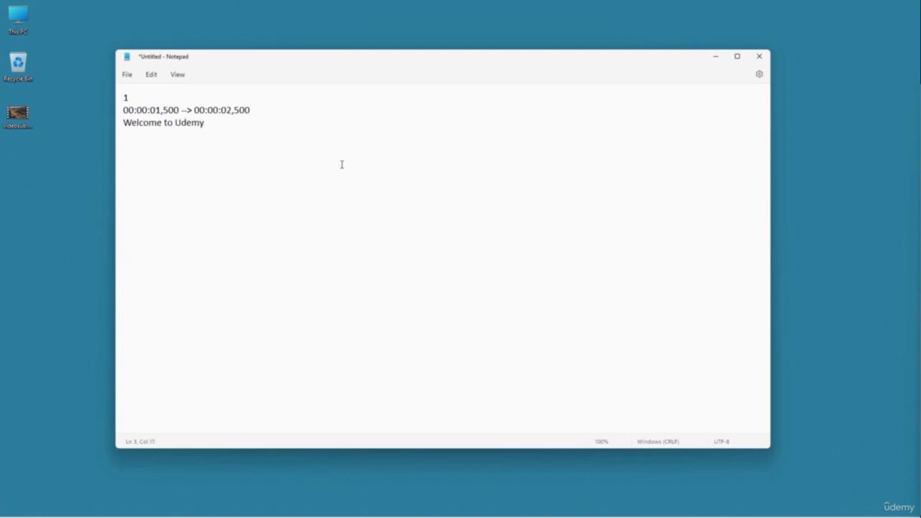
Duplicate the first subtitle entry below itself, separated by a blank line.
{"action": "key", "text": "ctrl+a"}
{"action": "key", "text": "ctrl+c"}
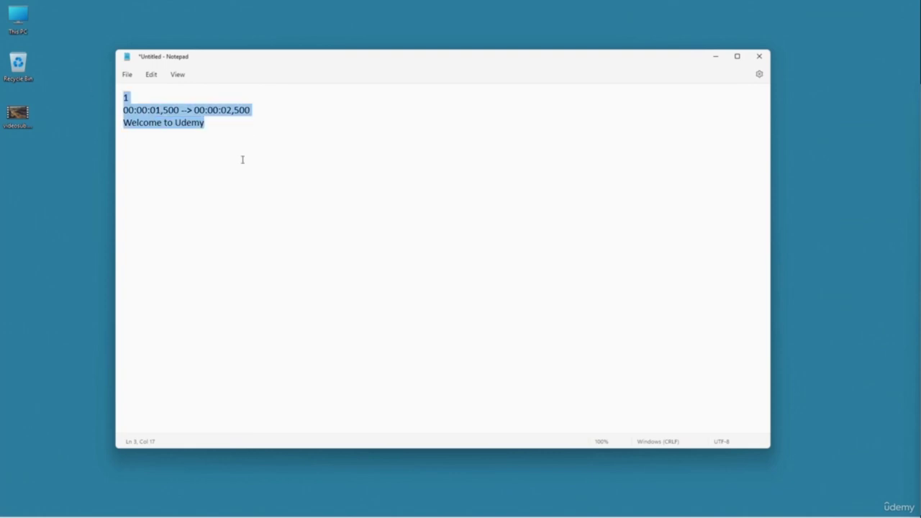
{"action": "left_click", "coordinate": [282, 137]}
{"action": "key", "text": "Return"}
{"action": "key", "text": "Return"}
{"action": "key", "text": "ctrl+v"}
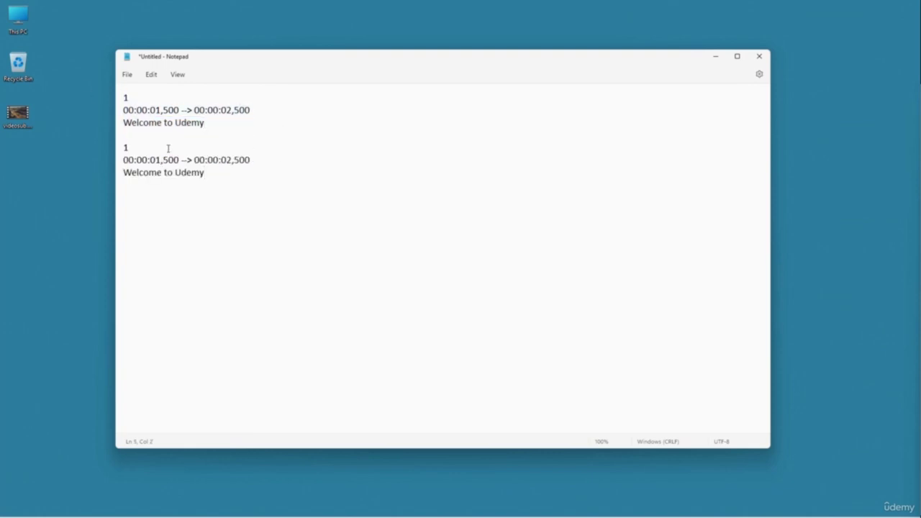
Renumber the copied subtitle entry as 2 and set its timing to "00:00:02,000 --> 00:00:03,000".
{"action": "key", "text": "BackSpace"}
{"action": "type", "text": "2"}
{"action": "left_click", "coordinate": [158, 159]}
{"action": "key", "text": "Delete"}
{"action": "type", "text": "2"}
{"action": "key", "text": "Right"}
{"action": "key", "text": "Delete"}
{"action": "type", "text": "0"}
{"action": "left_click", "coordinate": [233, 160]}
{"action": "key", "text": "BackSpace"}
{"action": "type", "text": "3"}
{"action": "key", "text": "Right"}
{"action": "key", "text": "Delete"}
{"action": "type", "text": "0"}
Replace the second subtitle entry's text with "Learning Notepad from Scratch".
{"action": "left_click_drag", "start_coordinate": [238, 173], "coordinate": [49, 184]}
{"action": "type", "text": "Lea"}
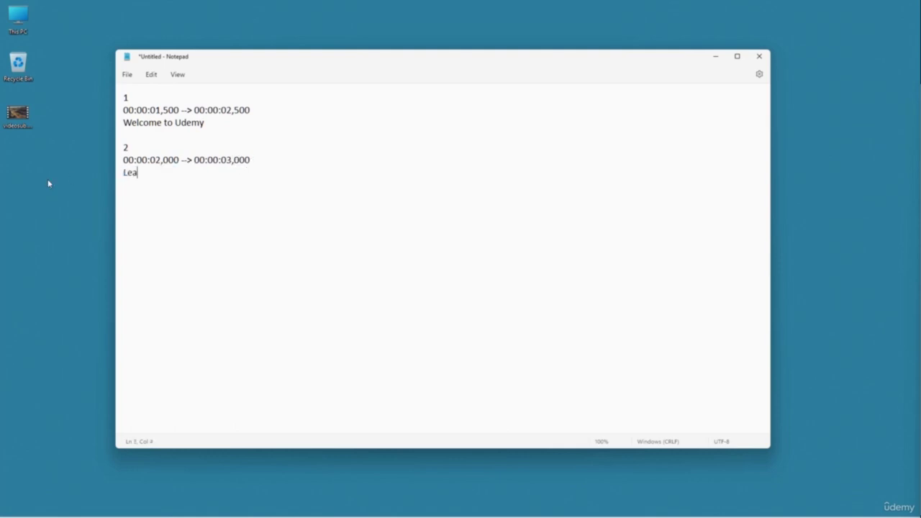
{"action": "type", "text": "rning Notepad from Scrtach"}
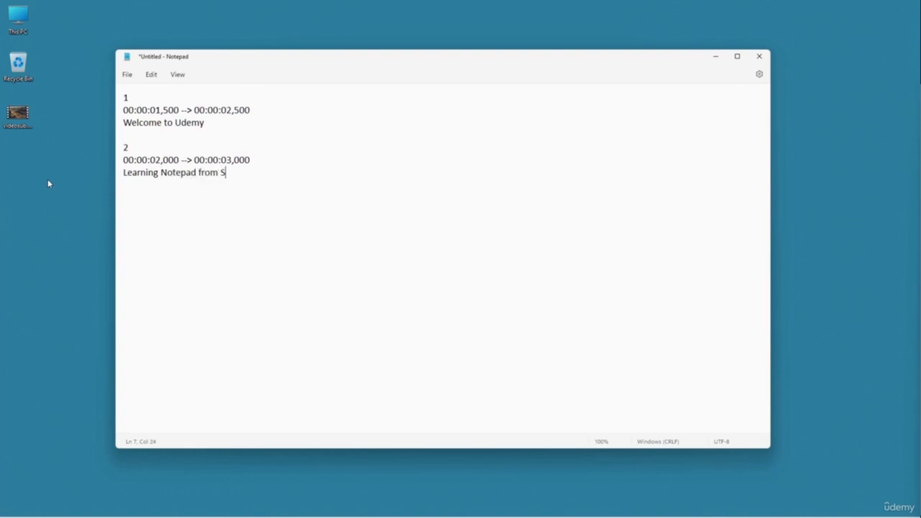
{"action": "key", "text": "BackSpace"}
{"action": "key", "text": "BackSpace"}
{"action": "key", "text": "BackSpace"}
{"action": "type", "text": "tch"}
Duplicate the second subtitle entry below itself, separated by a blank line.
{"action": "left_click_drag", "start_coordinate": [300, 186], "coordinate": [123, 149]}
{"action": "key", "text": "ctrl+c"}
{"action": "left_click", "coordinate": [268, 177]}
{"action": "key", "text": "Return"}
{"action": "key", "text": "Return"}
{"action": "key", "text": "ctrl+v"}
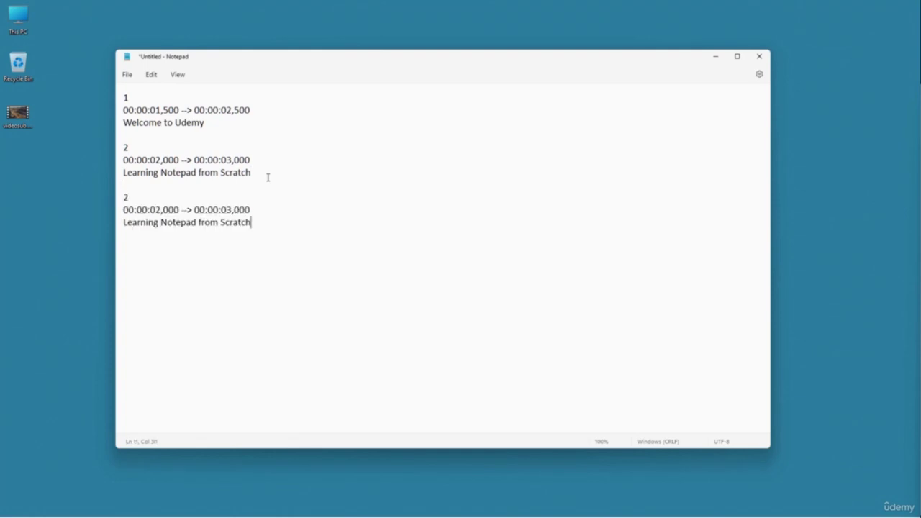
Renumber the last subtitle entry as 3 and set its timing to "00:00:03,100 --> 00:00:04,000".
{"action": "left_click_drag", "start_coordinate": [134, 199], "coordinate": [115, 202]}
{"action": "type", "text": "3"}
{"action": "left_click", "coordinate": [158, 210]}
{"action": "key", "text": "Delete"}
{"action": "type", "text": "3"}
{"action": "key", "text": "Right"}
{"action": "key", "text": "Right"}
{"action": "key", "text": "BackSpace"}
{"action": "type", "text": "1"}
{"action": "left_click", "coordinate": [233, 209]}
Replace the third subtitle entry's text with "This is the last sub".
{"action": "triple_click", "coordinate": [257, 224]}
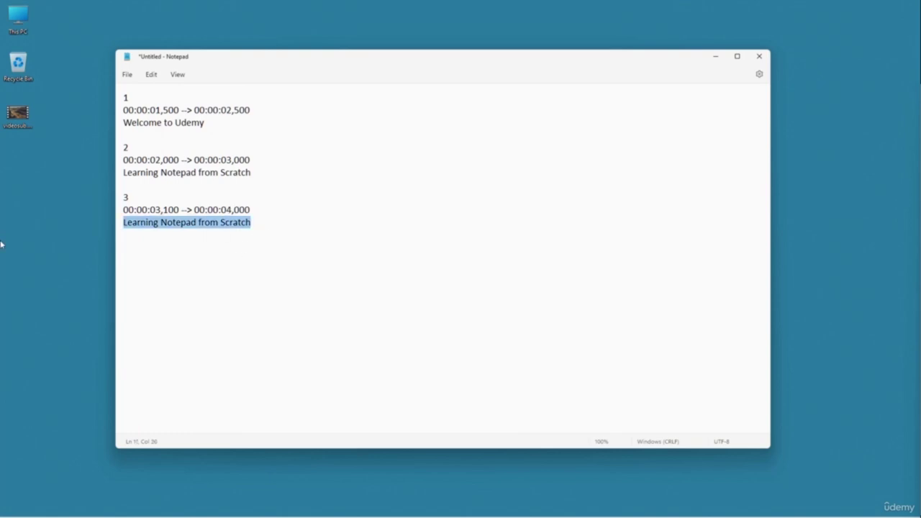
{"action": "type", "text": "This i"}
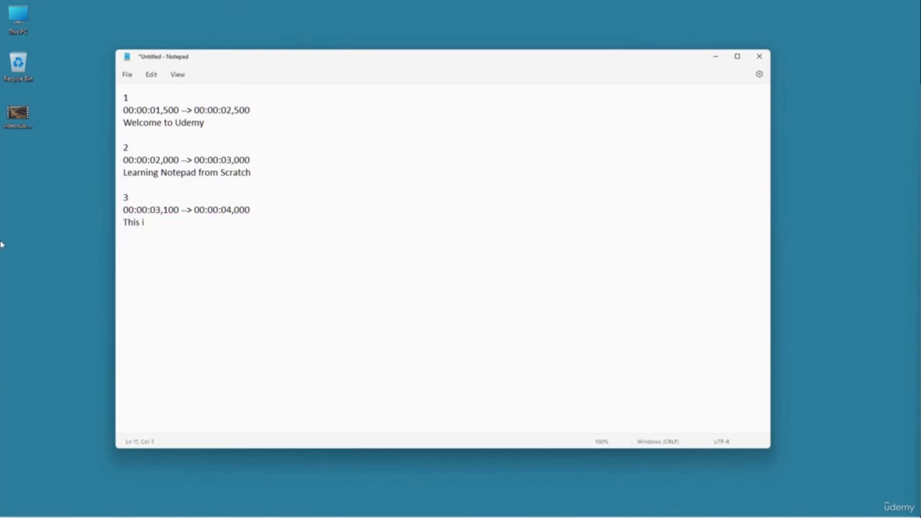
{"action": "type", "text": "s the lab sub"}
{"action": "key", "text": "Left"}
{"action": "key", "text": "Left"}
{"action": "key", "text": "Left"}
{"action": "key", "text": "Left"}
{"action": "key", "text": "BackSpace"}
{"action": "type", "text": "st"}
Save the subtitles to the Desktop as videosub.srt with the file type All files, and close the file's window.
{"action": "left_click", "coordinate": [128, 76]}
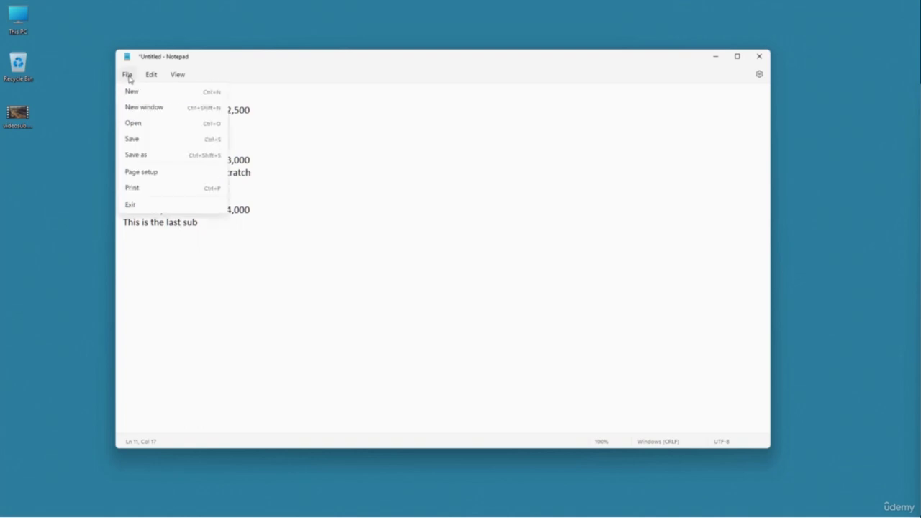
{"action": "left_click", "coordinate": [137, 154]}
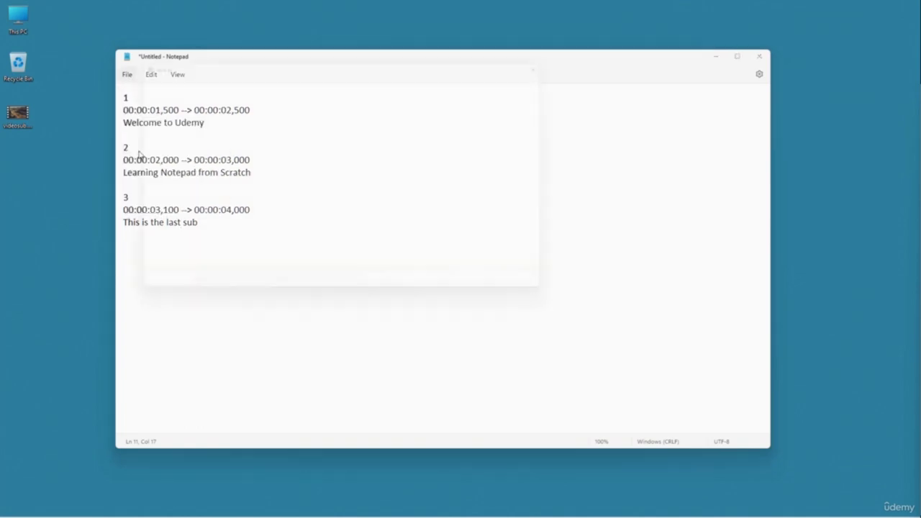
{"action": "left_click", "coordinate": [28, 115]}
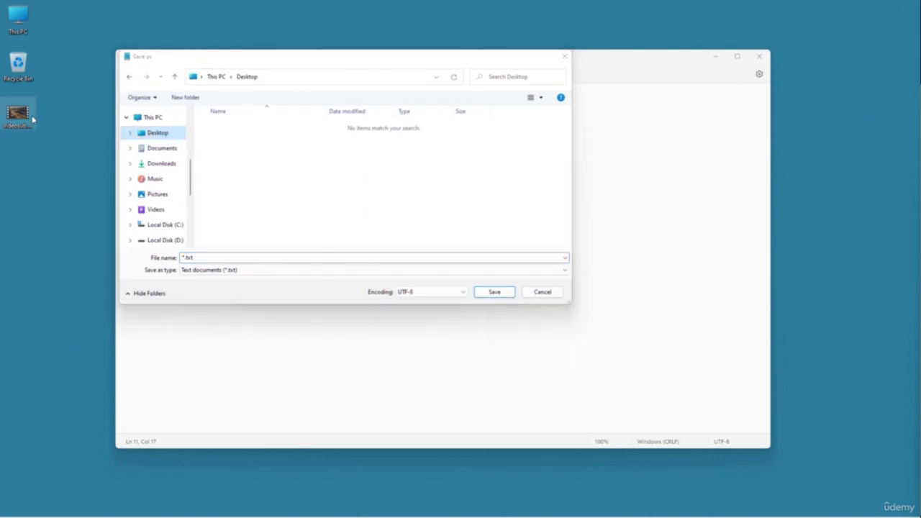
{"action": "left_click", "coordinate": [206, 270]}
{"action": "left_click", "coordinate": [207, 285]}
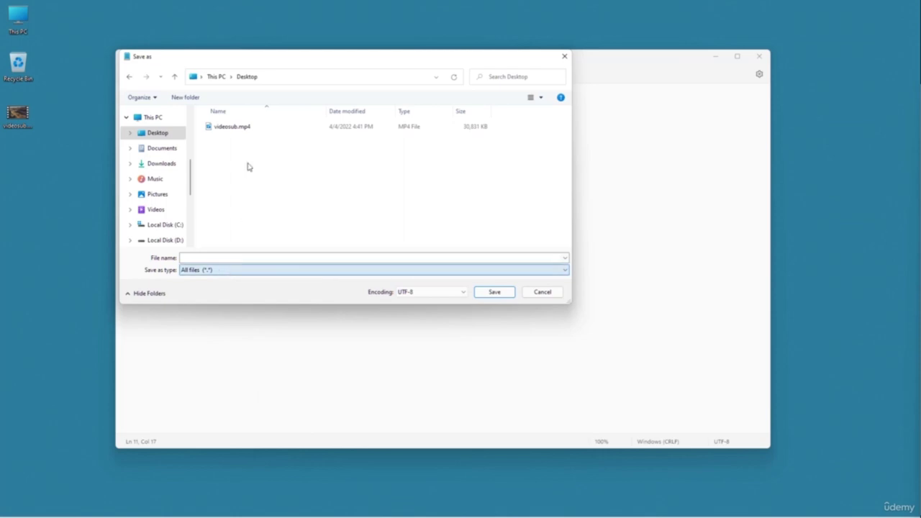
{"action": "left_click", "coordinate": [241, 126]}
{"action": "left_click_drag", "start_coordinate": [217, 257], "coordinate": [268, 258]}
{"action": "left_click", "coordinate": [183, 257]}
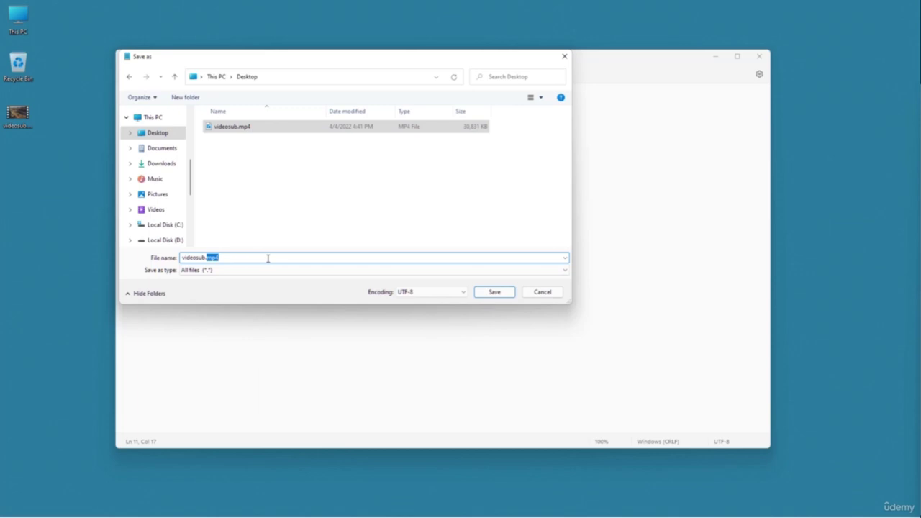
{"action": "type", "text": "srt"}
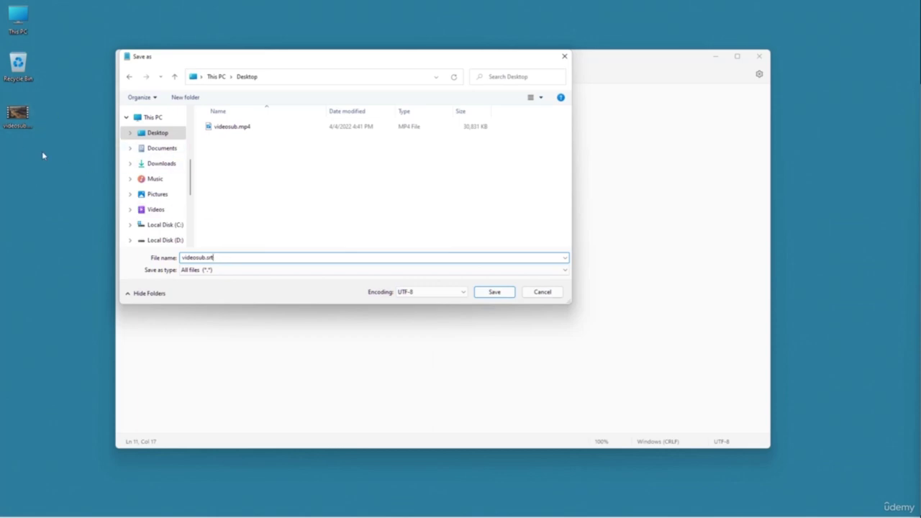
{"action": "left_click", "coordinate": [495, 291]}
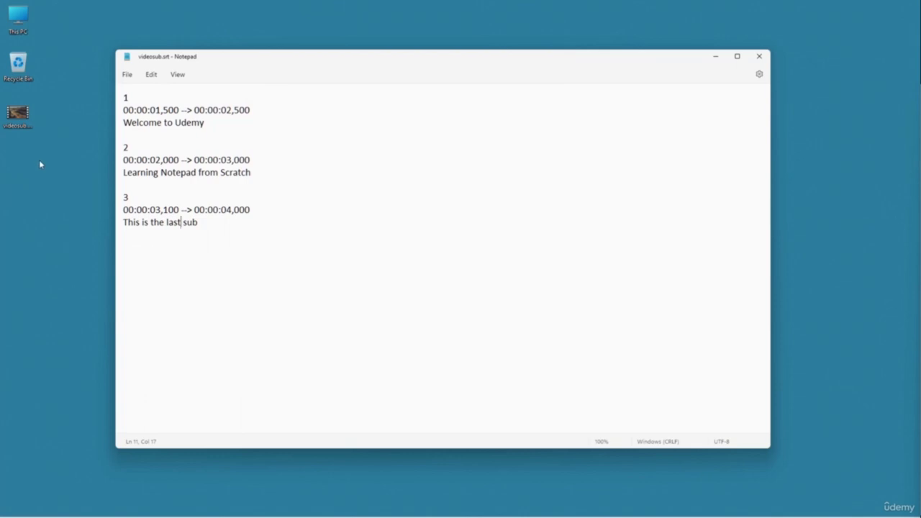
{"action": "left_click_drag", "start_coordinate": [222, 59], "coordinate": [213, 86]}
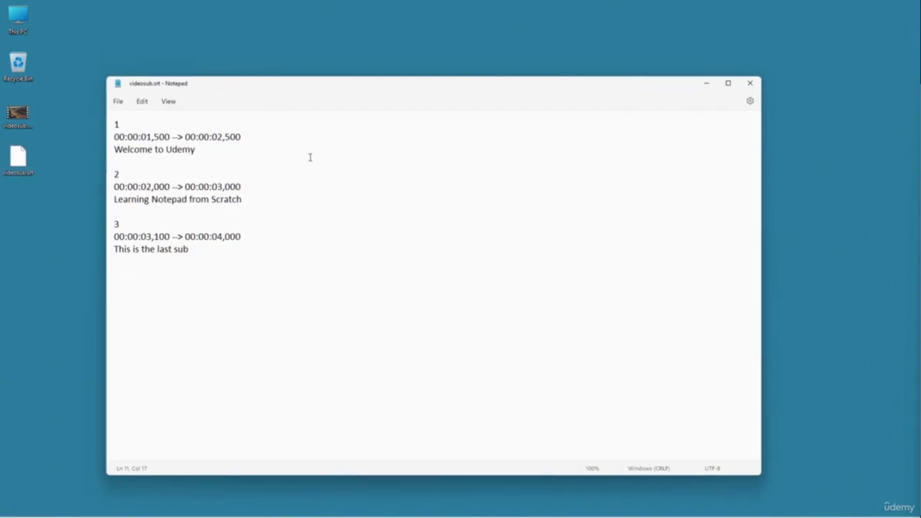
{"action": "left_click", "coordinate": [750, 83]}
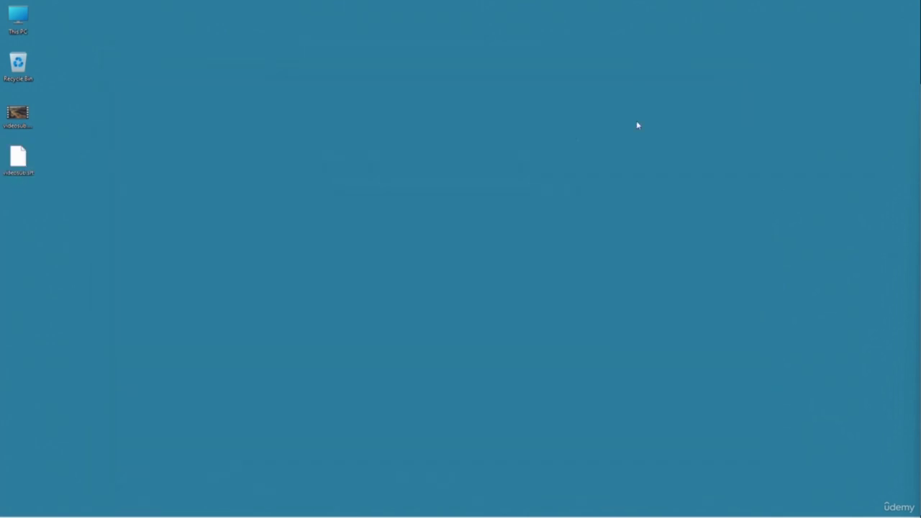
Play videosub.mp4 in VLC media player, replay it from the beginning to check the subtitles, and close the player.
{"action": "right_click", "coordinate": [17, 115]}
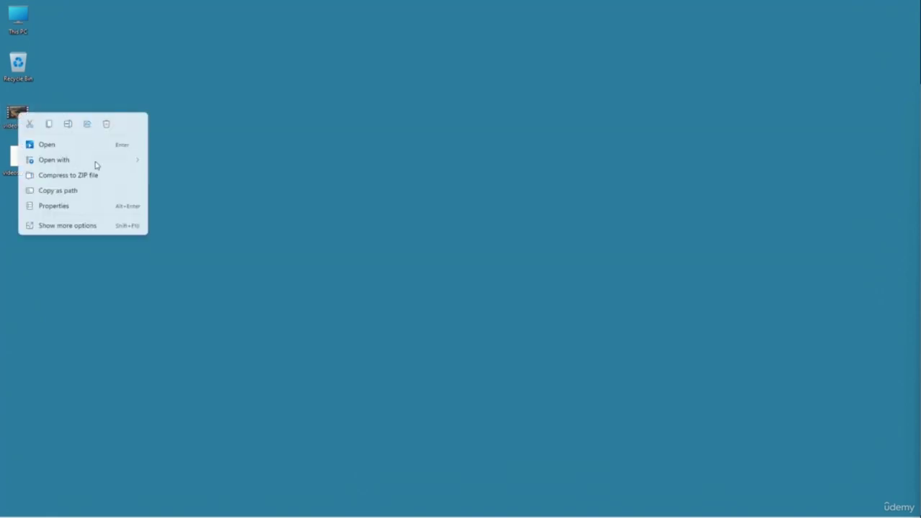
{"action": "mouse_move", "coordinate": [94, 164]}
{"action": "left_click", "coordinate": [188, 208]}
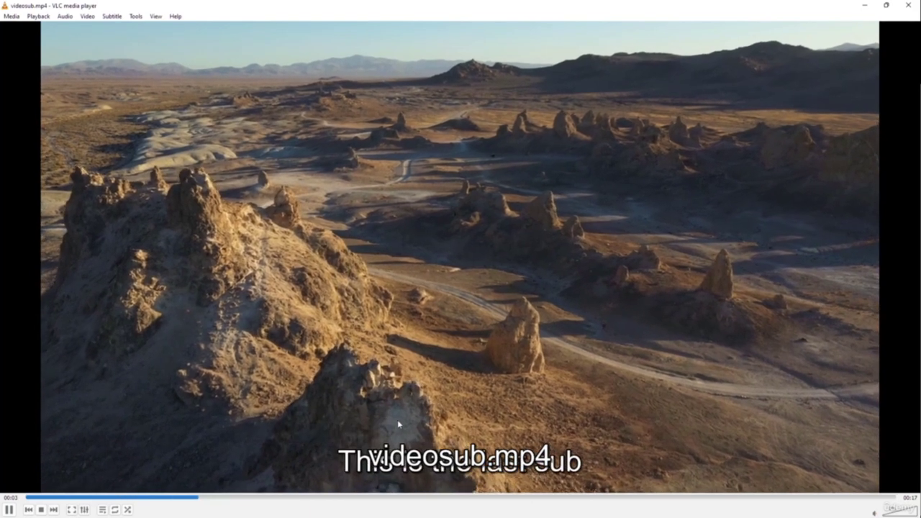
{"action": "left_click", "coordinate": [28, 497]}
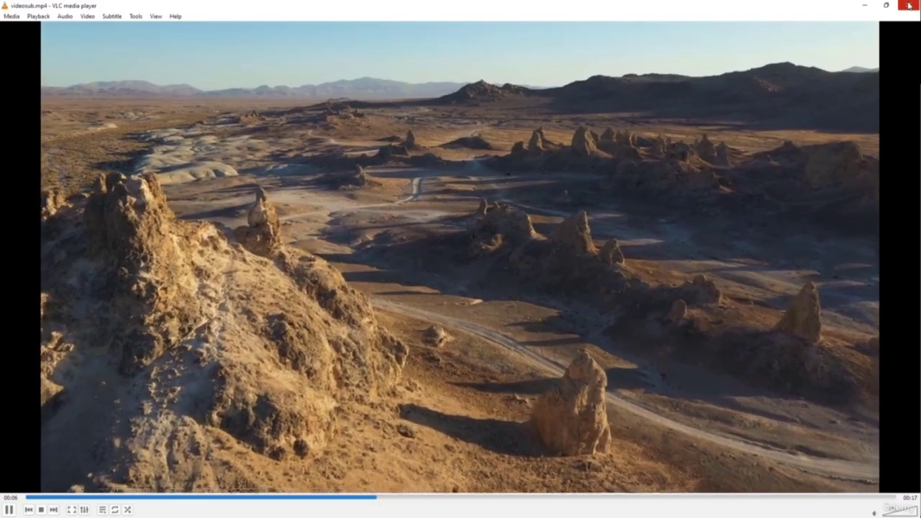
{"action": "left_click", "coordinate": [908, 6]}
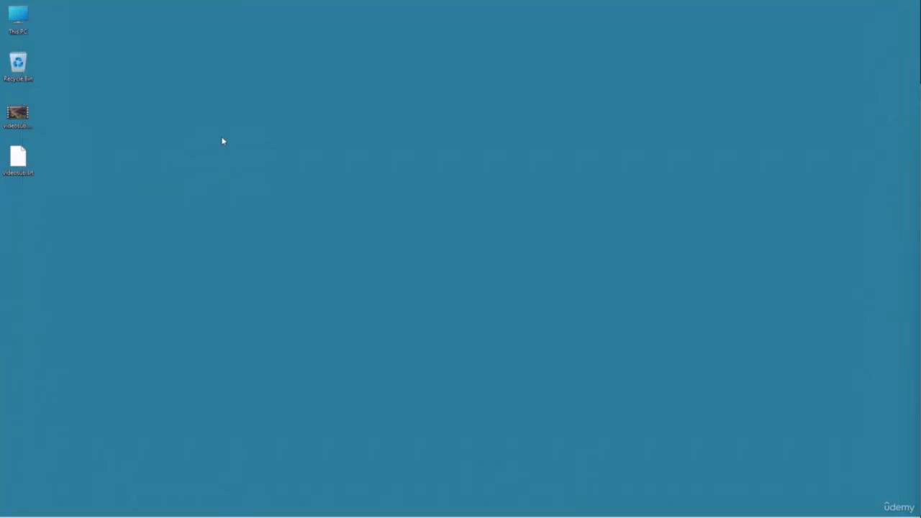
Open videosub.srt with an app chosen from the expanded list of installed apps.
{"action": "right_click", "coordinate": [19, 158]}
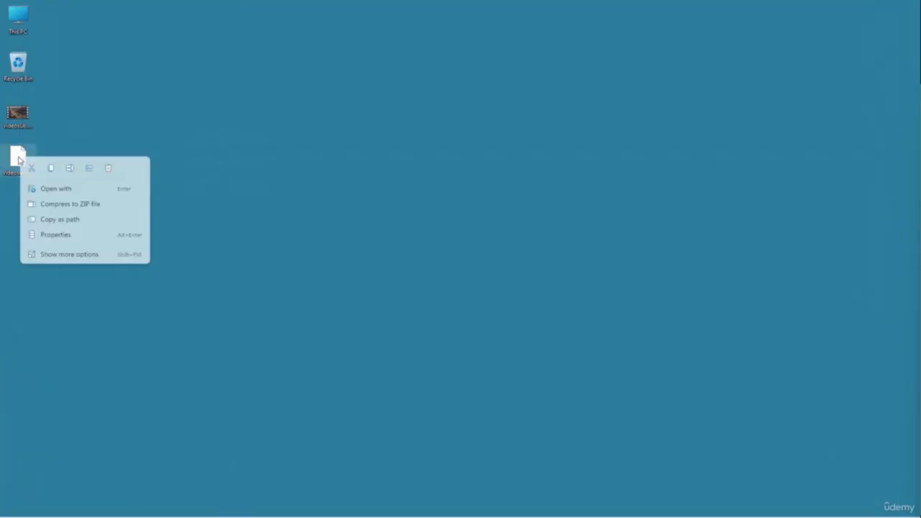
{"action": "left_click", "coordinate": [77, 190]}
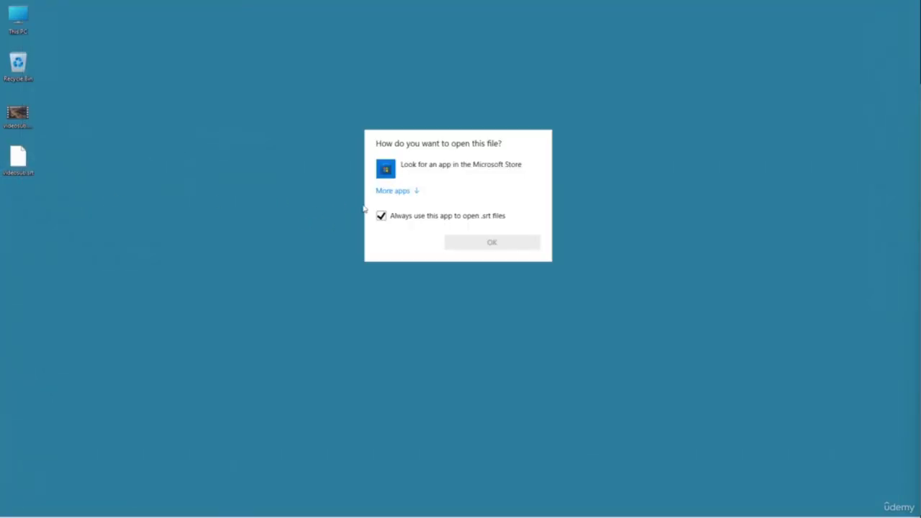
{"action": "left_click", "coordinate": [406, 190]}
{"action": "scroll", "coordinate": [453, 223], "scroll_direction": "down", "scroll_amount": 3}
{"action": "left_click", "coordinate": [458, 213]}
{"action": "left_click", "coordinate": [484, 358]}
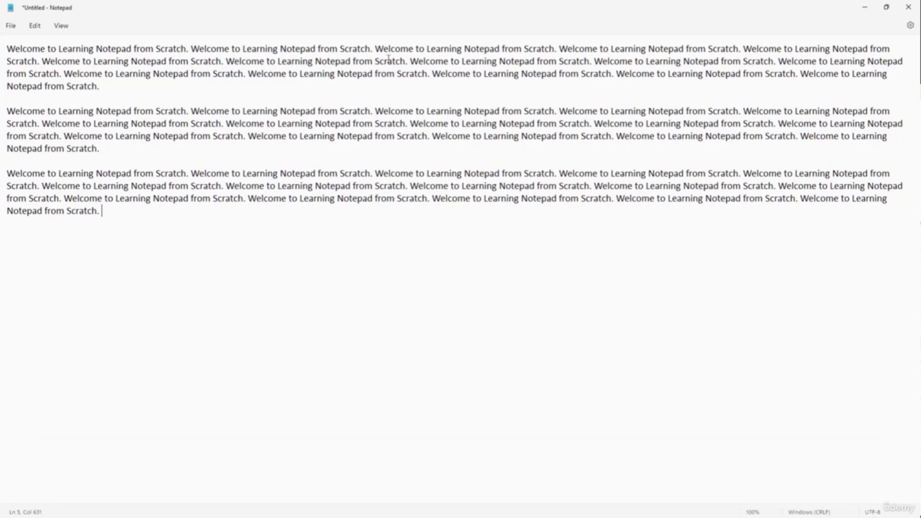
Try zooming the "Welcome to Learning Notepad from Scratch" document in and out, and leave the zoom level at 140%.
{"action": "left_click", "coordinate": [281, 91]}
{"action": "left_click", "coordinate": [61, 25]}
{"action": "mouse_move", "coordinate": [79, 46]}
{"action": "left_click", "coordinate": [180, 44]}
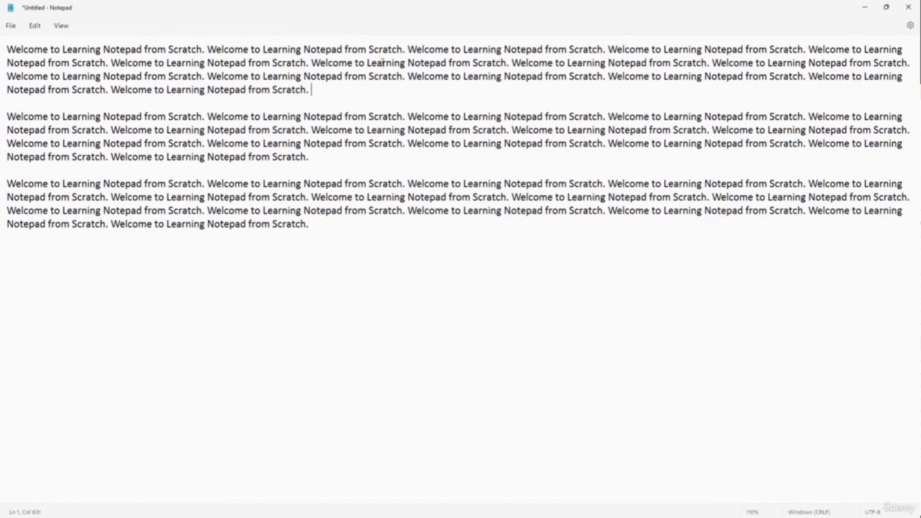
{"action": "scroll", "coordinate": [381, 110], "scroll_direction": "up", "scroll_amount": 20}
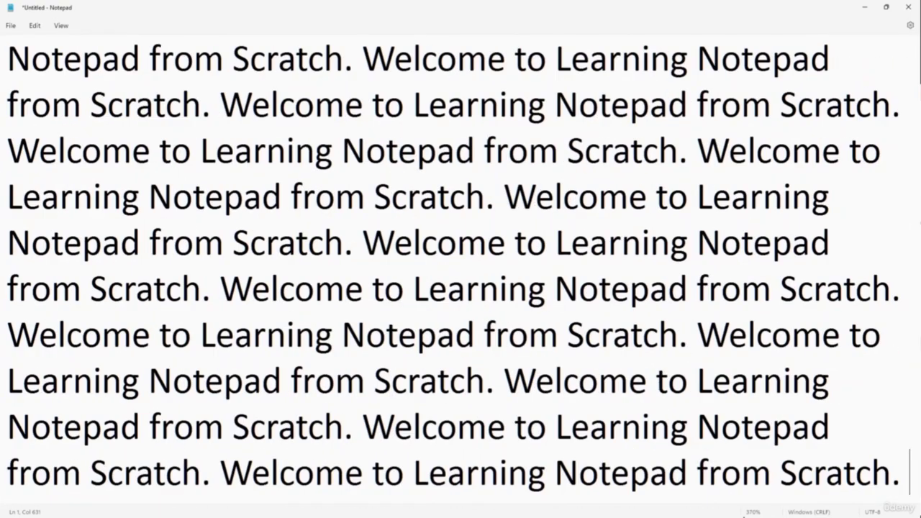
{"action": "scroll", "coordinate": [615, 351], "scroll_direction": "down", "scroll_amount": 8}
{"action": "scroll", "coordinate": [616, 346], "scroll_direction": "down", "scroll_amount": 20}
{"action": "scroll", "coordinate": [617, 346], "scroll_direction": "up", "scroll_amount": 13}
Save the document to the Desktop as sdfsd.txt with ANSI encoding.
{"action": "left_click", "coordinate": [10, 26]}
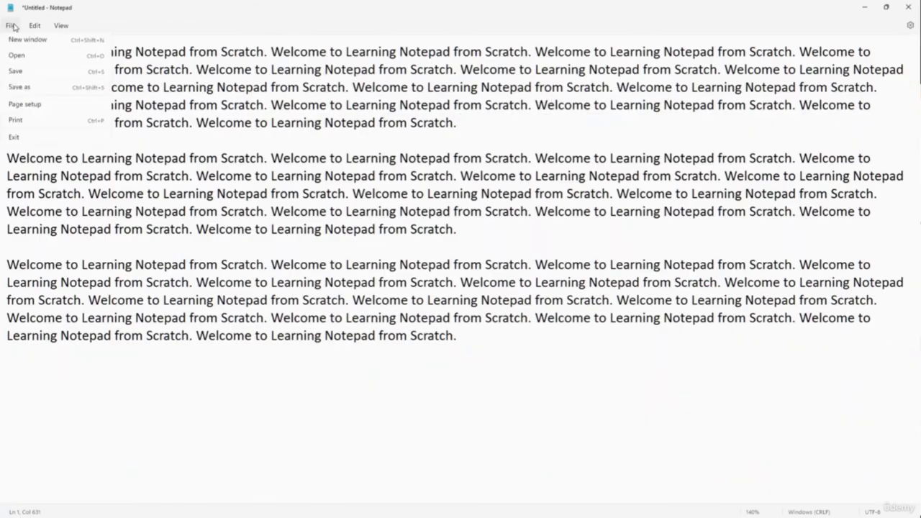
{"action": "left_click", "coordinate": [40, 107]}
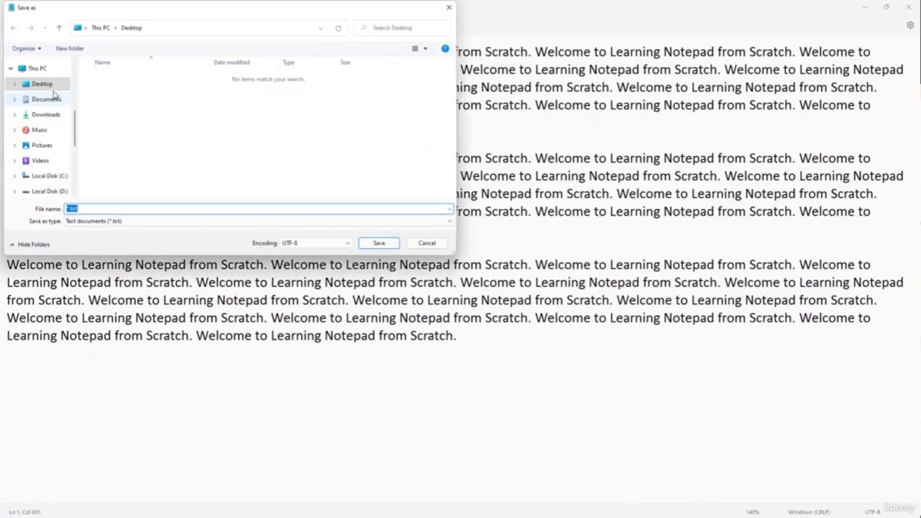
{"action": "left_click", "coordinate": [306, 244]}
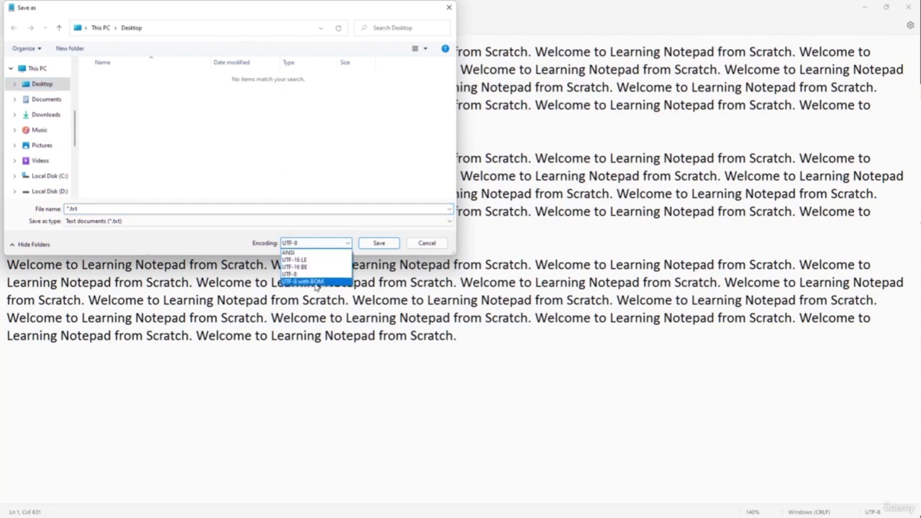
{"action": "left_click", "coordinate": [324, 253]}
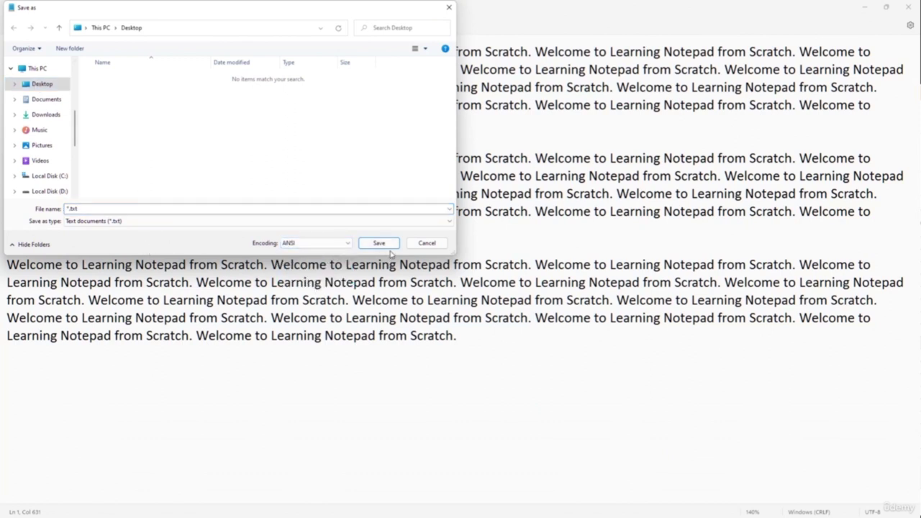
{"action": "left_click", "coordinate": [389, 247]}
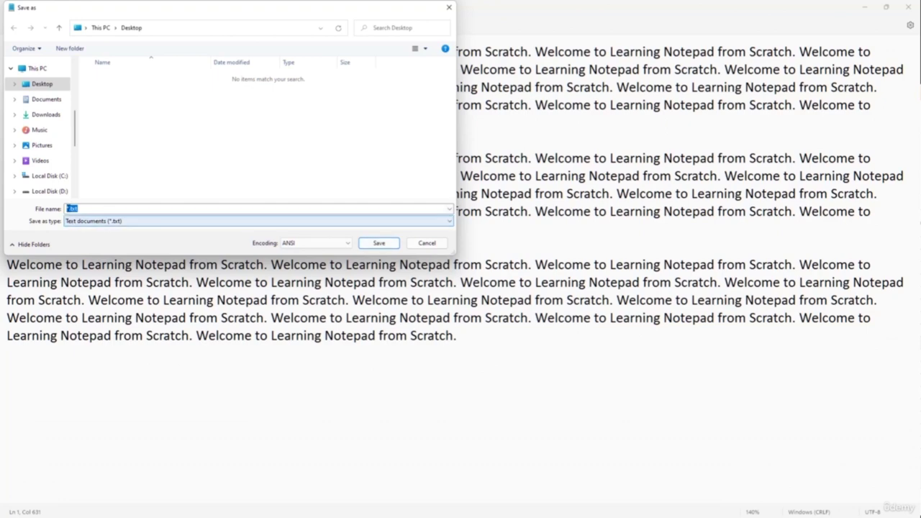
{"action": "left_click", "coordinate": [78, 209]}
{"action": "type", "text": "sdfsd"}
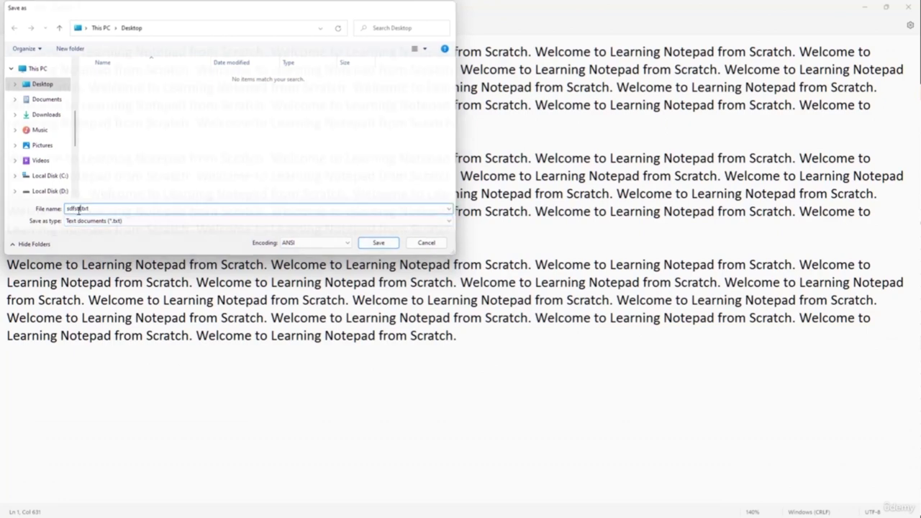
{"action": "key", "text": "Return"}
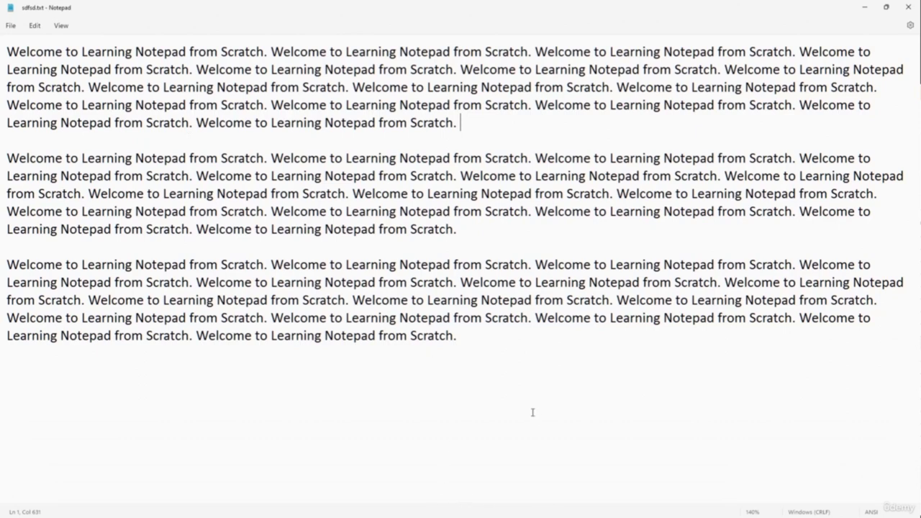
Hide the status bar of sdfsd.txt and show it again.
{"action": "left_click", "coordinate": [63, 27]}
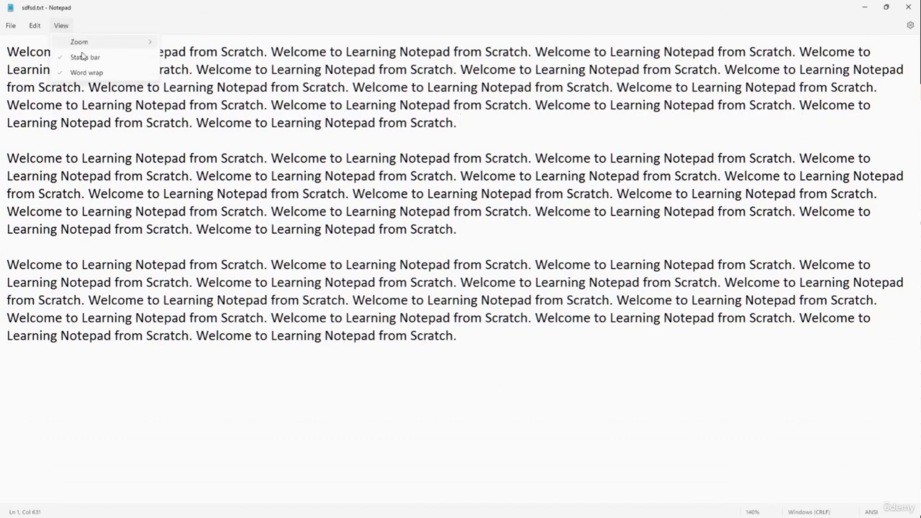
{"action": "left_click", "coordinate": [85, 60]}
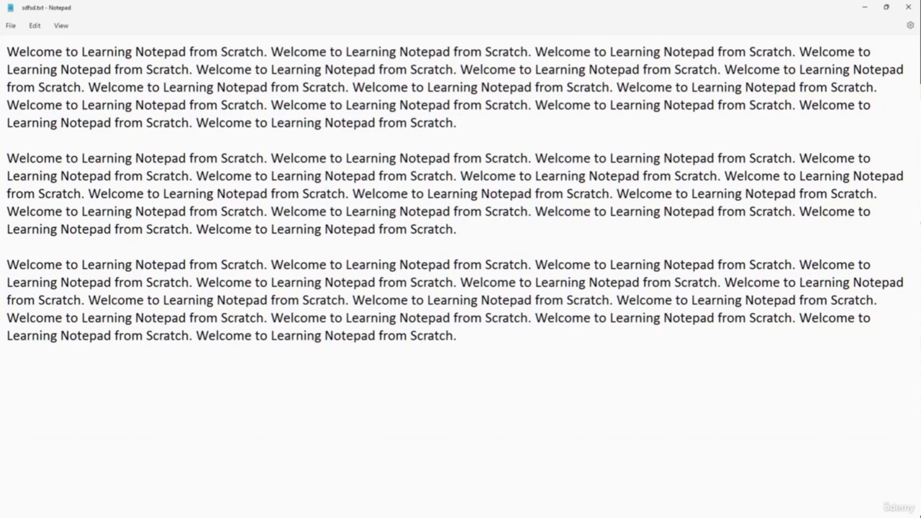
{"action": "left_click", "coordinate": [62, 28]}
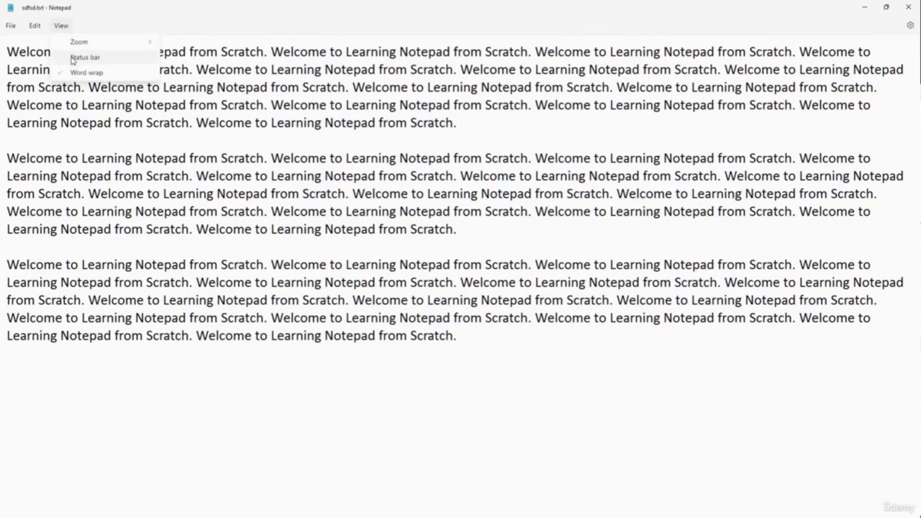
{"action": "left_click", "coordinate": [72, 58]}
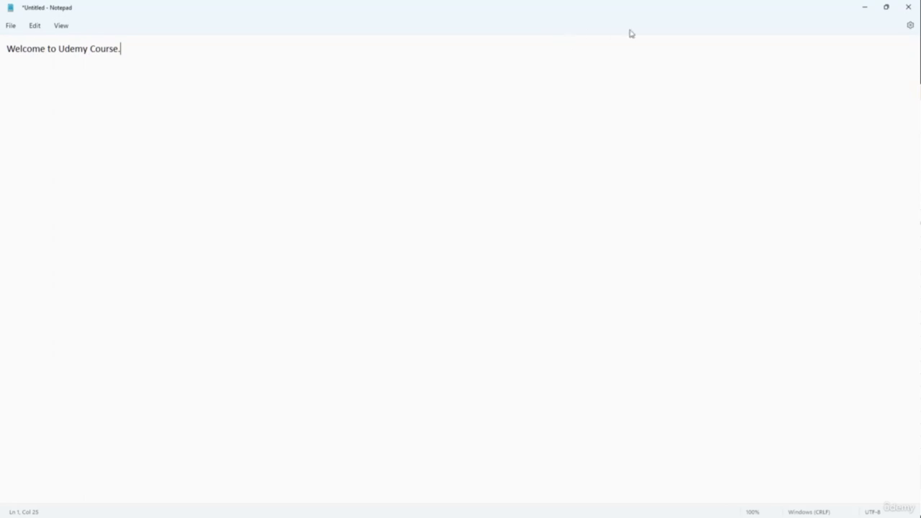
Set the app theme to Dark in the settings and return to the document.
{"action": "left_click", "coordinate": [909, 27]}
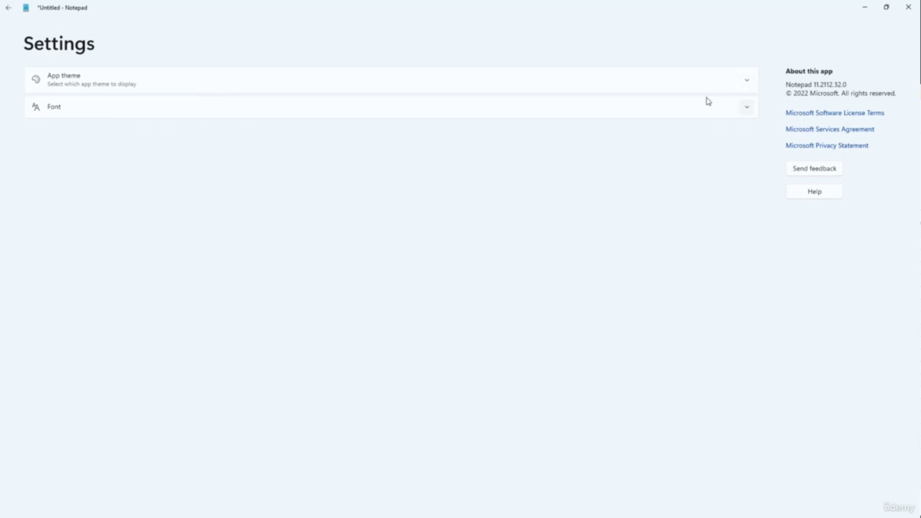
{"action": "left_click", "coordinate": [746, 83]}
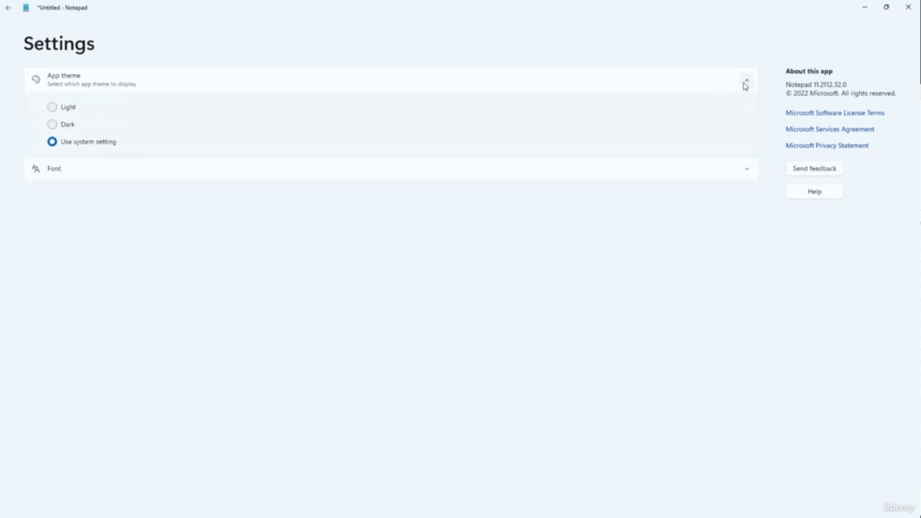
{"action": "left_click", "coordinate": [65, 127]}
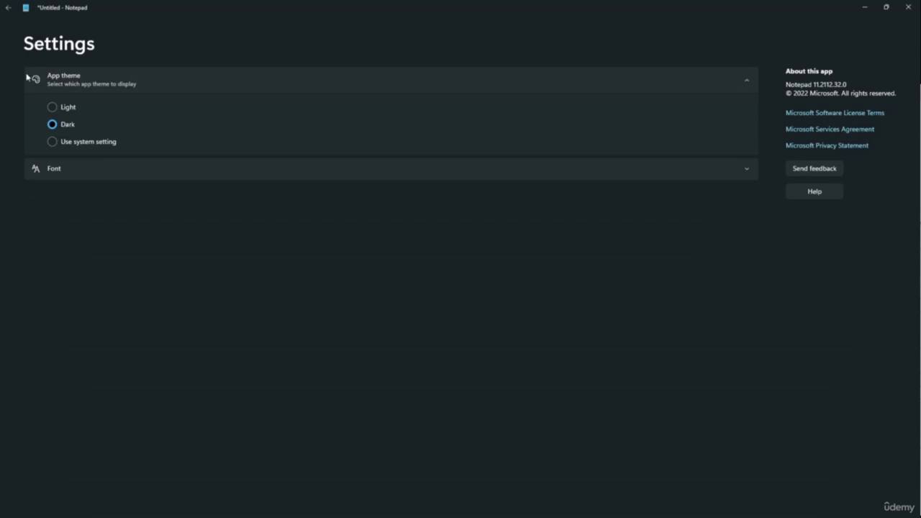
{"action": "left_click", "coordinate": [7, 11]}
{"action": "key", "text": "ctrl+shift+Left"}
{"action": "key", "text": "ctrl+shift+Left"}
{"action": "key", "text": "ctrl+shift+Left"}
{"action": "key", "text": "ctrl+shift+Left"}
{"action": "key", "text": "Right"}
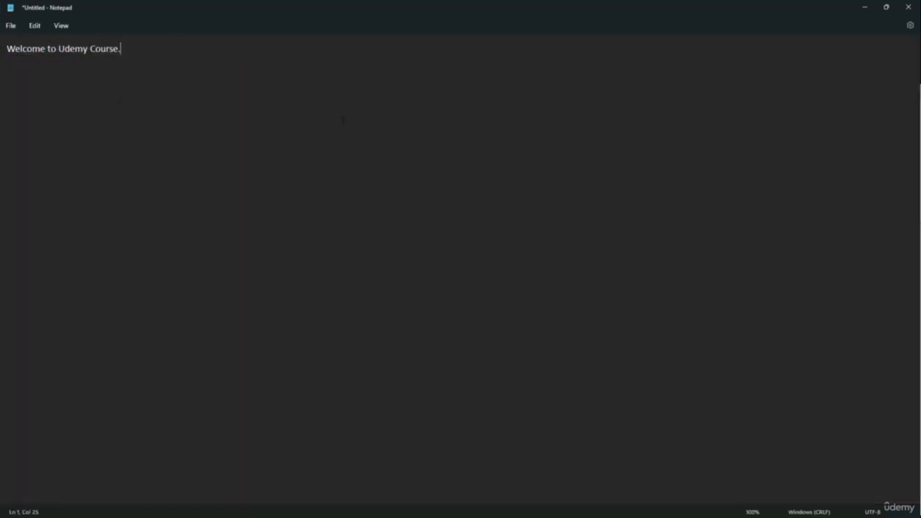
Add "bcvccvcv" to the document, try the Light app theme, and set the theme to Use system setting.
{"action": "type", "text": "bcvccvcv"}
{"action": "left_click", "coordinate": [909, 26]}
{"action": "left_click", "coordinate": [180, 86]}
{"action": "left_click", "coordinate": [67, 109]}
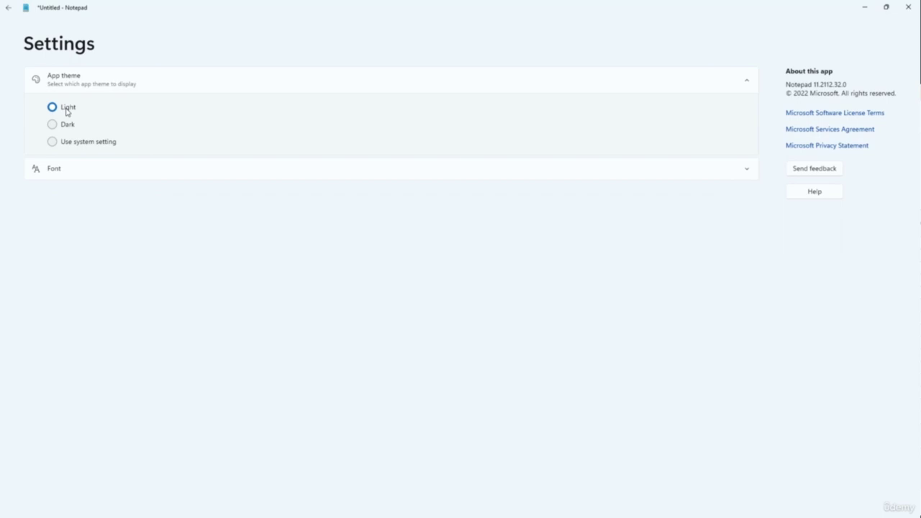
{"action": "left_click", "coordinate": [91, 144]}
{"action": "key", "text": "Escape"}
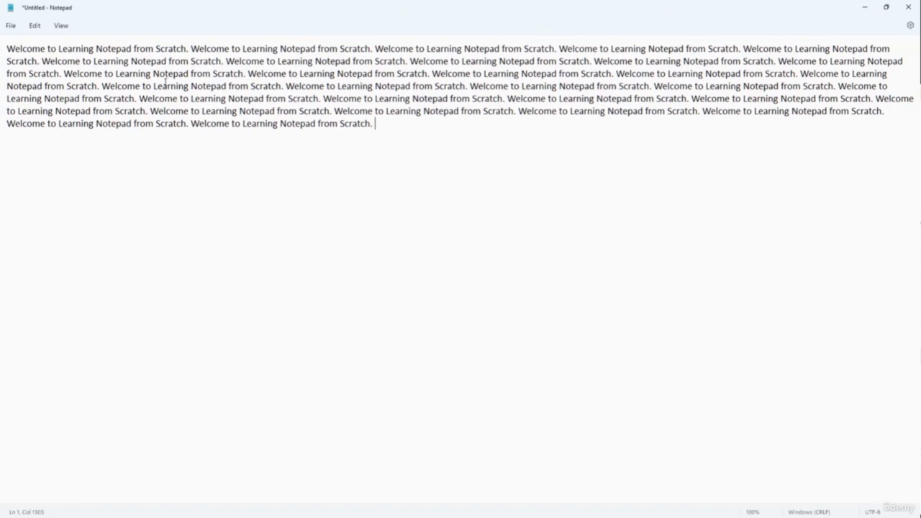
Save the "Welcome to Learning Notepad from Scratch" document to the Desktop as Udemy.txt with ANSI encoding.
{"action": "left_click", "coordinate": [13, 27]}
{"action": "left_click", "coordinate": [44, 96]}
{"action": "key", "text": "Home"}
{"action": "type", "text": "U"}
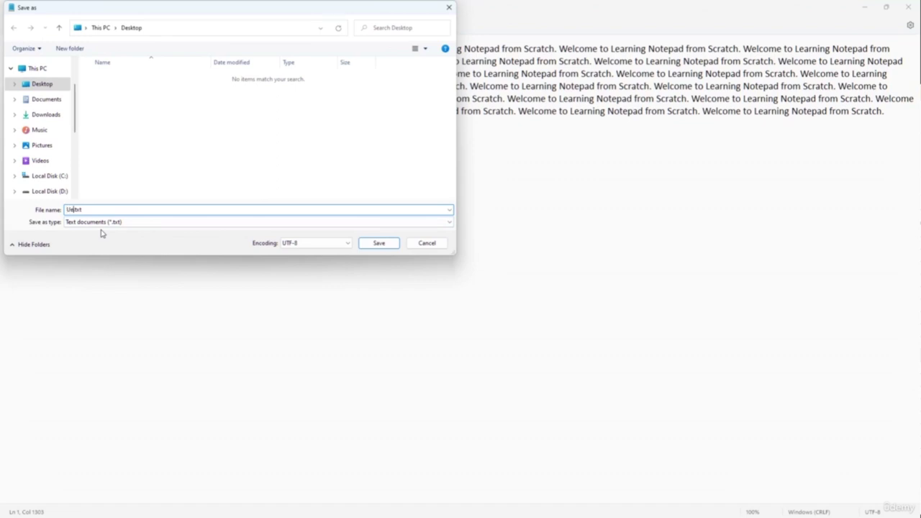
{"action": "type", "text": "demy"}
{"action": "left_click", "coordinate": [289, 245]}
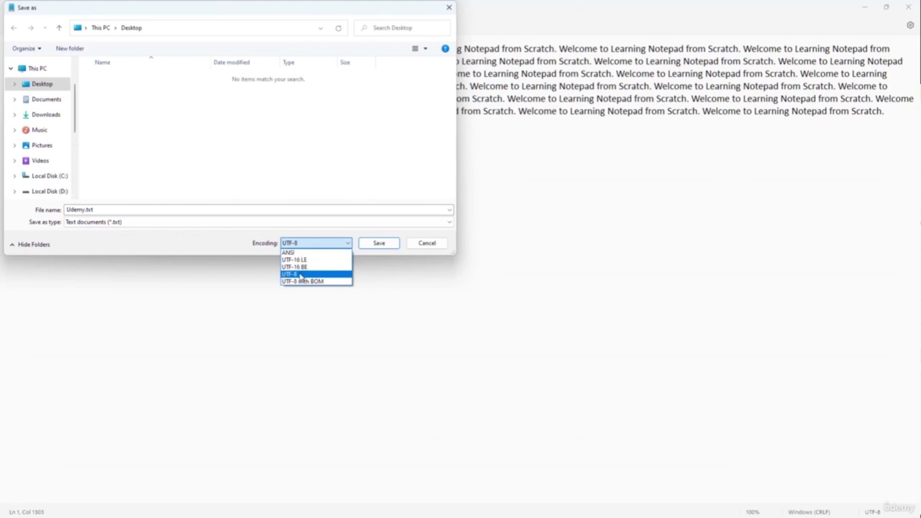
{"action": "left_click", "coordinate": [292, 253]}
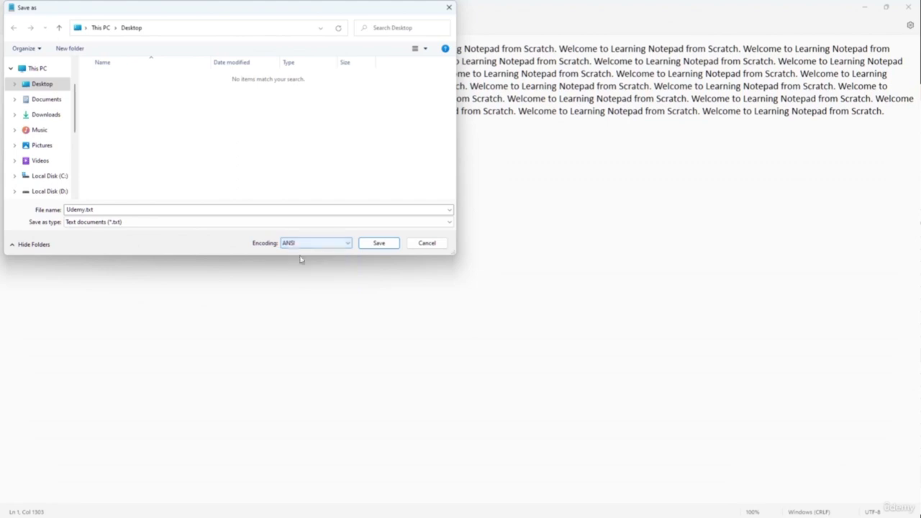
{"action": "left_click", "coordinate": [382, 245]}
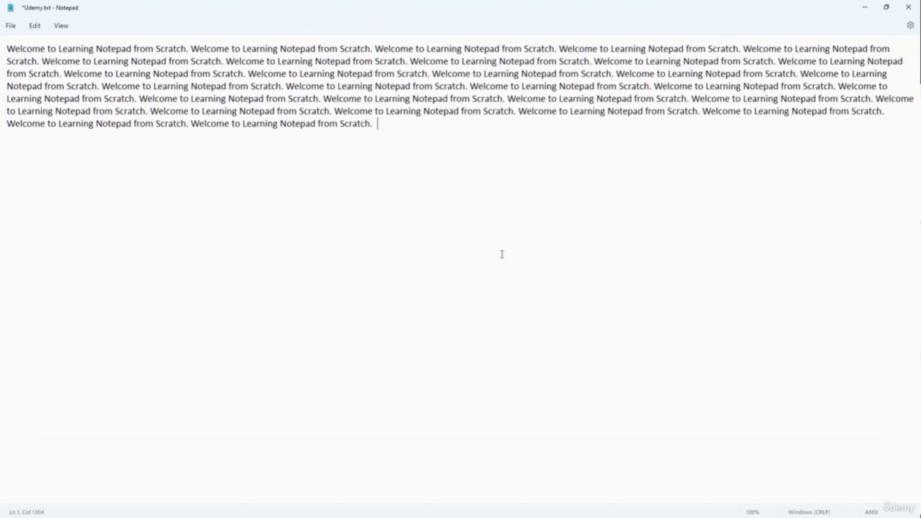
Save Udemy.txt again with UTF-8 with BOM encoding, replacing the existing file on the Desktop.
{"action": "left_click", "coordinate": [12, 27]}
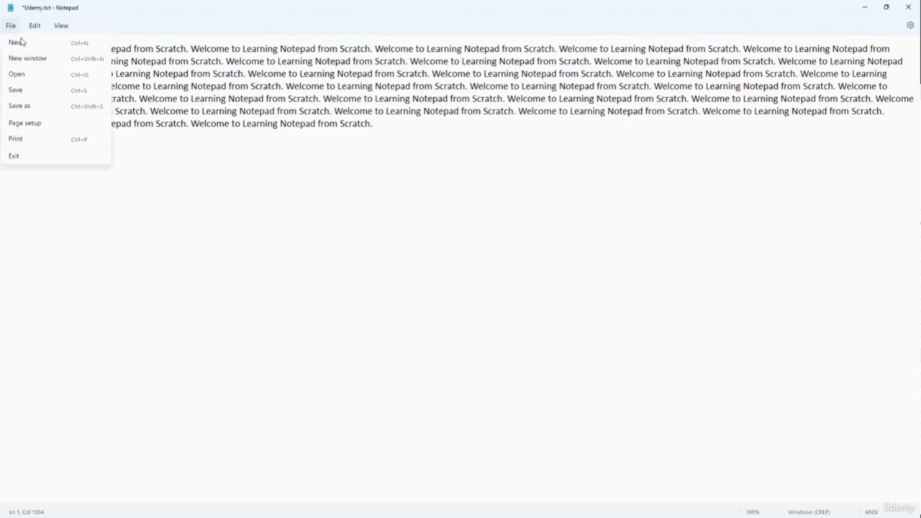
{"action": "left_click", "coordinate": [45, 108]}
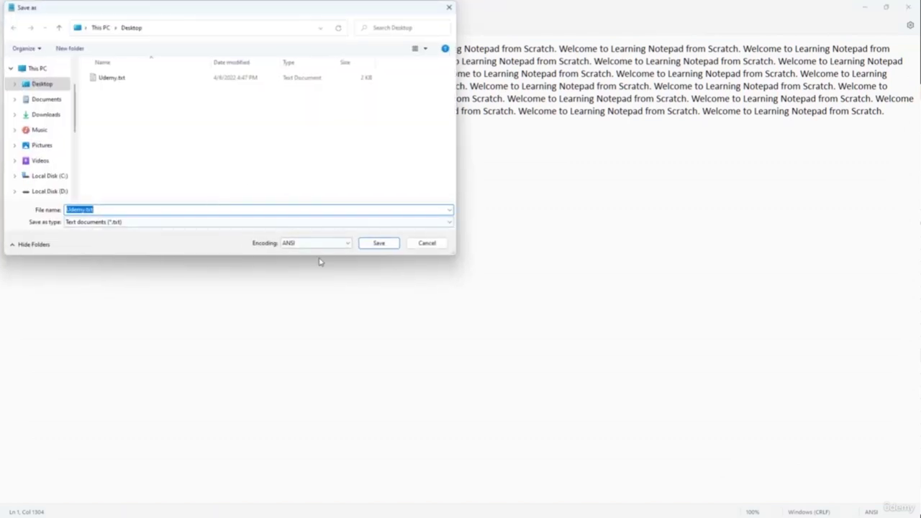
{"action": "left_click", "coordinate": [321, 245]}
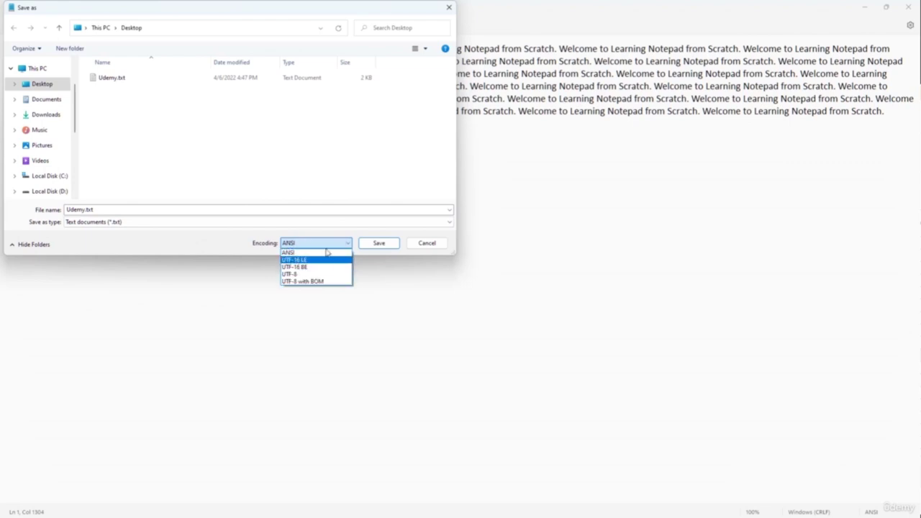
{"action": "left_click", "coordinate": [307, 282]}
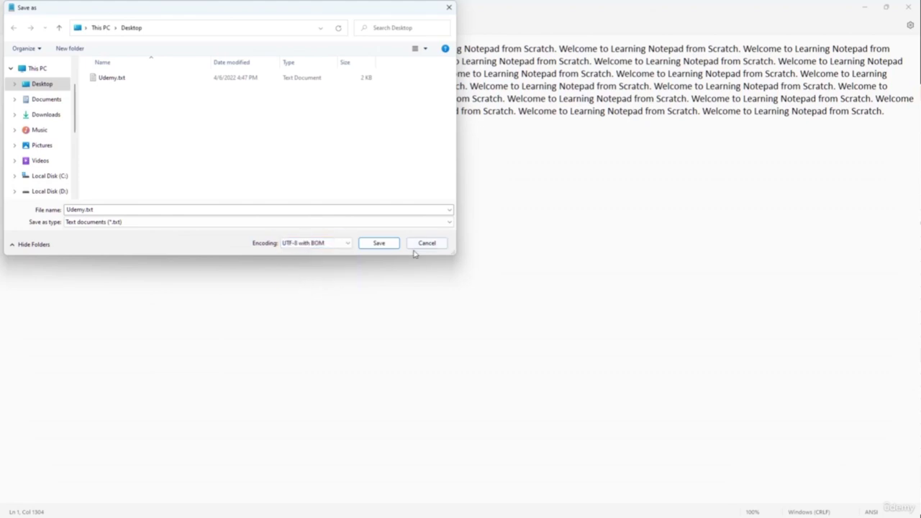
{"action": "left_click", "coordinate": [381, 246]}
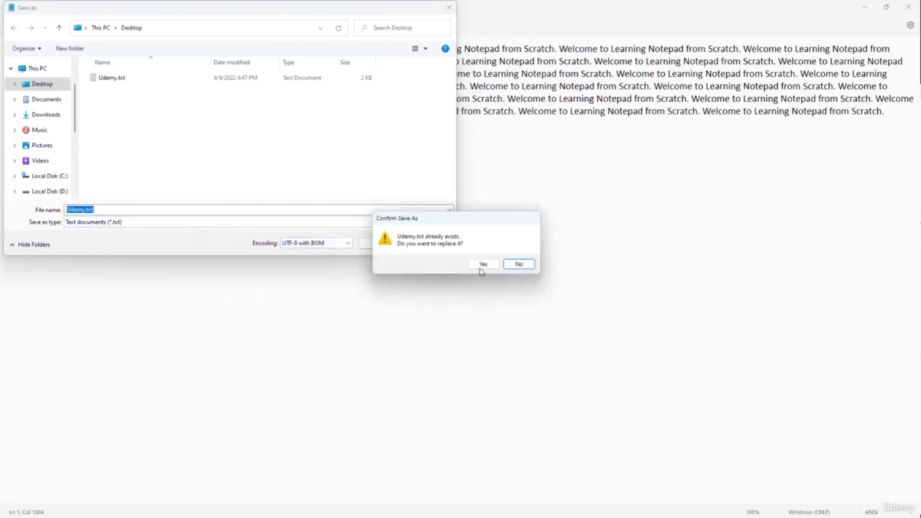
{"action": "left_click", "coordinate": [482, 265]}
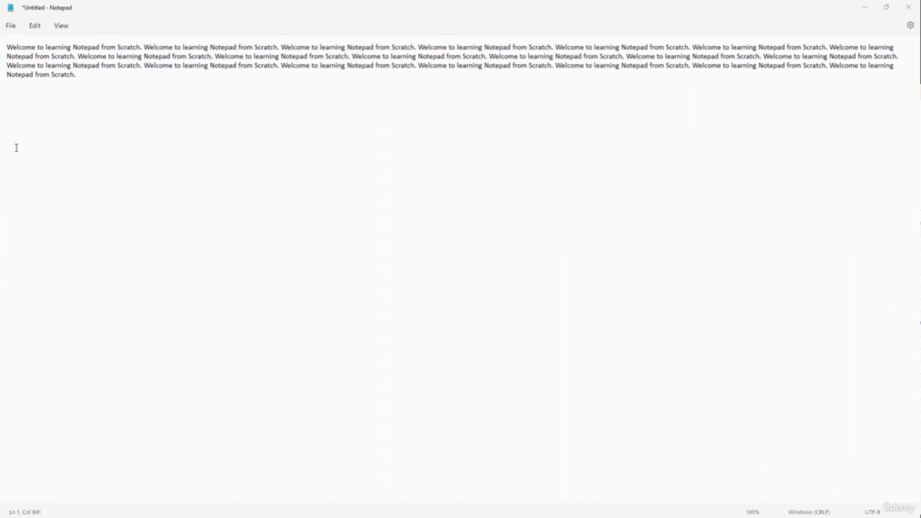
In the untitled document's page setup, choose A4 paper with source Tray1, try Landscape orientation and return to Portrait.
{"action": "left_click", "coordinate": [11, 25]}
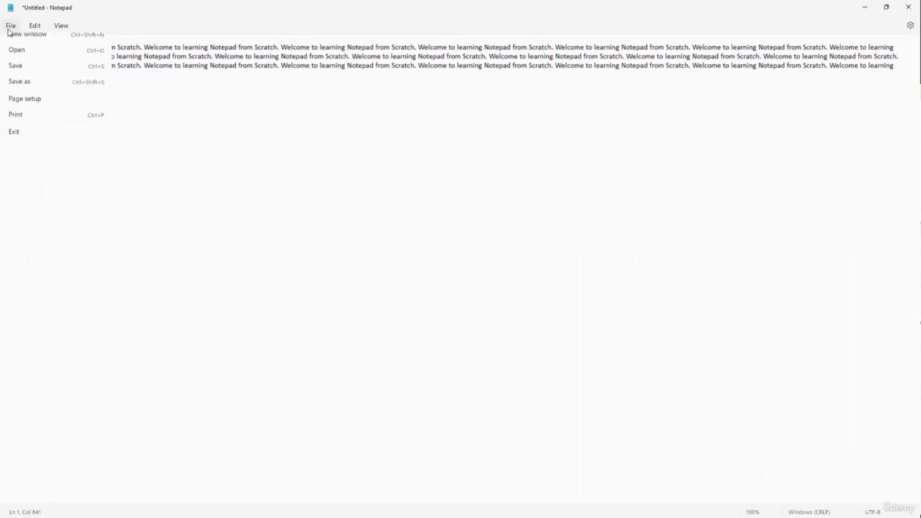
{"action": "left_click", "coordinate": [37, 129]}
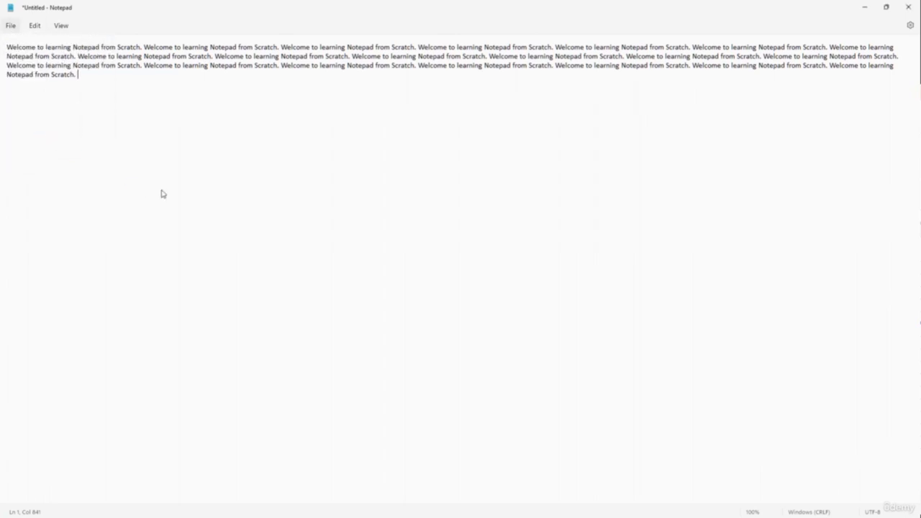
{"action": "left_click_drag", "start_coordinate": [144, 14], "coordinate": [424, 151]}
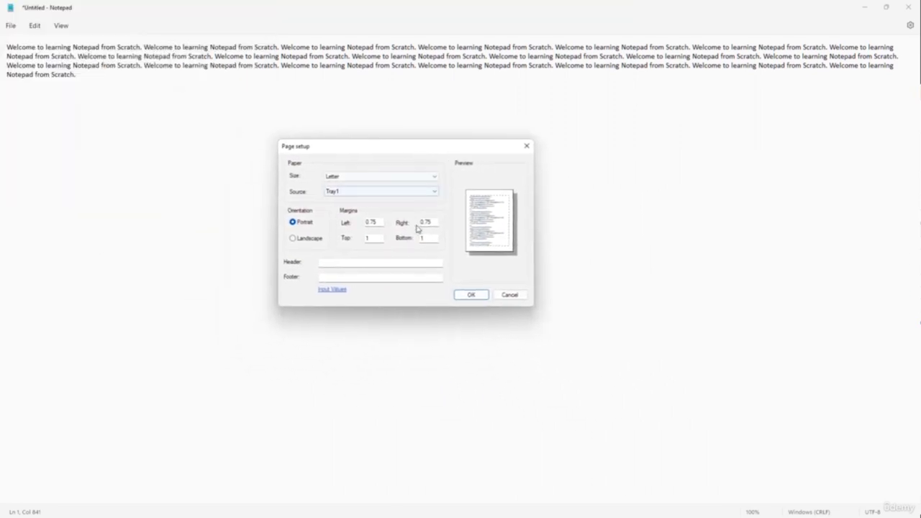
{"action": "left_click", "coordinate": [343, 178]}
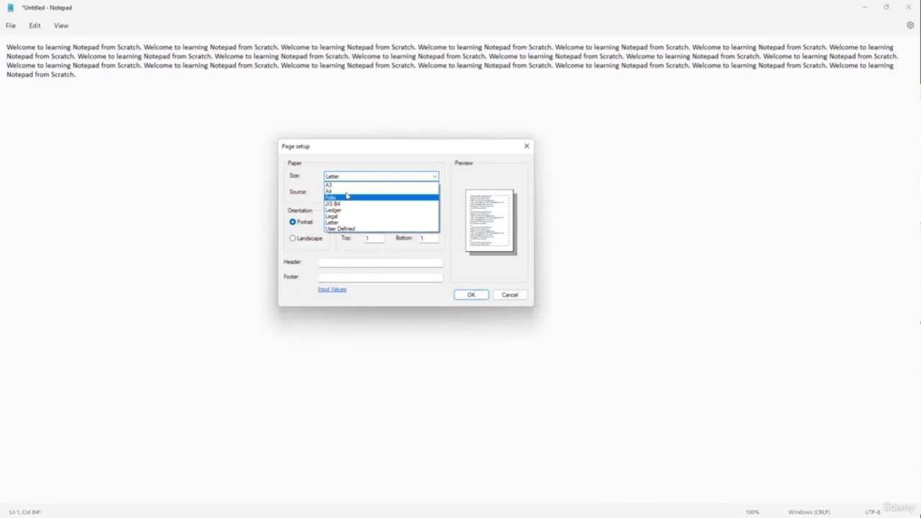
{"action": "left_click", "coordinate": [347, 192]}
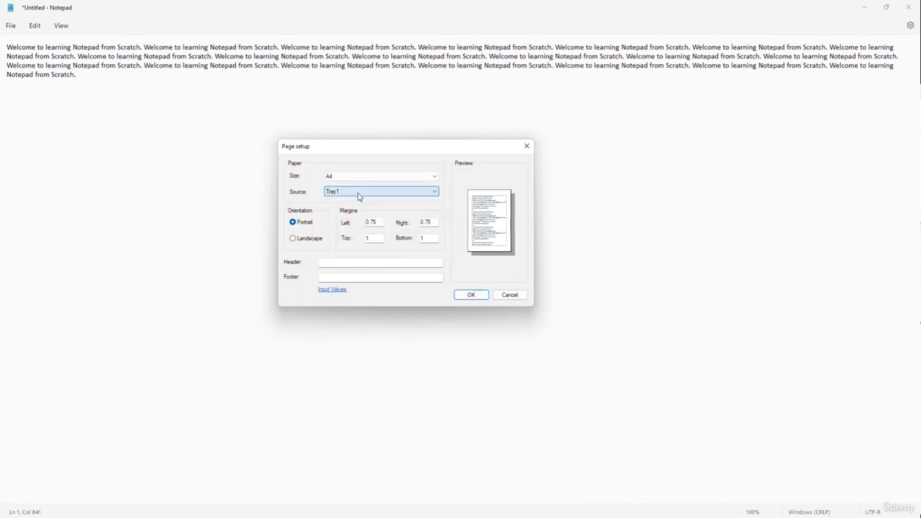
{"action": "left_click", "coordinate": [402, 192]}
{"action": "left_click", "coordinate": [401, 199]}
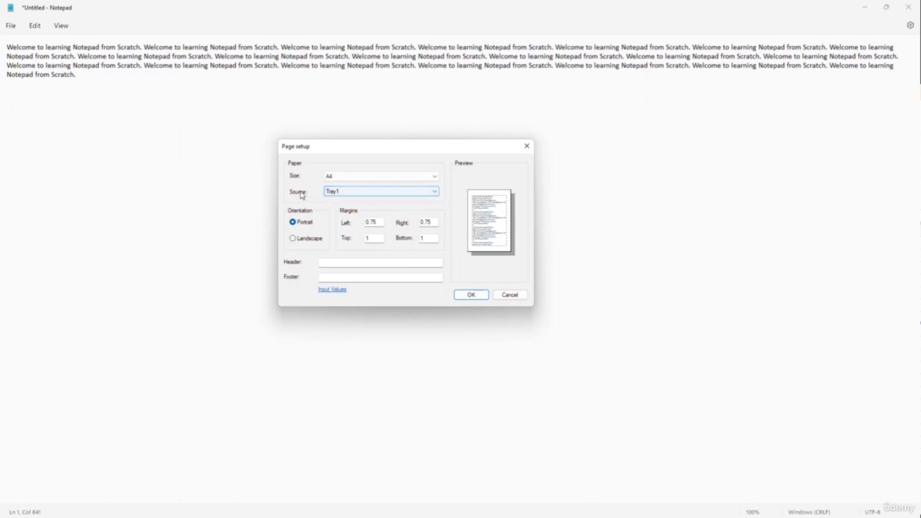
{"action": "left_click", "coordinate": [334, 177]}
{"action": "left_click", "coordinate": [336, 184]}
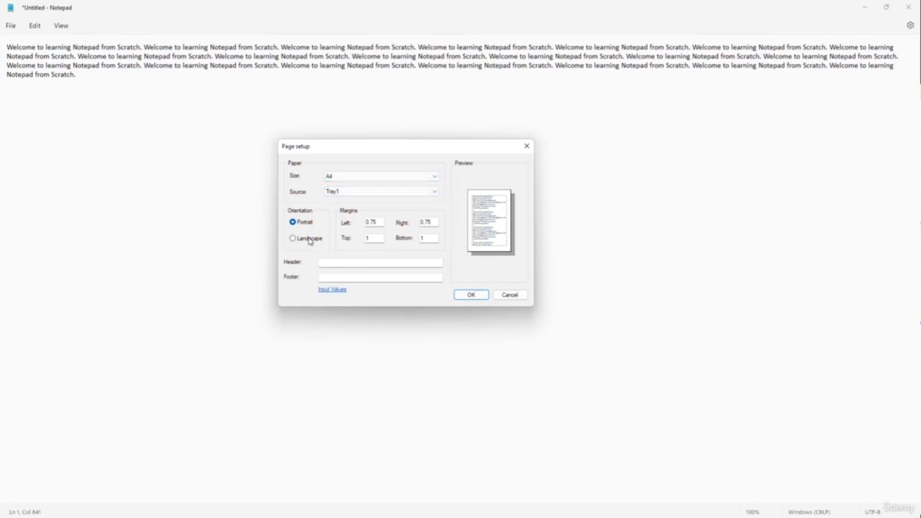
{"action": "left_click", "coordinate": [310, 241]}
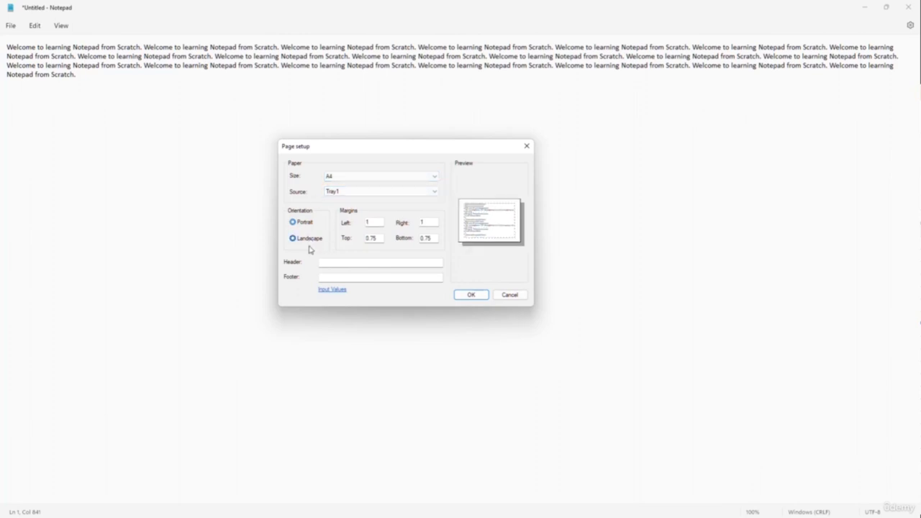
{"action": "left_click", "coordinate": [306, 224]}
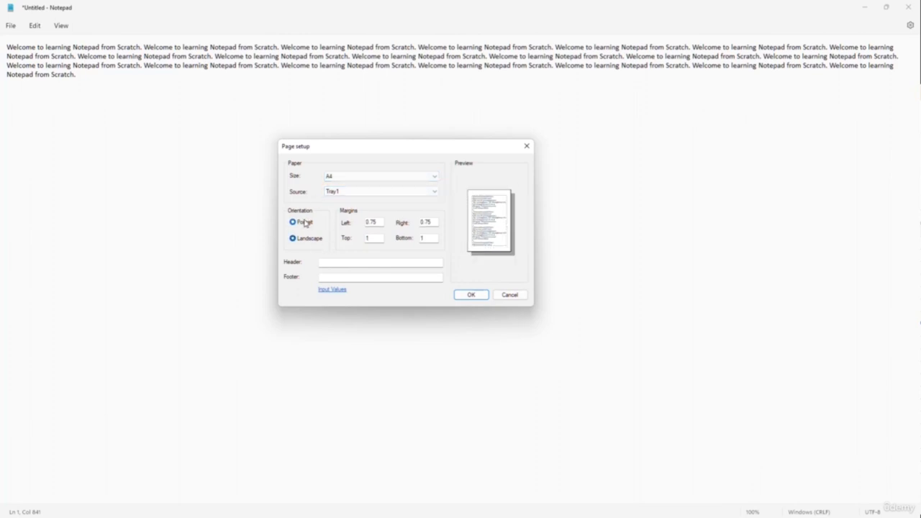
Set the page margins to 1.5 left, 1 right, 0.5 top and 0.5 bottom.
{"action": "left_click", "coordinate": [370, 223]}
{"action": "left_click_drag", "start_coordinate": [378, 223], "coordinate": [319, 224]}
{"action": "type", "text": "1.5"}
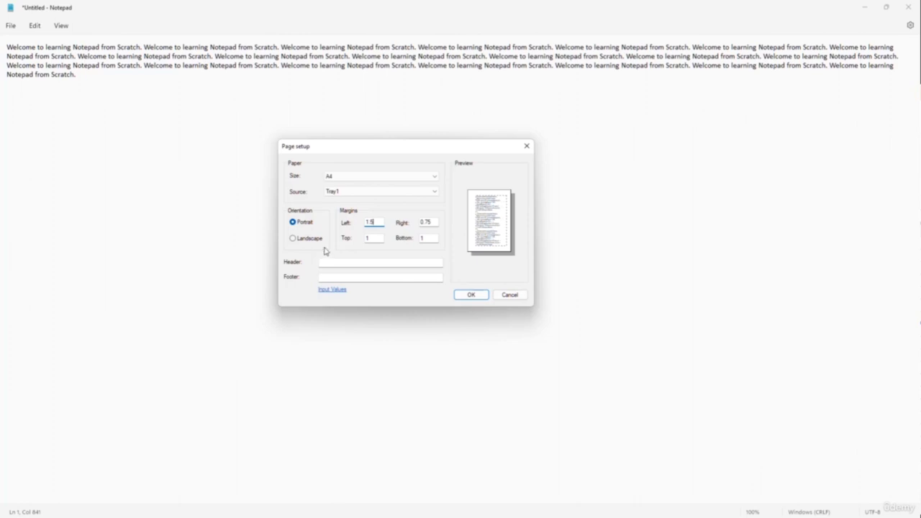
{"action": "left_click_drag", "start_coordinate": [436, 222], "coordinate": [397, 240]}
{"action": "type", "text": "1"}
{"action": "left_click_drag", "start_coordinate": [373, 237], "coordinate": [354, 244]}
{"action": "type", "text": "0"}
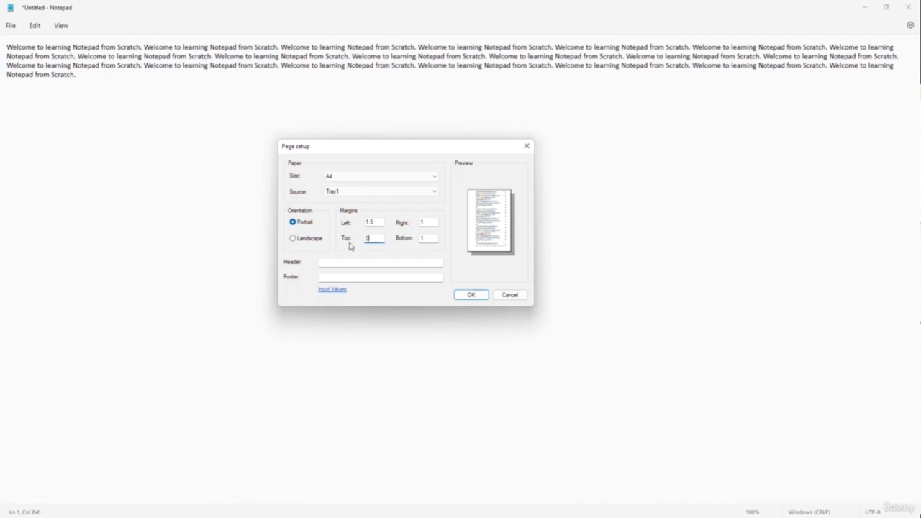
{"action": "type", "text": ".5"}
{"action": "left_click_drag", "start_coordinate": [444, 242], "coordinate": [418, 238]}
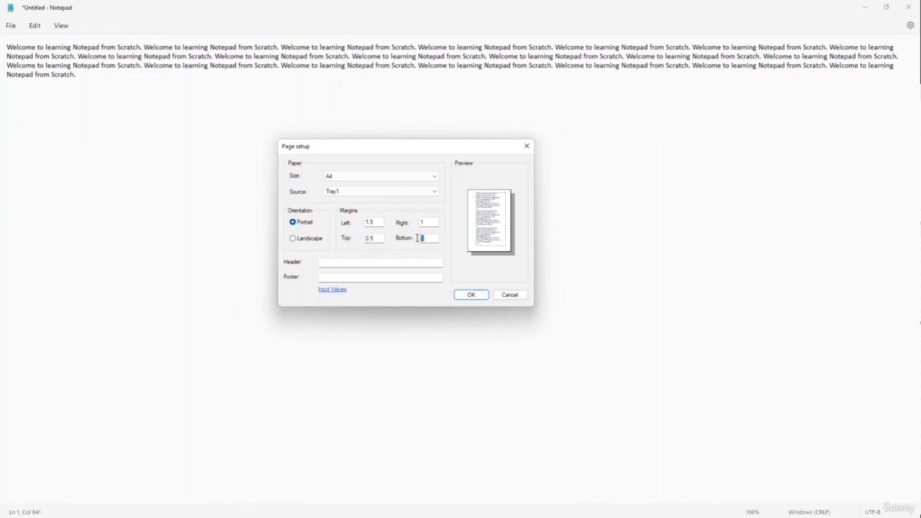
{"action": "type", "text": "0.5"}
Set the page header to "Udemy Course" and the footer to "Notepad", and apply the page setup.
{"action": "left_click", "coordinate": [364, 264]}
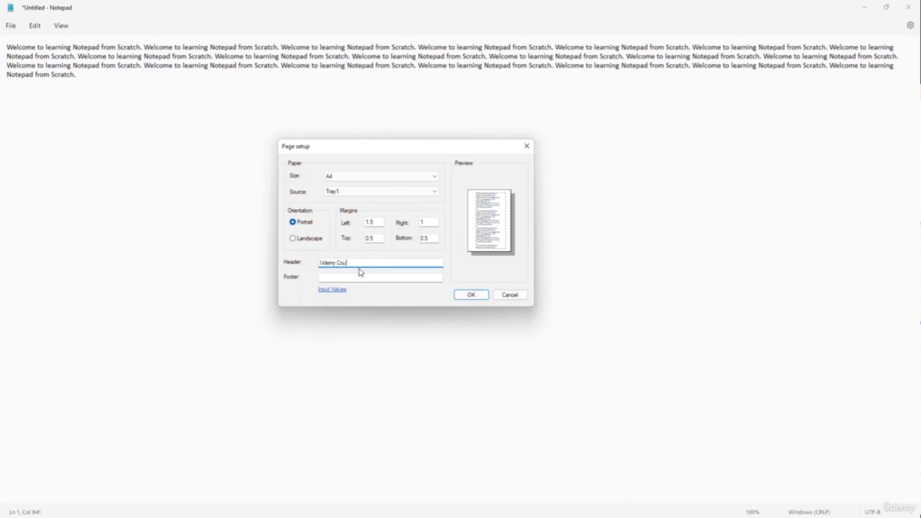
{"action": "left_click", "coordinate": [359, 277]}
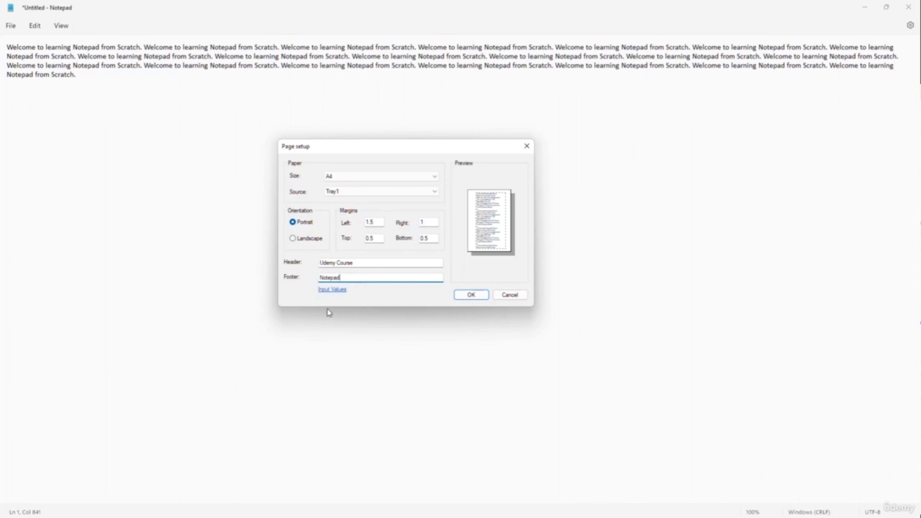
{"action": "left_click", "coordinate": [472, 296]}
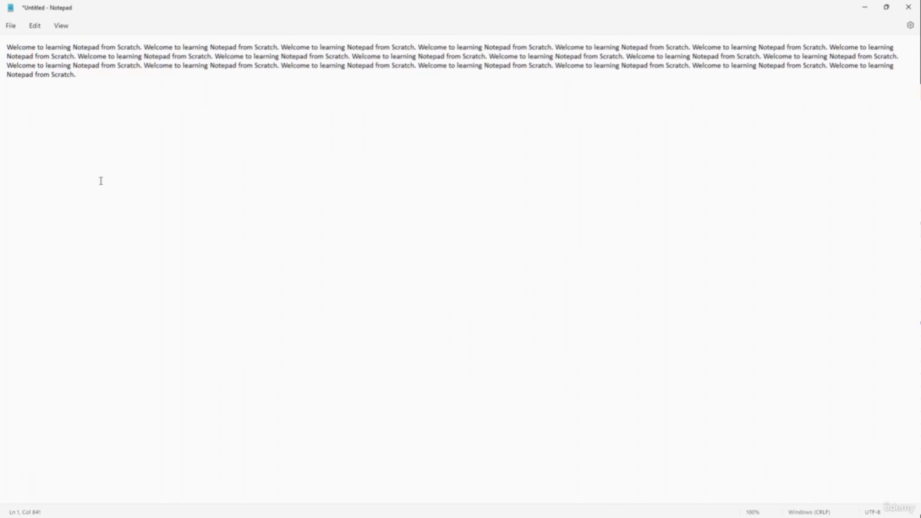
Print the document with Microsoft Print to PDF and save the output to the Desktop as "sample print".
{"action": "left_click", "coordinate": [10, 26]}
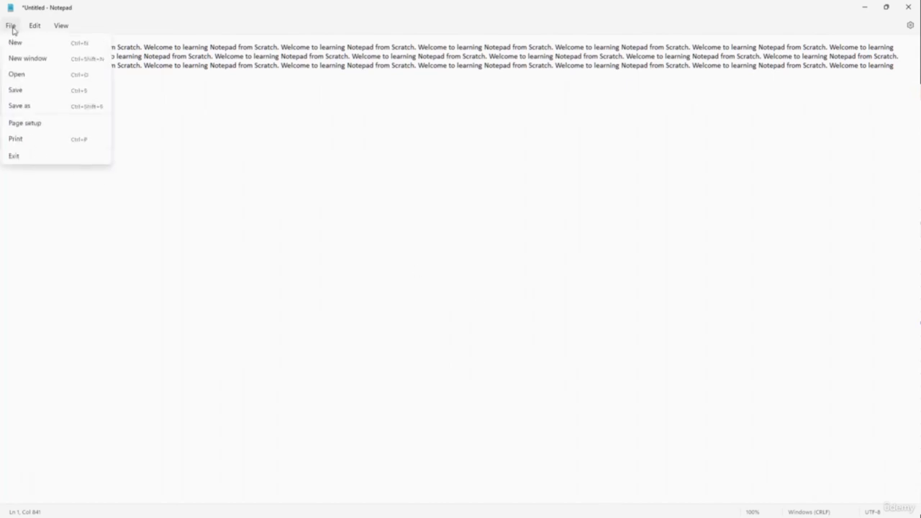
{"action": "left_click", "coordinate": [33, 142]}
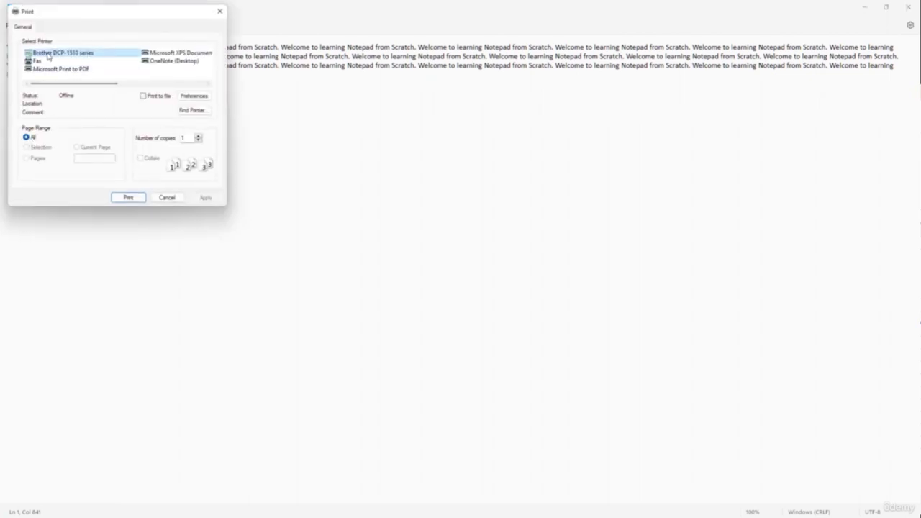
{"action": "left_click_drag", "start_coordinate": [134, 22], "coordinate": [461, 146]}
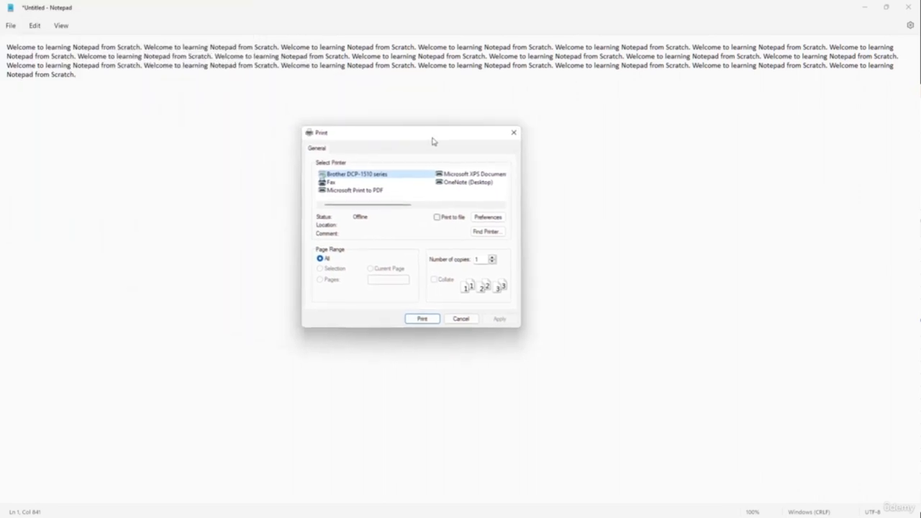
{"action": "left_click", "coordinate": [360, 192]}
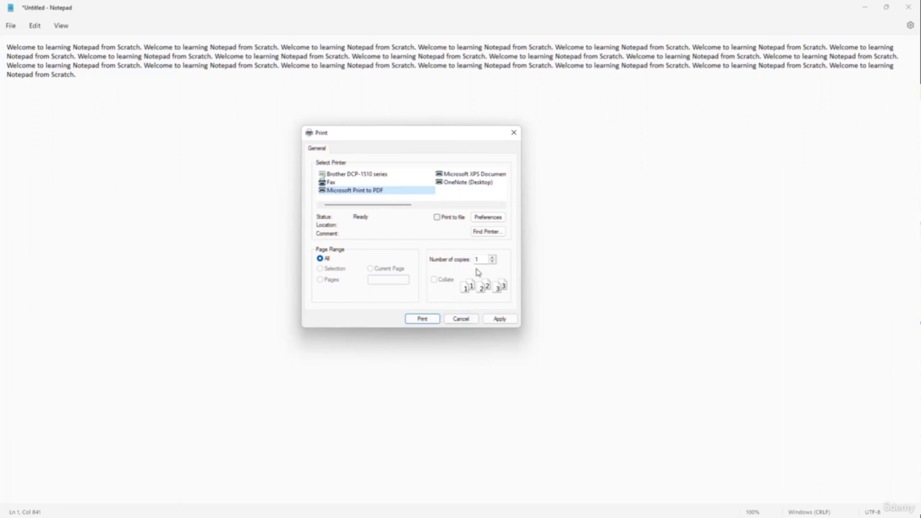
{"action": "left_click", "coordinate": [422, 320]}
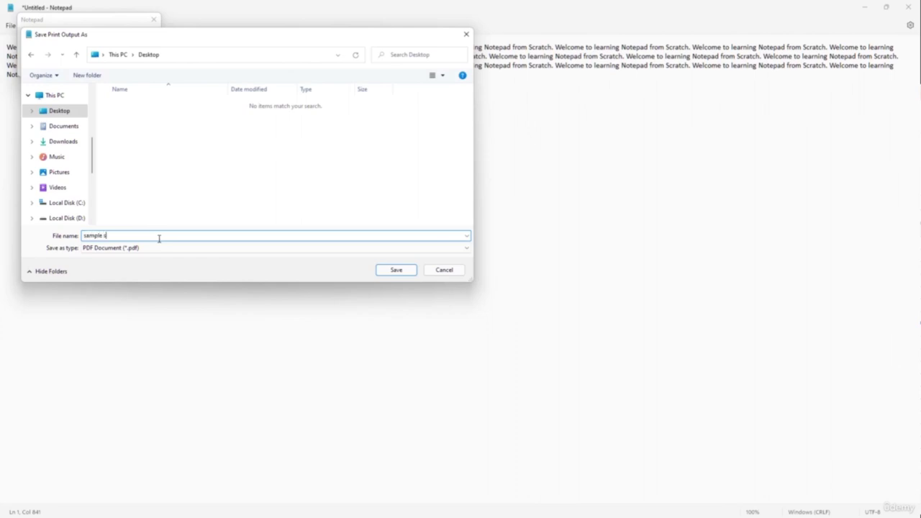
{"action": "left_click", "coordinate": [377, 274]}
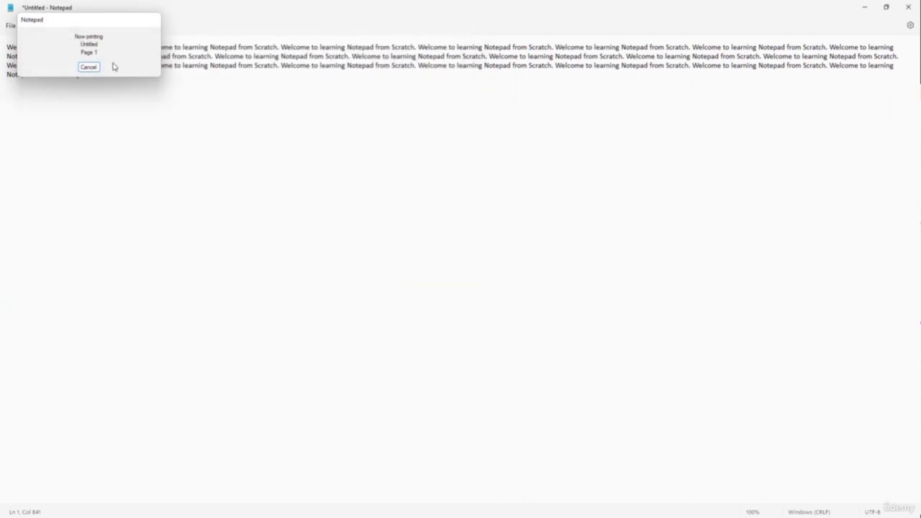
Open "sample print.pdf" from the Desktop and examine its header, footer, margins and body text.
{"action": "double_click", "coordinate": [187, 10]}
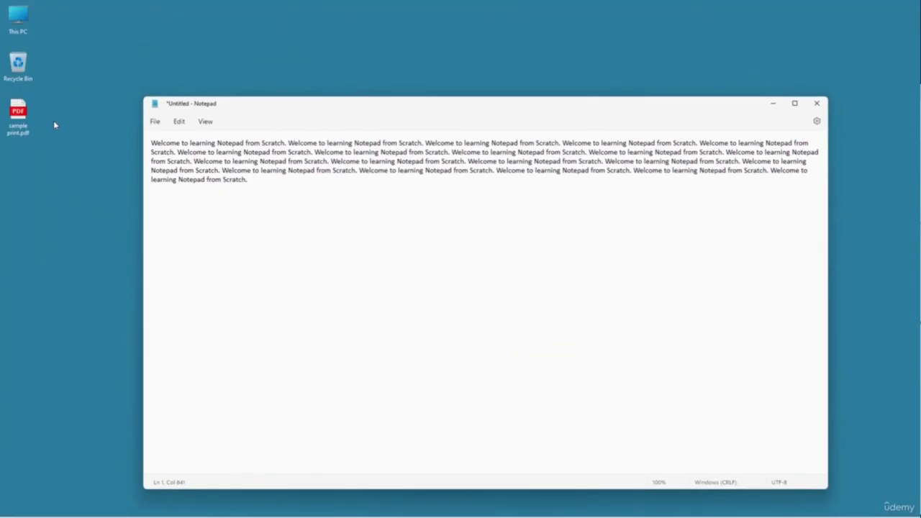
{"action": "left_click", "coordinate": [16, 120]}
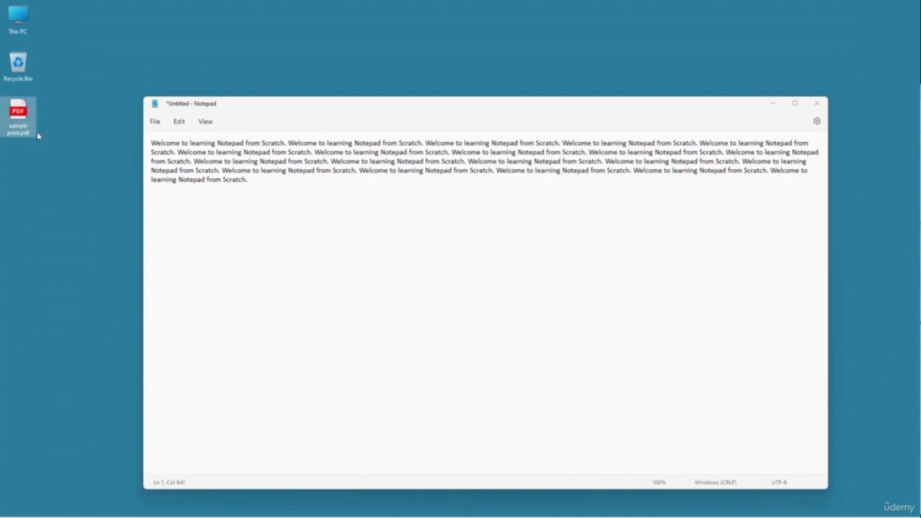
{"action": "double_click", "coordinate": [37, 135]}
{"action": "left_click_drag", "start_coordinate": [446, 98], "coordinate": [374, 52]}
{"action": "scroll", "coordinate": [491, 205], "scroll_direction": "down", "scroll_amount": 5}
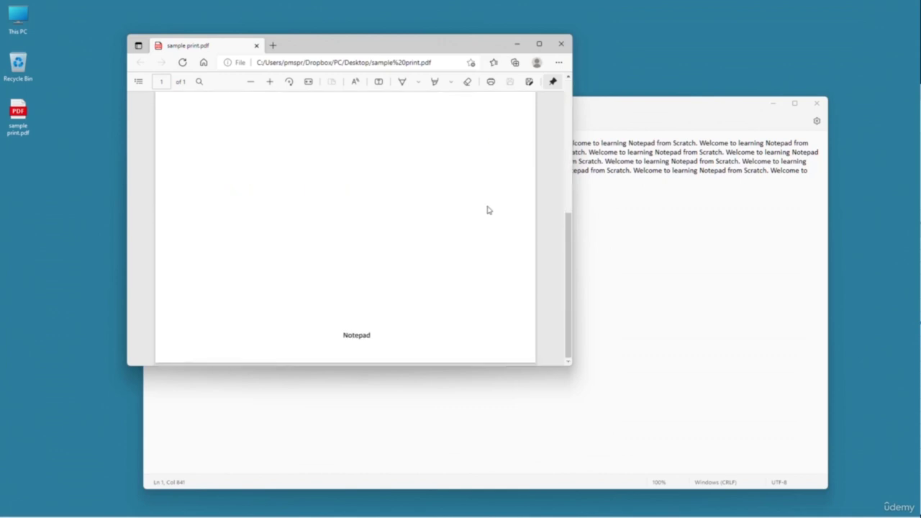
{"action": "scroll", "coordinate": [488, 209], "scroll_direction": "up", "scroll_amount": 5}
{"action": "scroll", "coordinate": [485, 208], "scroll_direction": "down", "scroll_amount": 5}
{"action": "scroll", "coordinate": [483, 208], "scroll_direction": "up", "scroll_amount": 5}
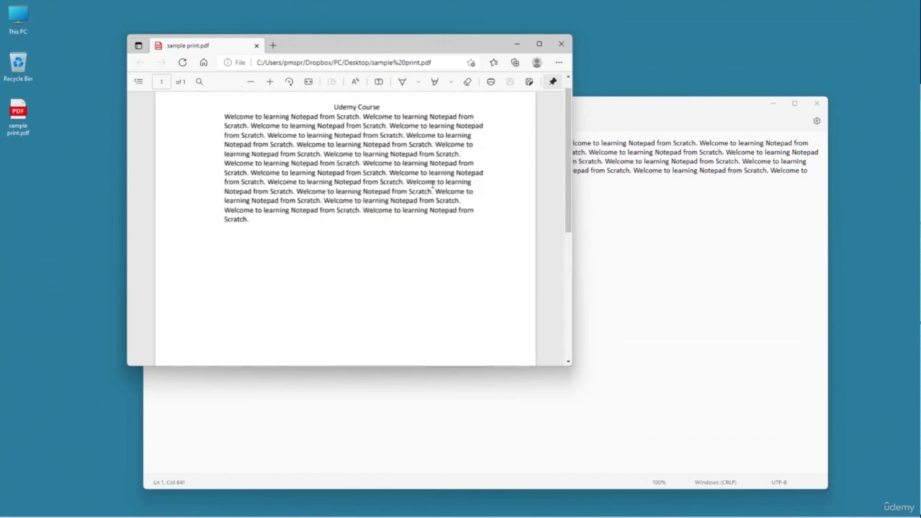
{"action": "scroll", "coordinate": [368, 328], "scroll_direction": "down", "scroll_amount": 5}
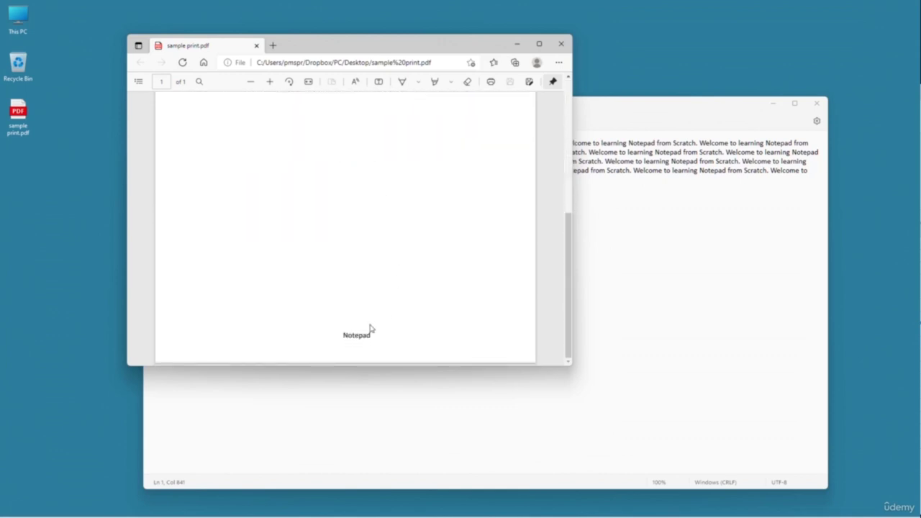
{"action": "scroll", "coordinate": [371, 328], "scroll_direction": "up", "scroll_amount": 5}
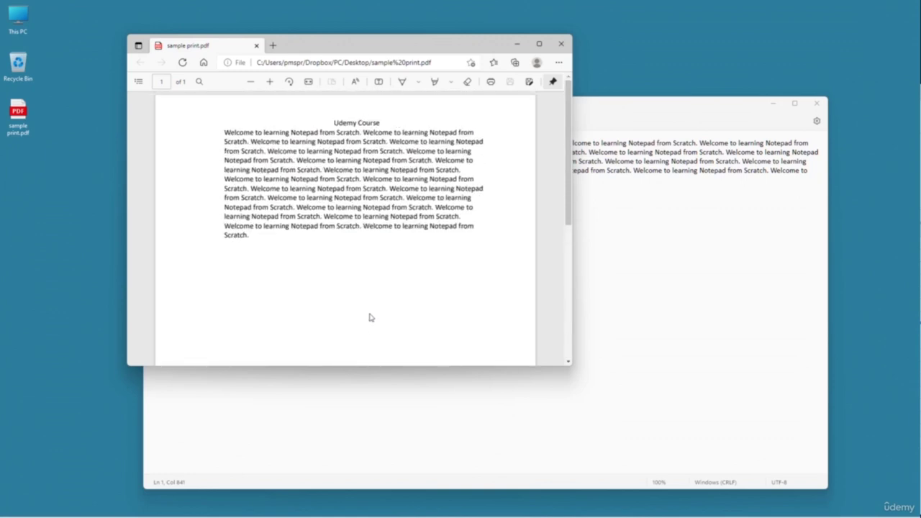
{"action": "scroll", "coordinate": [377, 266], "scroll_direction": "down", "scroll_amount": 5}
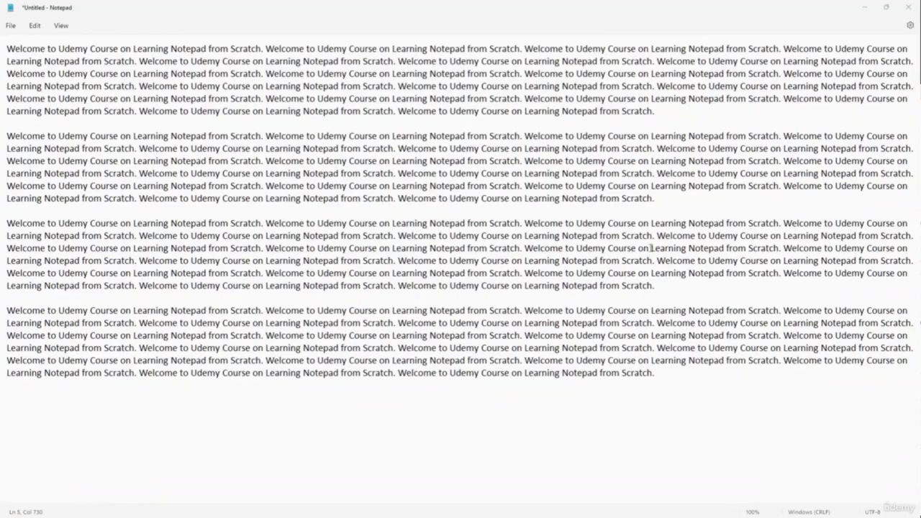
Begin printing the four-paragraph document to Microsoft Print to PDF with print to file on, try Landscape and return to Portrait.
{"action": "left_click", "coordinate": [621, 236]}
{"action": "left_click", "coordinate": [10, 26]}
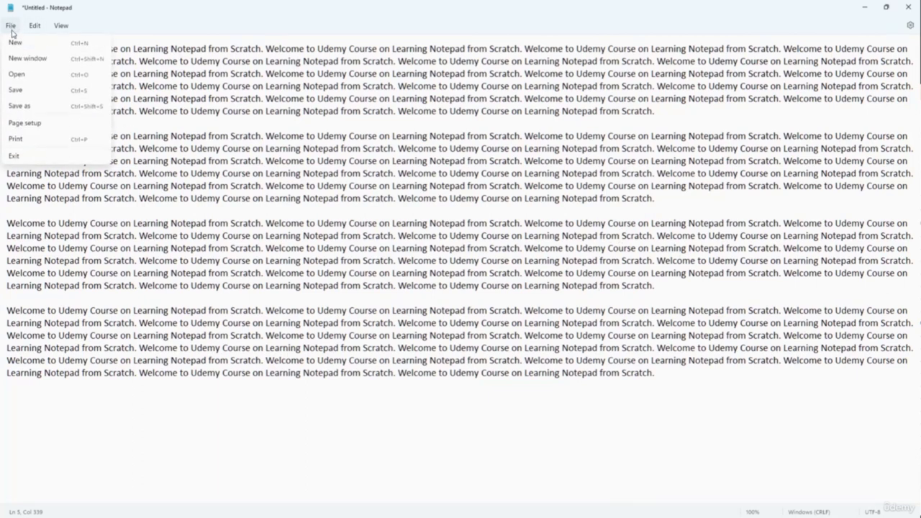
{"action": "left_click", "coordinate": [16, 138]}
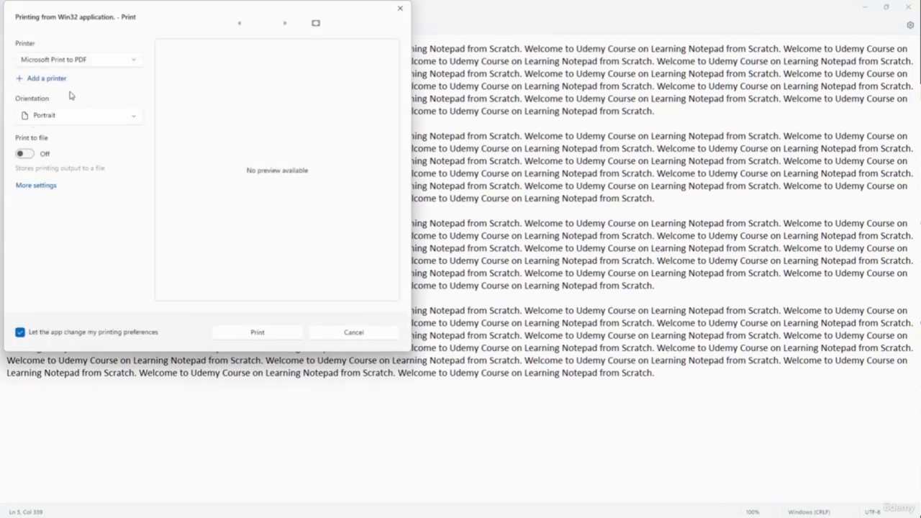
{"action": "left_click", "coordinate": [27, 156]}
{"action": "left_click", "coordinate": [55, 121]}
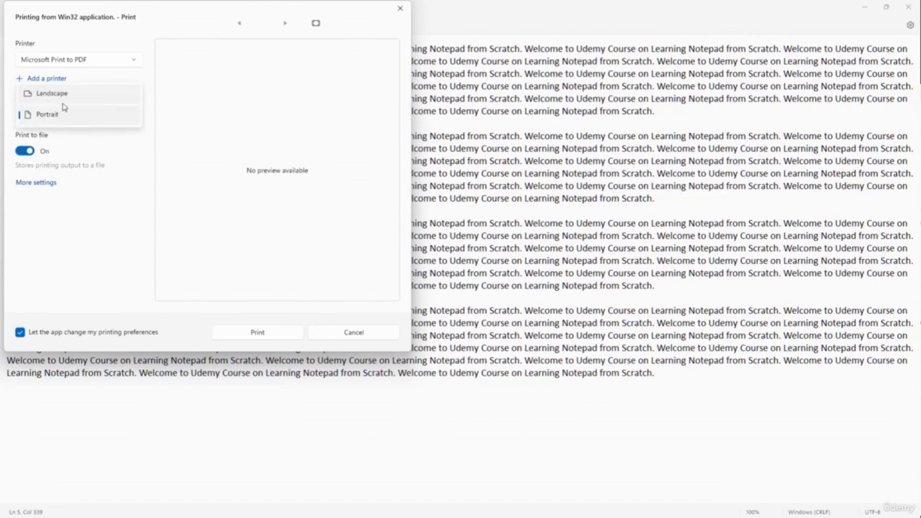
{"action": "left_click", "coordinate": [59, 95]}
{"action": "left_click", "coordinate": [57, 122]}
{"action": "left_click", "coordinate": [52, 136]}
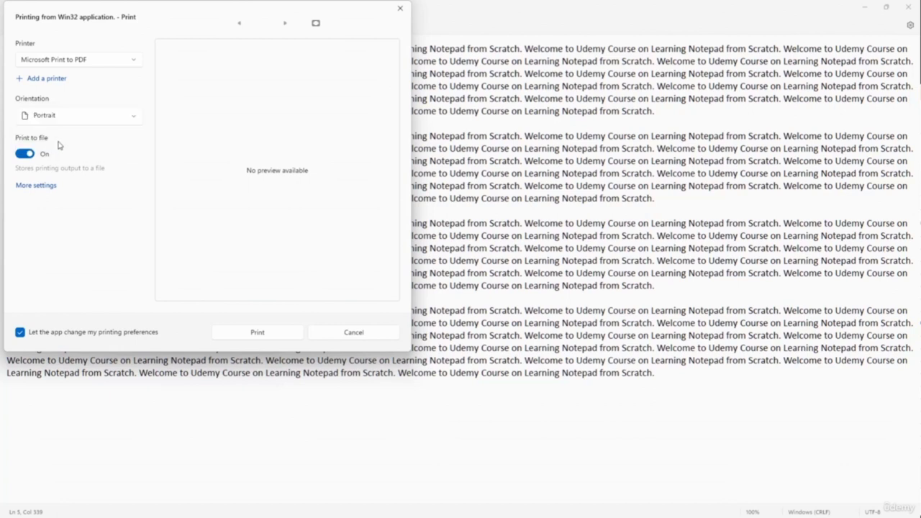
In the additional print settings, set the paper size to A4 and accept it.
{"action": "left_click", "coordinate": [45, 187]}
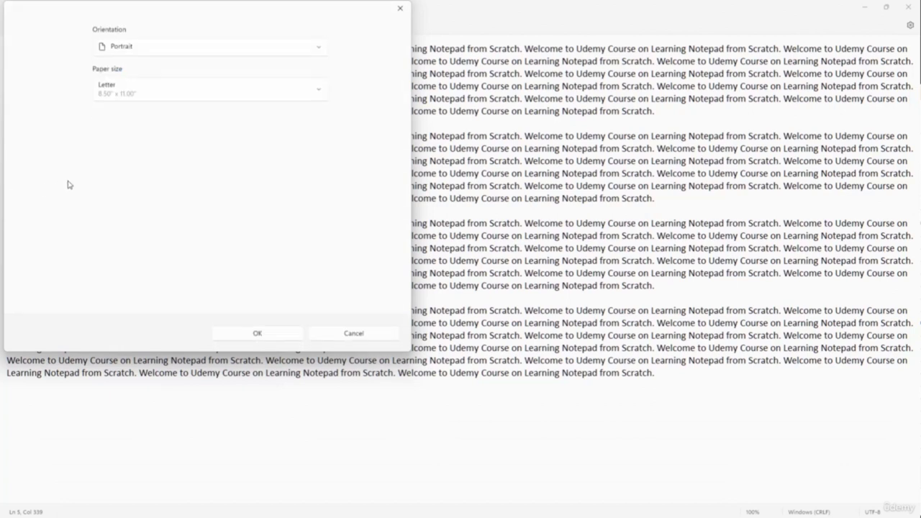
{"action": "left_click", "coordinate": [127, 97]}
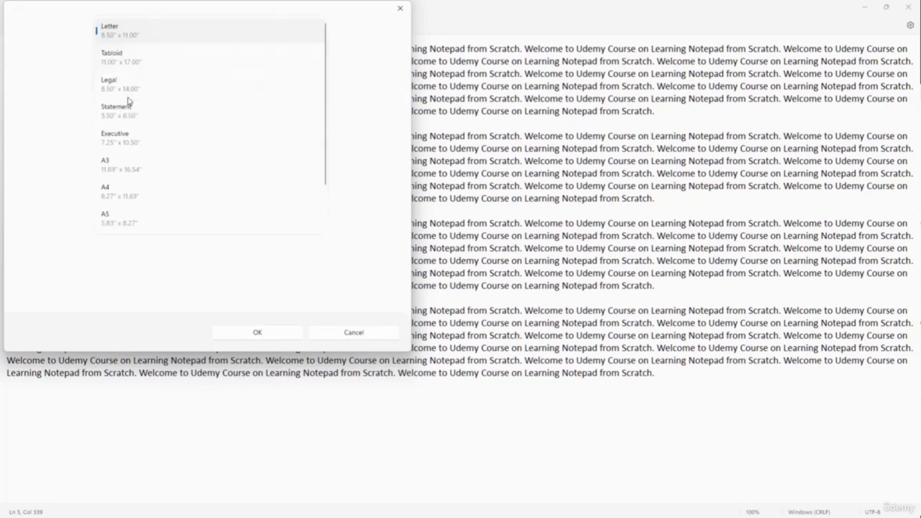
{"action": "left_click", "coordinate": [136, 195]}
{"action": "left_click", "coordinate": [257, 333]}
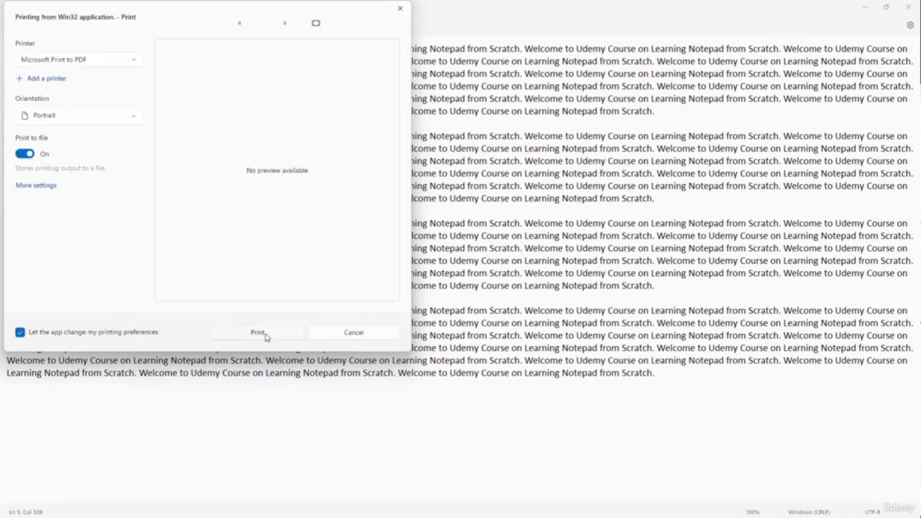
Print the document and save the output to the Desktop as a PDF named "Udemy print pdf example".
{"action": "left_click", "coordinate": [260, 336]}
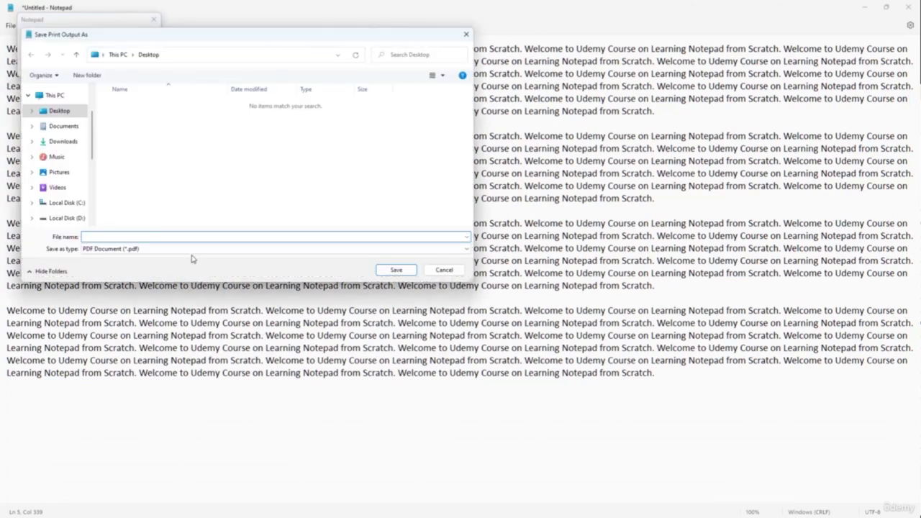
{"action": "left_click", "coordinate": [147, 237]}
{"action": "left_click", "coordinate": [116, 249]}
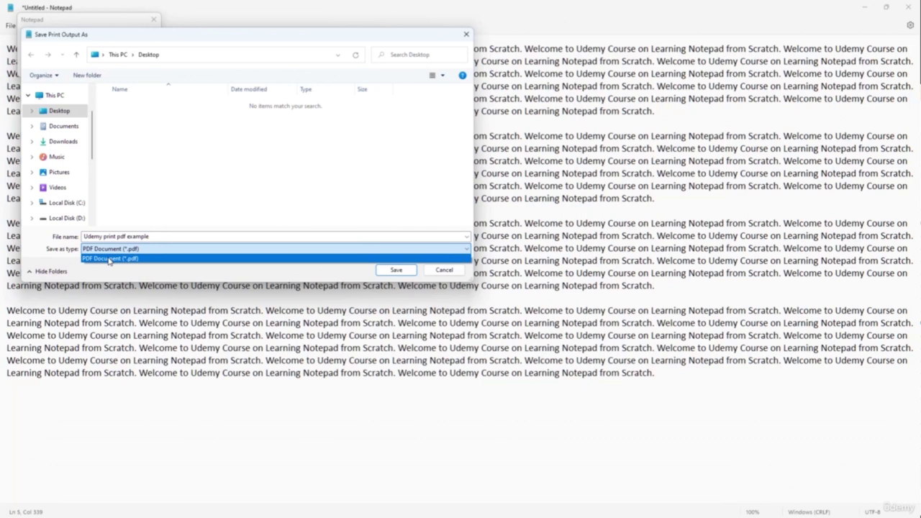
{"action": "left_click", "coordinate": [109, 259]}
{"action": "left_click", "coordinate": [396, 271]}
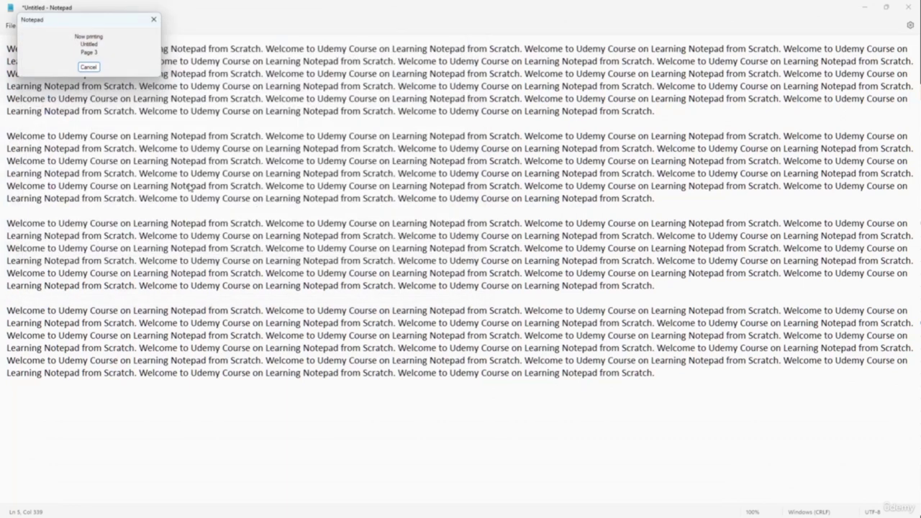
Open "Udemy print pdf example.pdf" from the Desktop and compare its pages with the source text in Notepad.
{"action": "double_click", "coordinate": [216, 10]}
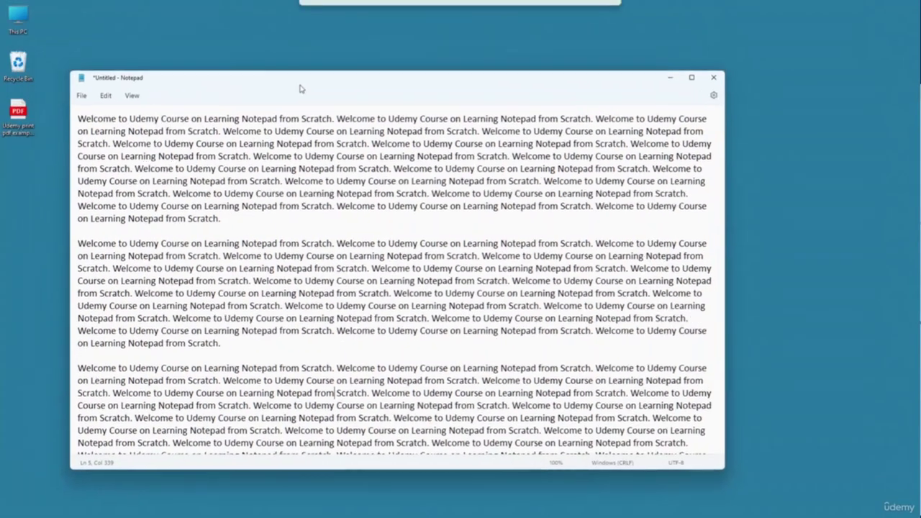
{"action": "left_click_drag", "start_coordinate": [301, 88], "coordinate": [470, 105]}
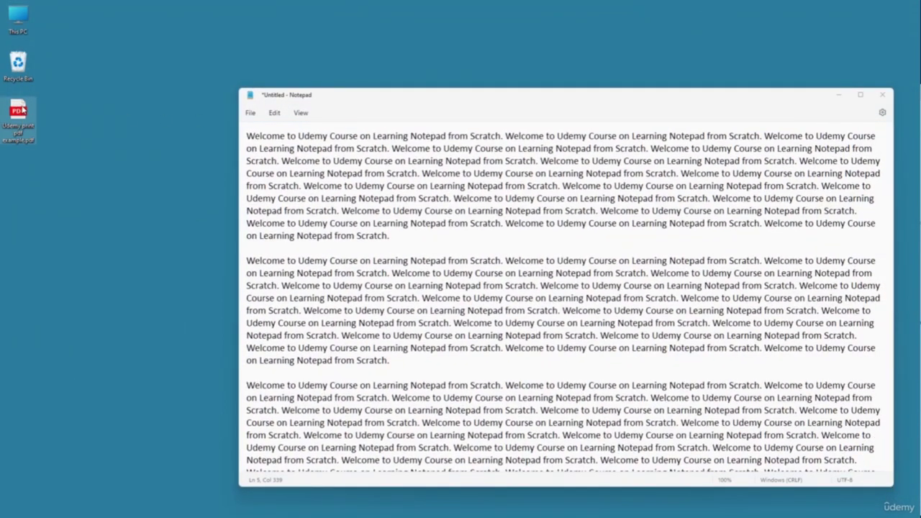
{"action": "double_click", "coordinate": [18, 109]}
{"action": "left_click_drag", "start_coordinate": [475, 151], "coordinate": [313, 78]}
{"action": "scroll", "coordinate": [418, 203], "scroll_direction": "down", "scroll_amount": 15}
{"action": "scroll", "coordinate": [418, 203], "scroll_direction": "up", "scroll_amount": 15}
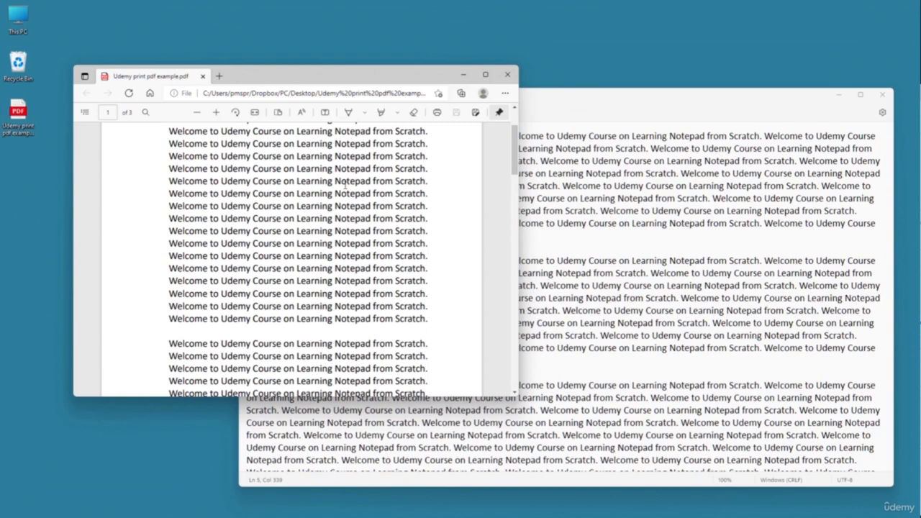
{"action": "left_click", "coordinate": [581, 240]}
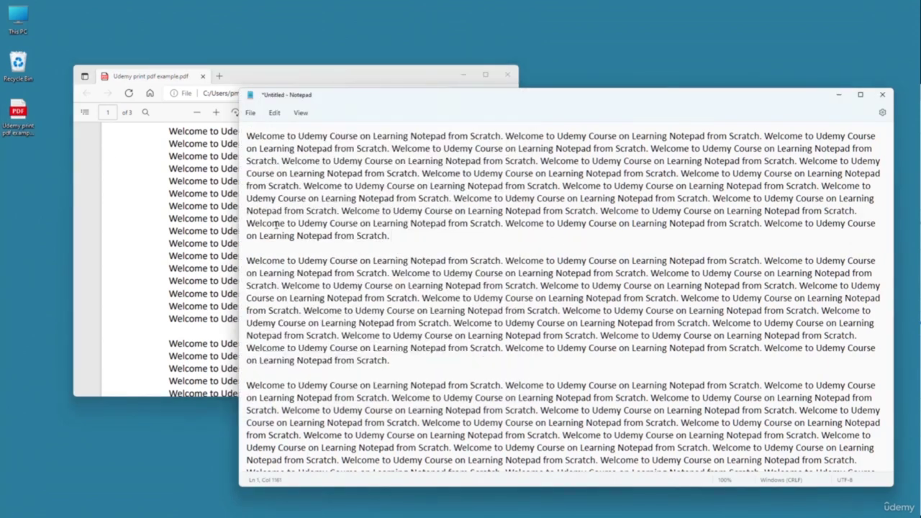
{"action": "left_click", "coordinate": [208, 208]}
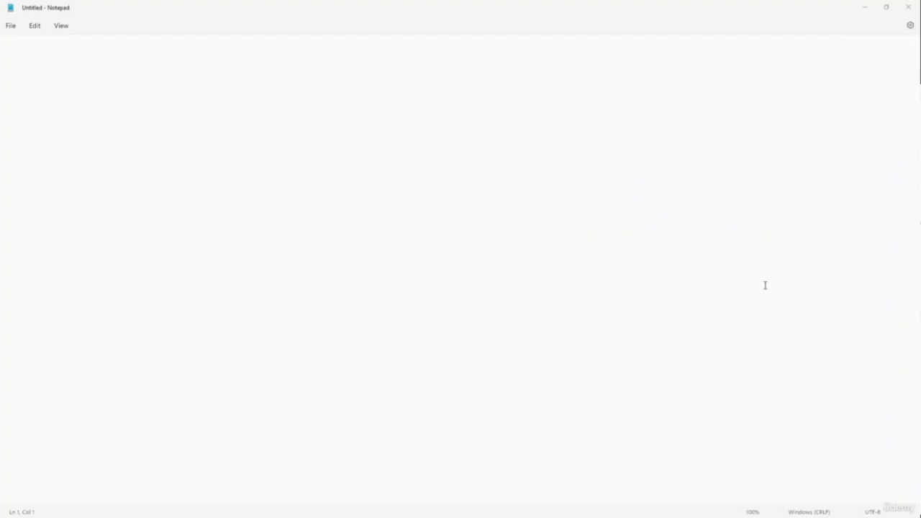
In the blank Notepad document, write "Hello There" as the first line, followed by an empty line.
{"action": "left_click", "coordinate": [340, 145]}
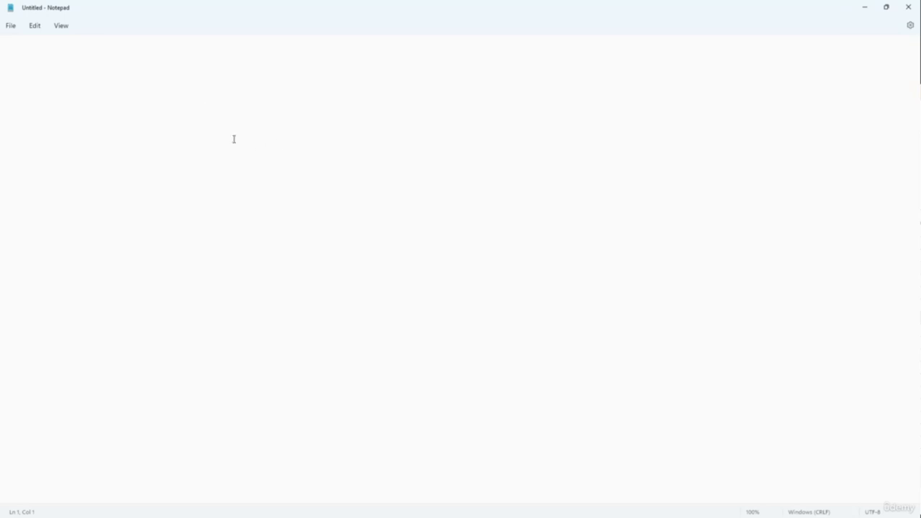
{"action": "type", "text": "Hello There"}
{"action": "key", "text": "Return"}
{"action": "key", "text": "Return"}
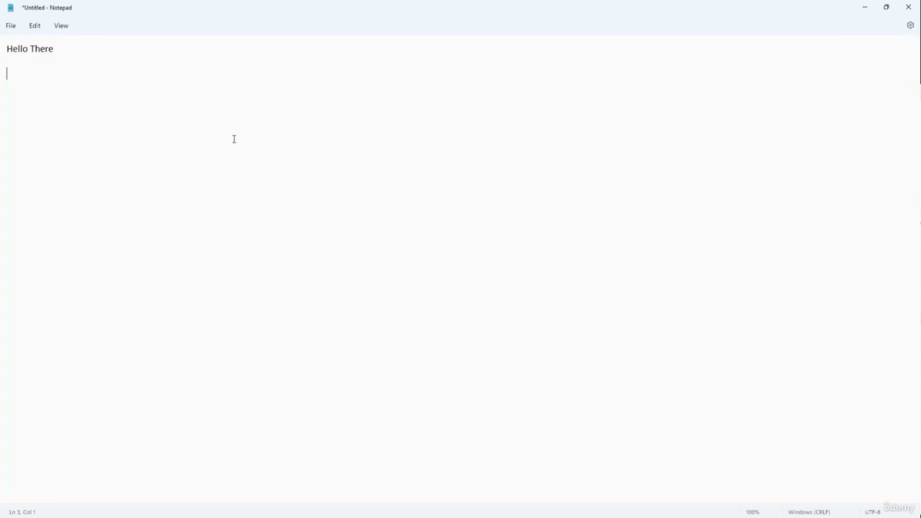
Beneath the greeting, write "Welcome to this Udemy course where we will be learning Notepad from Scratch.".
{"action": "type", "text": "Welcome to this u"}
{"action": "key", "text": "BackSpace"}
{"action": "type", "text": "U"}
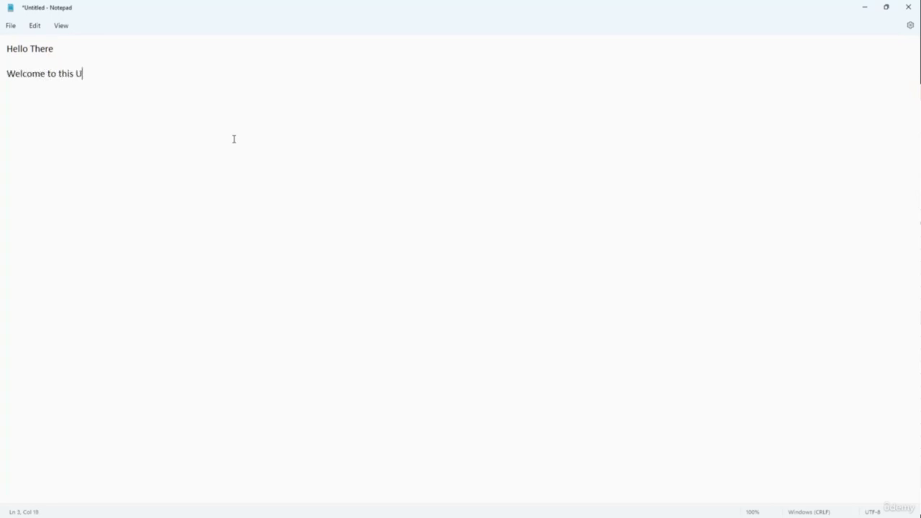
{"action": "type", "text": "demy course wher"}
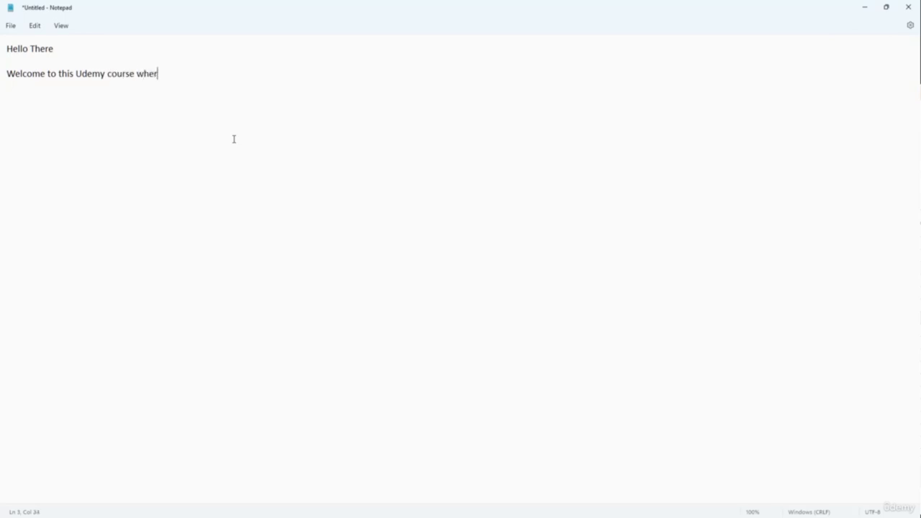
{"action": "type", "text": "e we will be lkea"}
{"action": "key", "text": "BackSpace"}
{"action": "key", "text": "BackSpace"}
{"action": "key", "text": "BackSpace"}
{"action": "type", "text": "earning "}
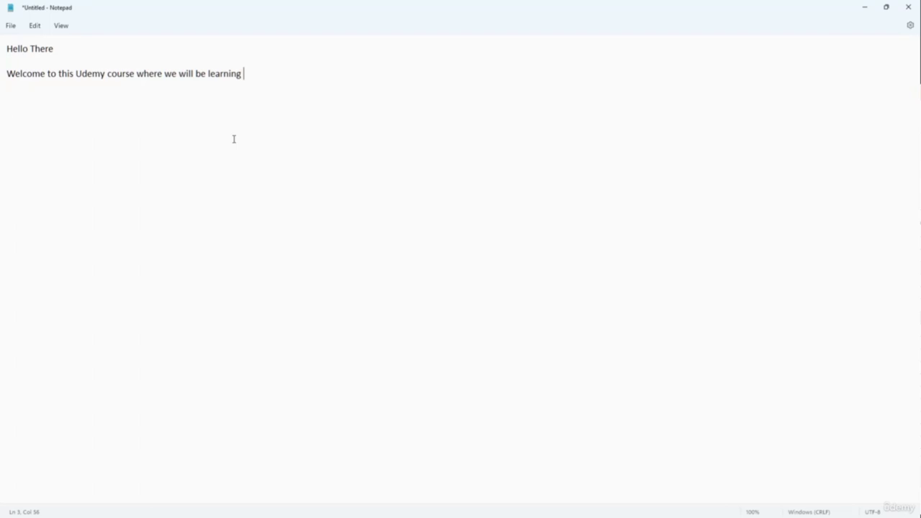
{"action": "type", "text": "notepad fotepad from Sratch"}
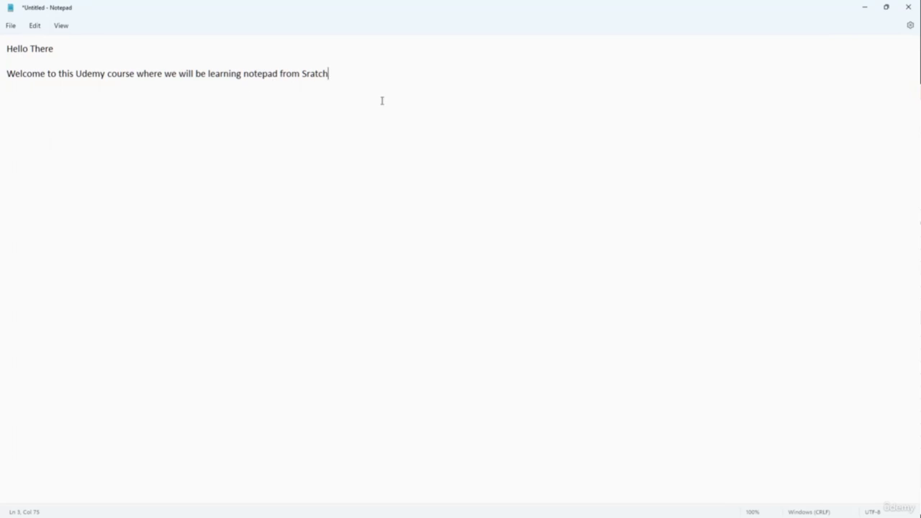
{"action": "left_click", "coordinate": [316, 76]}
{"action": "type", "text": "c"}
{"action": "double_click", "coordinate": [302, 77]}
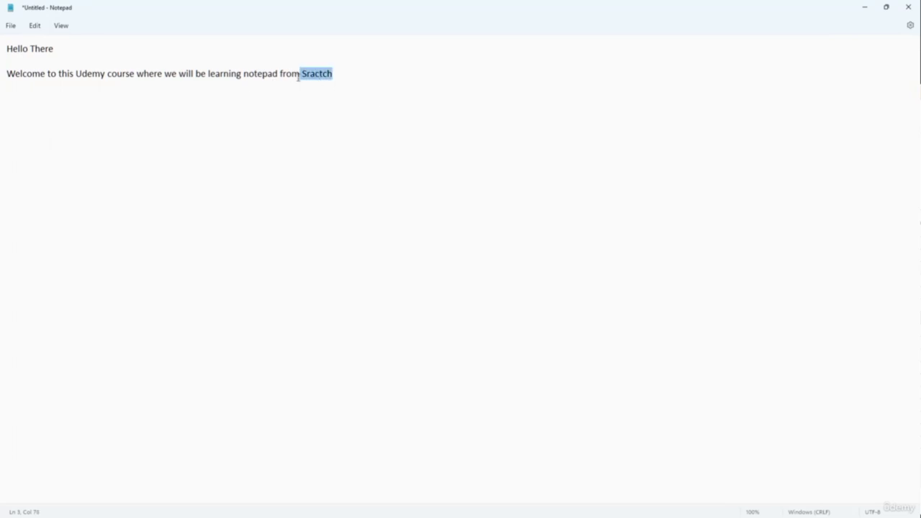
{"action": "type", "text": "Scr"}
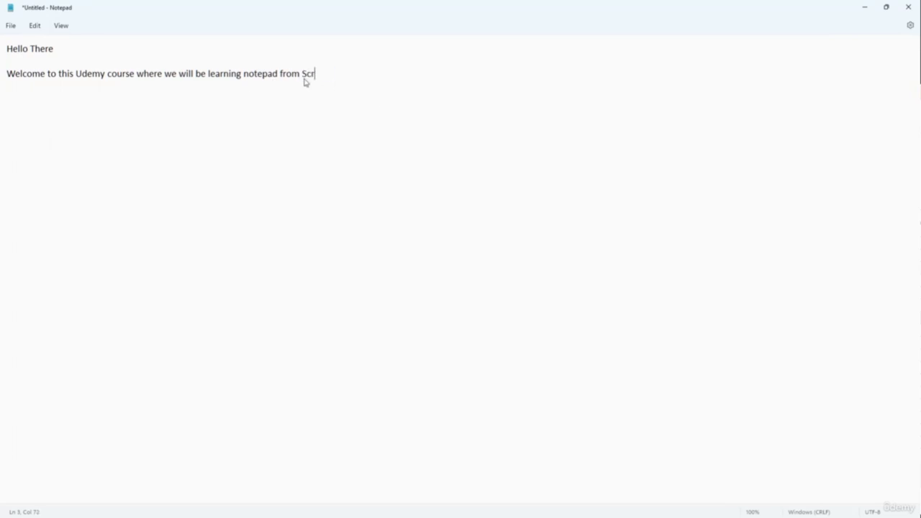
{"action": "type", "text": "atch"}
{"action": "key", "text": "BackSpace"}
{"action": "type", "text": "N"}
Copy the welcome sentence and paste it 15 times after itself to build a long paragraph.
{"action": "triple_click", "coordinate": [352, 79]}
{"action": "key", "text": "ctrl+c"}
{"action": "left_click", "coordinate": [384, 84]}
{"action": "key", "text": "ctrl+v"}
{"action": "key", "text": "ctrl+v"}
{"action": "key", "text": "ctrl+v"}
{"action": "key", "text": "ctrl+v"}
{"action": "key", "text": "ctrl+v"}
{"action": "key", "text": "ctrl+v"}
{"action": "key", "text": "ctrl+v"}
{"action": "key", "text": "ctrl+v"}
{"action": "key", "text": "ctrl+v"}
{"action": "key", "text": "ctrl+v"}
{"action": "key", "text": "ctrl+v"}
{"action": "key", "text": "ctrl+v"}
{"action": "key", "text": "ctrl+v"}
{"action": "key", "text": "ctrl+v"}
{"action": "key", "text": "ctrl+v"}
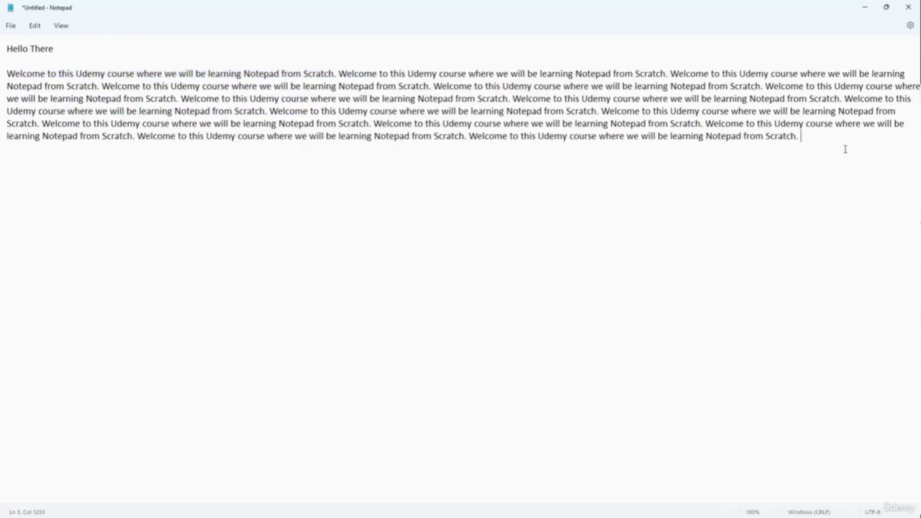
Copy the long paragraph and paste it three times below, keeping a single empty line between paragraphs.
{"action": "triple_click", "coordinate": [824, 157]}
{"action": "key", "text": "ctrl+c"}
{"action": "left_click", "coordinate": [807, 134]}
{"action": "key", "text": "Return"}
{"action": "key", "text": "Return"}
{"action": "key", "text": "ctrl+v"}
{"action": "key", "text": "Return"}
{"action": "key", "text": "Return"}
{"action": "key", "text": "ctrl+v"}
{"action": "key", "text": "Return"}
{"action": "key", "text": "Return"}
{"action": "key", "text": "Return"}
{"action": "key", "text": "ctrl+v"}
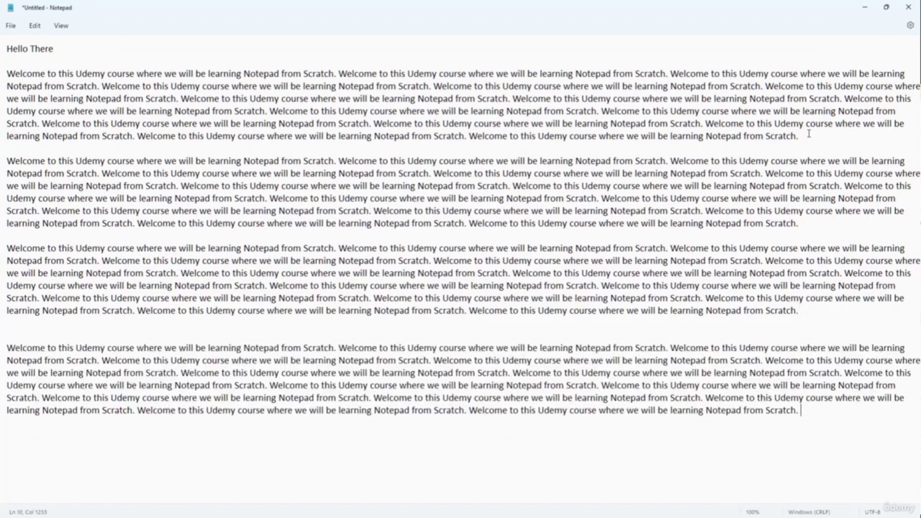
{"action": "left_click", "coordinate": [259, 339]}
{"action": "key", "text": "BackSpace"}
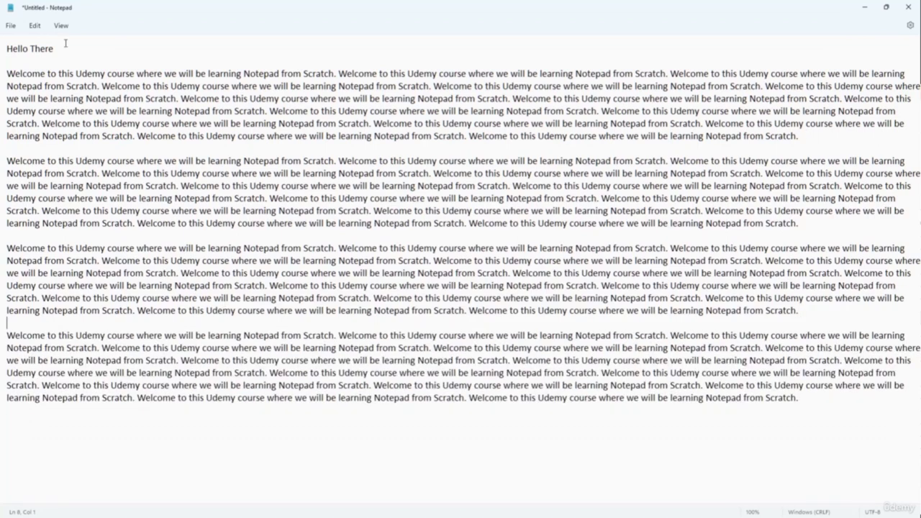
Open the font settings and set the font family to Castellar.
{"action": "left_click", "coordinate": [33, 27]}
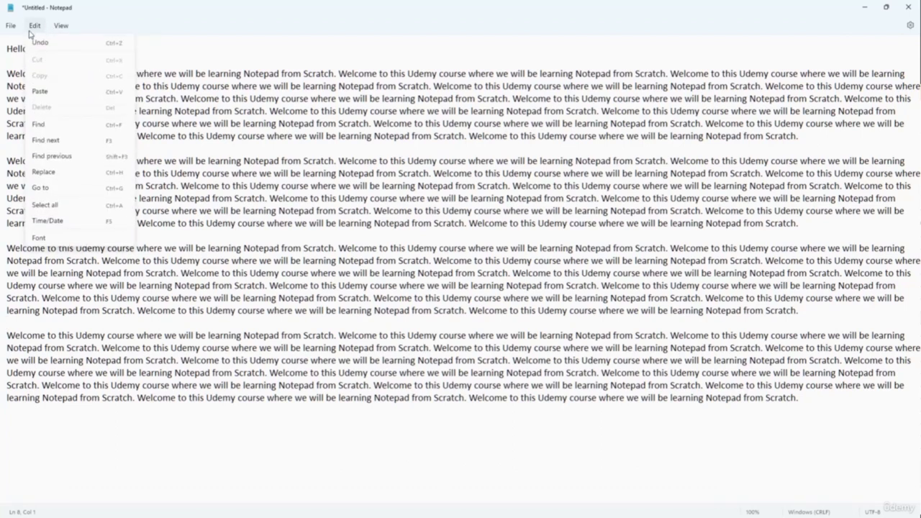
{"action": "left_click", "coordinate": [38, 237]}
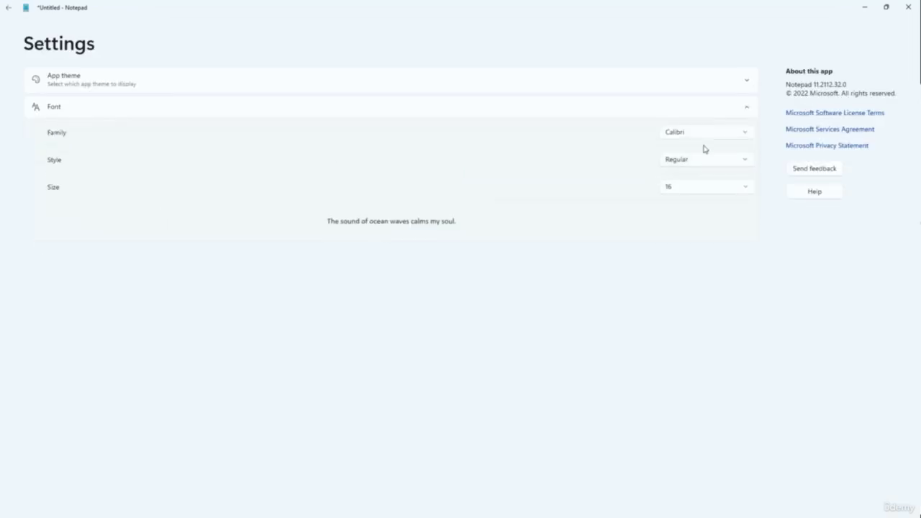
{"action": "left_click", "coordinate": [706, 135]}
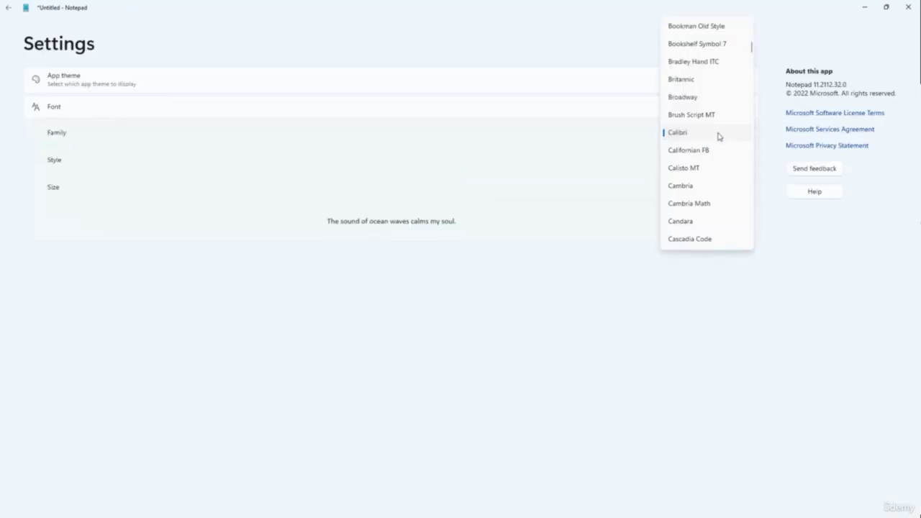
{"action": "scroll", "coordinate": [717, 137], "scroll_direction": "down", "scroll_amount": 3}
{"action": "left_click", "coordinate": [696, 140]}
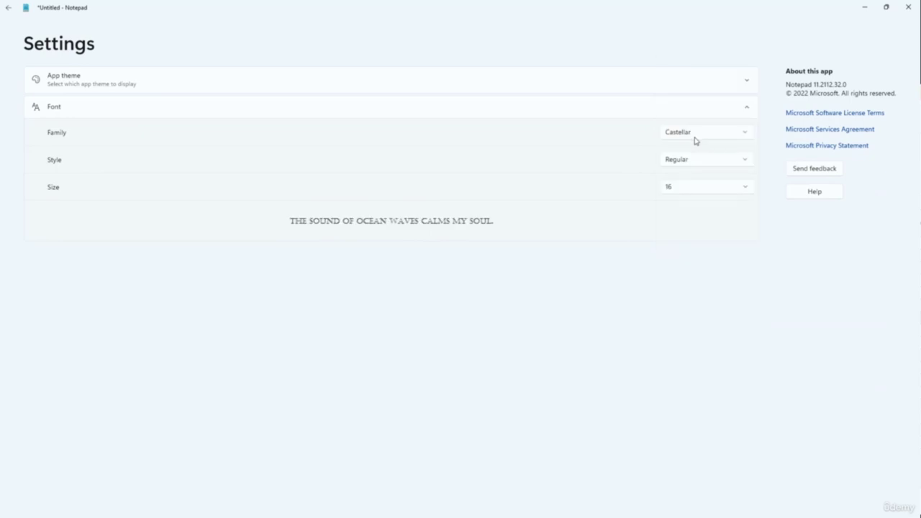
Try the Dubai and Felix Titling font families on the sample sentence.
{"action": "left_click", "coordinate": [696, 135]}
{"action": "scroll", "coordinate": [696, 211], "scroll_direction": "down", "scroll_amount": 4}
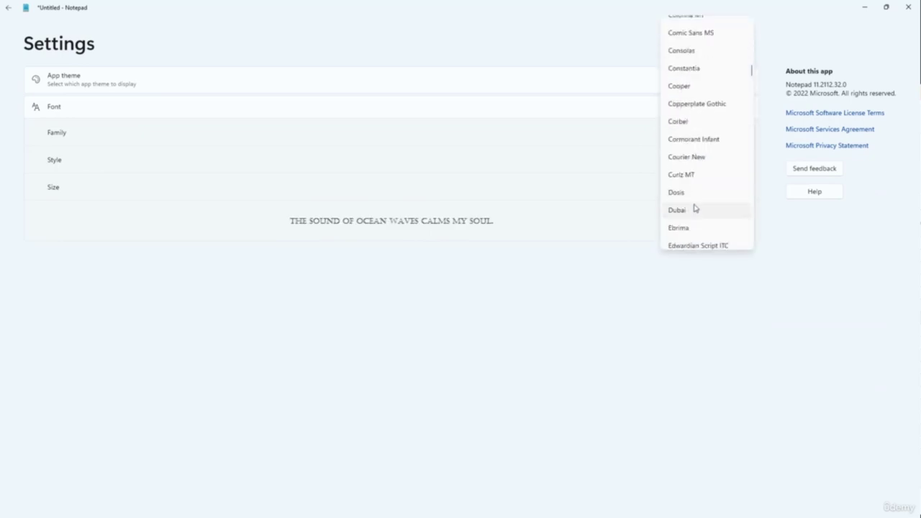
{"action": "left_click", "coordinate": [696, 211]}
{"action": "left_click", "coordinate": [695, 136]}
{"action": "scroll", "coordinate": [696, 224], "scroll_direction": "down", "scroll_amount": 1}
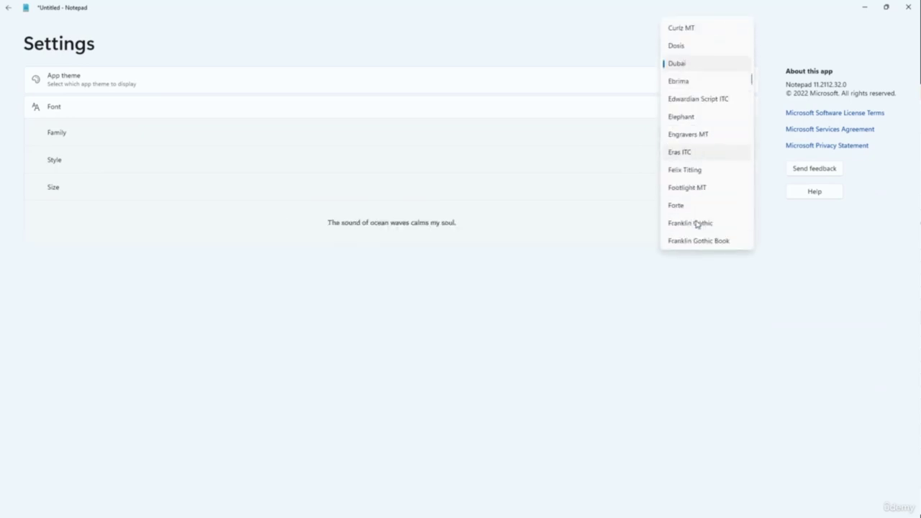
{"action": "left_click", "coordinate": [698, 173]}
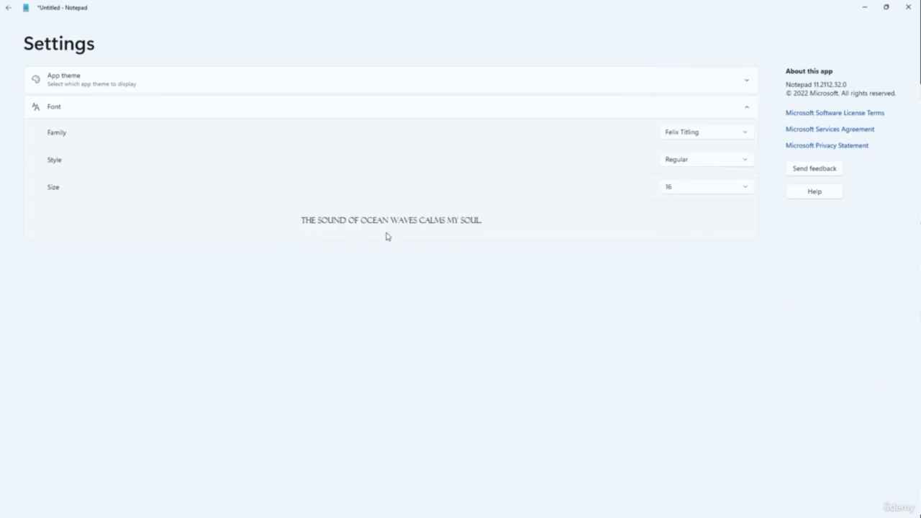
Try the Imprint MT Shadow and Mangal font families on the sample sentence.
{"action": "left_click", "coordinate": [696, 135]}
{"action": "scroll", "coordinate": [693, 218], "scroll_direction": "down", "scroll_amount": 3}
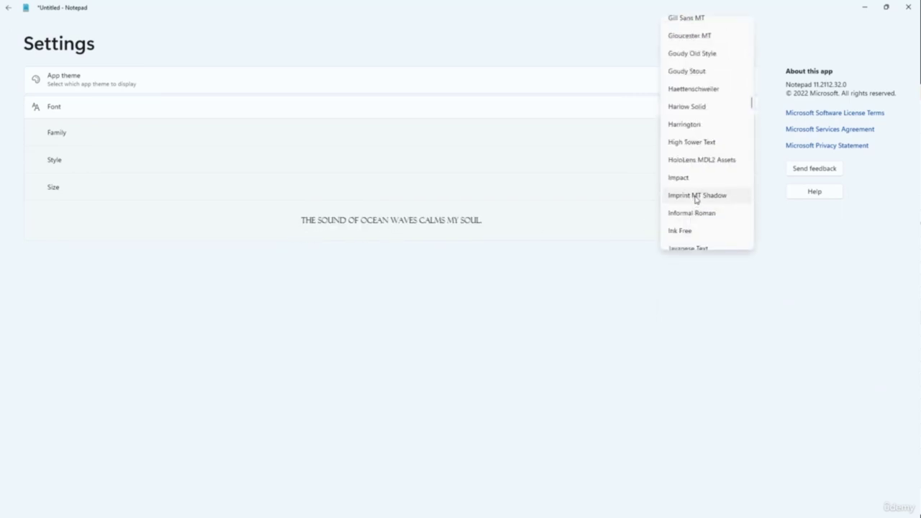
{"action": "left_click", "coordinate": [696, 195]}
{"action": "left_click", "coordinate": [695, 134]}
{"action": "scroll", "coordinate": [696, 224], "scroll_direction": "down", "scroll_amount": 5}
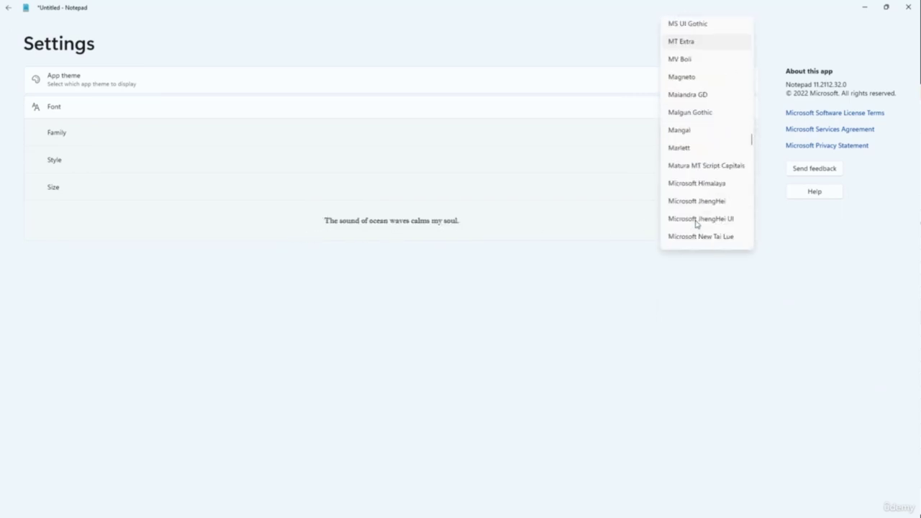
{"action": "left_click", "coordinate": [692, 131]}
Try several more font families from the rest of the font list on the sample sentence.
{"action": "left_click", "coordinate": [676, 138]}
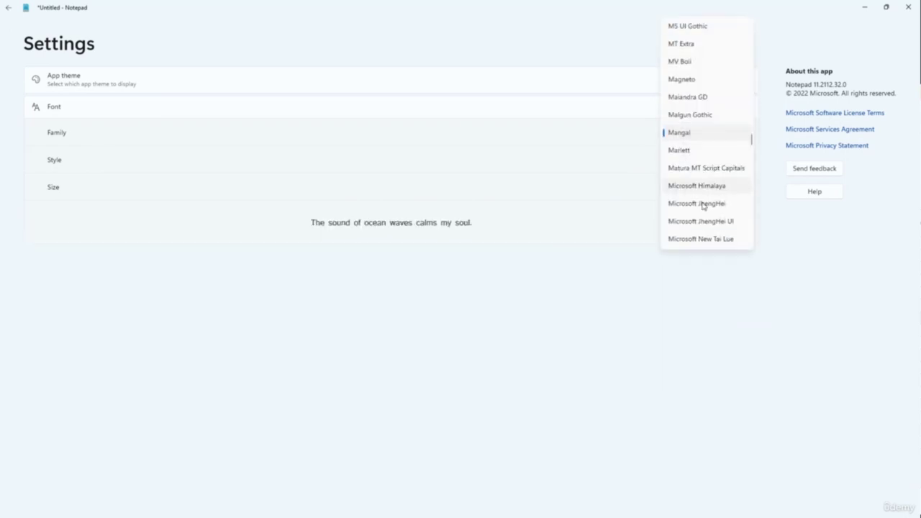
{"action": "scroll", "coordinate": [703, 206], "scroll_direction": "down", "scroll_amount": 3}
{"action": "left_click", "coordinate": [704, 166]}
{"action": "left_click", "coordinate": [696, 140]}
{"action": "scroll", "coordinate": [689, 202], "scroll_direction": "down", "scroll_amount": 5}
{"action": "left_click", "coordinate": [693, 101]}
{"action": "left_click", "coordinate": [691, 131]}
{"action": "scroll", "coordinate": [699, 218], "scroll_direction": "down", "scroll_amount": 5}
{"action": "left_click", "coordinate": [699, 214]}
{"action": "left_click", "coordinate": [710, 131]}
{"action": "scroll", "coordinate": [699, 191], "scroll_direction": "down", "scroll_amount": 2}
{"action": "left_click", "coordinate": [698, 187]}
{"action": "left_click", "coordinate": [705, 135]}
{"action": "left_click", "coordinate": [695, 238]}
{"action": "left_click", "coordinate": [702, 134]}
{"action": "scroll", "coordinate": [708, 156], "scroll_direction": "up", "scroll_amount": 20}
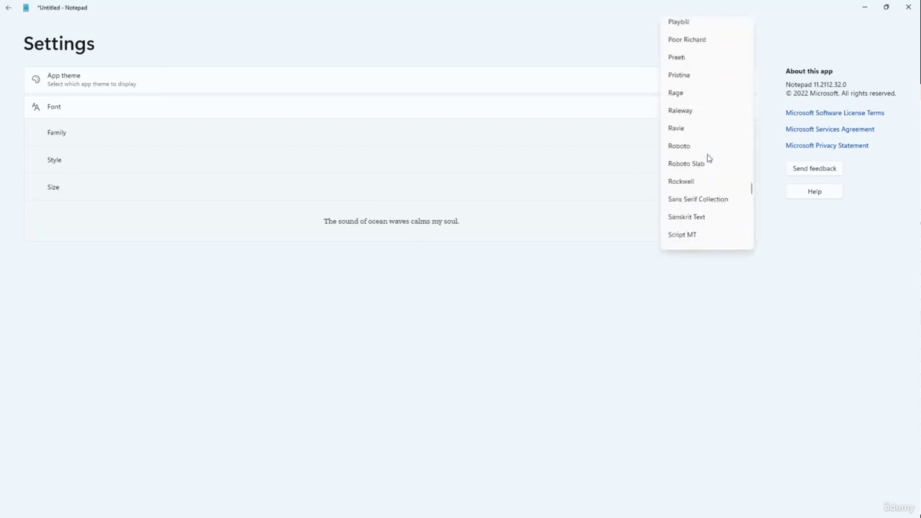
{"action": "left_click", "coordinate": [706, 83]}
Try Californian FB and Calibri on the sample sentence and settle on Brush Script MT as the font family.
{"action": "left_click", "coordinate": [705, 135]}
{"action": "scroll", "coordinate": [704, 144], "scroll_direction": "up", "scroll_amount": 15}
{"action": "scroll", "coordinate": [691, 108], "scroll_direction": "up", "scroll_amount": 2}
{"action": "left_click", "coordinate": [693, 71]}
{"action": "scroll", "coordinate": [690, 141], "scroll_direction": "down", "scroll_amount": 4}
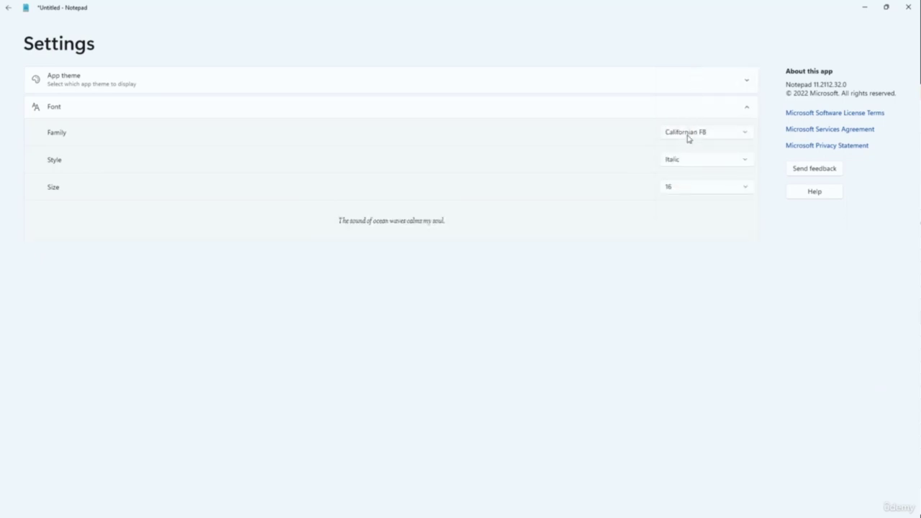
{"action": "scroll", "coordinate": [694, 135], "scroll_direction": "down", "scroll_amount": 6}
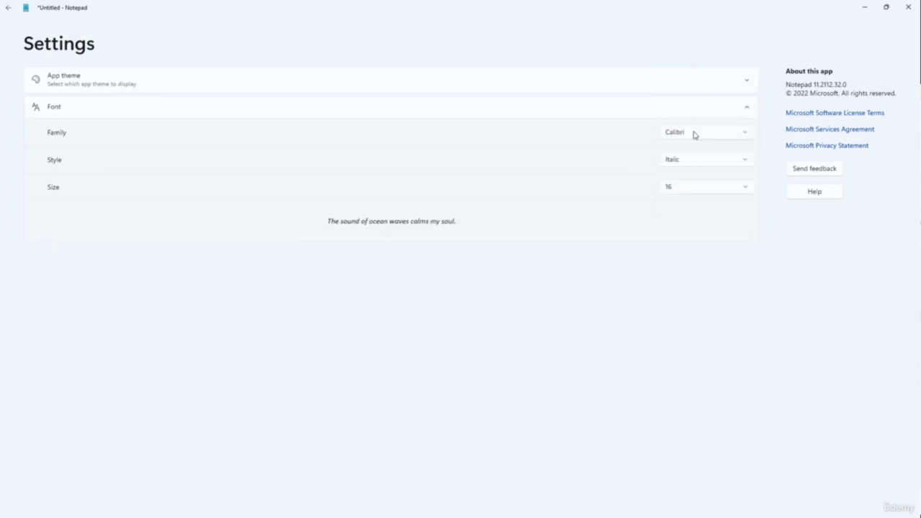
{"action": "scroll", "coordinate": [694, 135], "scroll_direction": "up", "scroll_amount": 6}
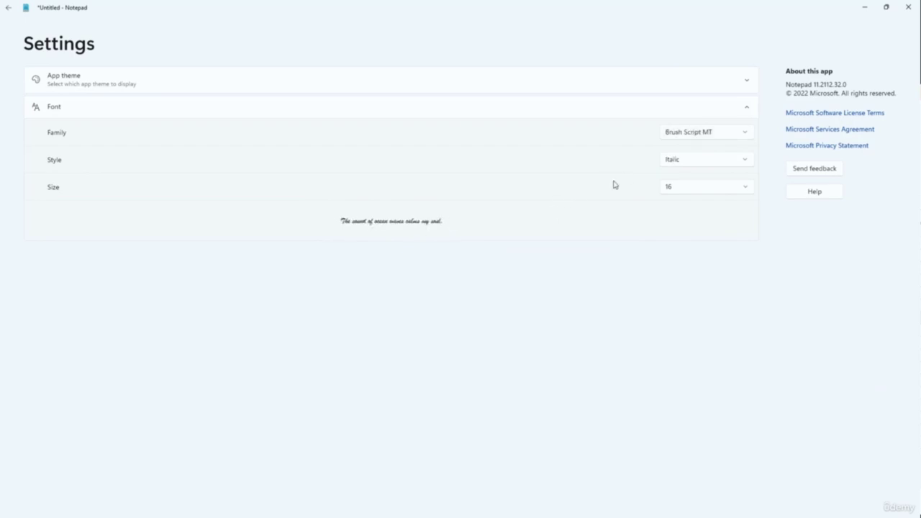
Keep the Italic style, set the font size to 36 and return to the document.
{"action": "left_click", "coordinate": [686, 162]}
{"action": "left_click", "coordinate": [687, 162]}
{"action": "left_click", "coordinate": [709, 191]}
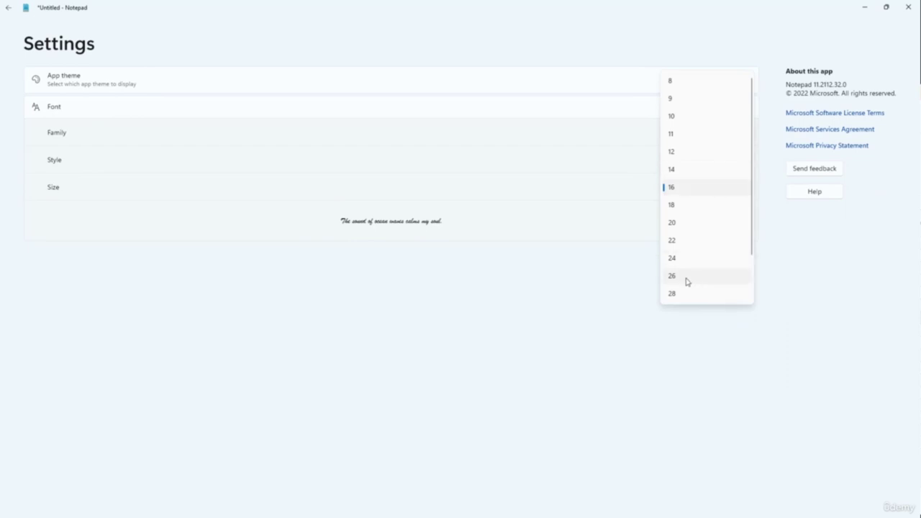
{"action": "left_click", "coordinate": [685, 278]}
{"action": "left_click", "coordinate": [689, 193]}
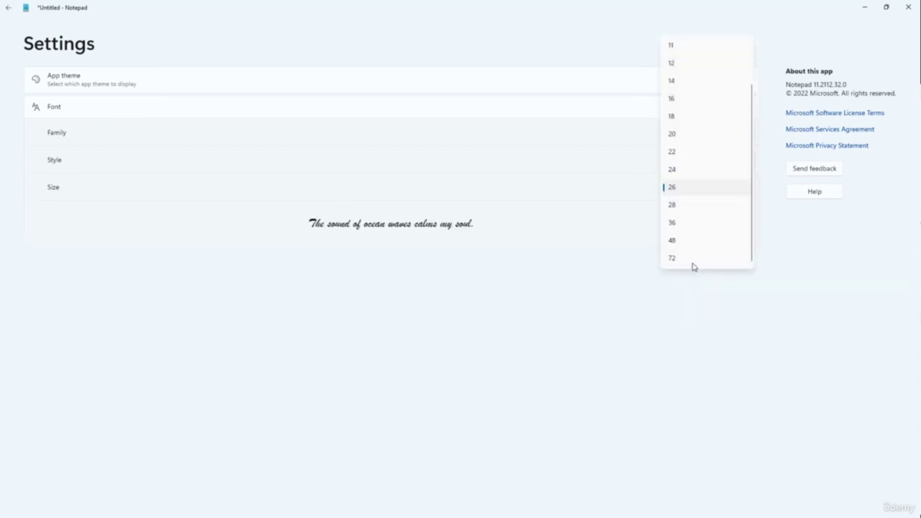
{"action": "left_click", "coordinate": [681, 223]}
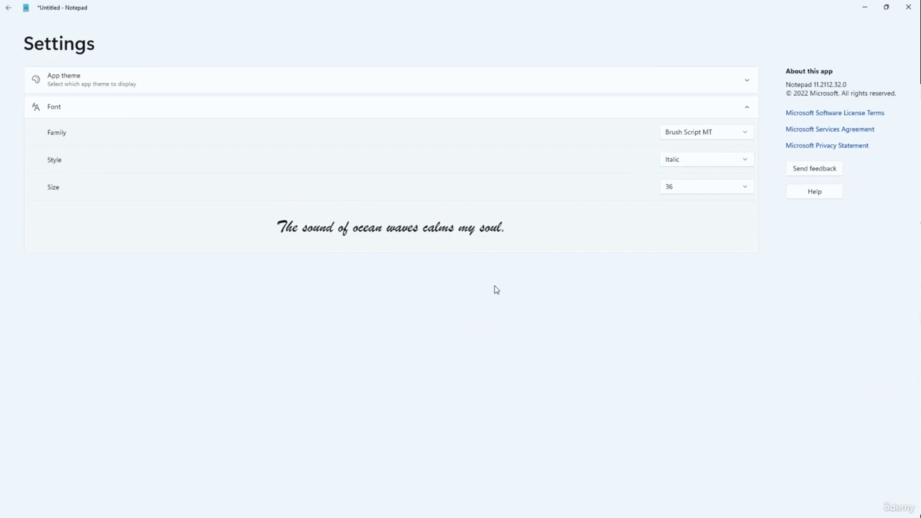
{"action": "left_click", "coordinate": [8, 8]}
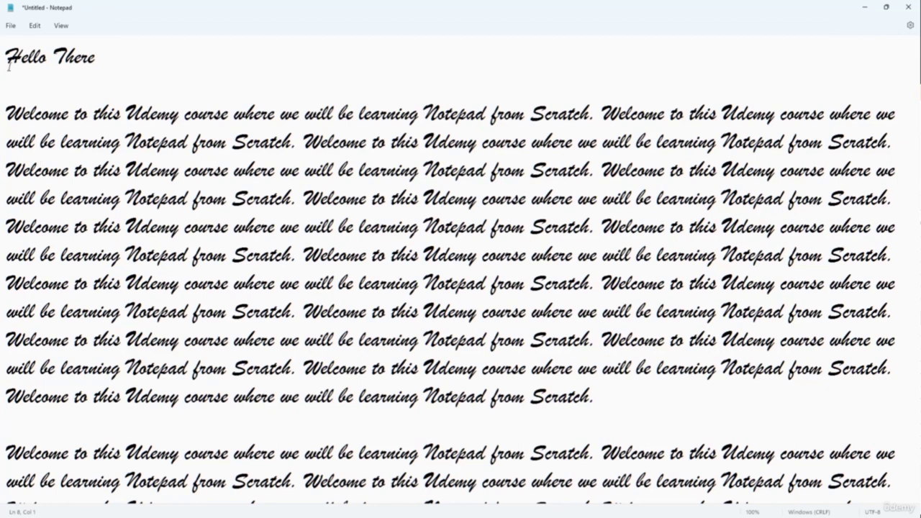
Set the document's paper size to A4 in the page setup and apply it.
{"action": "left_click", "coordinate": [11, 26]}
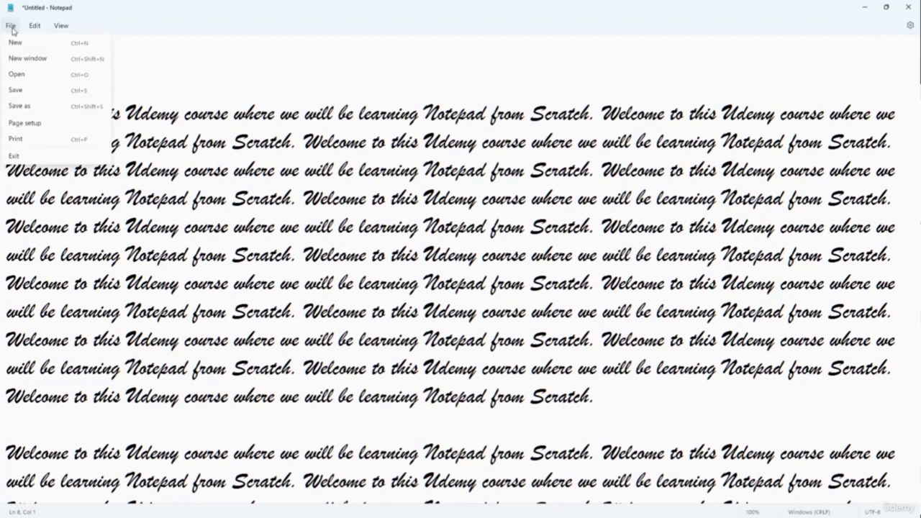
{"action": "left_click", "coordinate": [36, 125]}
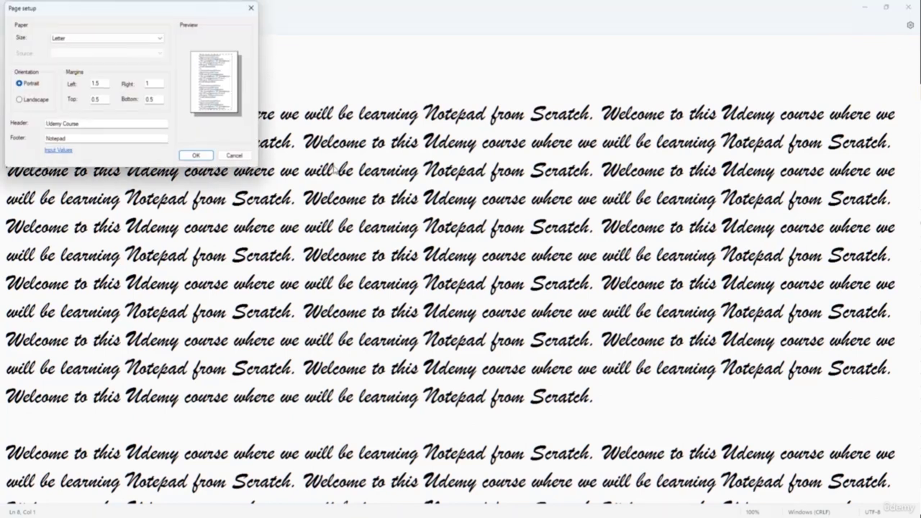
{"action": "left_click", "coordinate": [100, 39]}
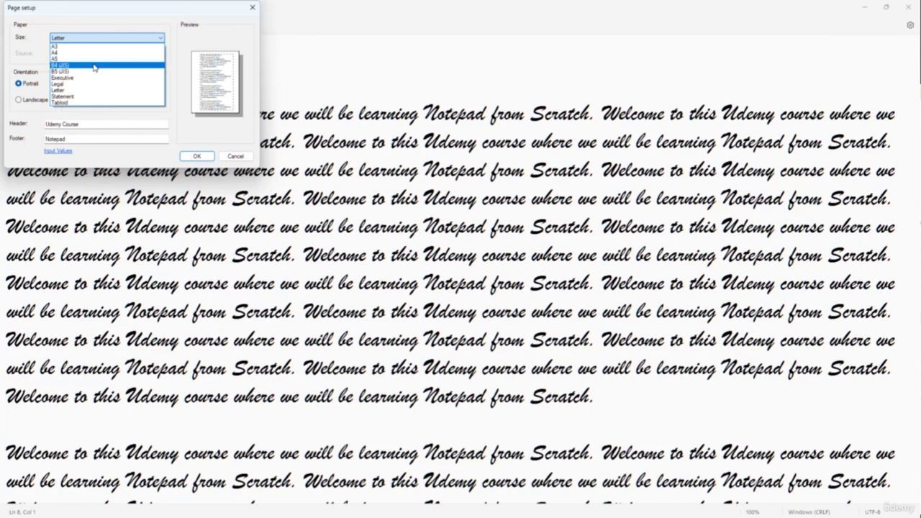
{"action": "left_click", "coordinate": [99, 54]}
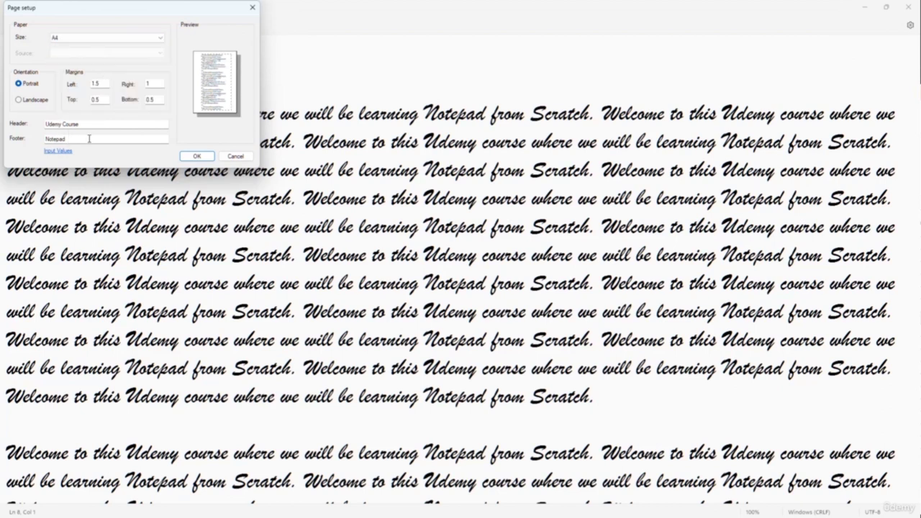
{"action": "left_click", "coordinate": [196, 155]}
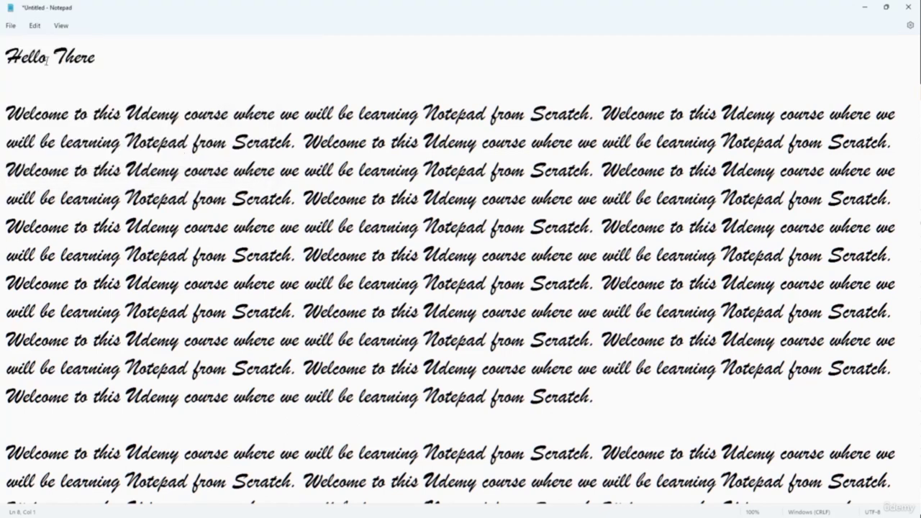
Print the document to a file with Microsoft Print to PDF, saving it on the Desktop as "sample document".
{"action": "left_click", "coordinate": [12, 27]}
{"action": "left_click", "coordinate": [43, 139]}
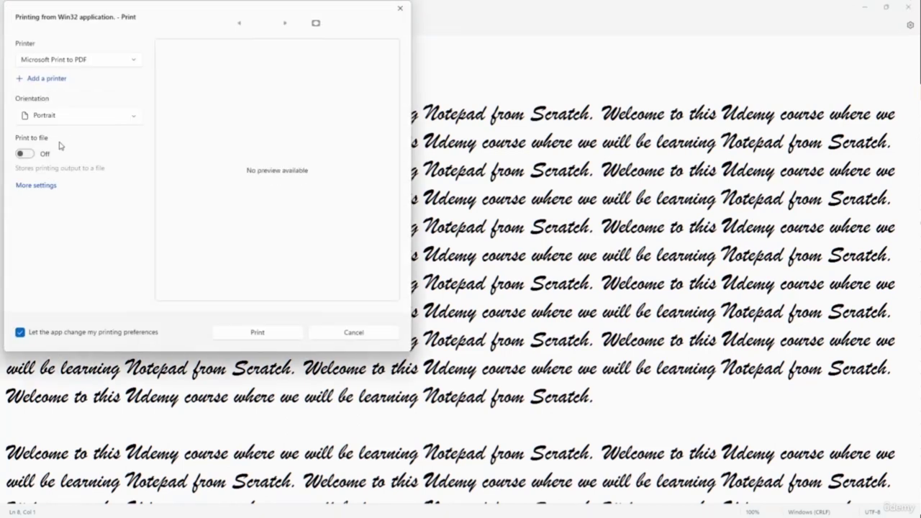
{"action": "left_click", "coordinate": [29, 154]}
{"action": "left_click", "coordinate": [262, 333]}
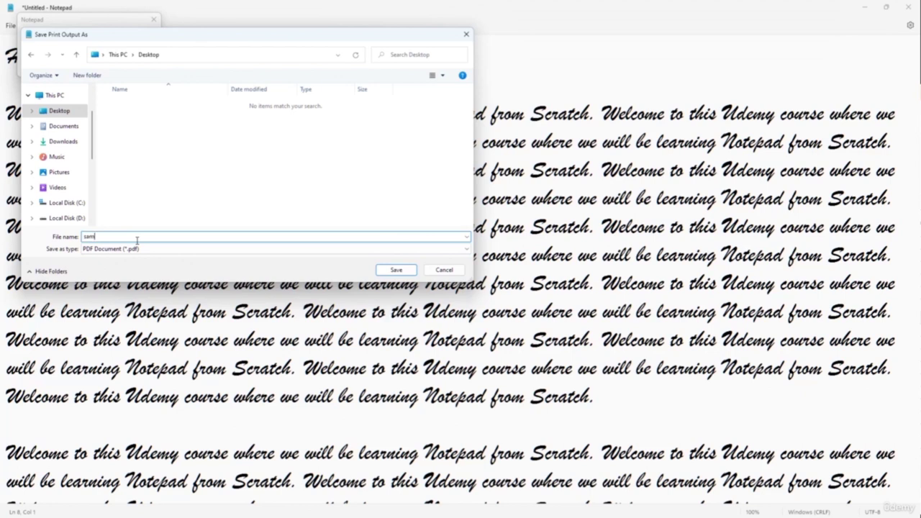
{"action": "type", "text": "sample document"}
{"action": "left_click", "coordinate": [384, 272]}
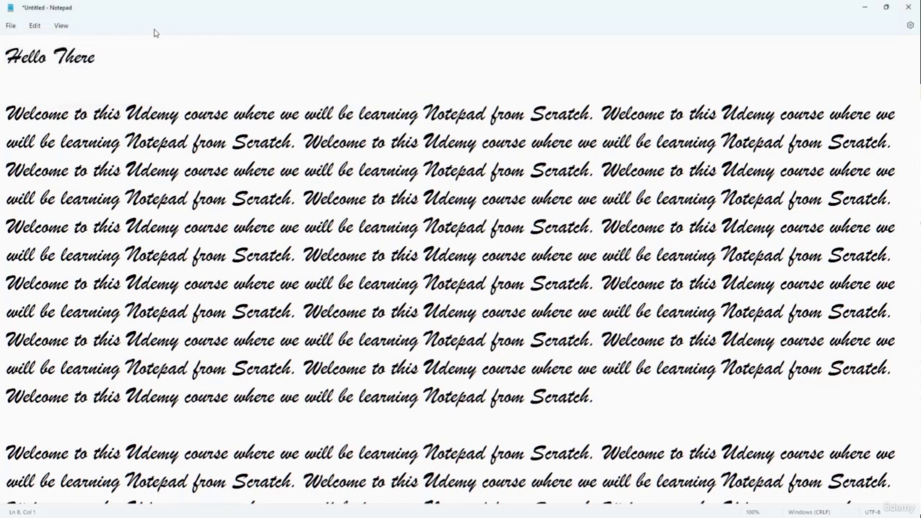
Shrink the Notepad window to reveal the desktop and open sample document.pdf from there.
{"action": "left_click_drag", "start_coordinate": [171, 8], "coordinate": [332, 63]}
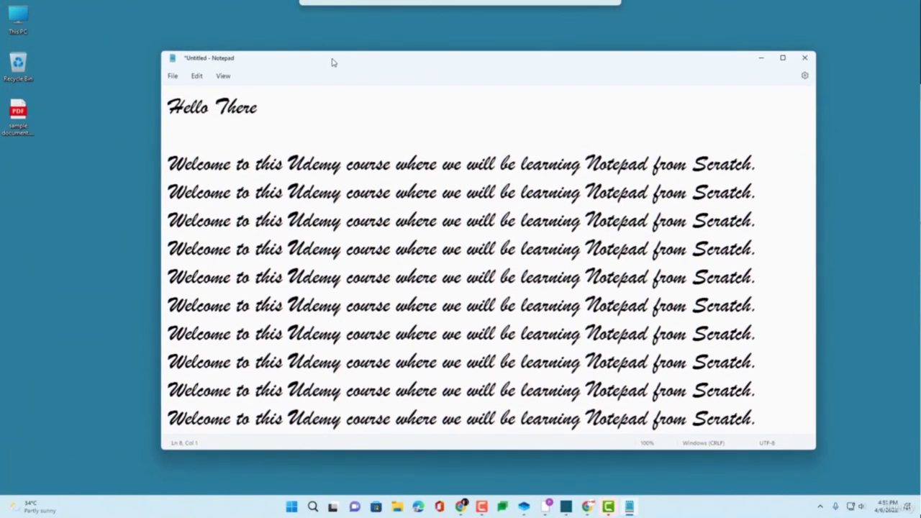
{"action": "left_click", "coordinate": [20, 126]}
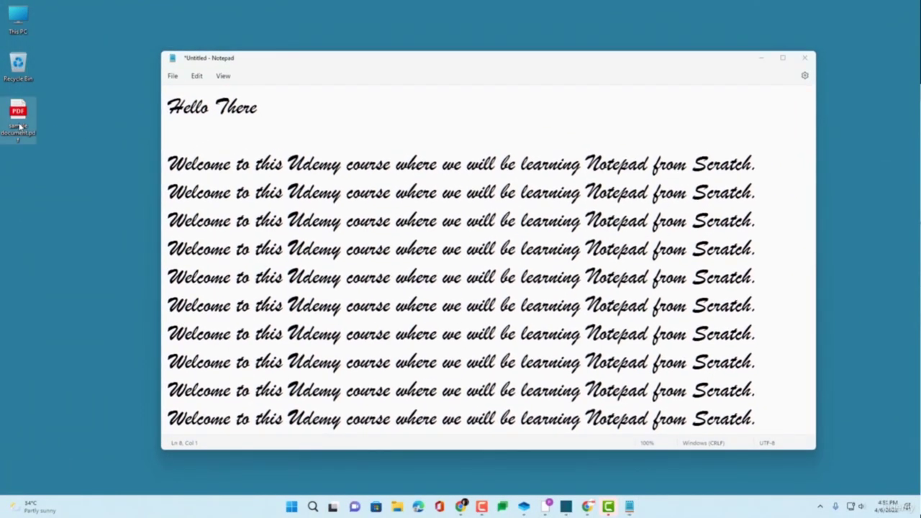
{"action": "double_click", "coordinate": [19, 126]}
{"action": "left_click", "coordinate": [484, 79]}
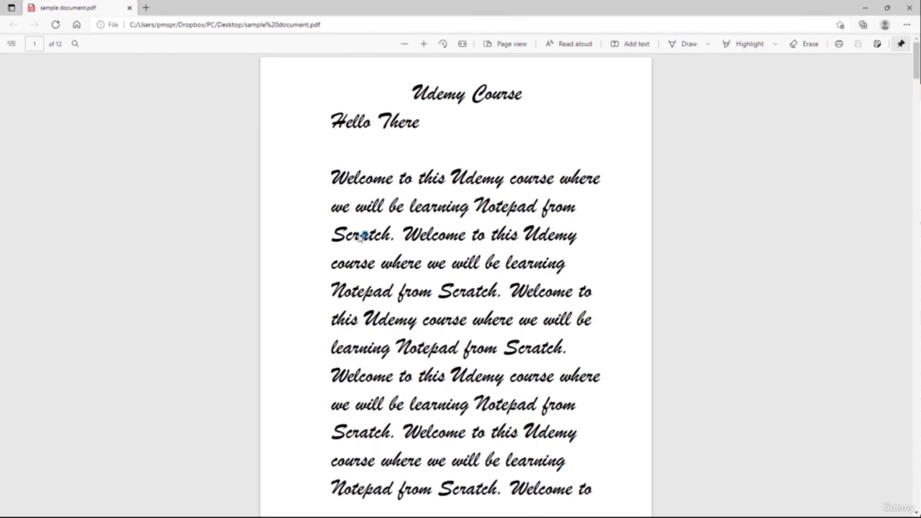
Examine the pages of sample document.pdf for the printed font, header and footer.
{"action": "scroll", "coordinate": [514, 206], "scroll_direction": "down", "scroll_amount": 20}
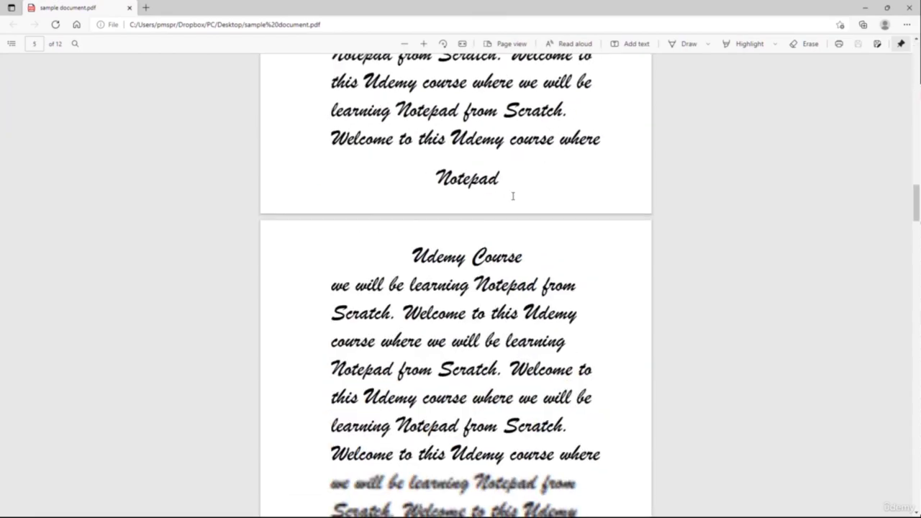
{"action": "scroll", "coordinate": [514, 207], "scroll_direction": "down", "scroll_amount": 20}
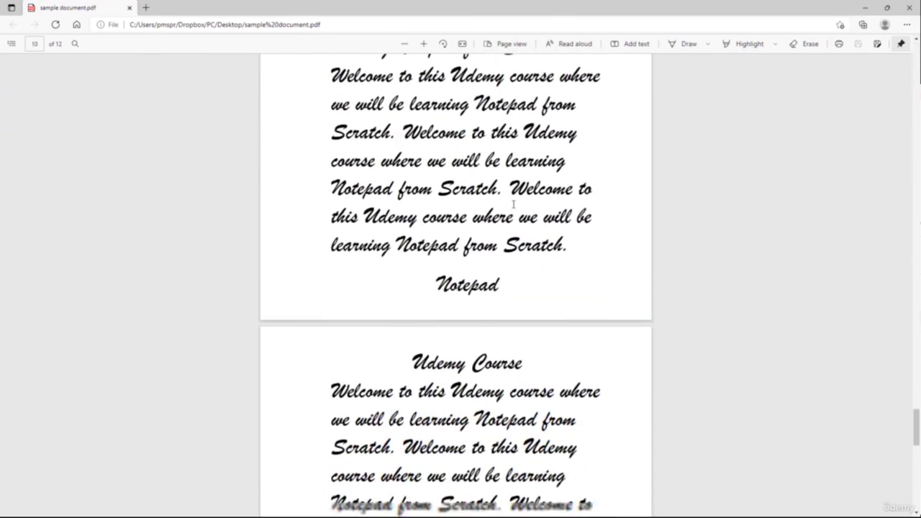
{"action": "scroll", "coordinate": [512, 209], "scroll_direction": "down", "scroll_amount": 5}
{"action": "scroll", "coordinate": [512, 209], "scroll_direction": "up", "scroll_amount": 15}
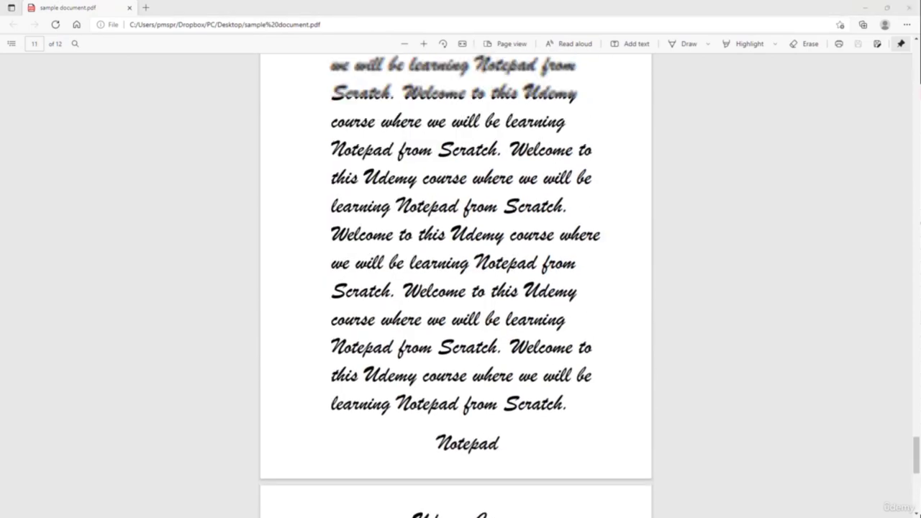
{"action": "scroll", "coordinate": [513, 209], "scroll_direction": "up", "scroll_amount": 20}
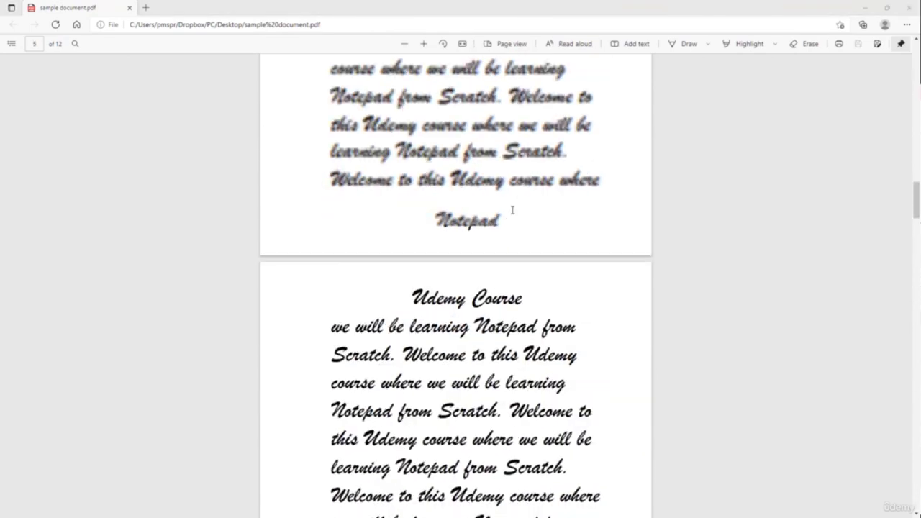
{"action": "key", "text": "ctrl+f"}
{"action": "left_click", "coordinate": [602, 136]}
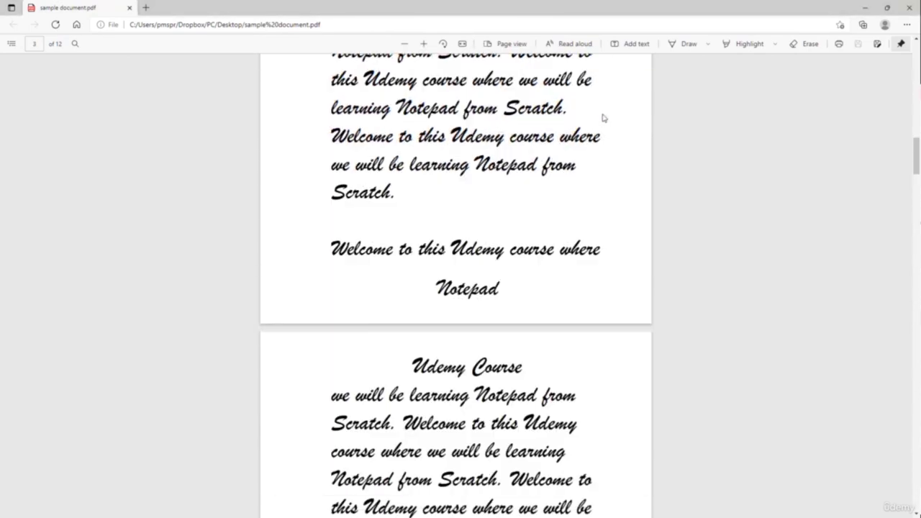
{"action": "scroll", "coordinate": [600, 161], "scroll_direction": "up", "scroll_amount": 15}
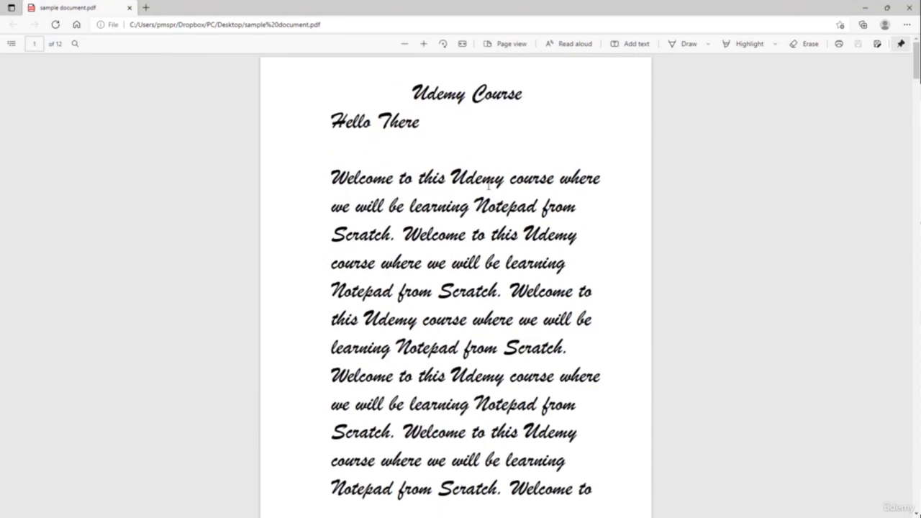
{"action": "scroll", "coordinate": [432, 204], "scroll_direction": "down", "scroll_amount": 5}
{"action": "scroll", "coordinate": [434, 205], "scroll_direction": "up", "scroll_amount": 5}
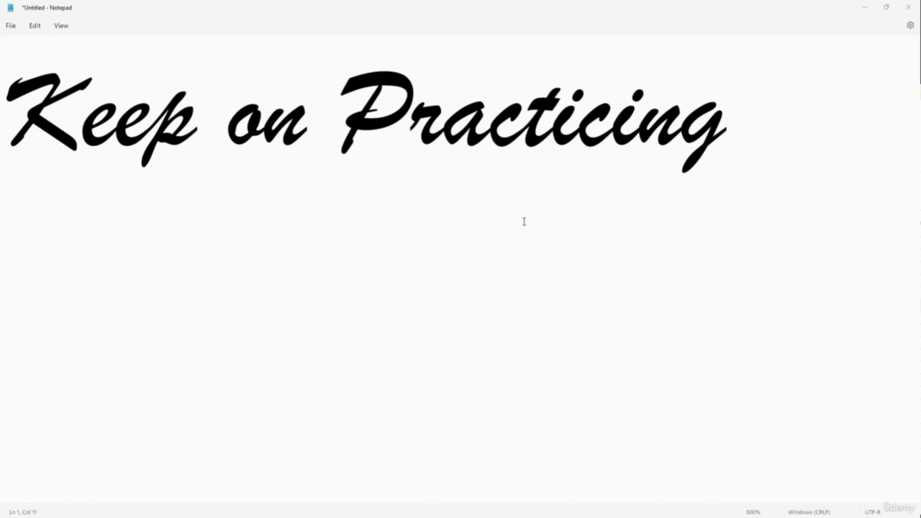
{"action": "left_click_drag", "start_coordinate": [7, 97], "coordinate": [725, 121]}
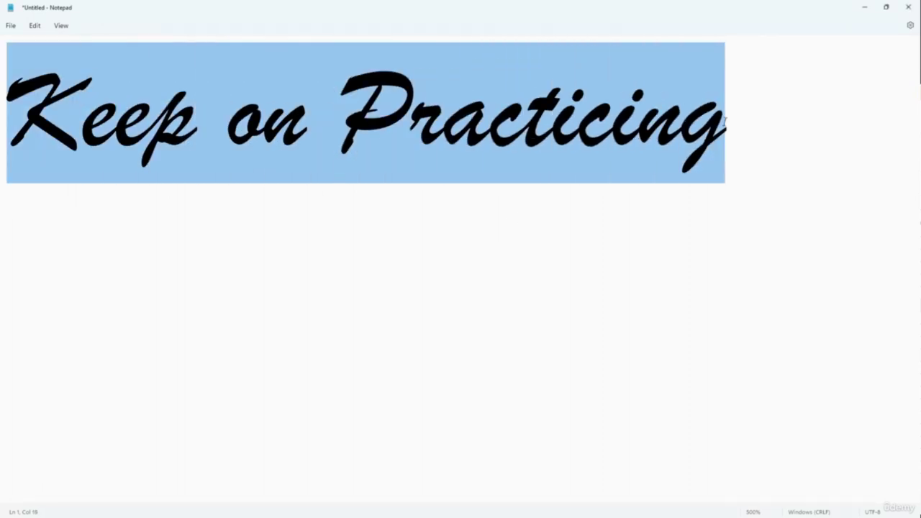
{"action": "left_click", "coordinate": [725, 120]}
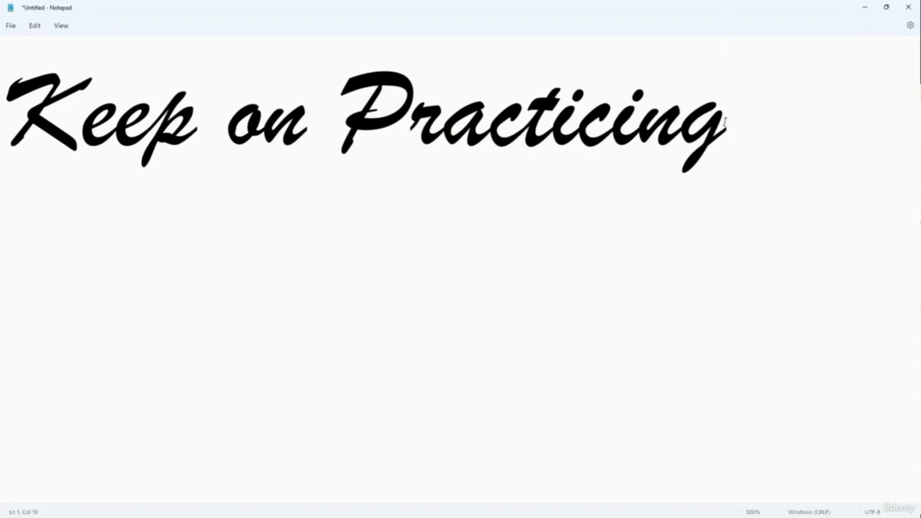